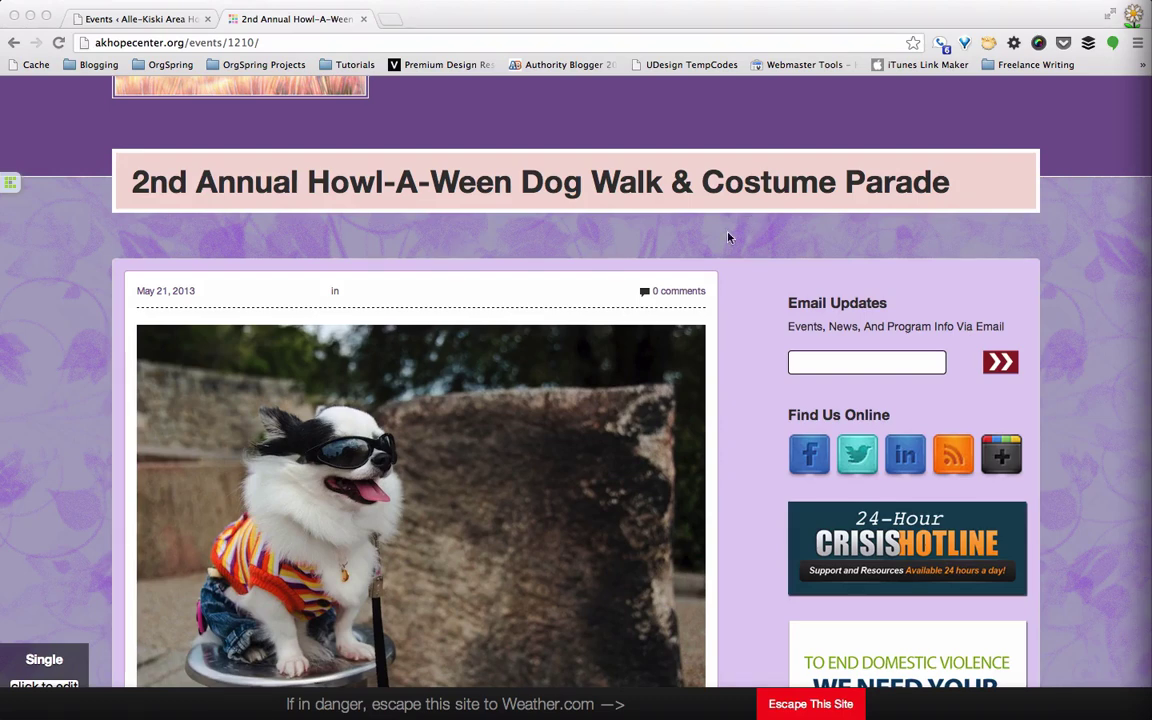
Step: Look over the upper part of the Howl-A-Ween Dog Walk event page, including its title and featured image
scroll(760, 355, "up", 3)
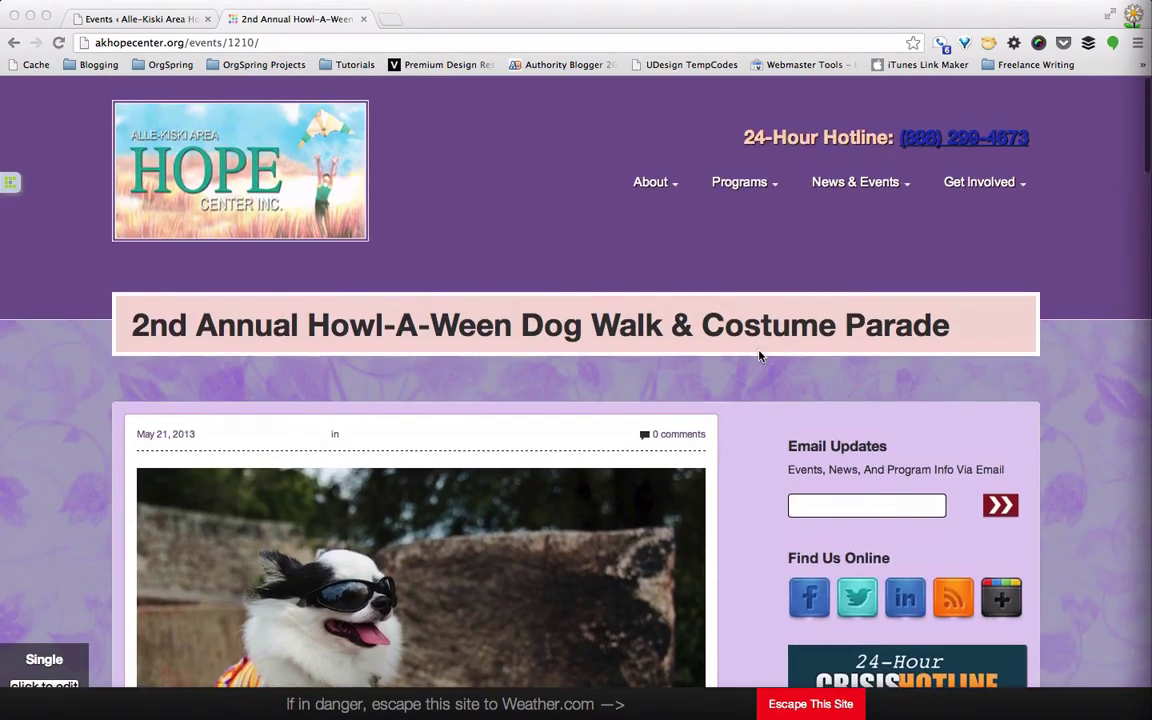
scroll(756, 452, "down", 1)
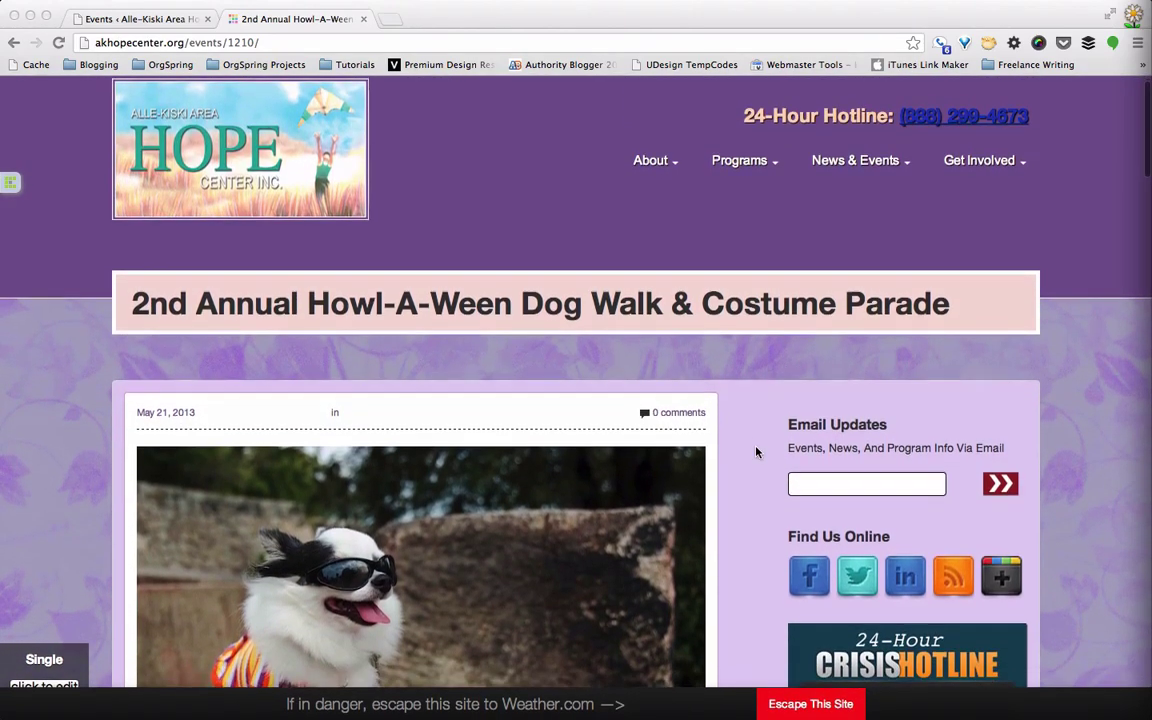
scroll(756, 452, "down", 1)
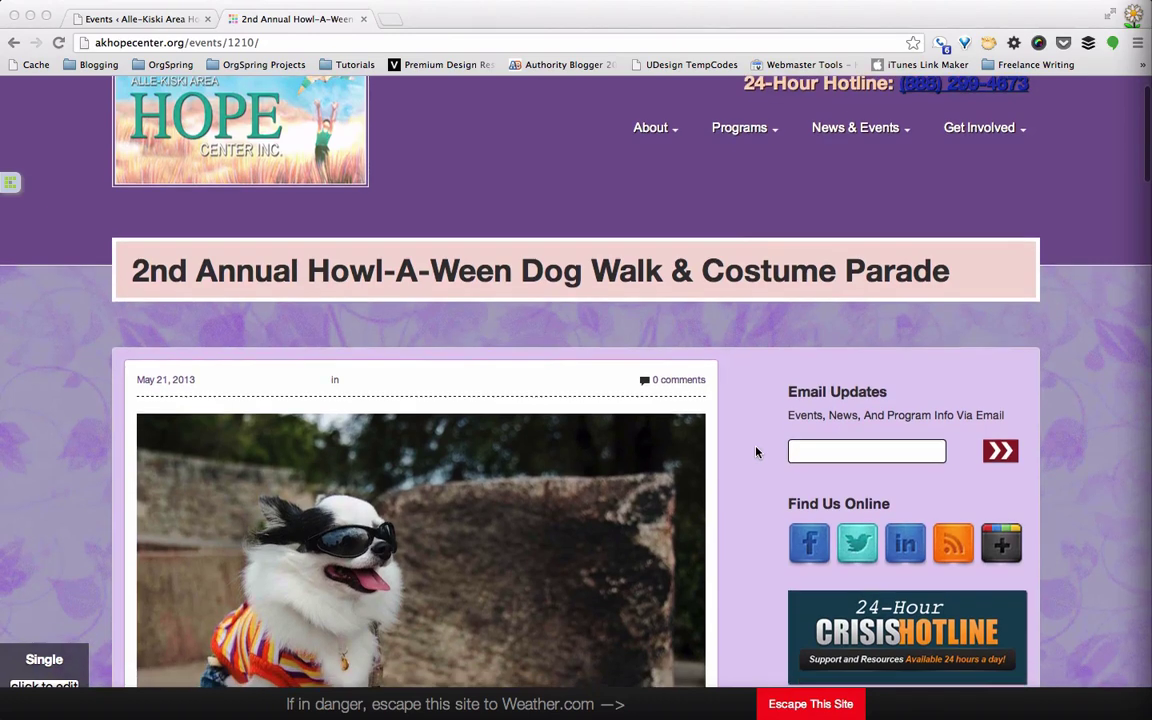
scroll(756, 452, "up", 2)
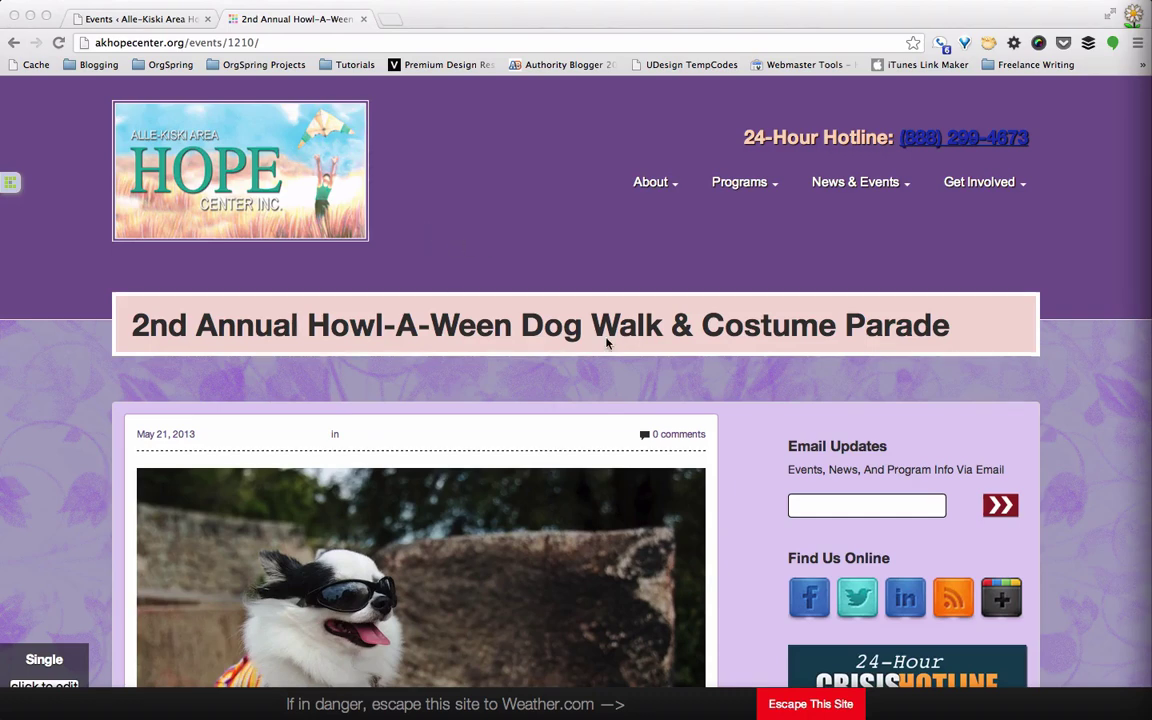
scroll(750, 464, "down", 3)
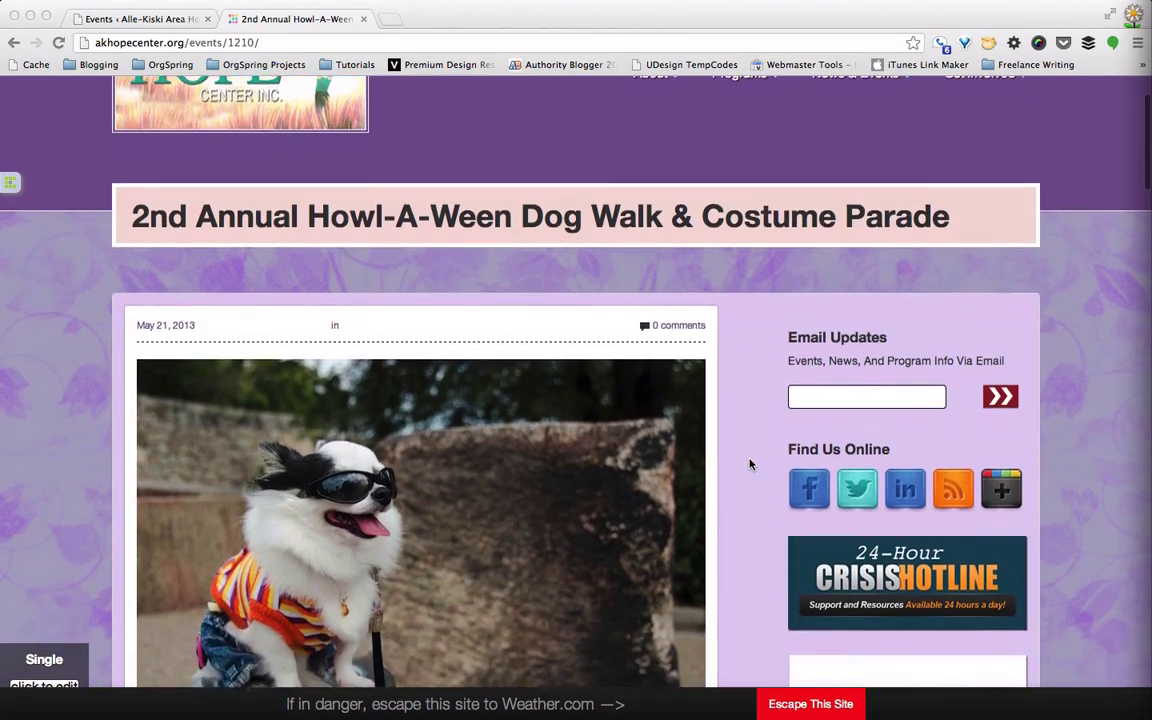
scroll(750, 464, "up", 5)
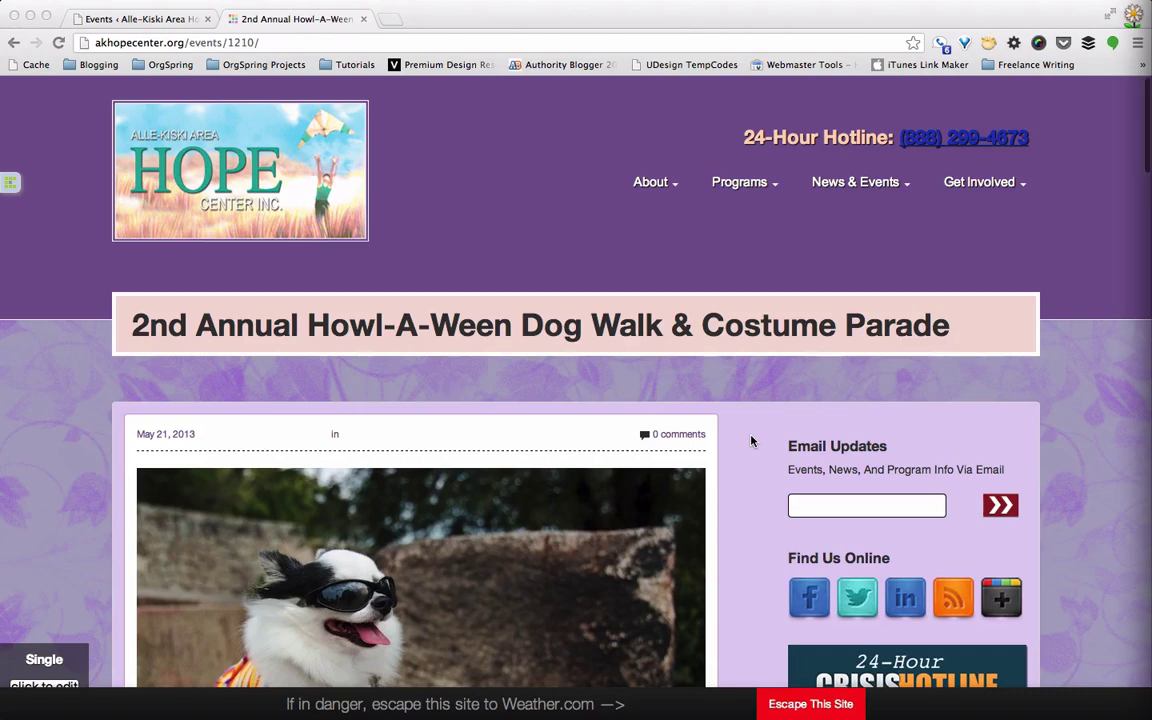
scroll(752, 441, "down", 1)
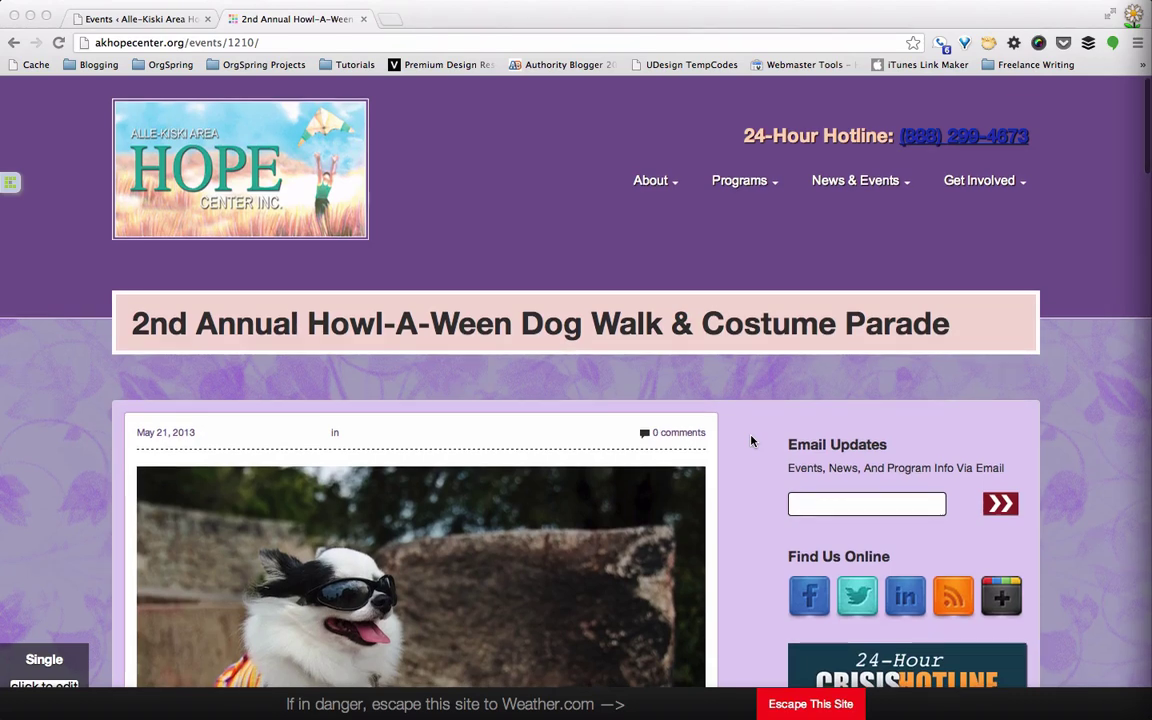
scroll(752, 441, "down", 3)
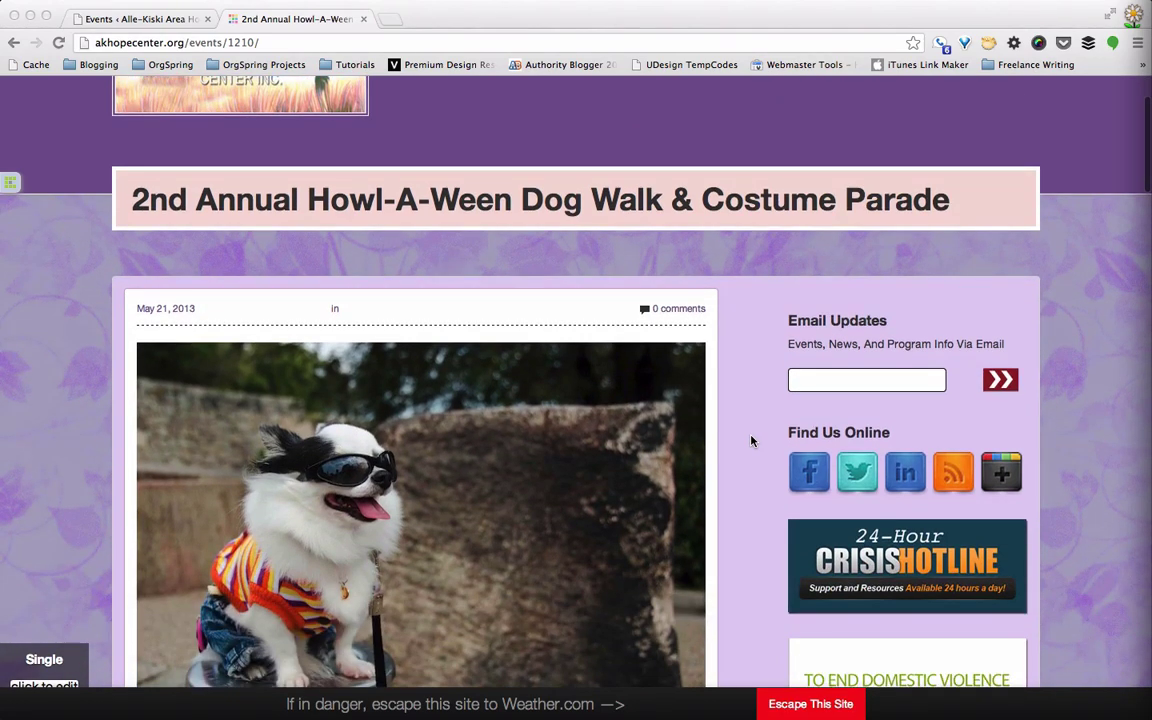
Step: Read the event's date, time, description, and sponsor and vendor information
scroll(752, 441, "down", 4)
scroll(752, 441, "down", 4)
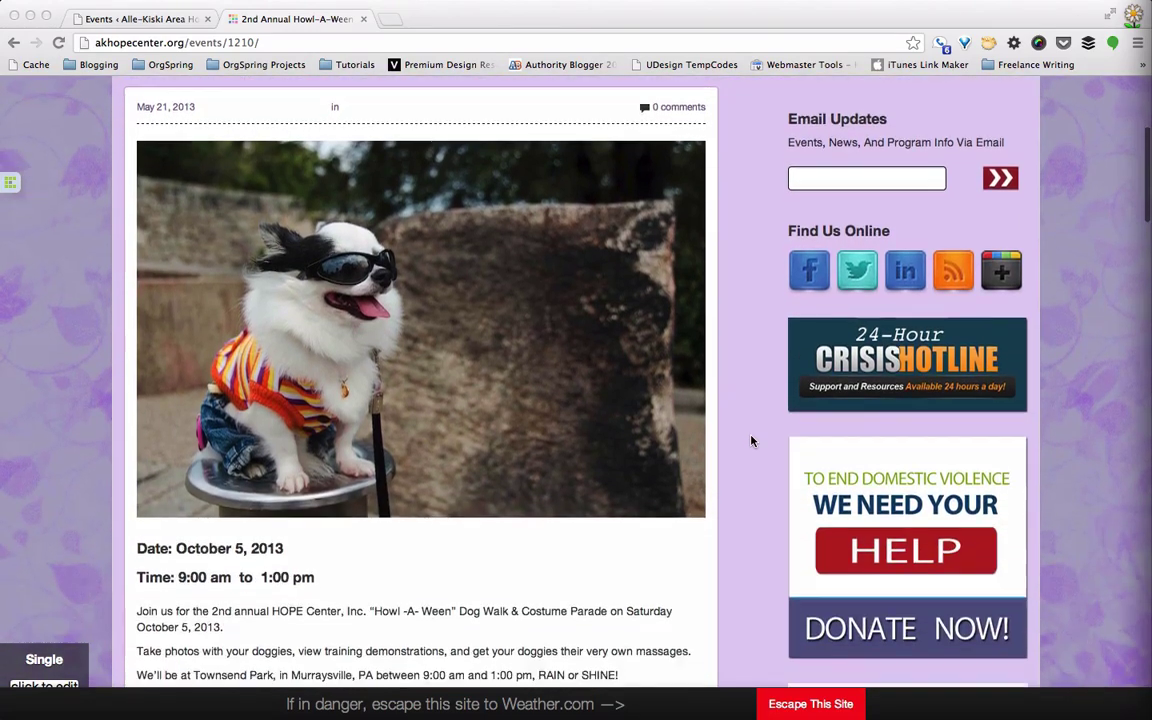
scroll(725, 439, "up", 2)
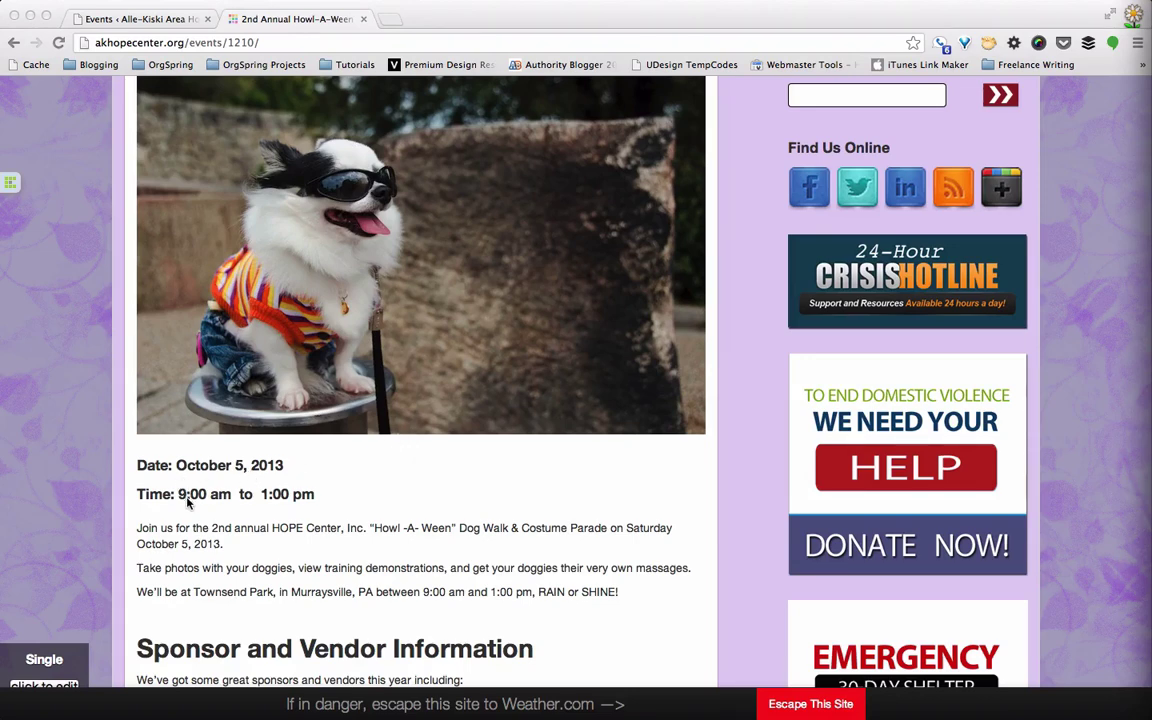
scroll(186, 503, "down", 3)
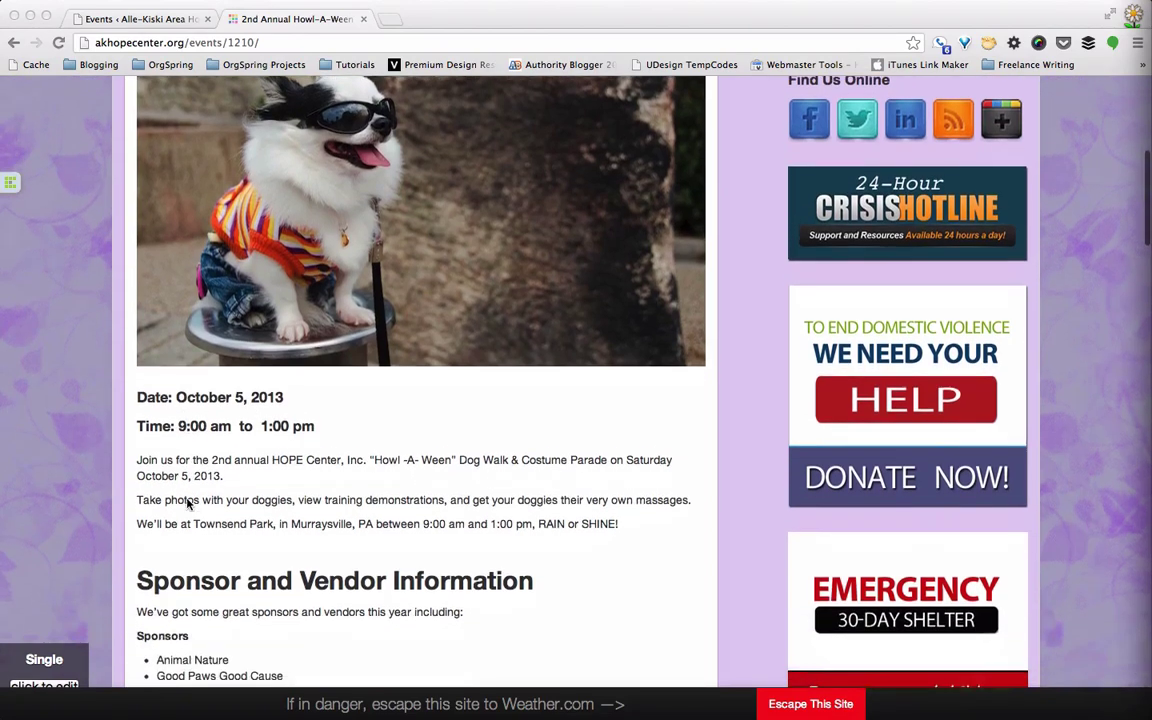
scroll(195, 498, "down", 5)
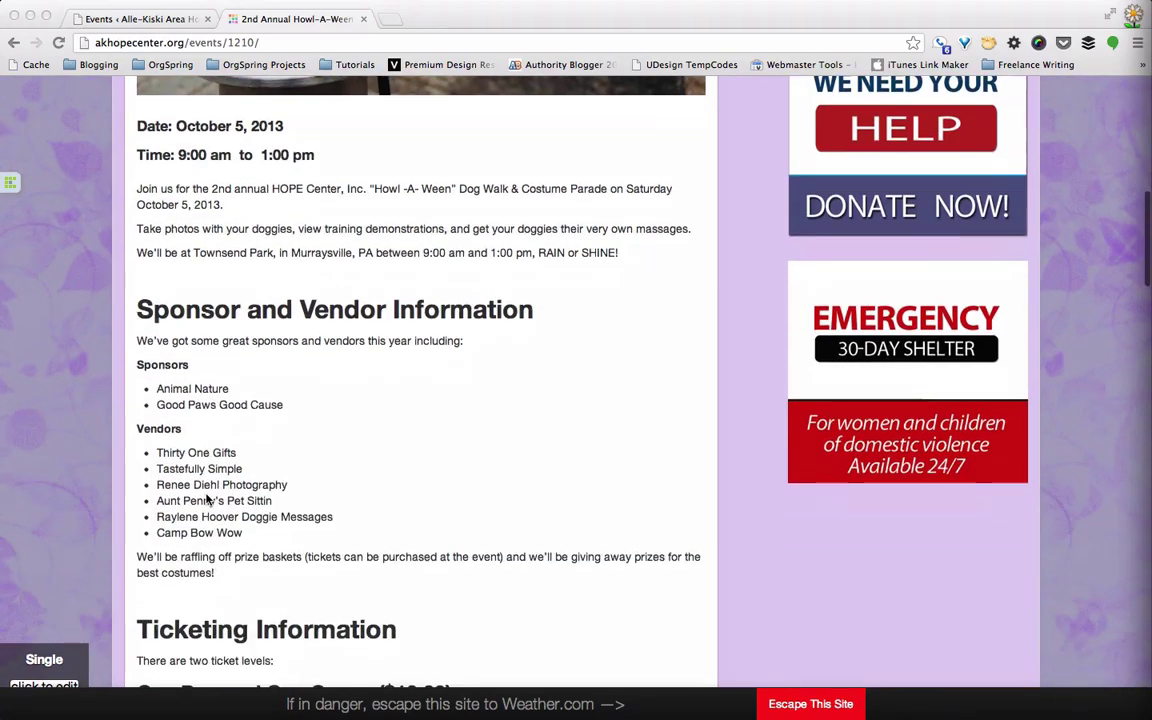
scroll(201, 421, "down", 5)
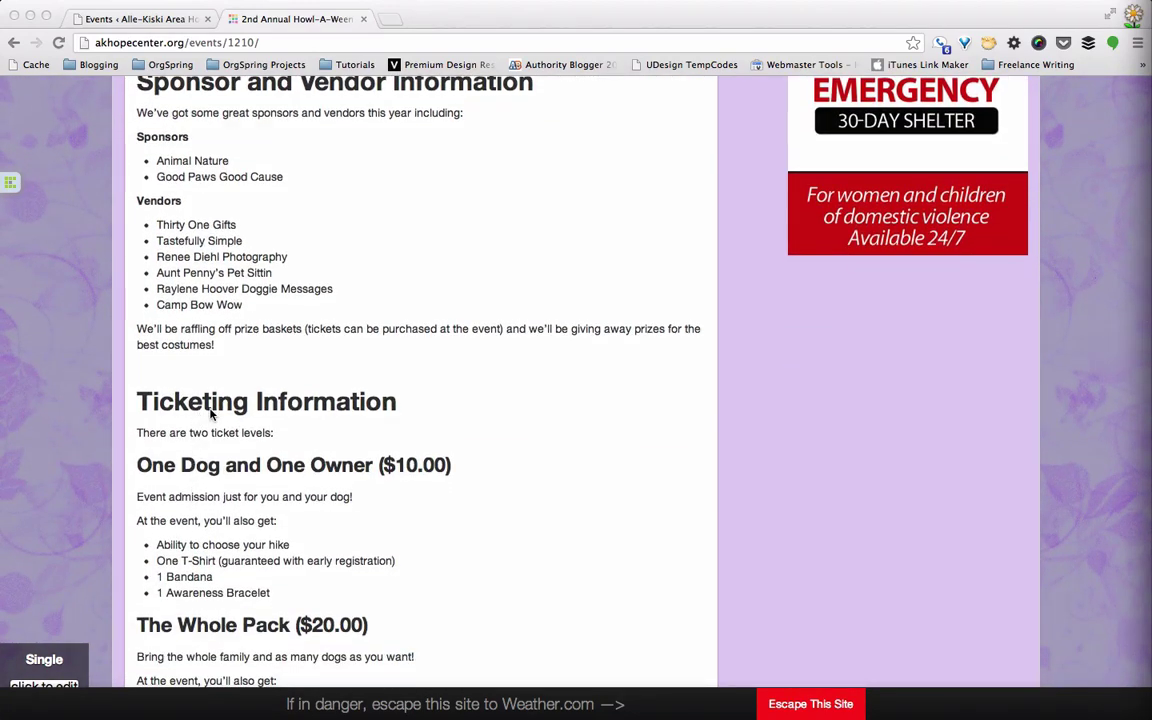
Step: Review the two ticket levels, the ways to register, the early bird terms and the donation information
scroll(211, 414, "down", 2)
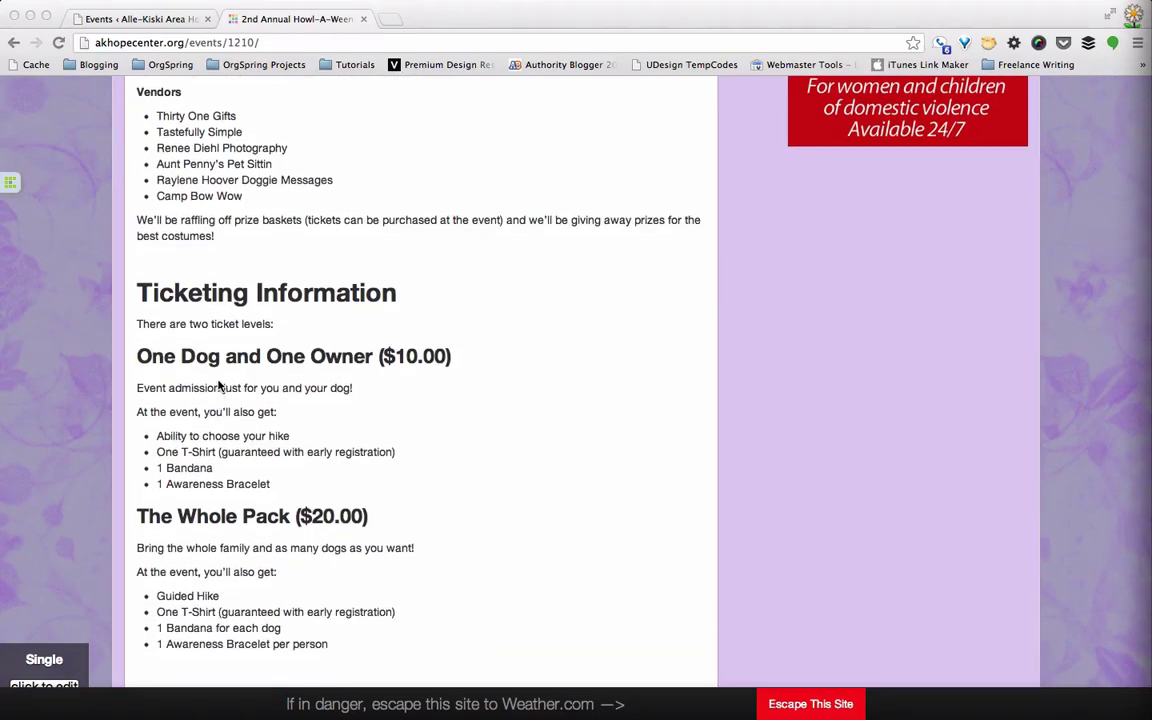
scroll(219, 386, "down", 1)
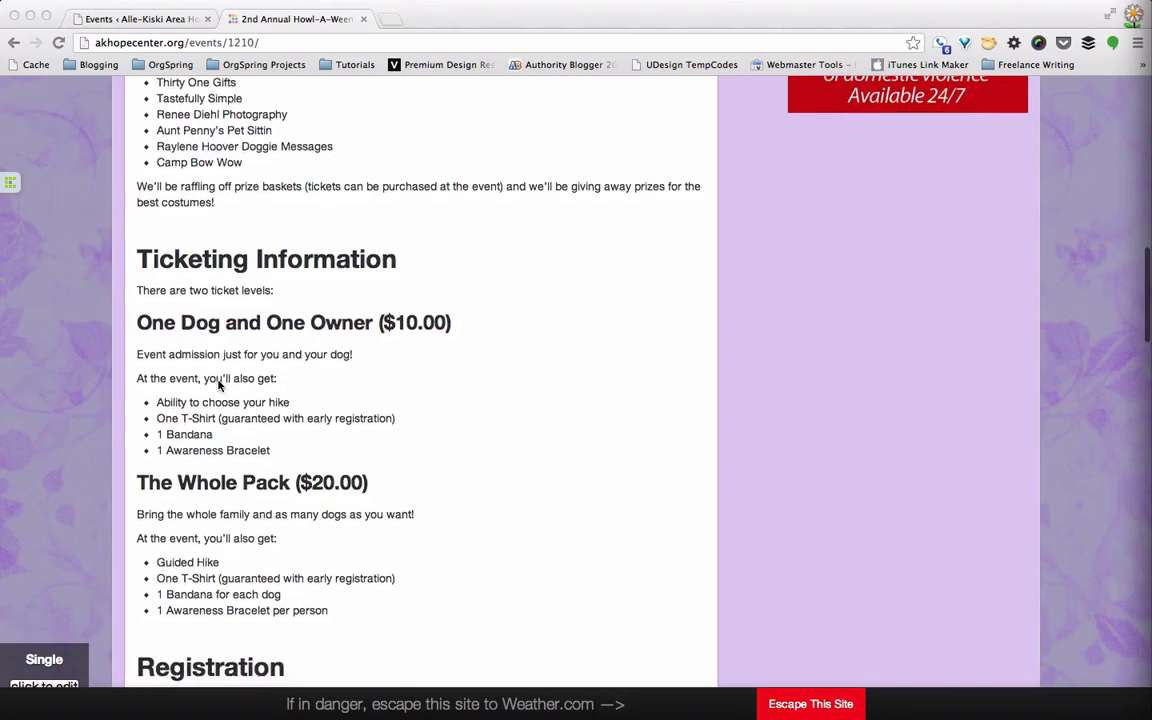
scroll(219, 386, "down", 1)
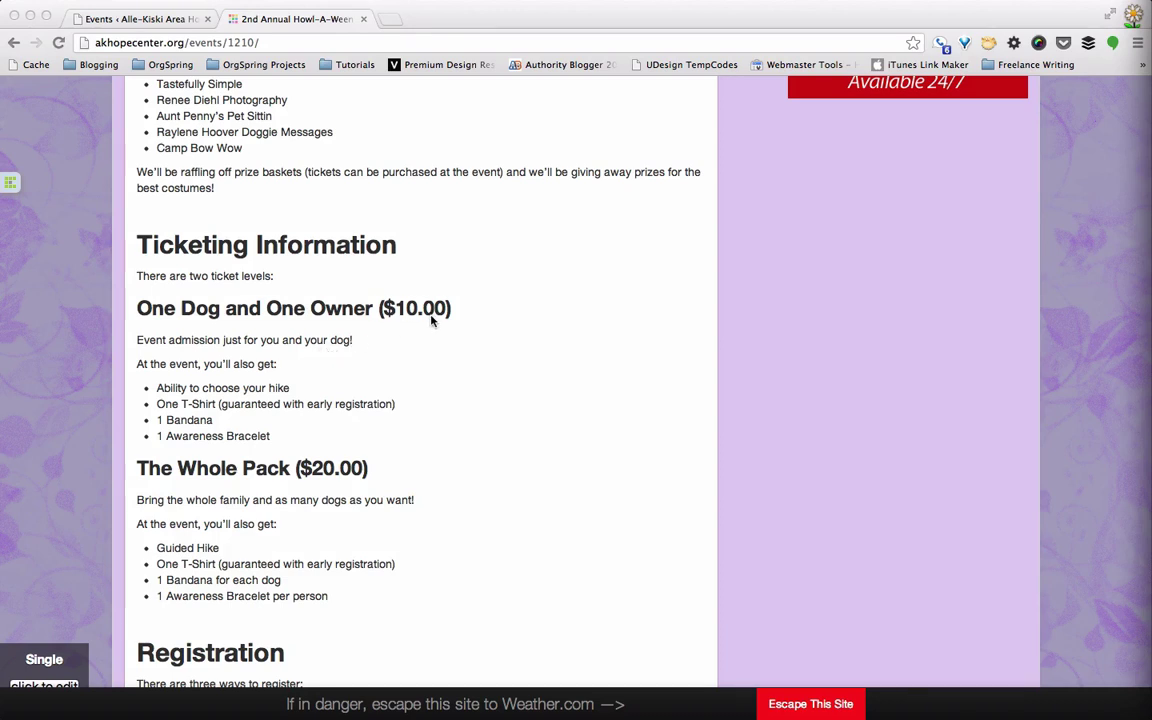
scroll(404, 338, "down", 3)
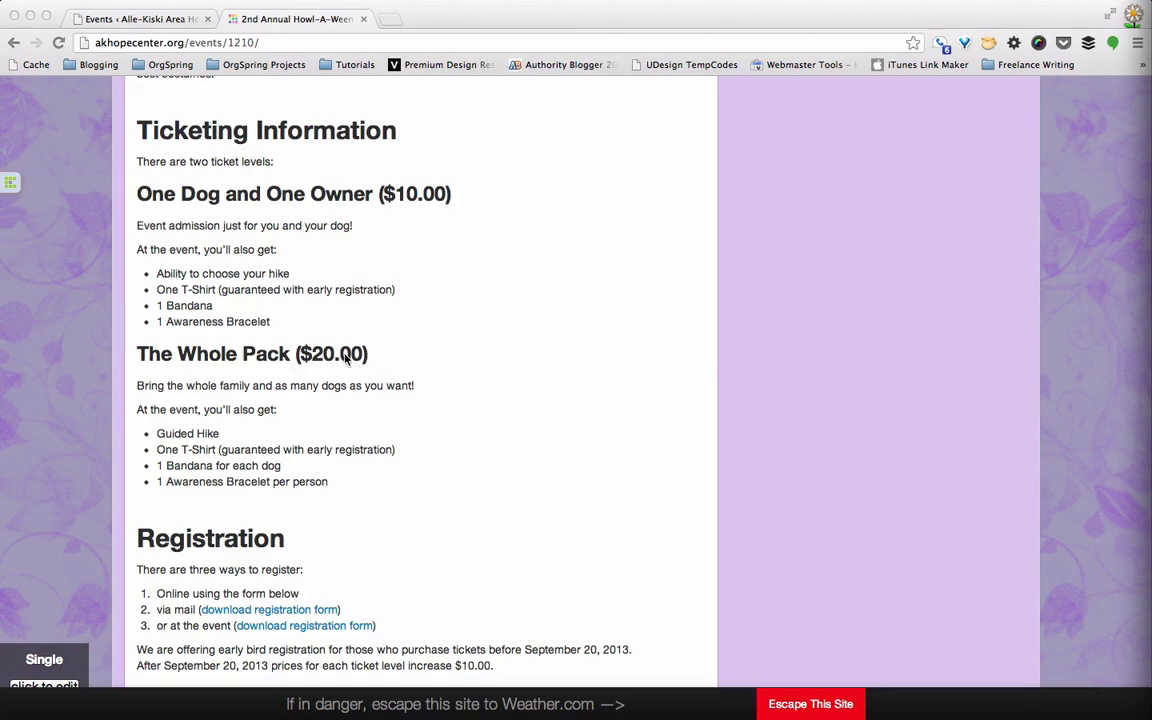
scroll(340, 388, "down", 3)
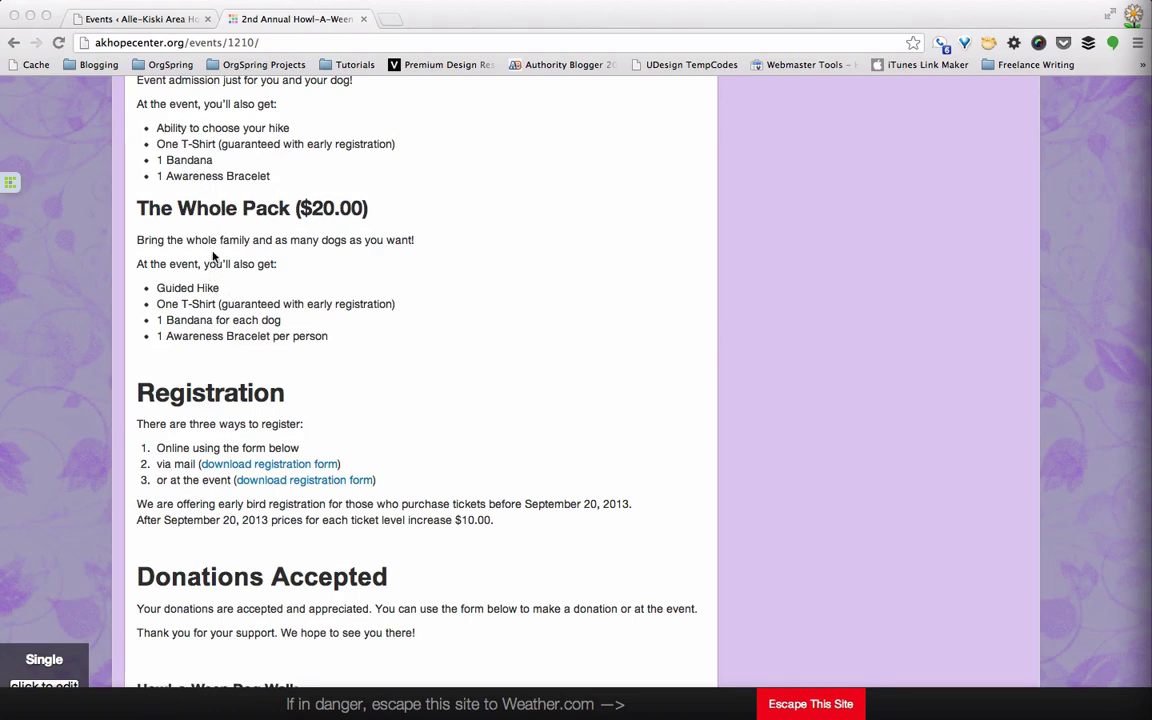
scroll(383, 368, "down", 3)
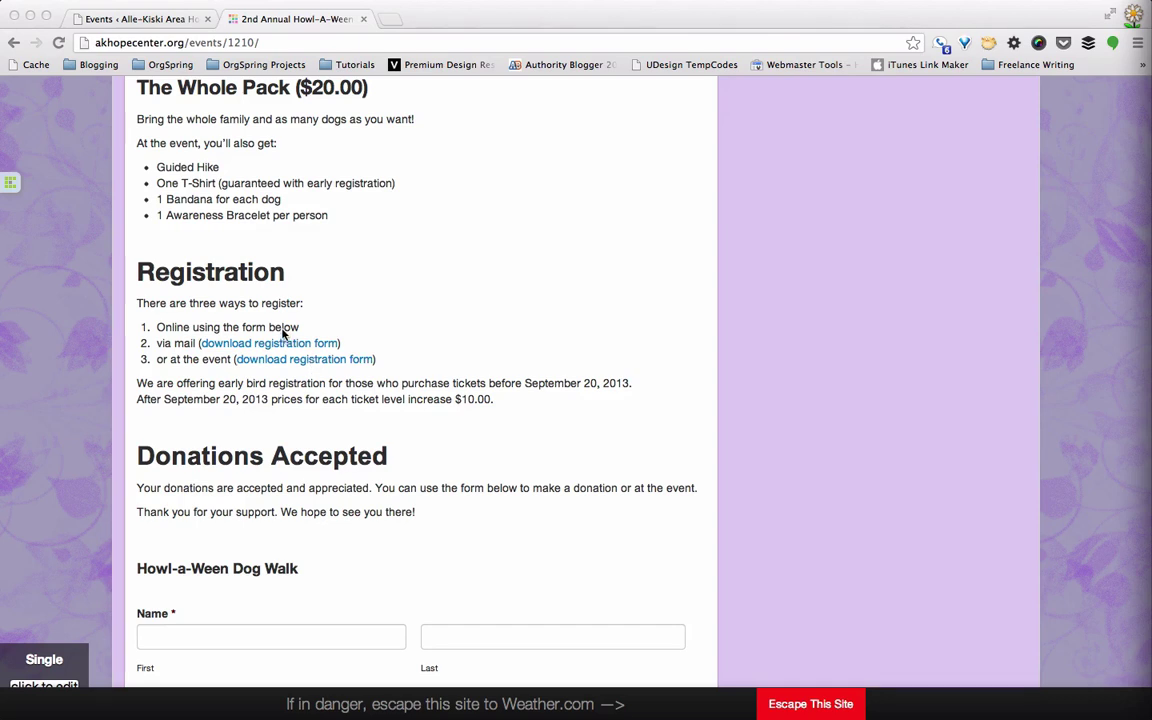
scroll(306, 388, "down", 1)
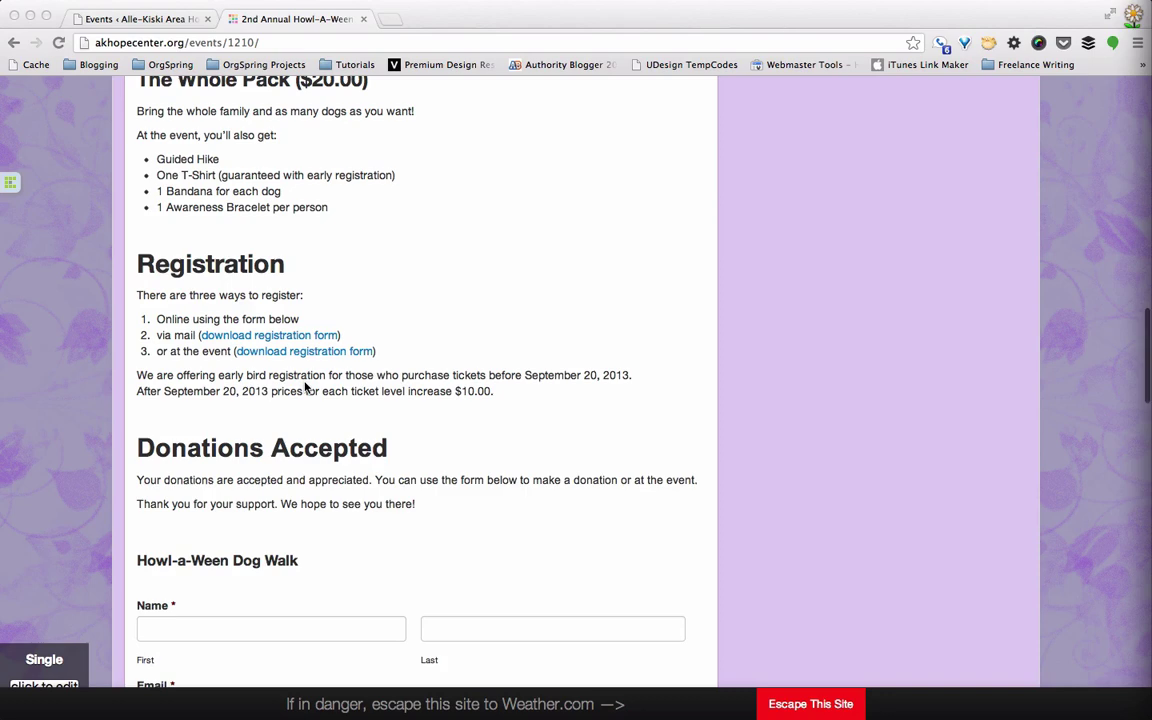
scroll(306, 388, "down", 2)
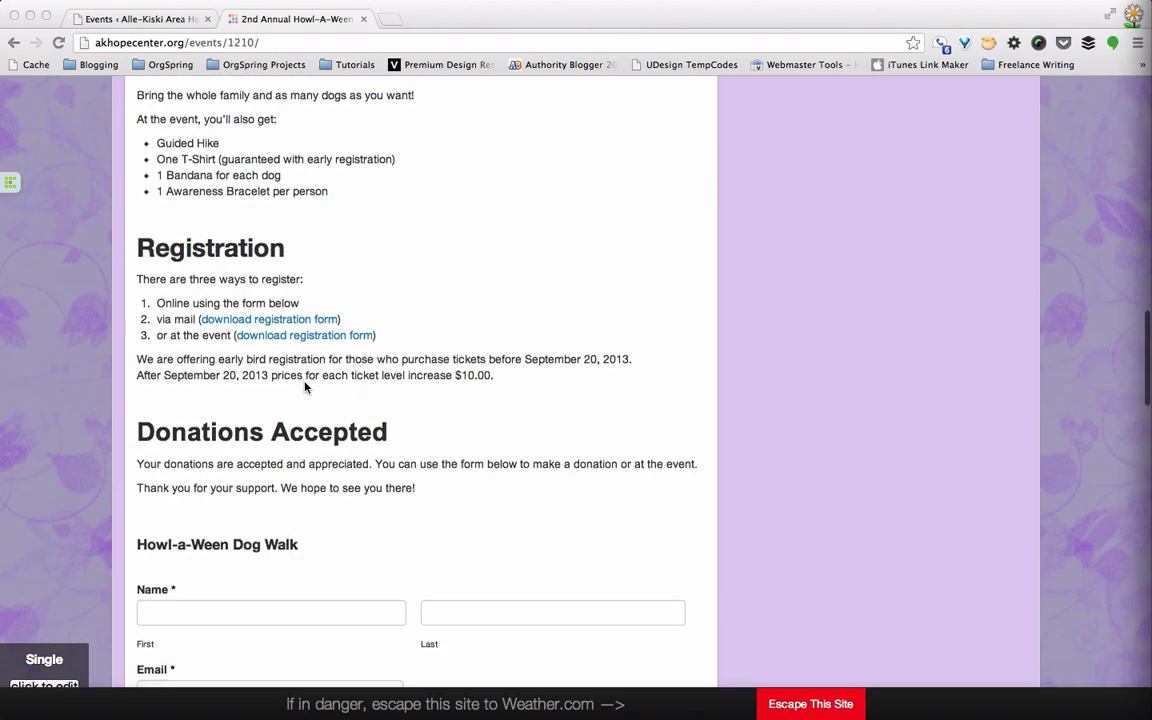
scroll(306, 388, "down", 1)
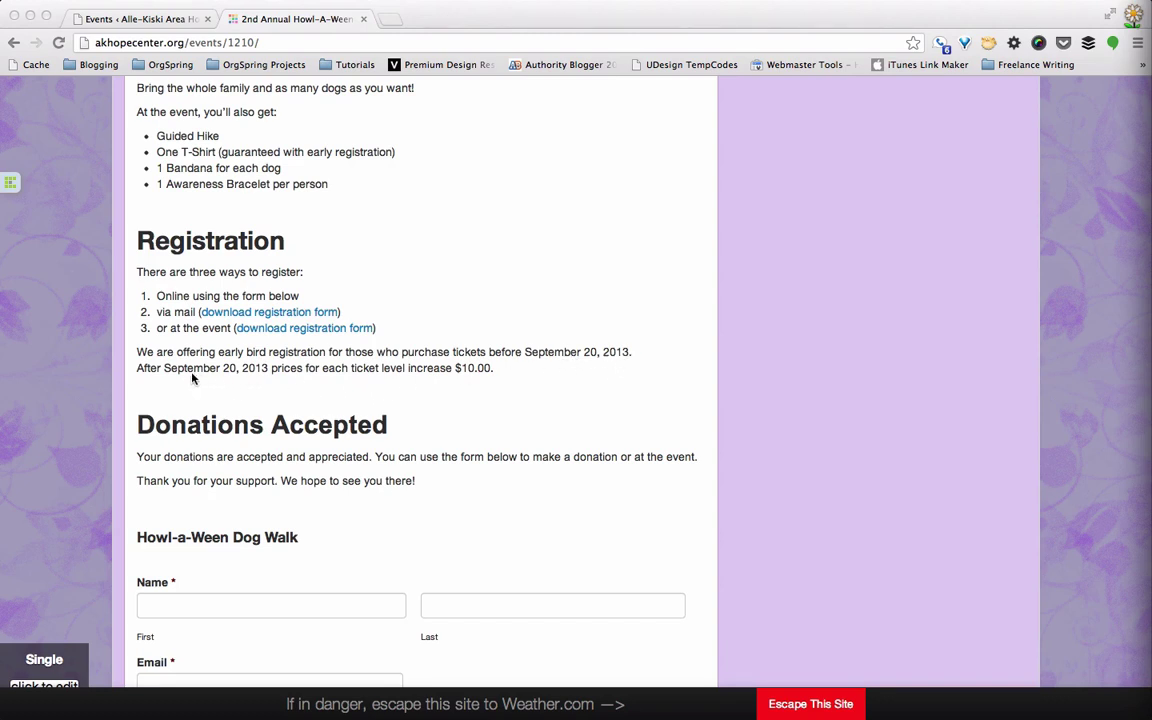
scroll(265, 385, "down", 1)
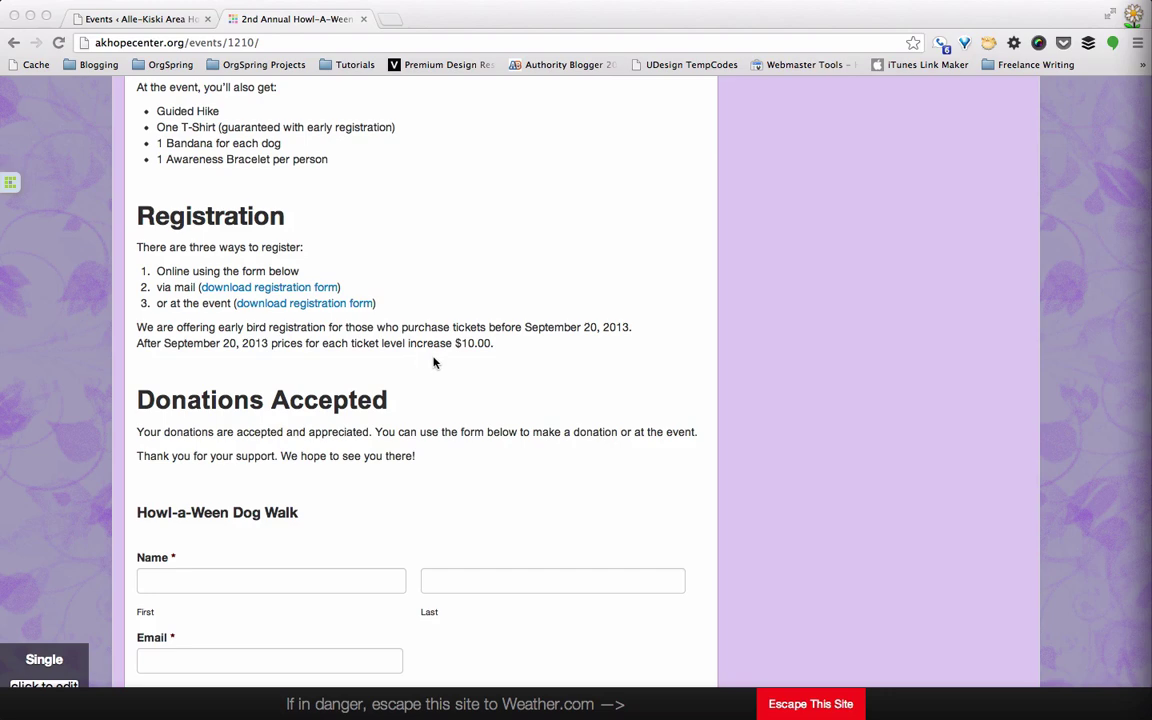
scroll(481, 360, "up", 5)
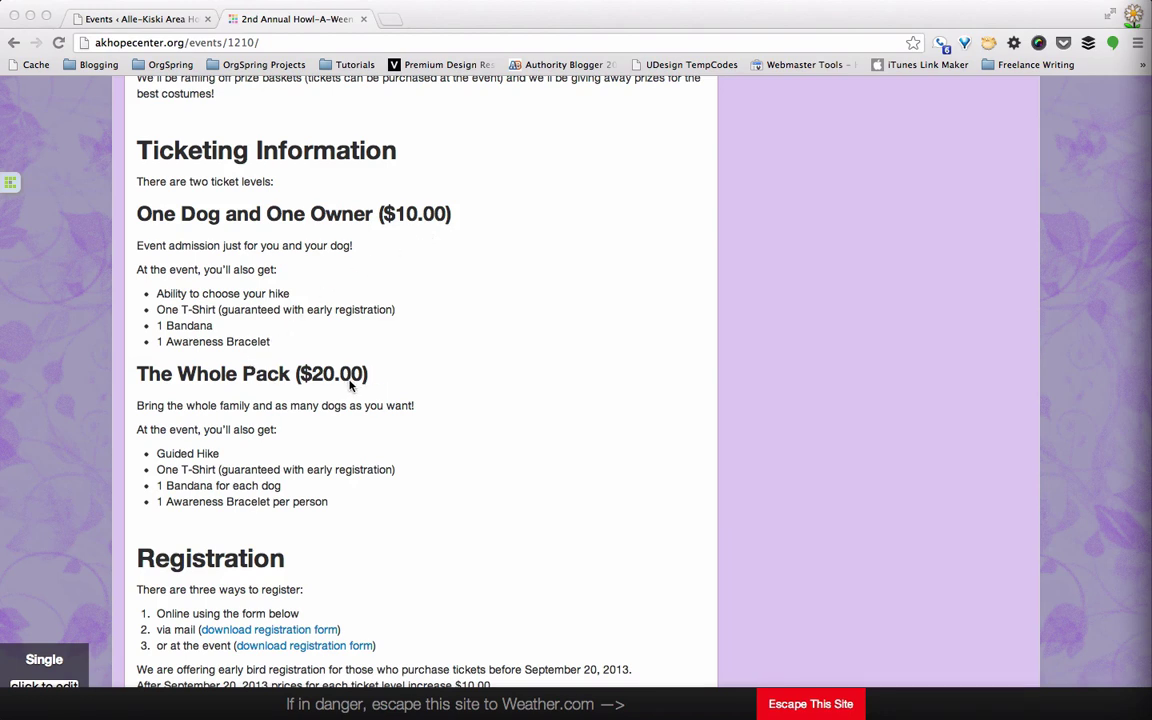
scroll(352, 386, "down", 5)
scroll(356, 388, "down", 4)
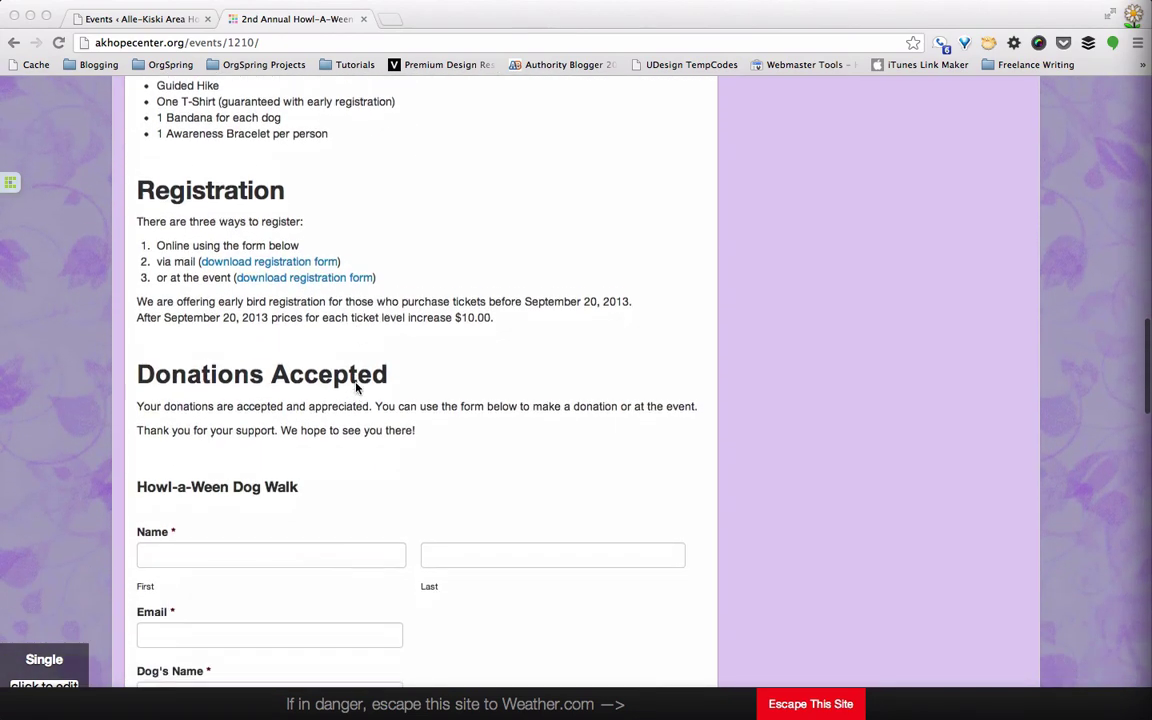
scroll(356, 388, "down", 2)
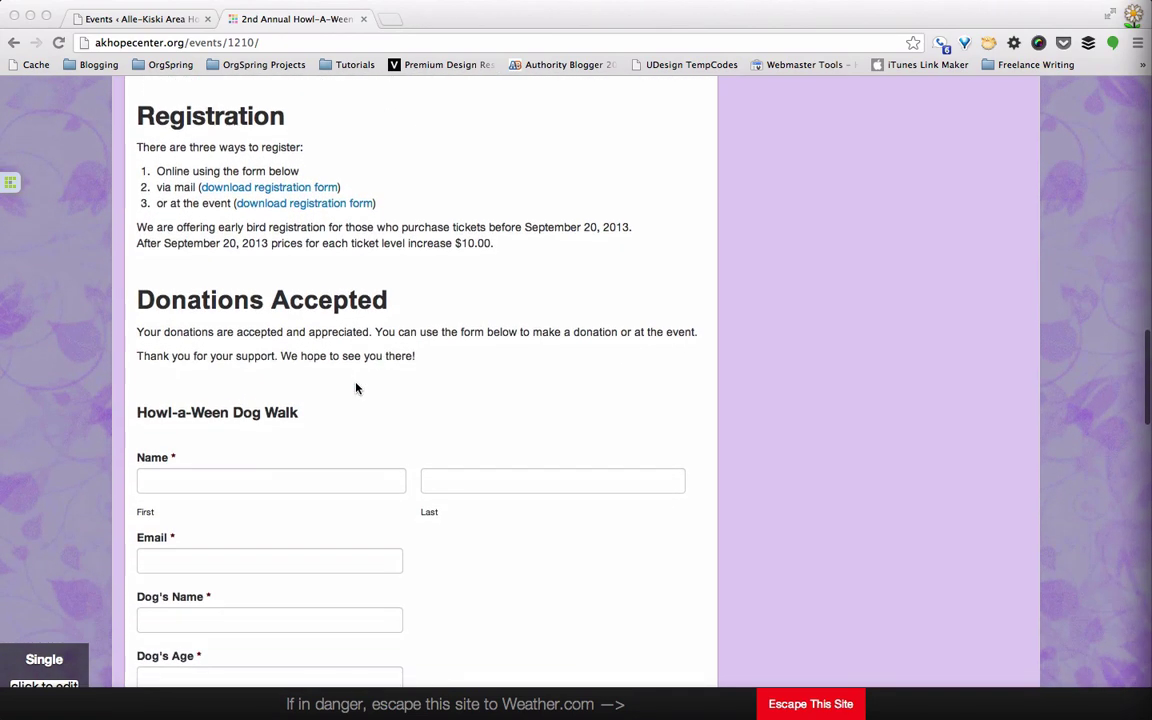
Step: Fill in the registrant's name, email, address and phone on the Howl-a-Ween Dog Walk form using the first saved autofill entry
scroll(356, 388, "down", 1)
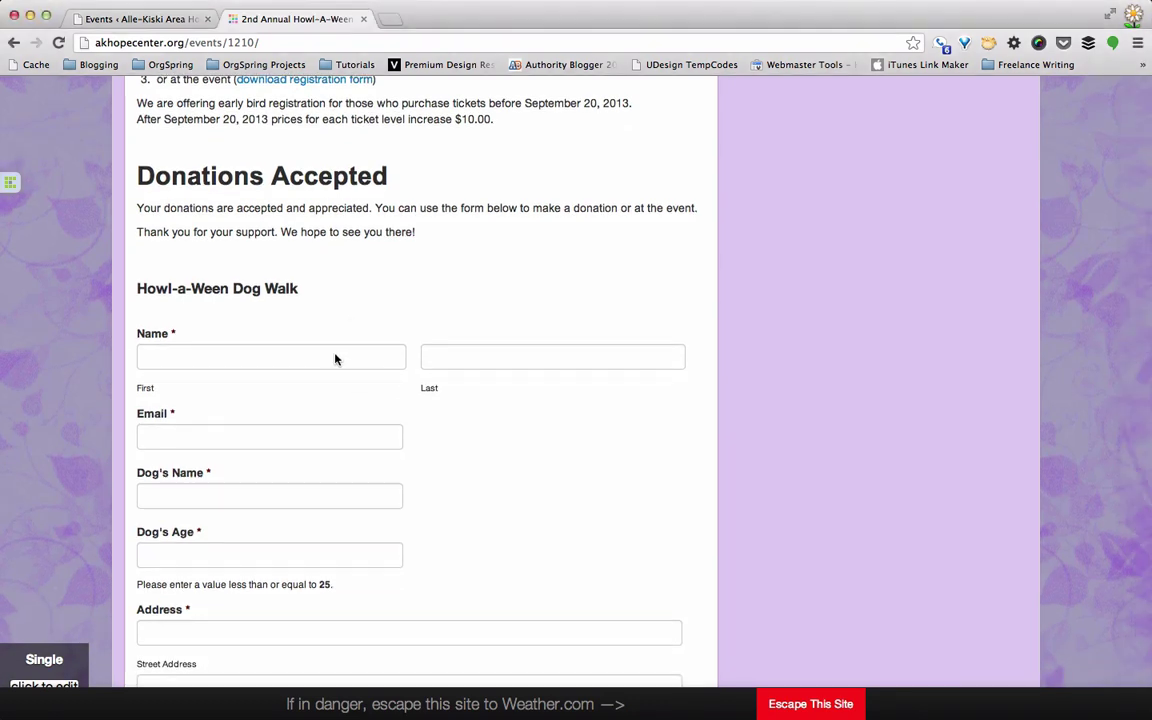
left_click(335, 358)
type("cra")
key("Down")
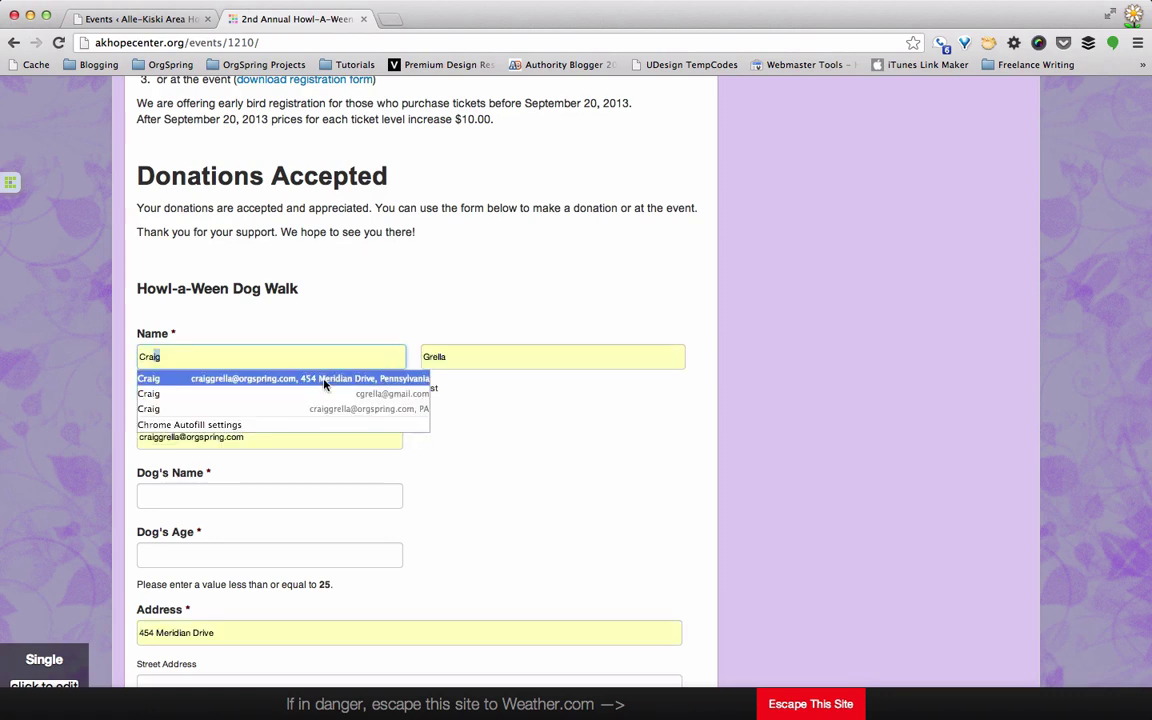
key("Return")
Step: Enter Woody as the dog's name and 10 as the dog's age
scroll(490, 297, "down", 3)
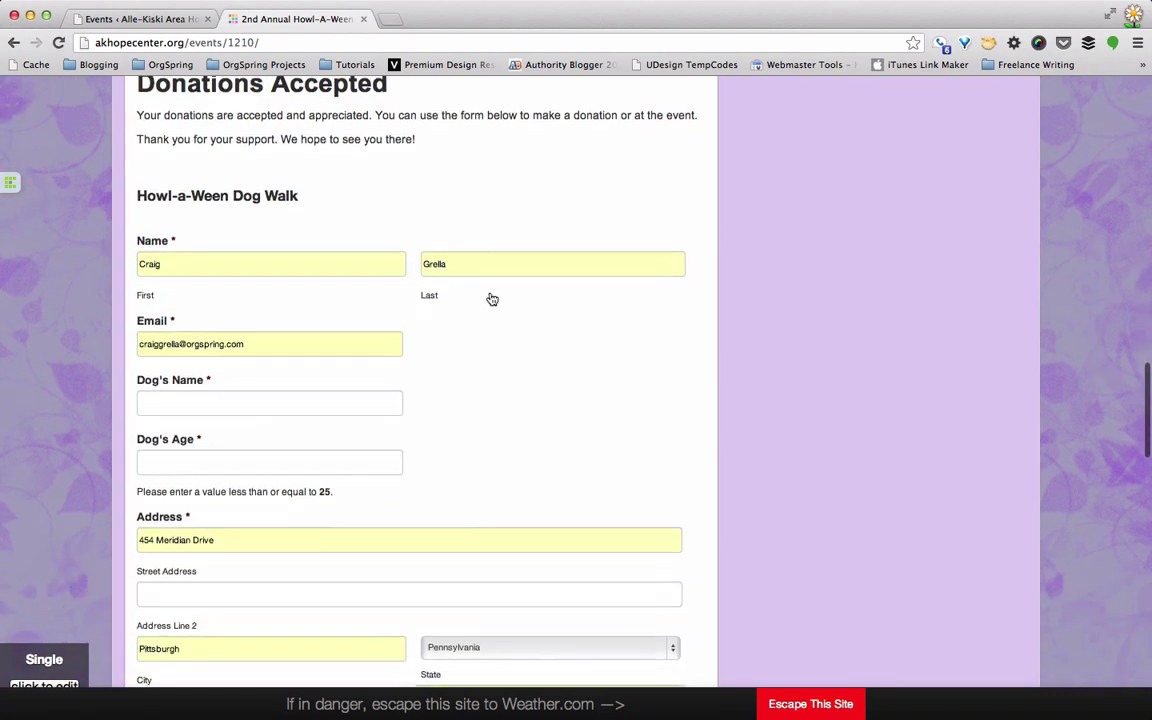
left_click(336, 366)
type("Woody")
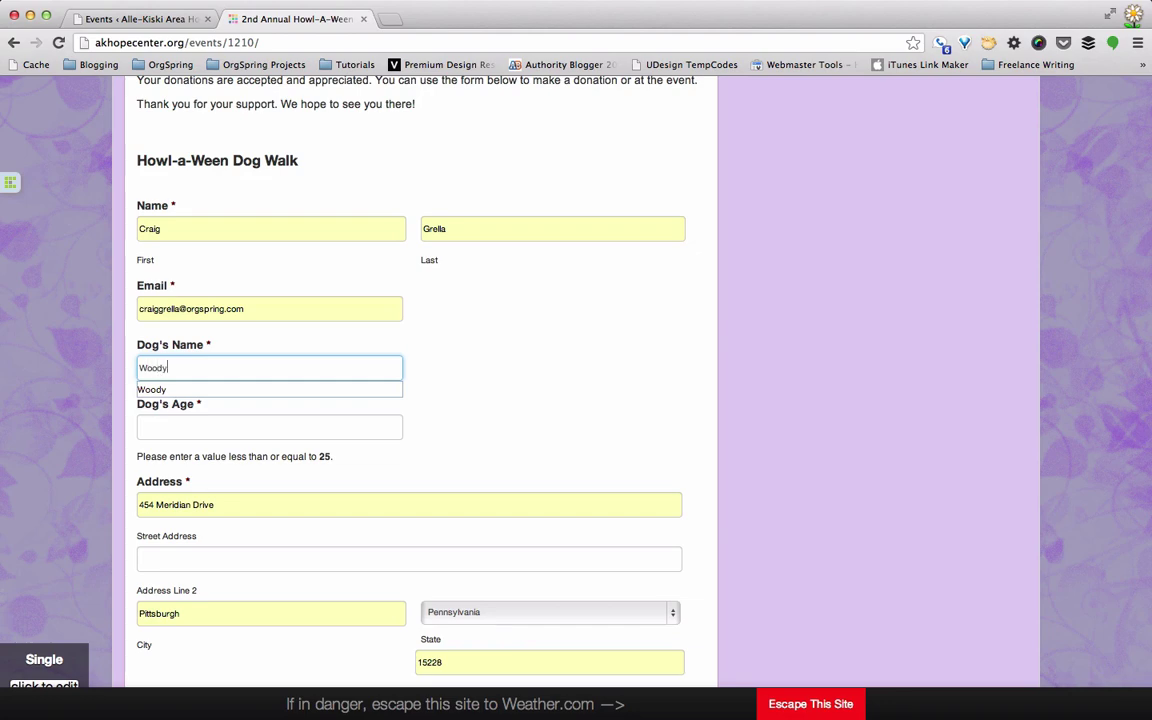
key("Tab")
type("10")
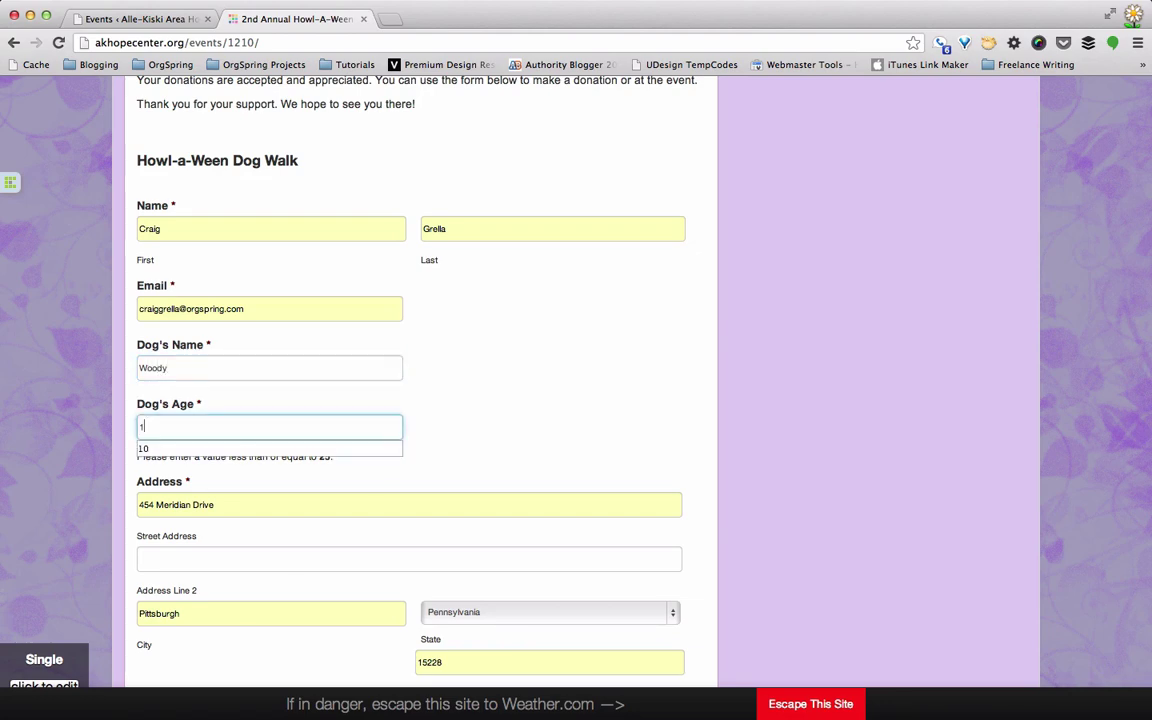
key("Tab")
Step: Choose The Whole Pack as the early bird registration ticket type
scroll(468, 425, "down", 1)
scroll(468, 425, "down", 10)
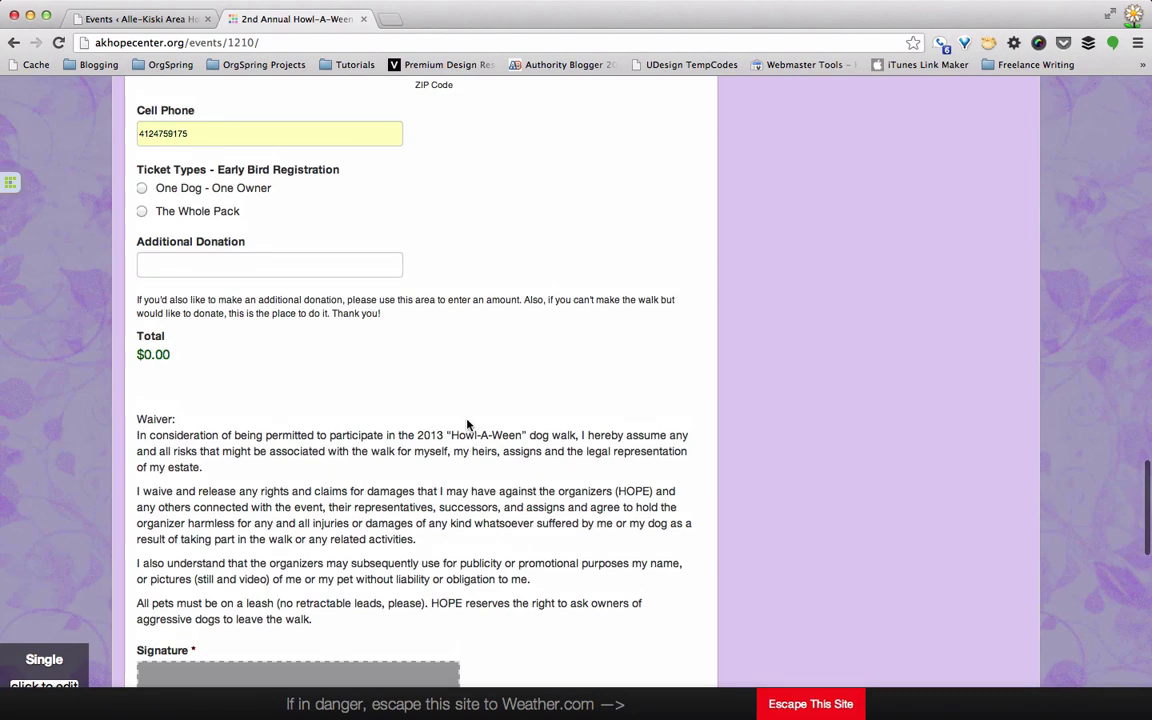
left_click(142, 189)
left_click(142, 211)
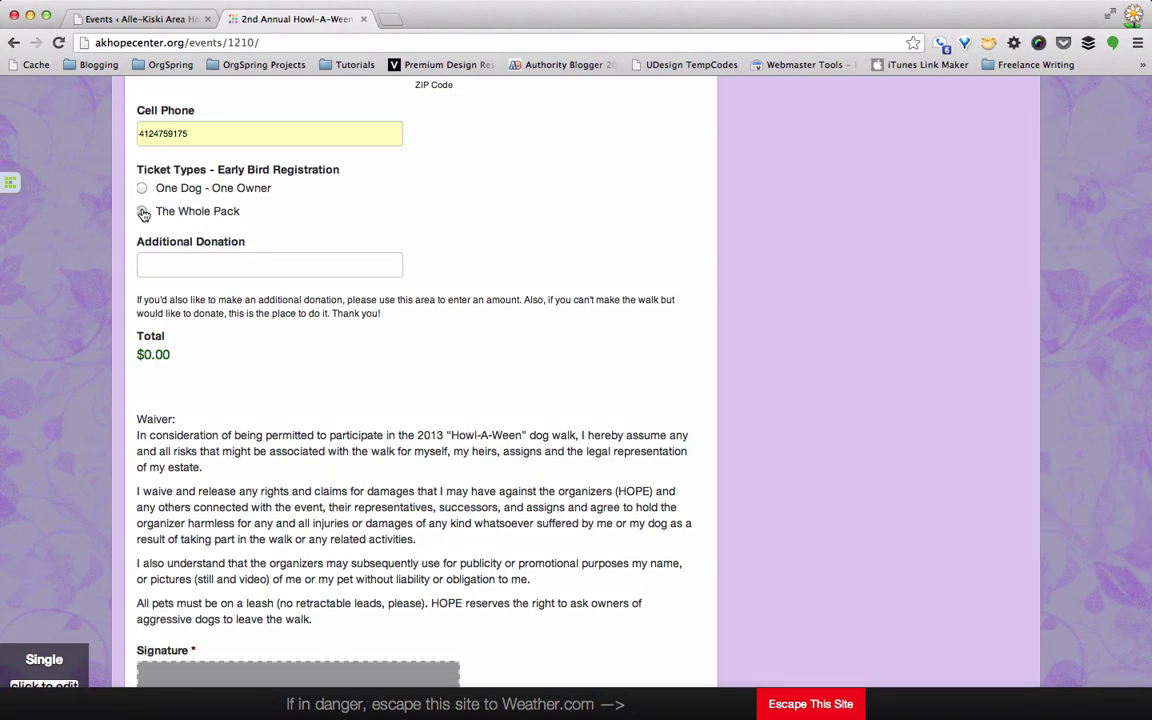
left_click(143, 212)
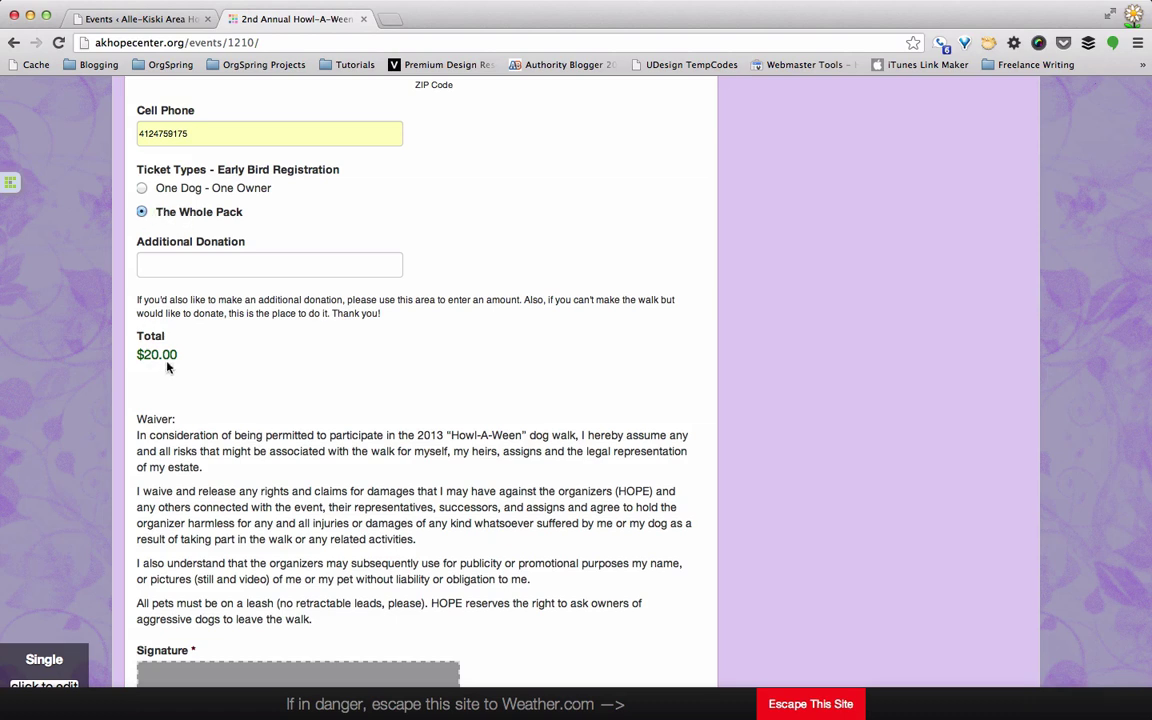
Step: Enter an additional donation of 10 dollars on the registration form and check the updated total
left_click(201, 266)
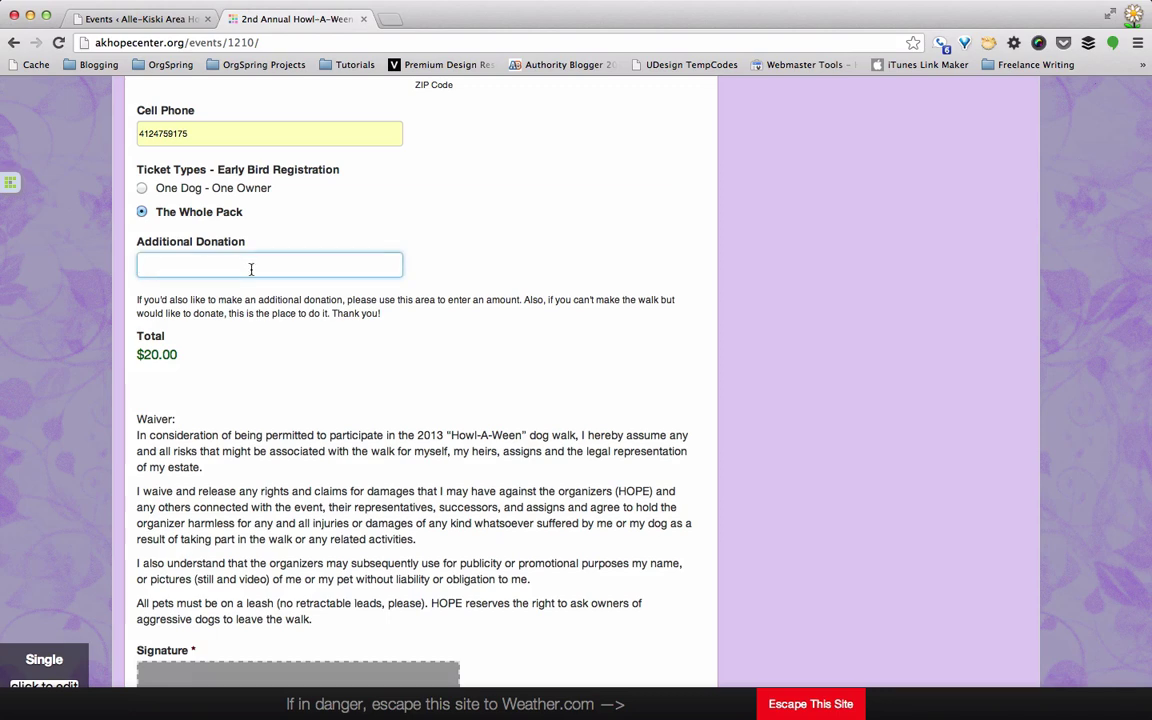
type("10")
key("Tab")
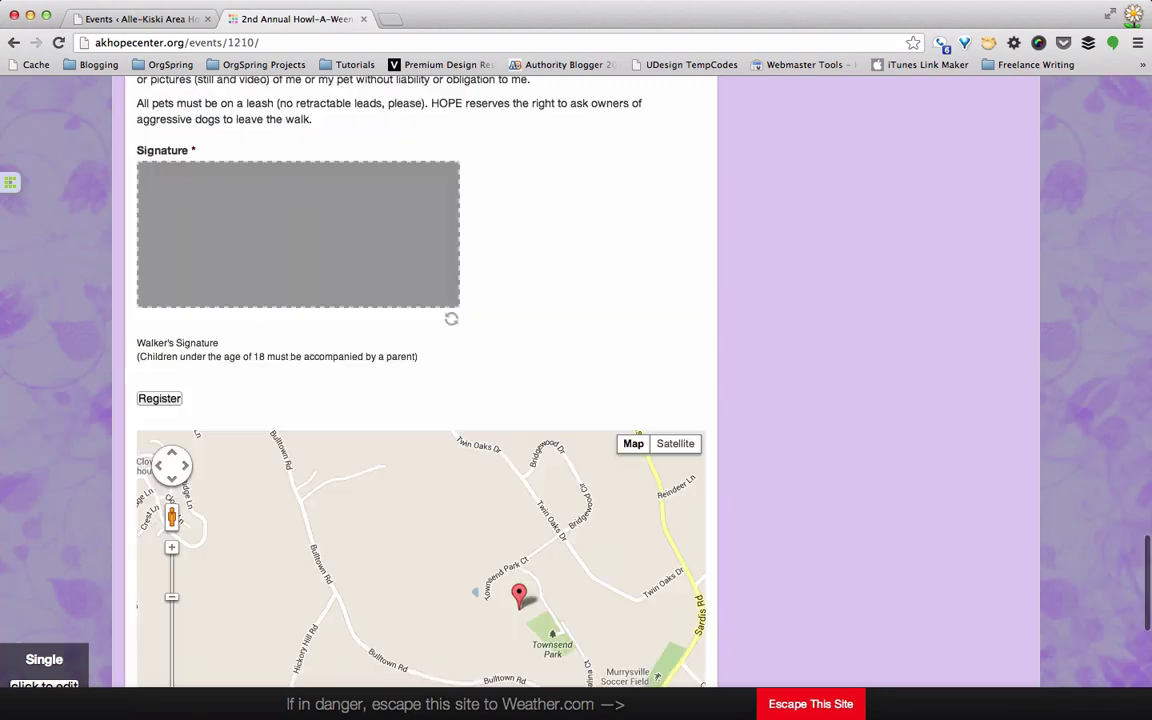
scroll(290, 268, "up", 5)
scroll(290, 266, "up", 1)
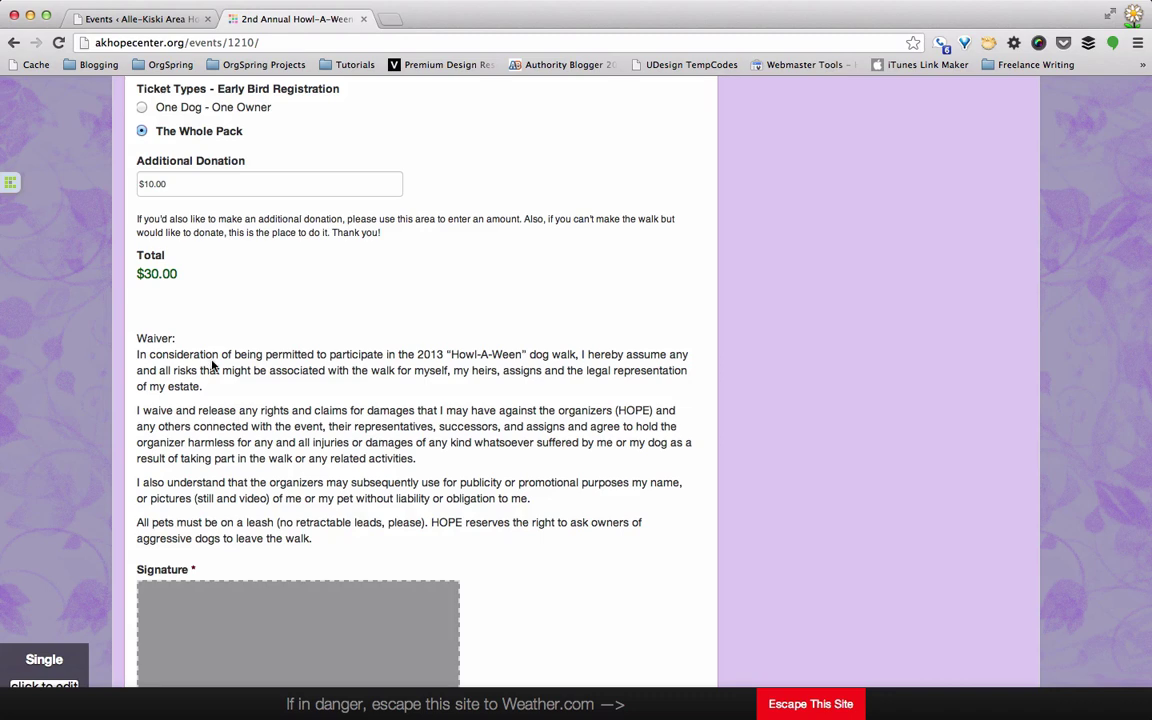
Step: Draw the walker's signature freehand below the waiver and submit the registration to proceed to PayPal
scroll(212, 366, "down", 3)
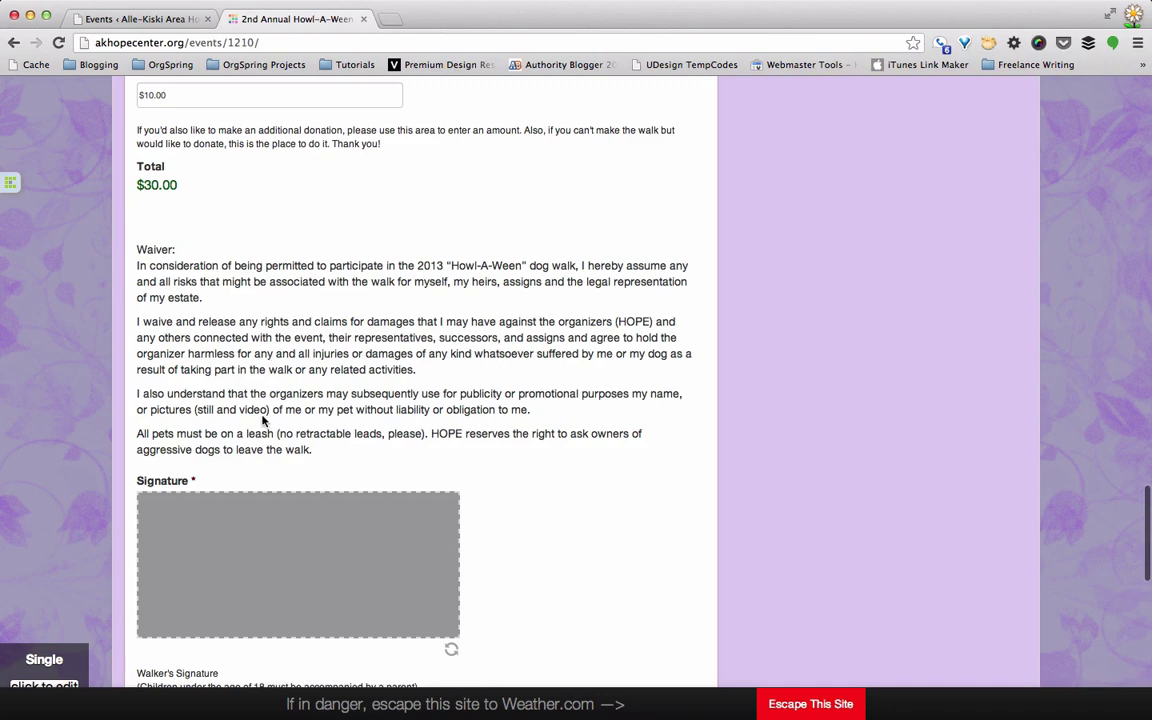
scroll(263, 420, "down", 5)
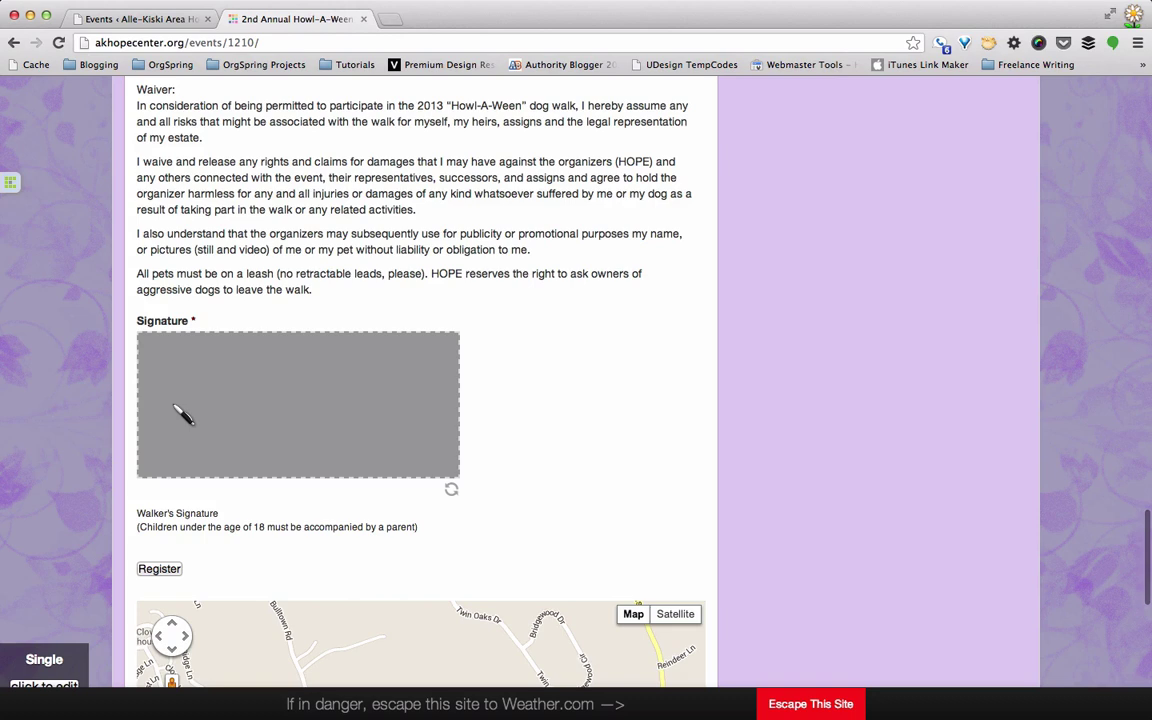
mouse_move(183, 395)
left_mouse_down()
mouse_move(246, 396)
mouse_move(310, 422)
mouse_move(445, 390)
mouse_move(170, 384)
left_mouse_up()
scroll(413, 532, "down", 1)
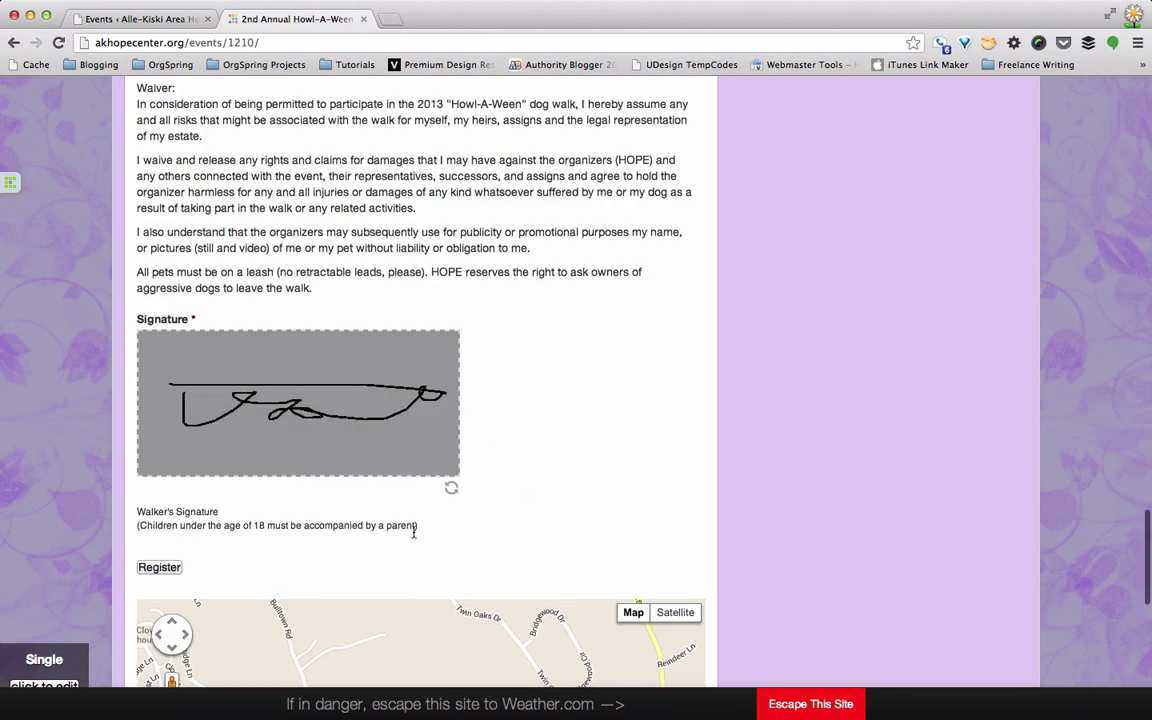
scroll(413, 532, "down", 2)
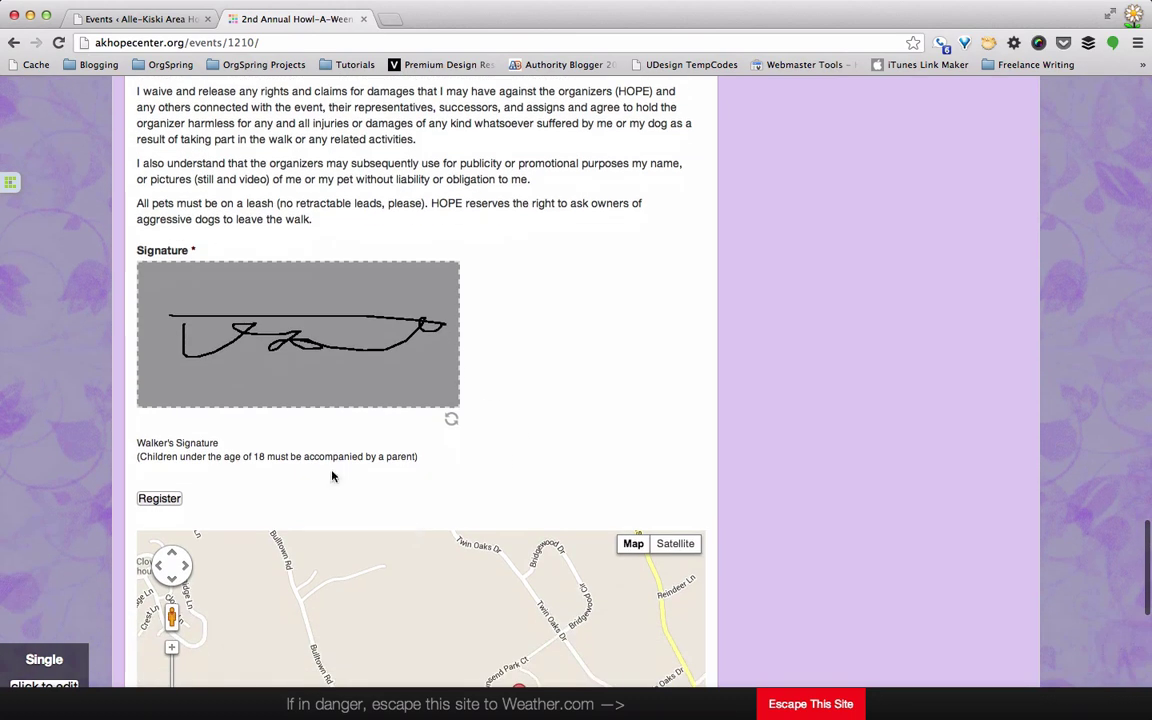
left_click(159, 500)
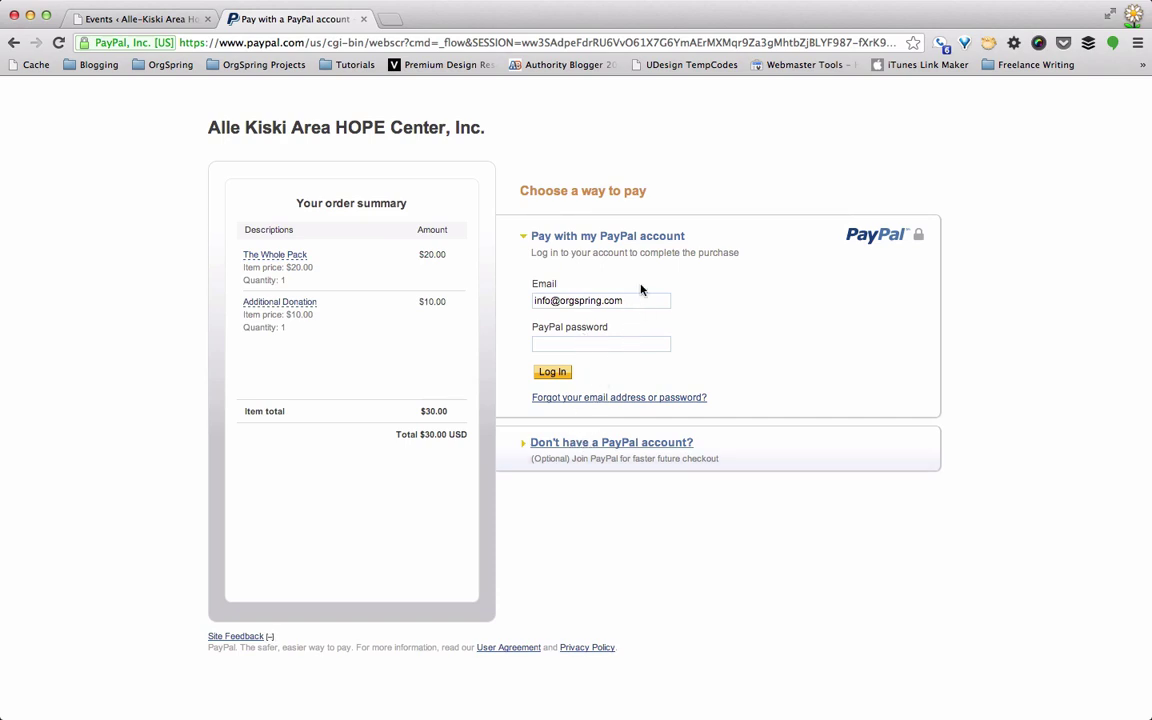
Step: Return from the PayPal payment page to the Howl-A-Ween event page without paying
left_click(14, 42)
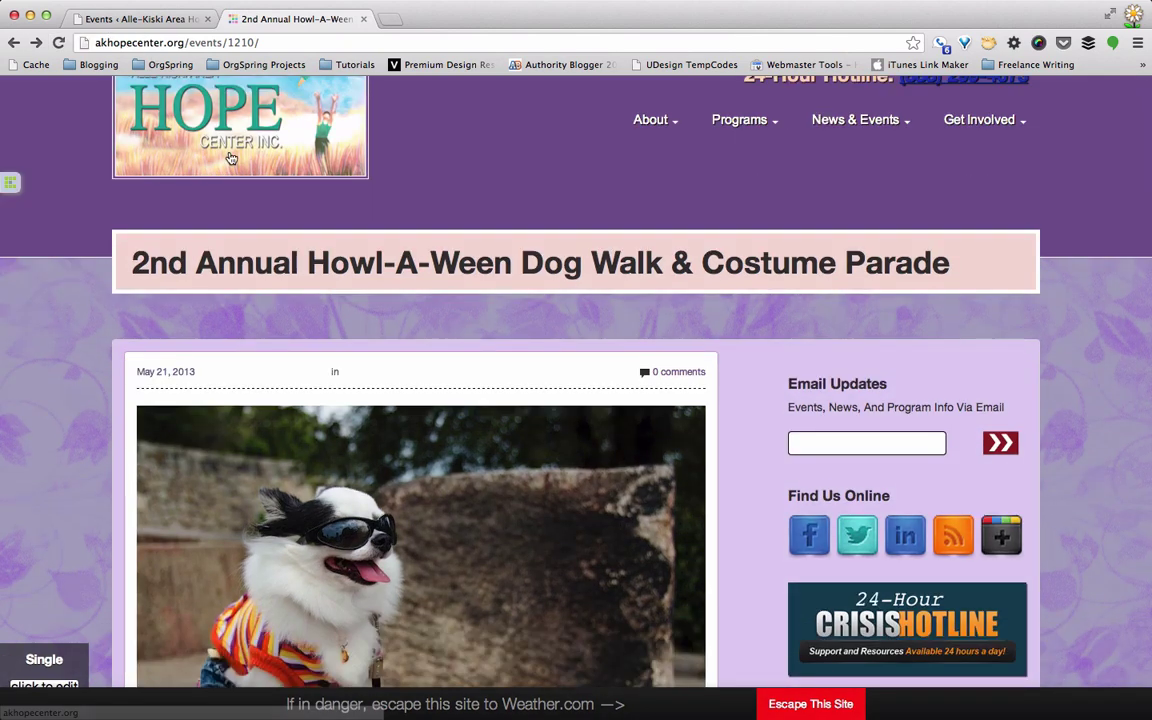
scroll(317, 352, "down", 10)
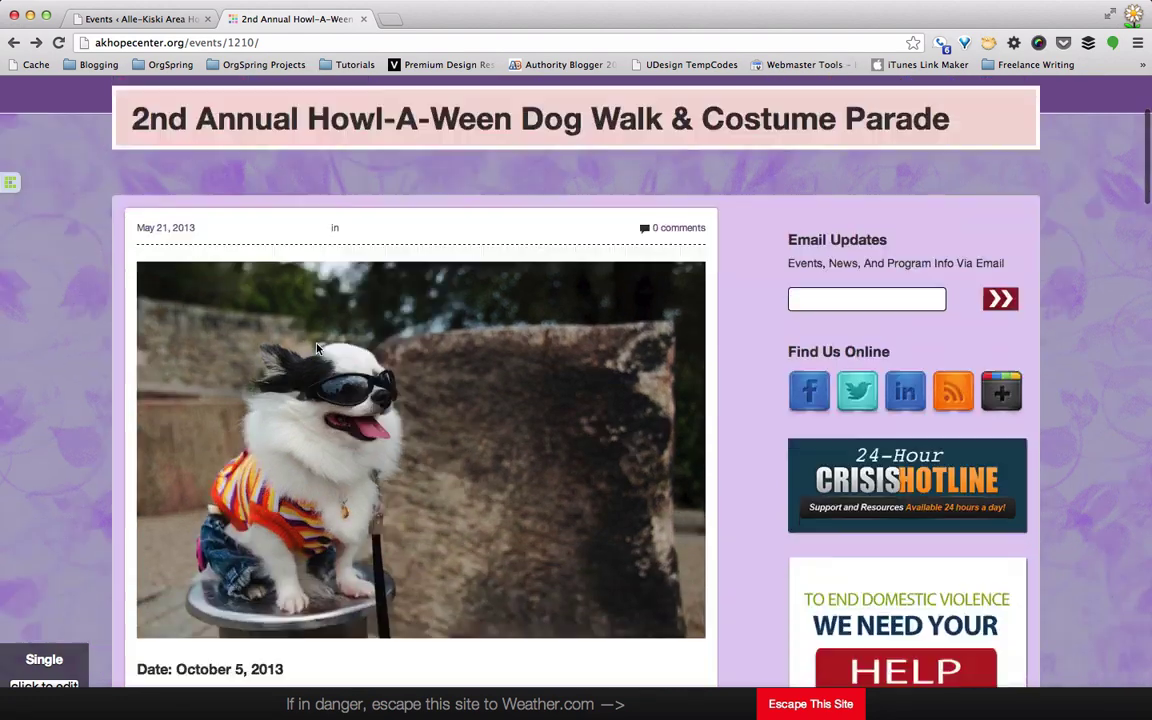
scroll(317, 348, "up", 6)
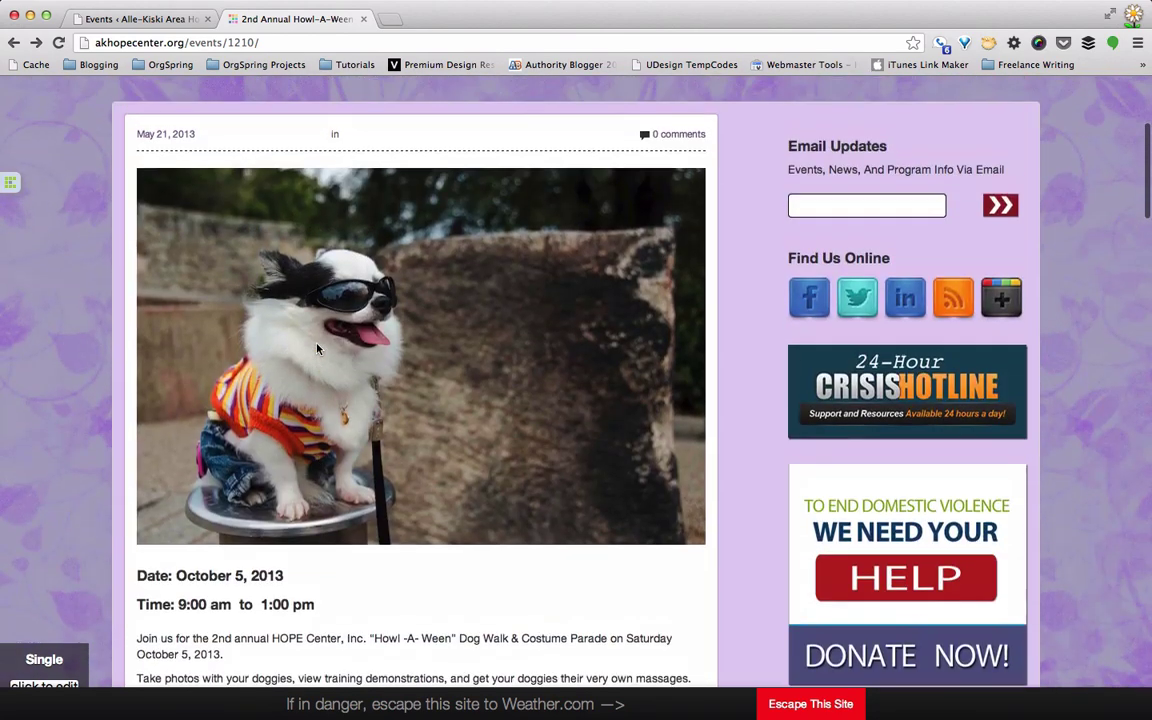
Step: In the site's WordPress admin, open the Howl-A-Ween event for editing, followed by the entries of the Howl-a-Ween Dog Walk form
left_click(158, 20)
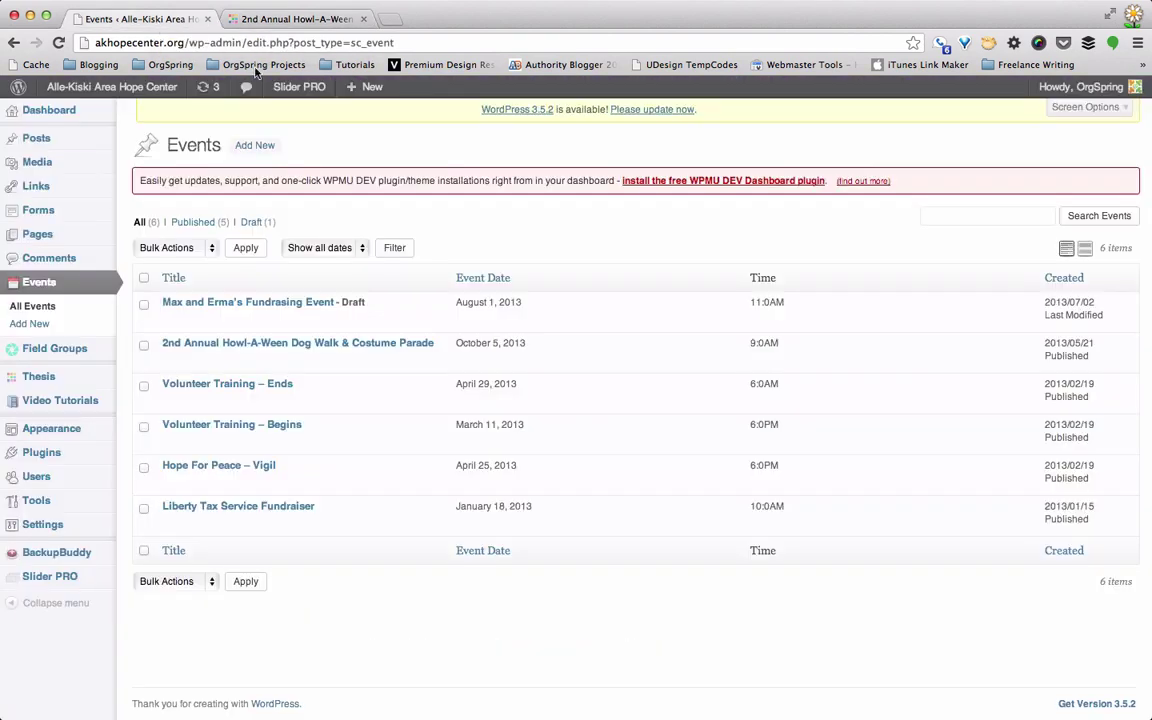
left_click(189, 345)
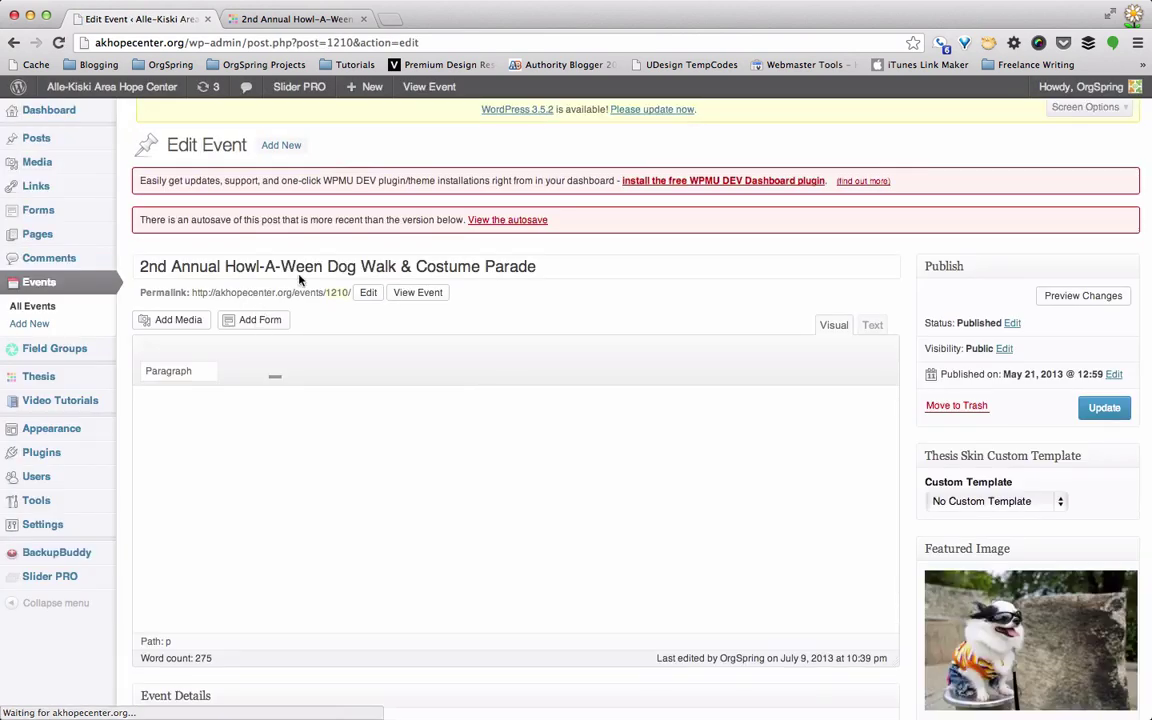
mouse_move(52, 248)
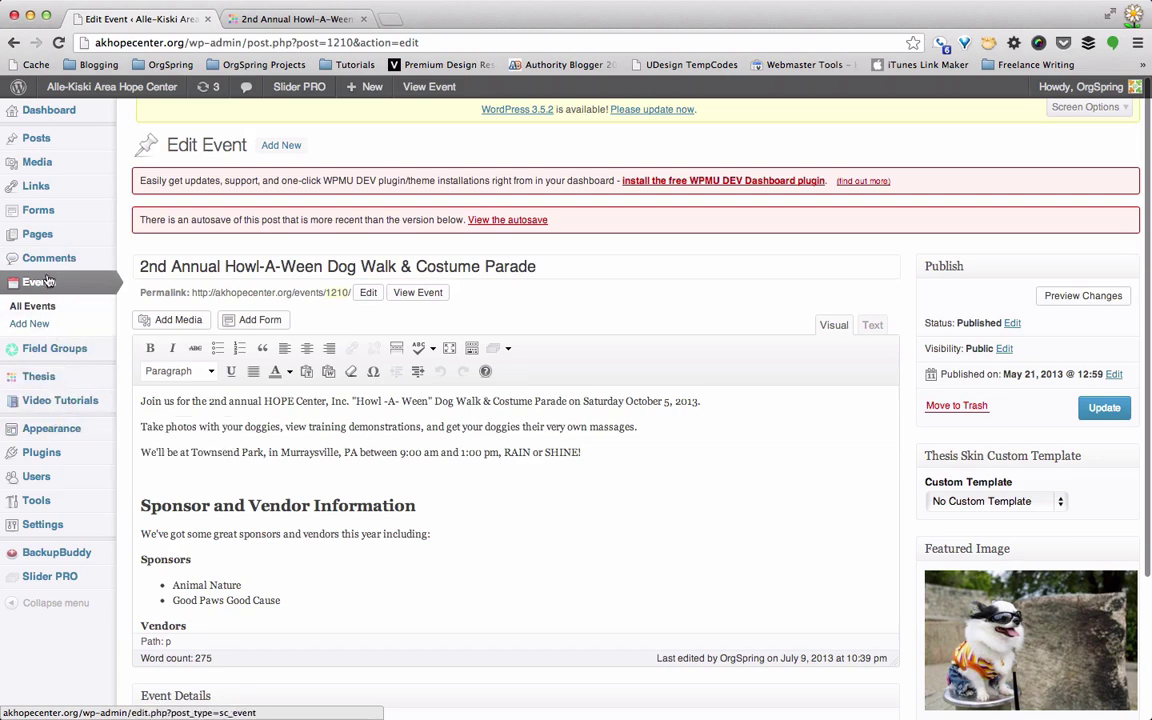
mouse_move(49, 213)
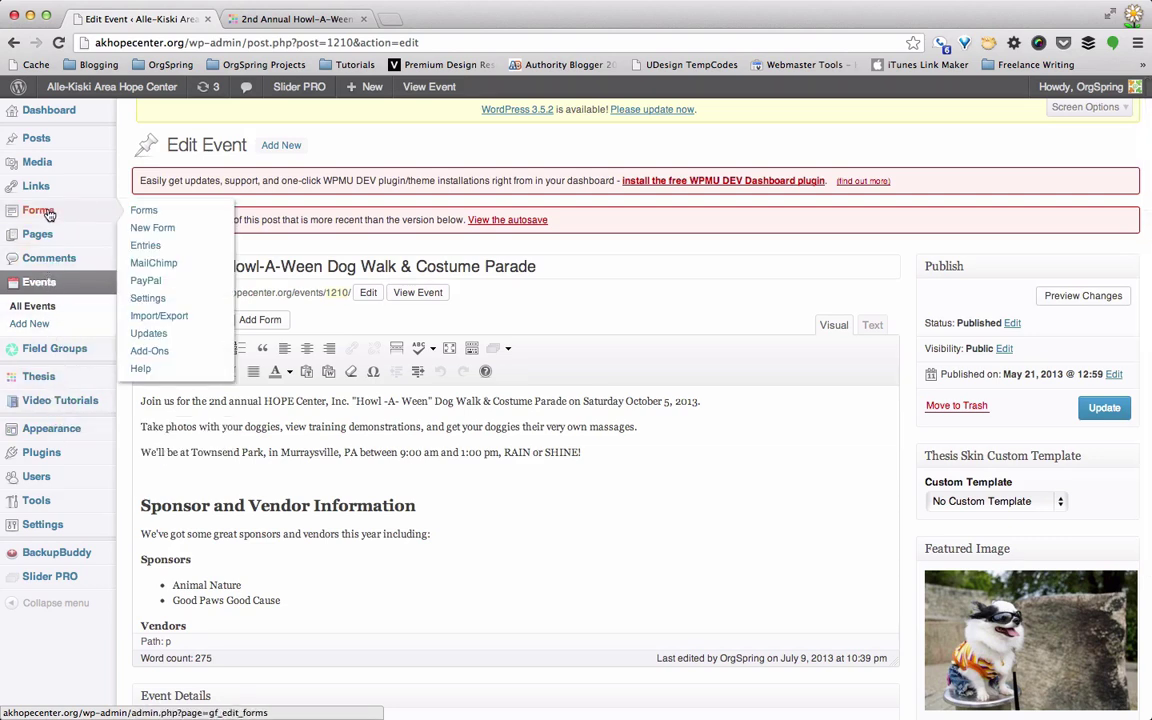
left_click(150, 213)
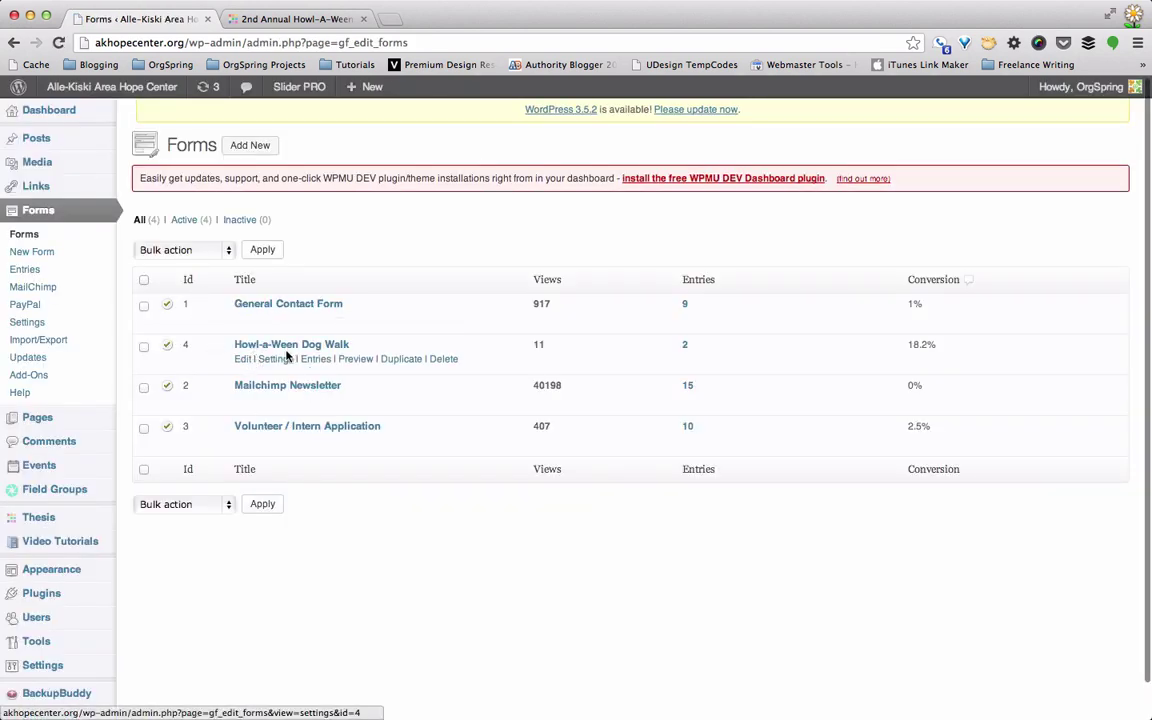
left_click(311, 363)
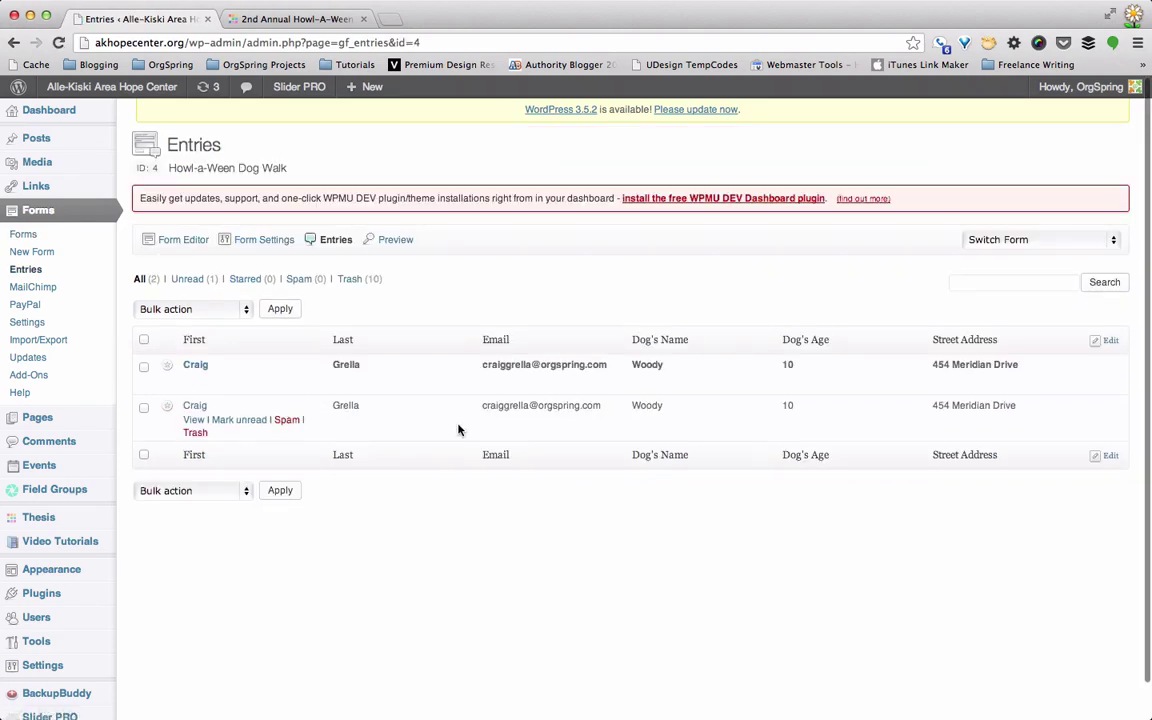
Step: Mark the first entry in the list, then examine the second entry's registrant details, signature, order and payment information, highlighting its transaction ID
left_click(144, 366)
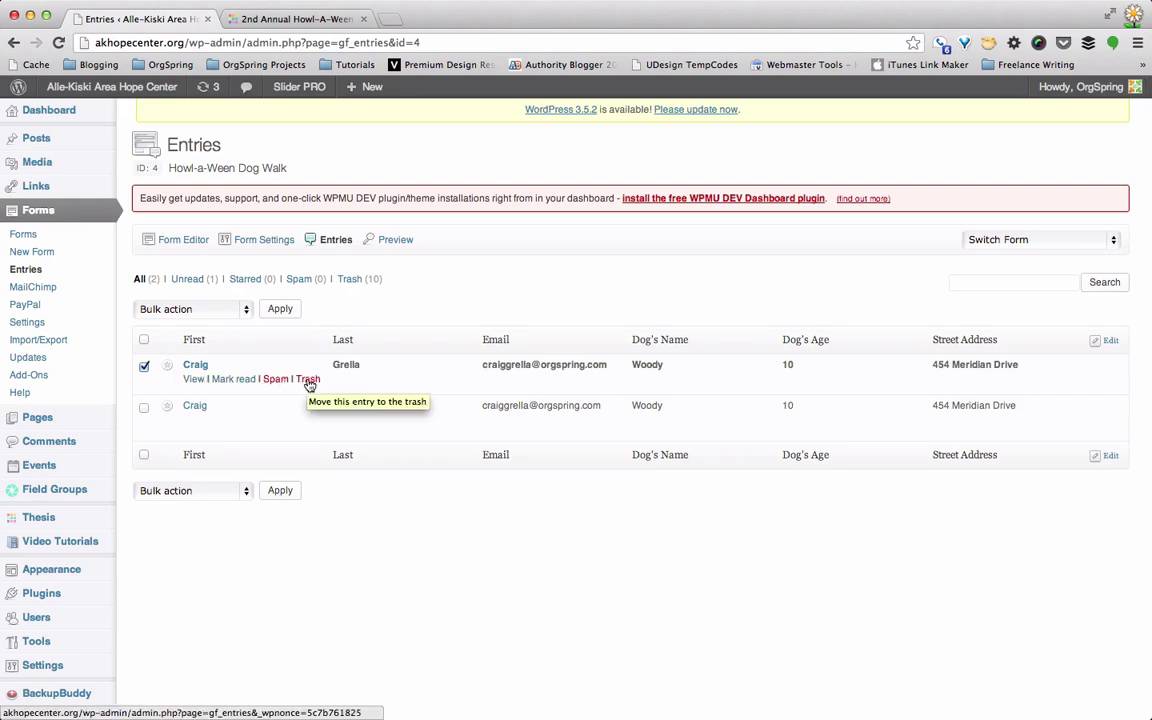
left_click(193, 420)
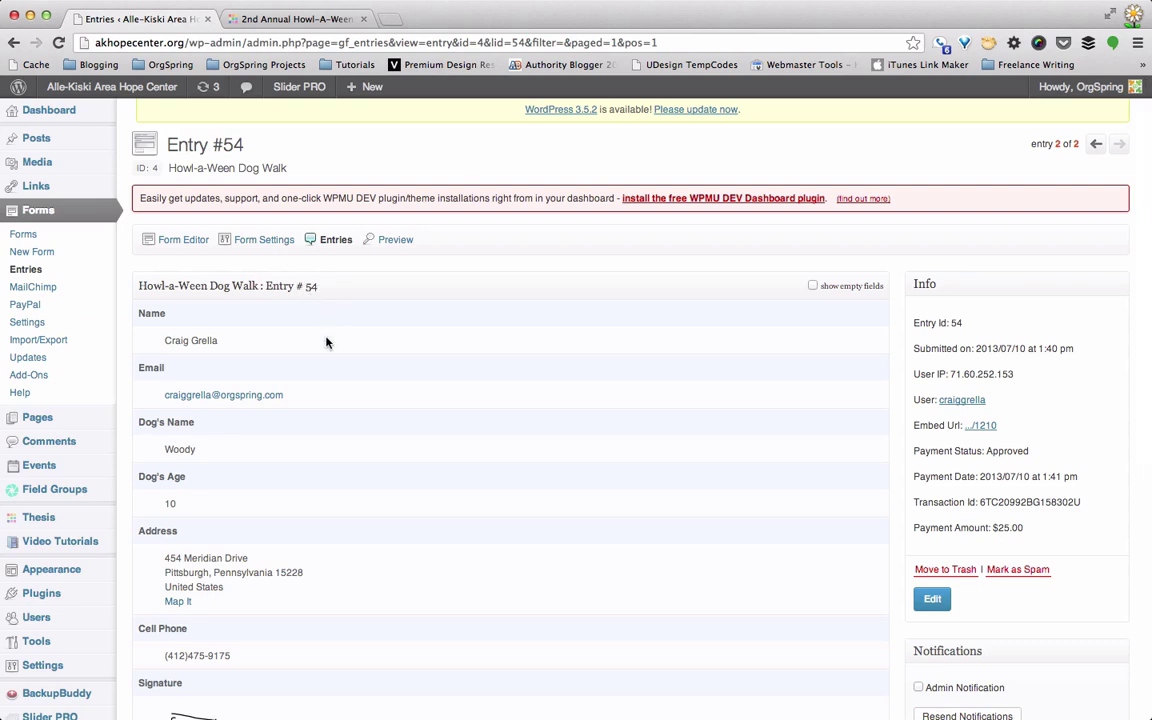
scroll(326, 342, "down", 5)
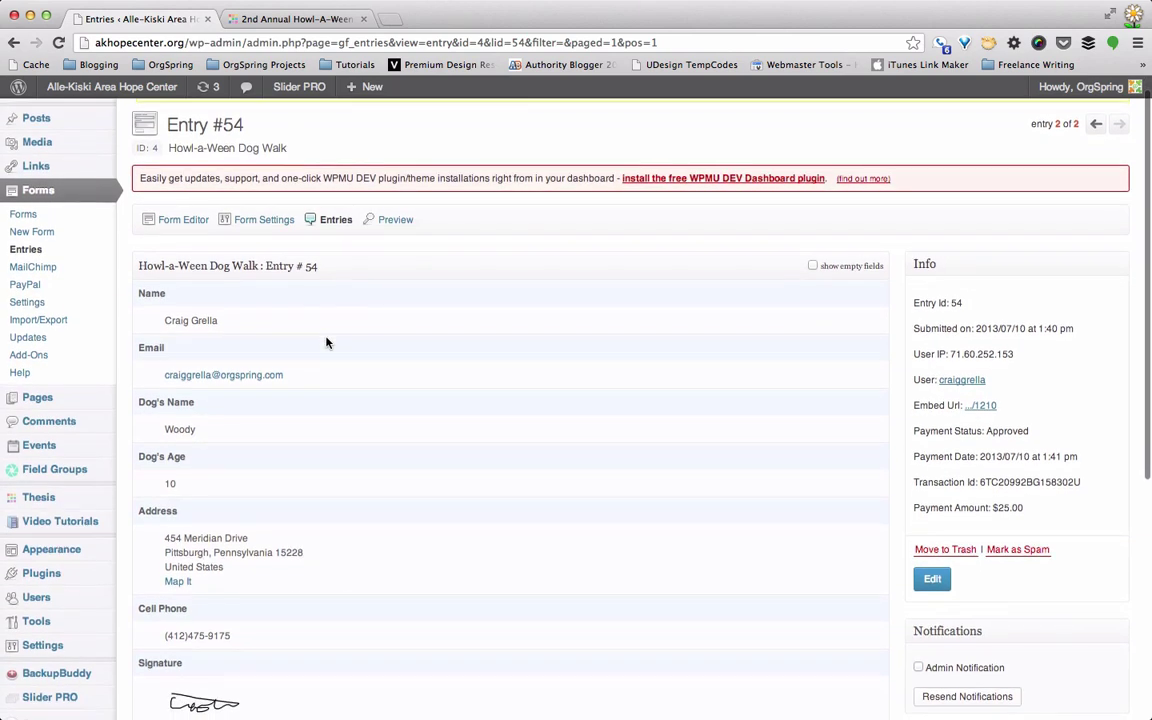
scroll(326, 342, "down", 2)
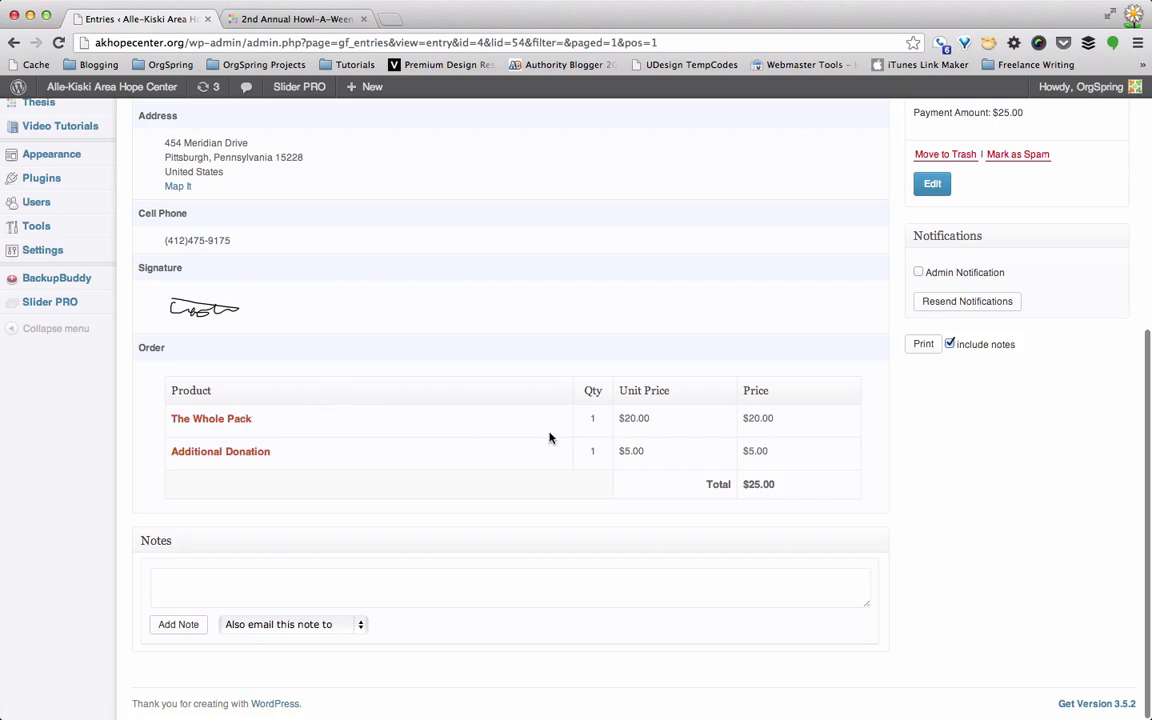
scroll(650, 461, "up", 5)
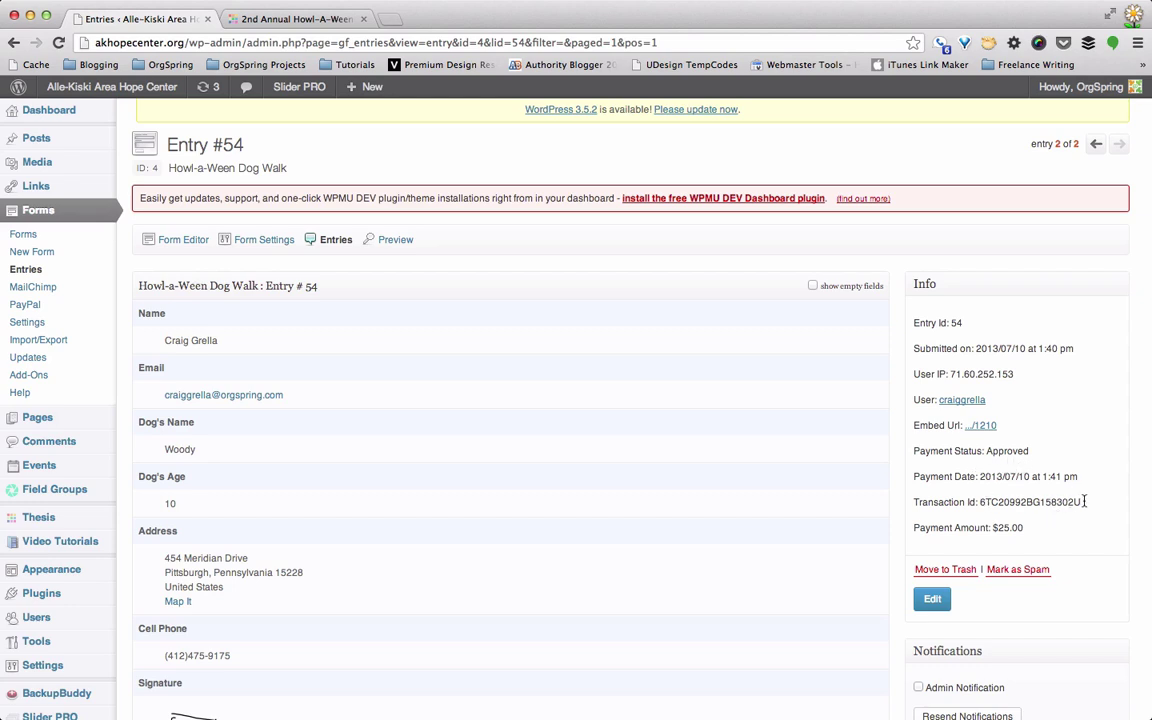
left_click_drag(1084, 502, 981, 502)
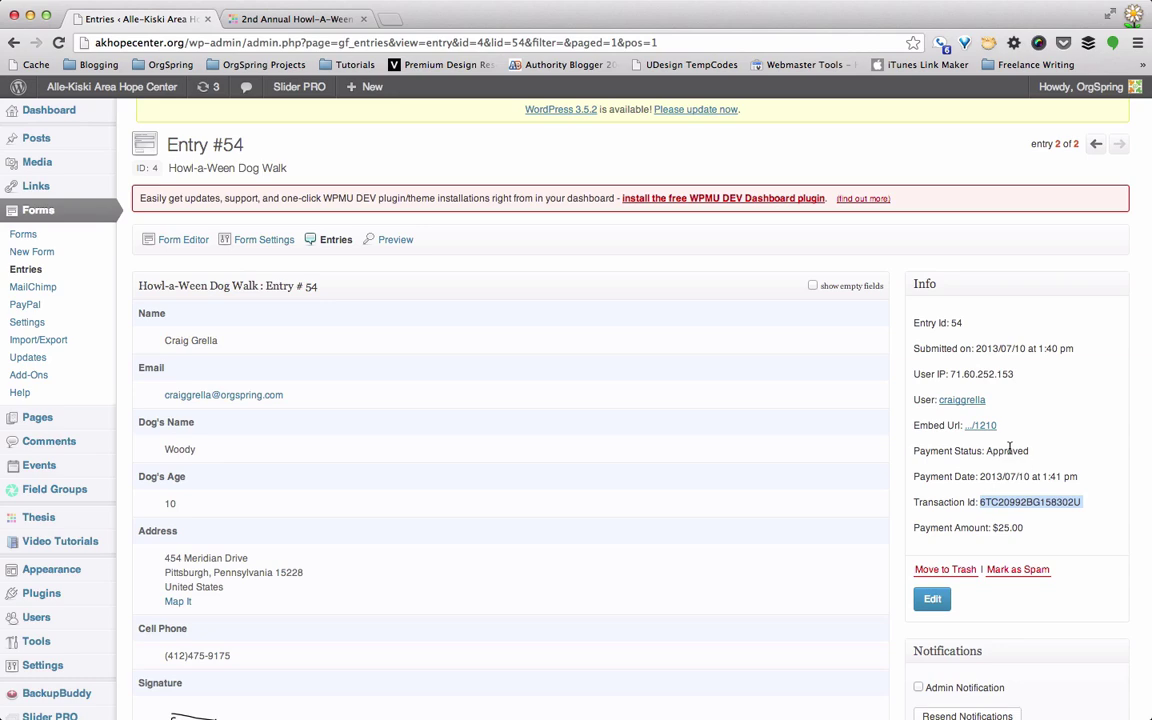
scroll(983, 476, "down", 3)
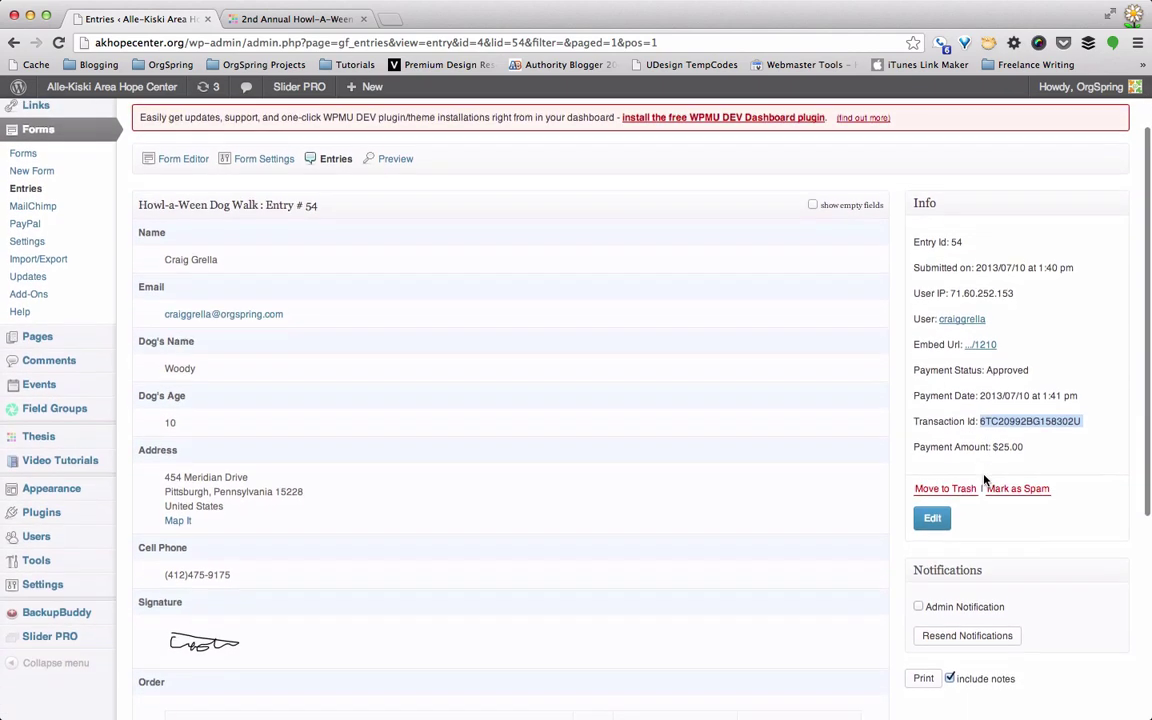
scroll(983, 481, "up", 3)
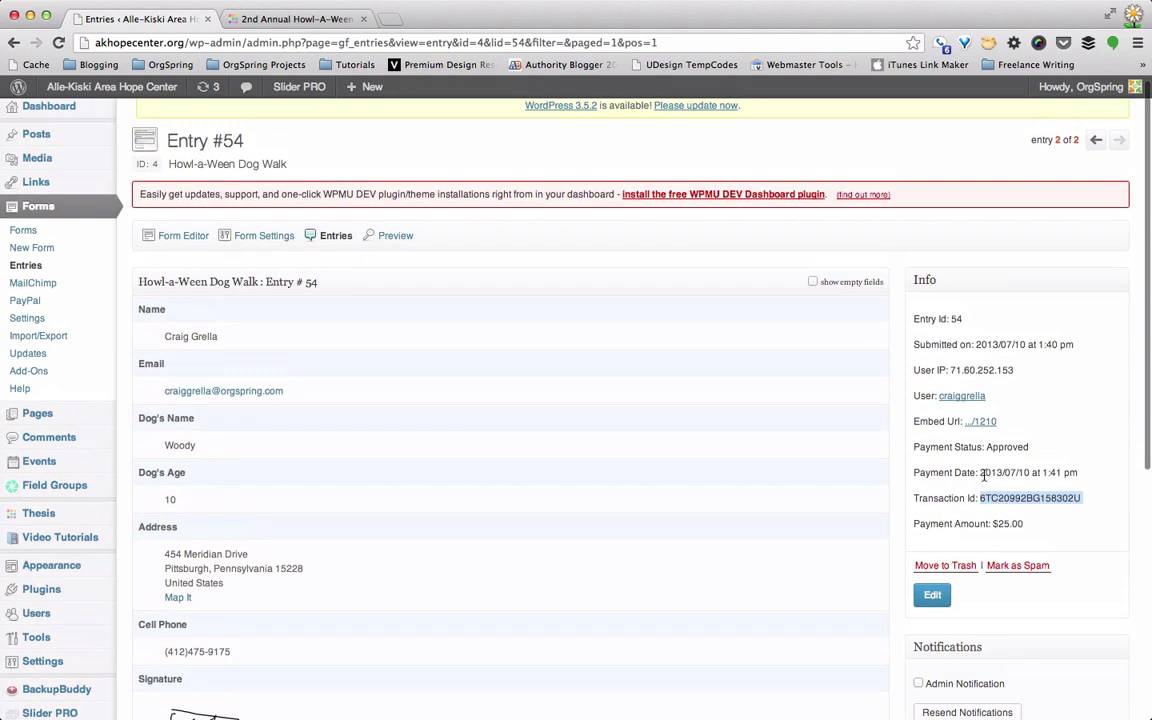
Step: Go back to the entries list and examine the first entry's registrant details, signature, order and payment status
mouse_move(235, 227)
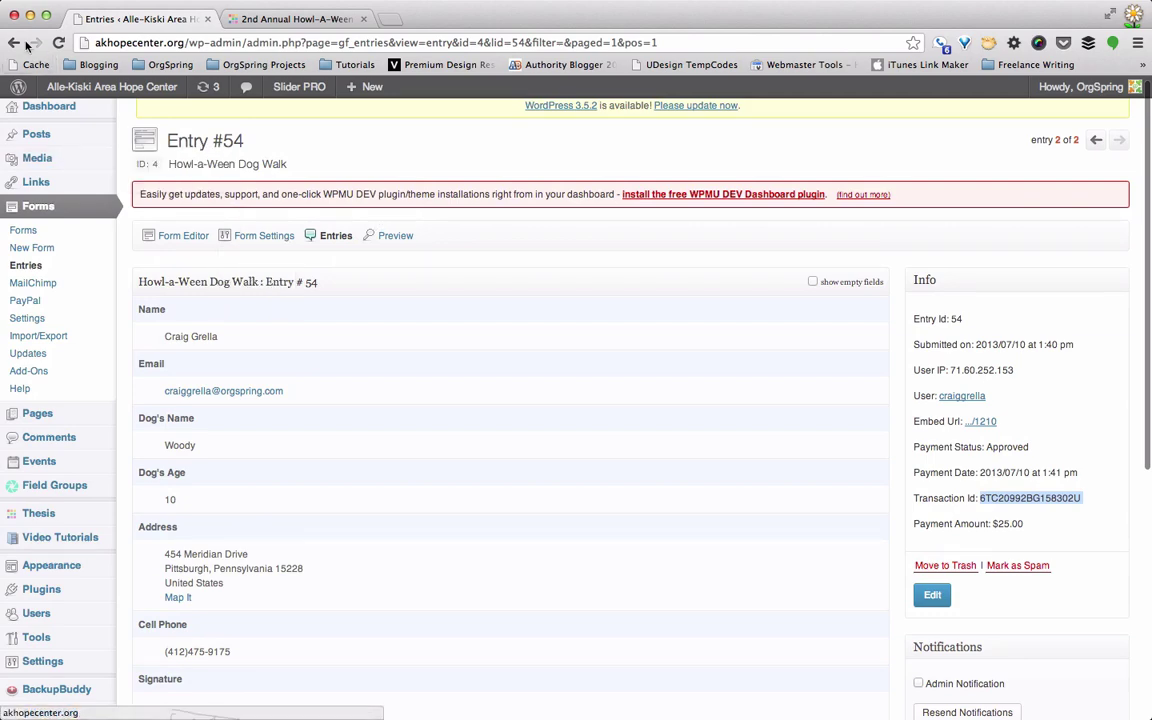
left_click(14, 42)
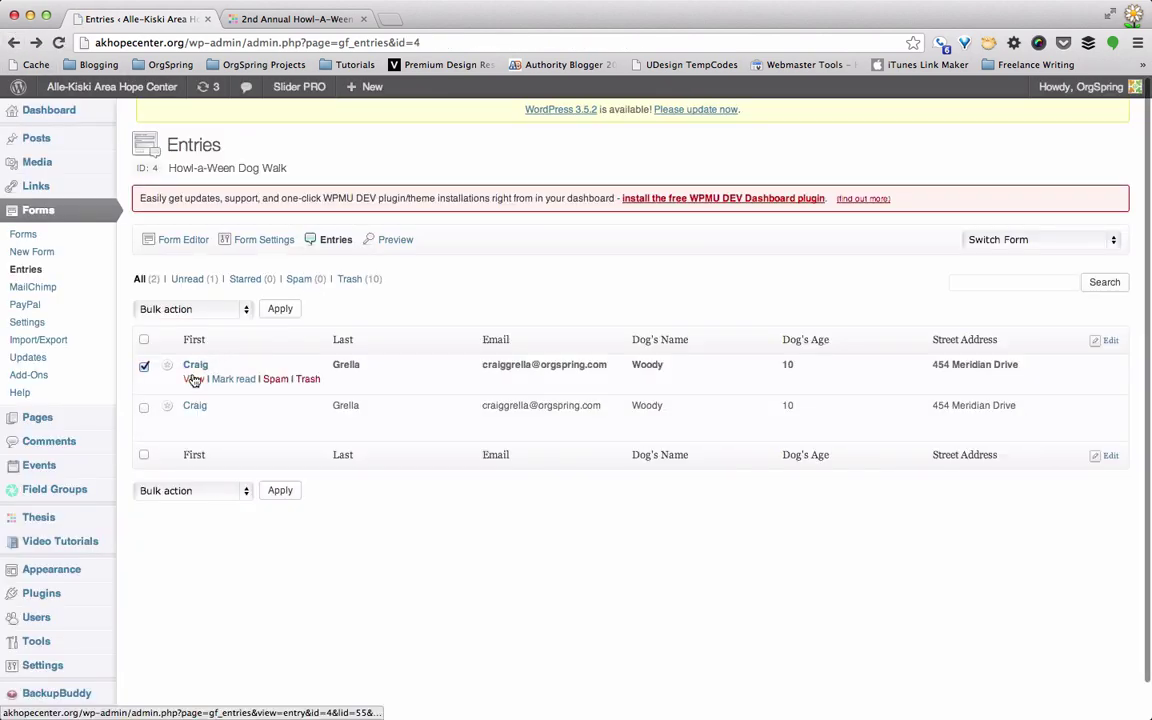
left_click(194, 380)
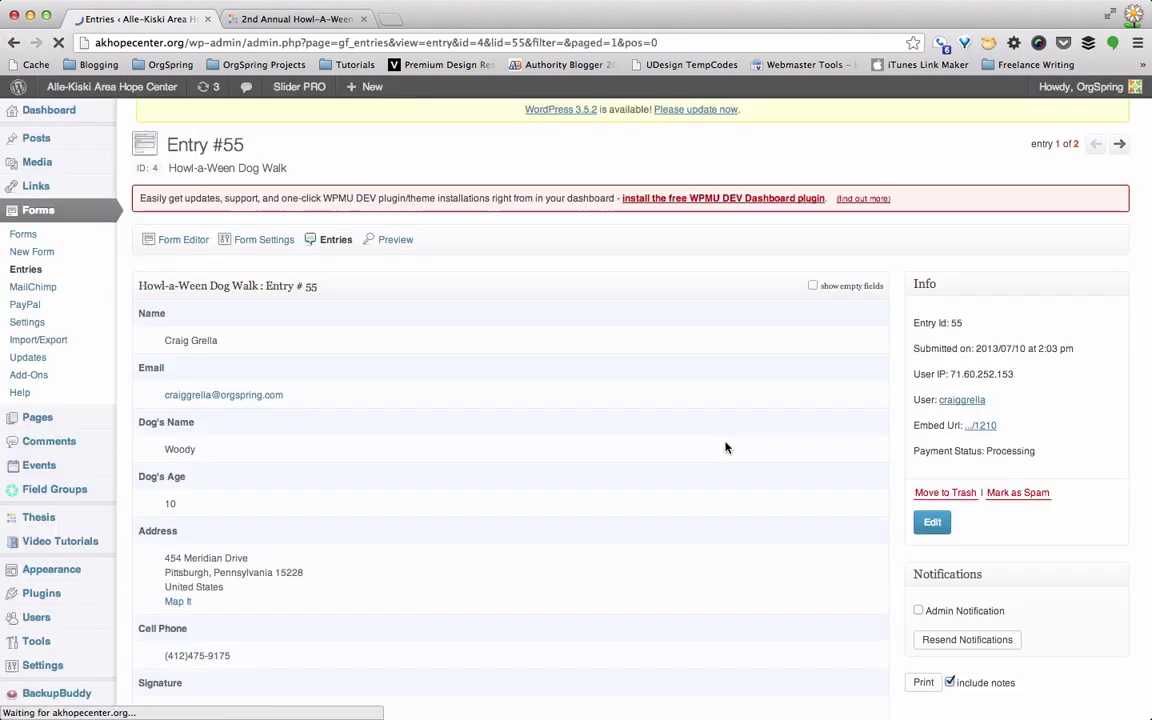
scroll(940, 450, "down", 1)
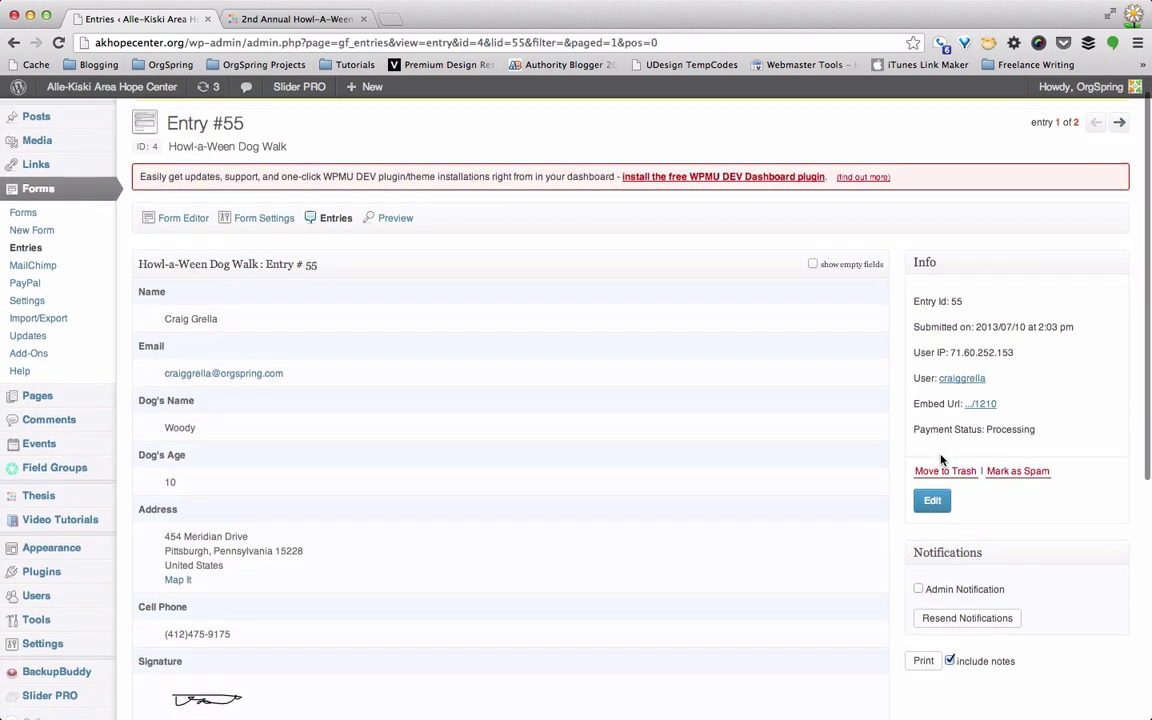
scroll(940, 455, "up", 1)
scroll(879, 465, "down", 10)
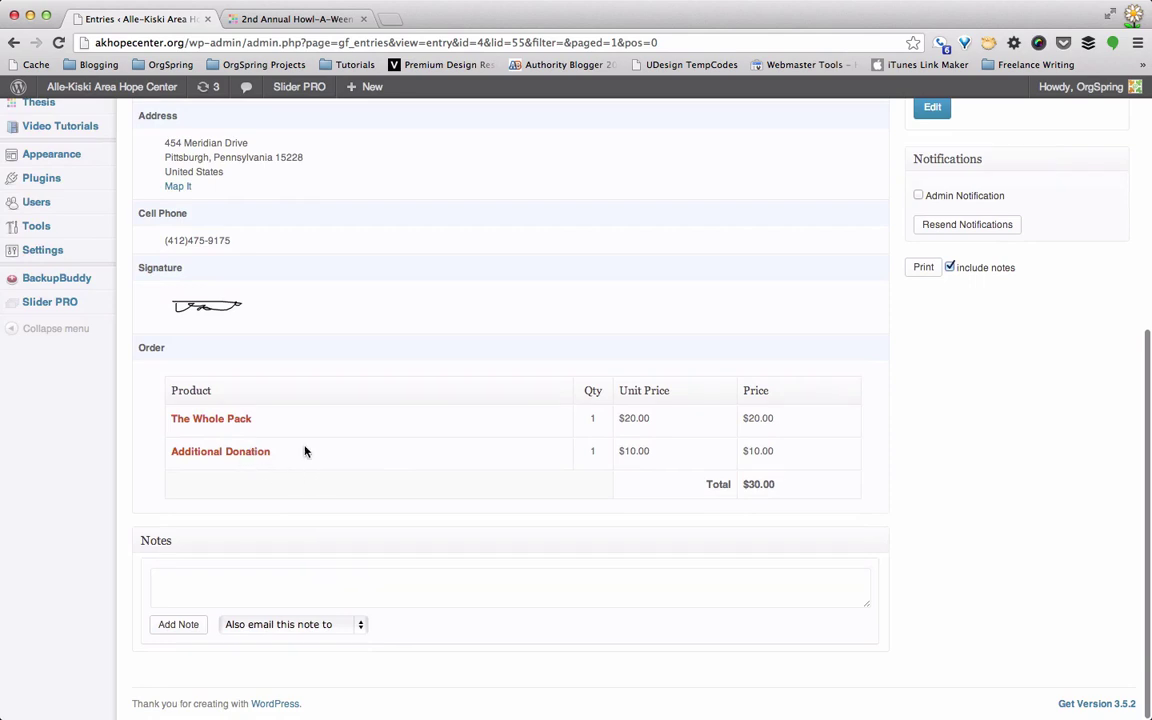
scroll(800, 462, "up", 5)
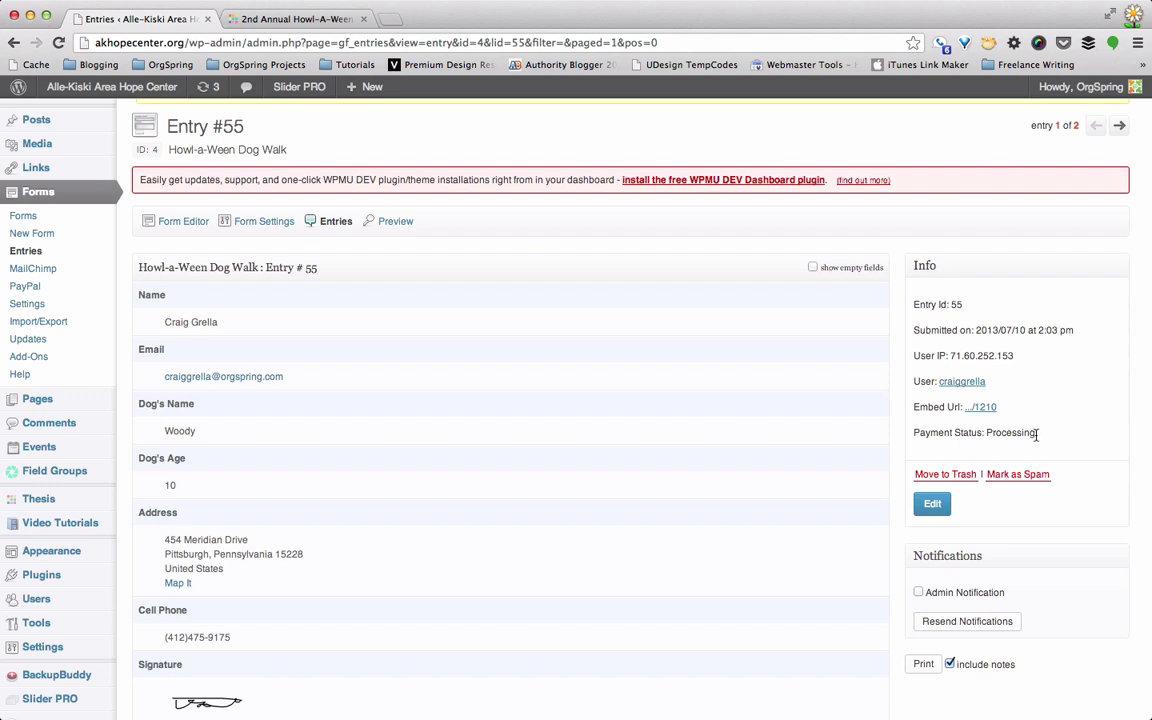
Step: Go back to the entries list and examine which columns can be displayed in its table, leaving the selection as it is
left_click(333, 224)
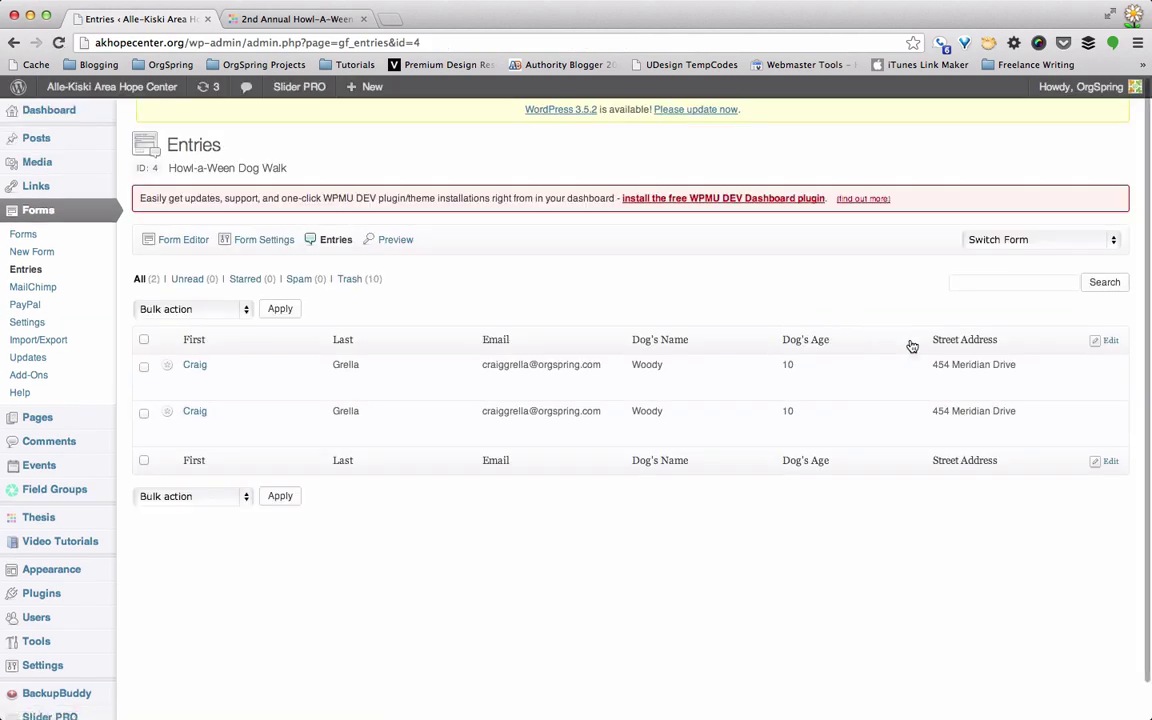
left_click(1110, 343)
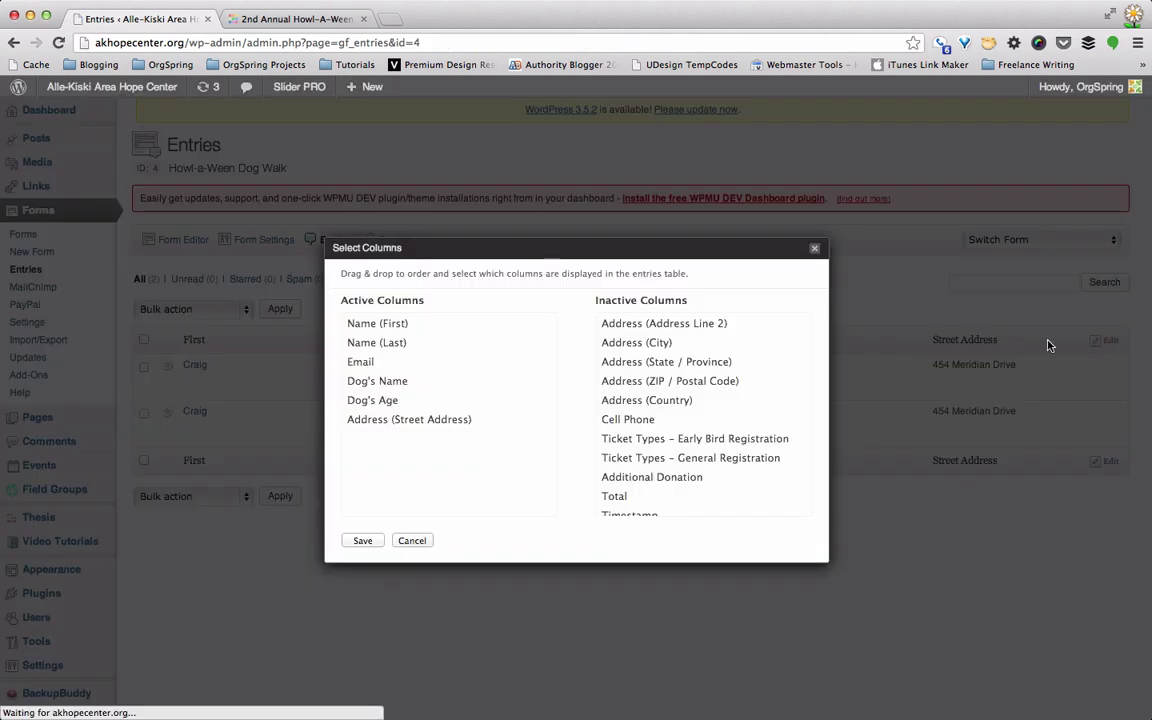
scroll(707, 411, "down", 5)
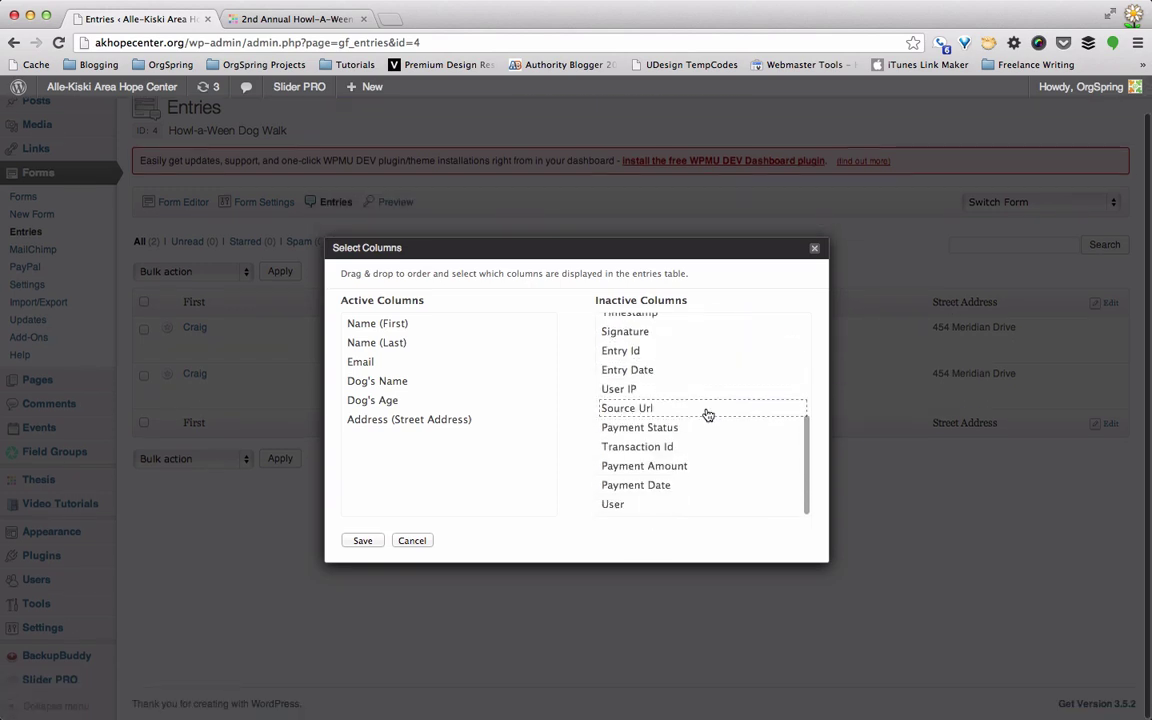
scroll(707, 413, "up", 6)
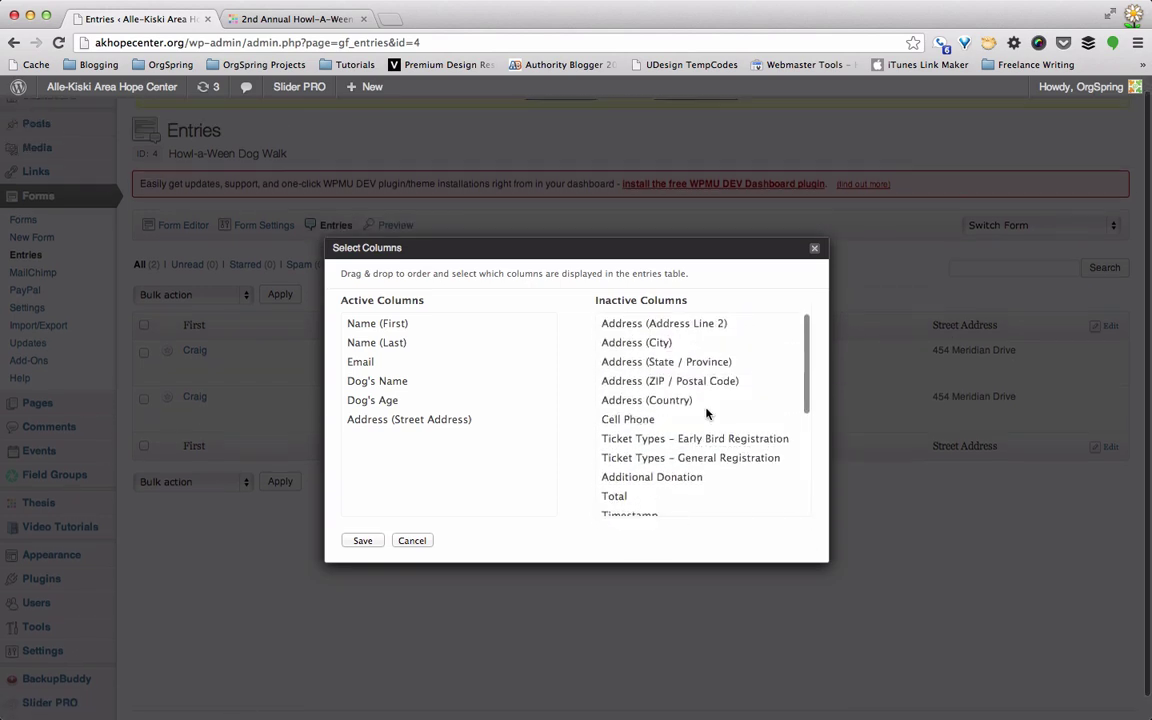
left_click(409, 543)
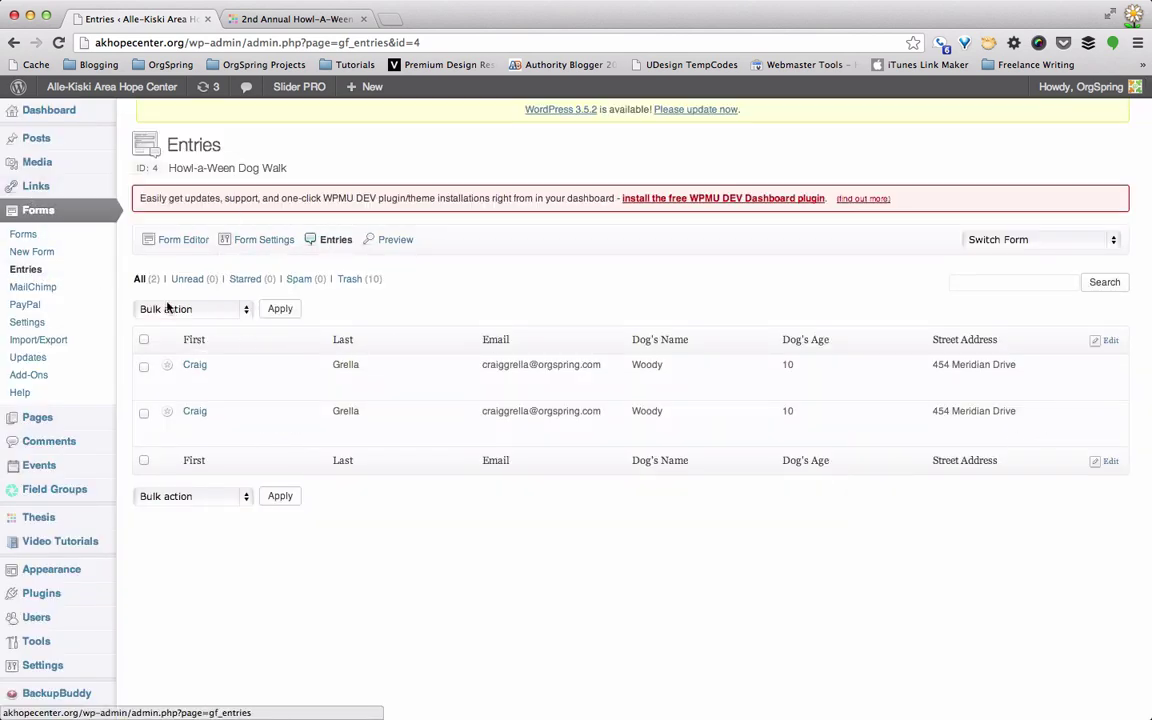
Step: Choose the Howl-a-Ween Dog Walk form from the available forms as the one whose entries are listed
left_click(1040, 241)
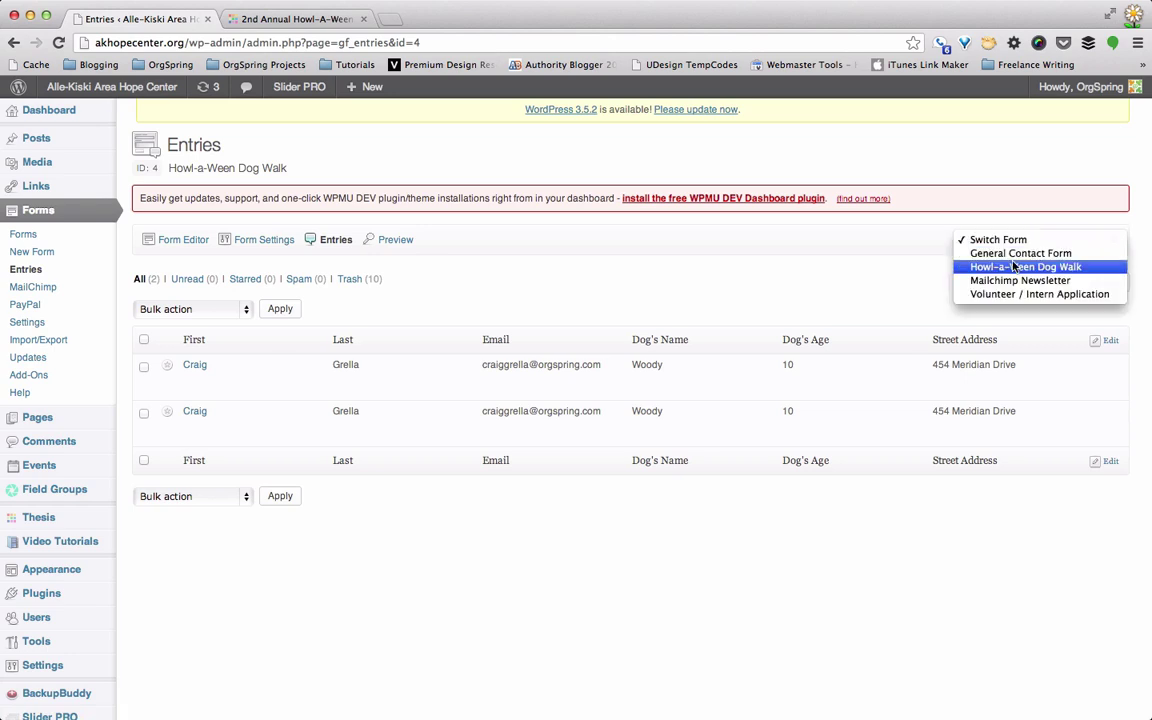
left_click(977, 266)
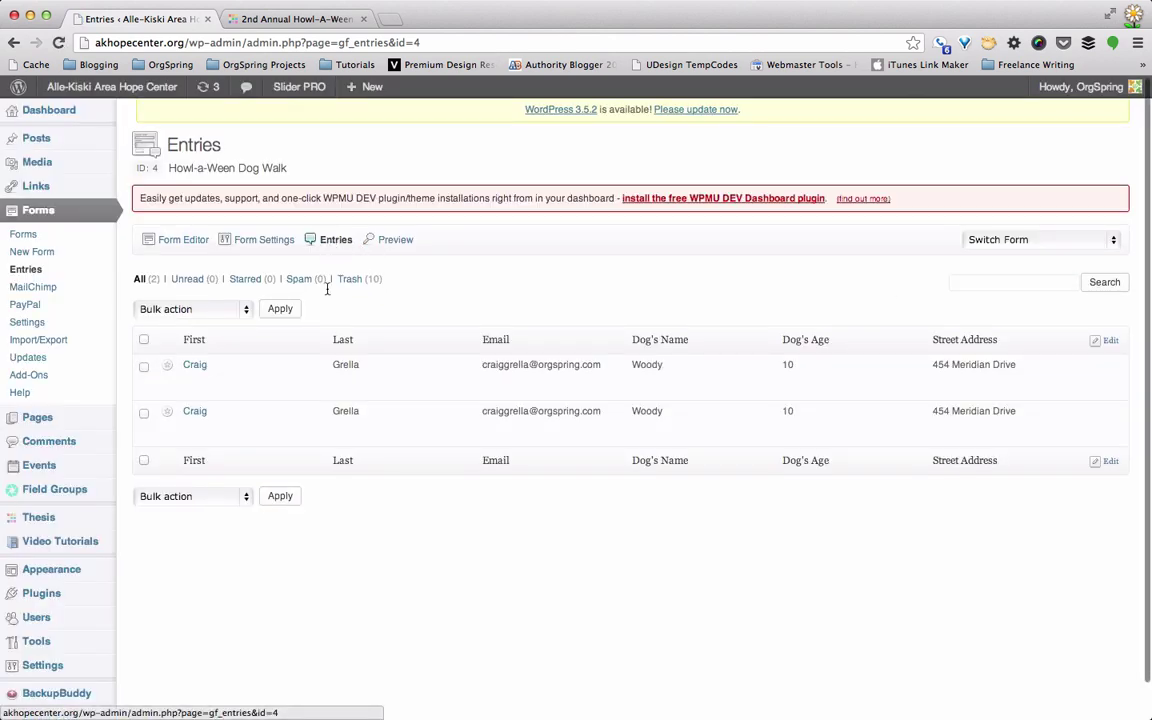
mouse_move(336, 372)
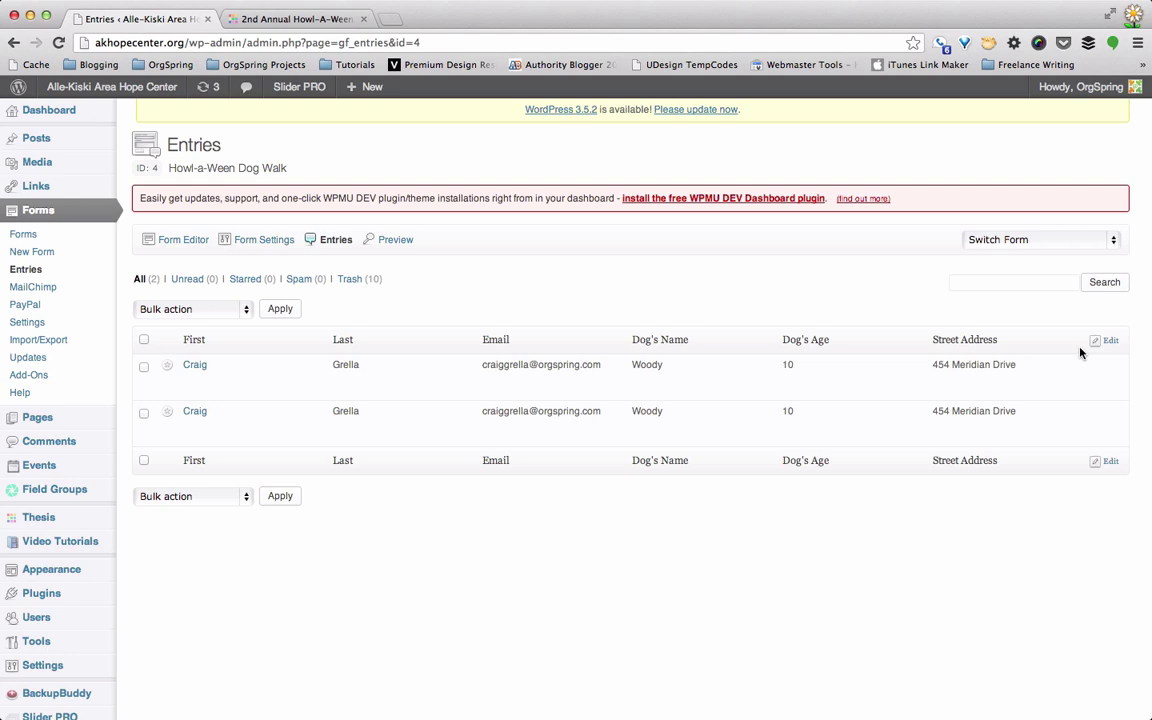
Step: In the entries table's column selection, deactivate the Address (Street Address), Dog's Age and Dog's Name columns
left_click(1114, 345)
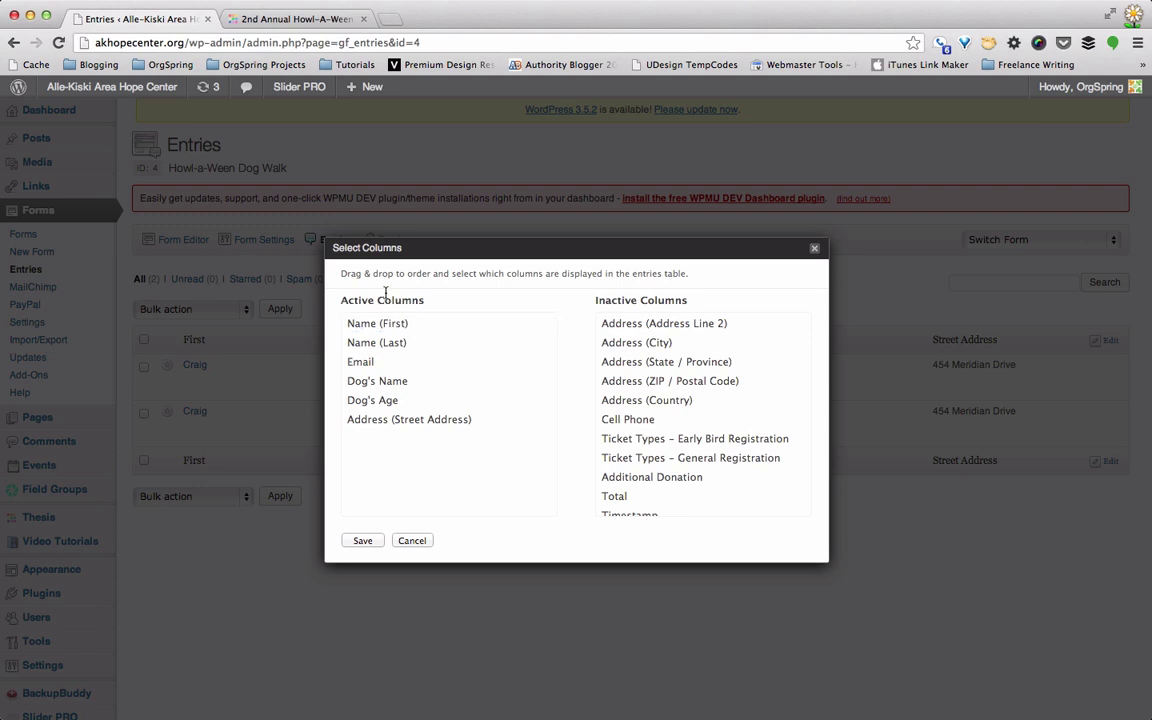
triple_click(426, 250)
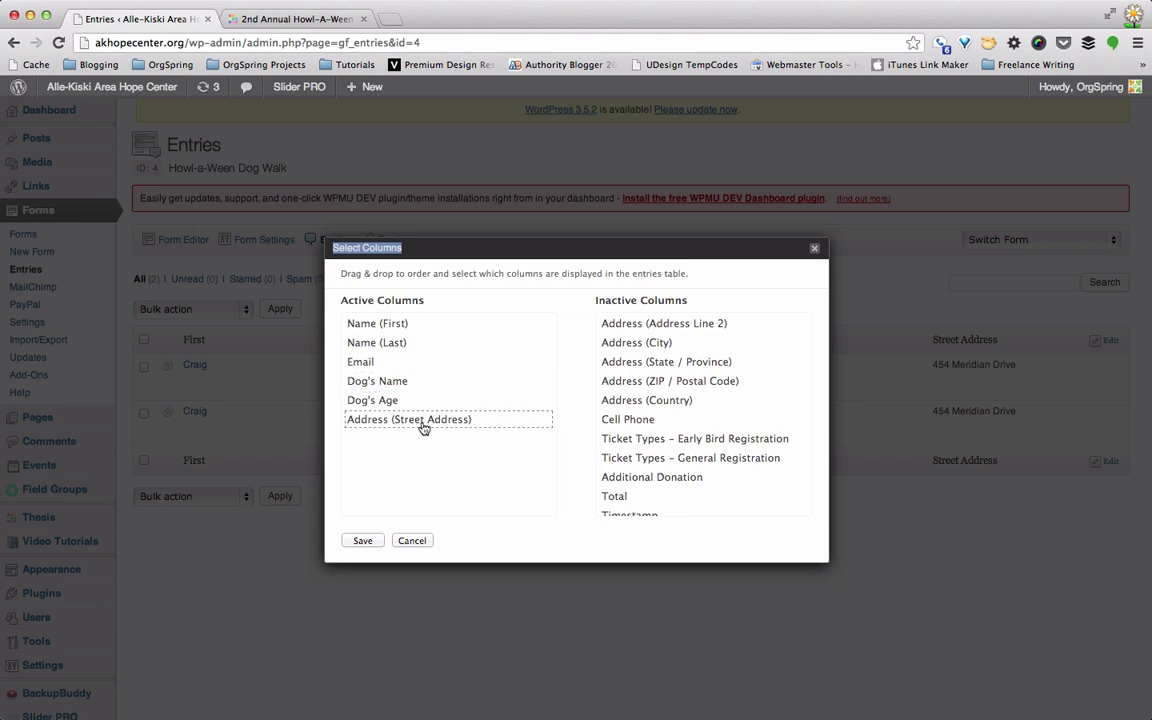
left_click_drag(423, 427, 658, 427)
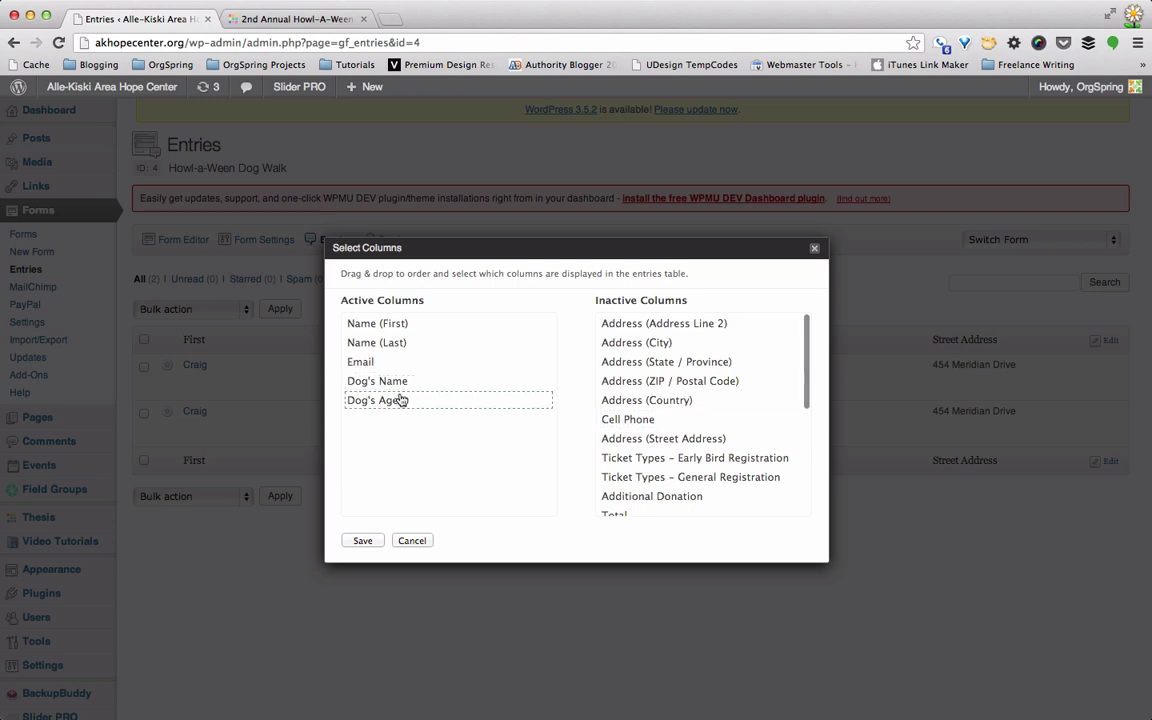
left_click_drag(386, 404, 670, 420)
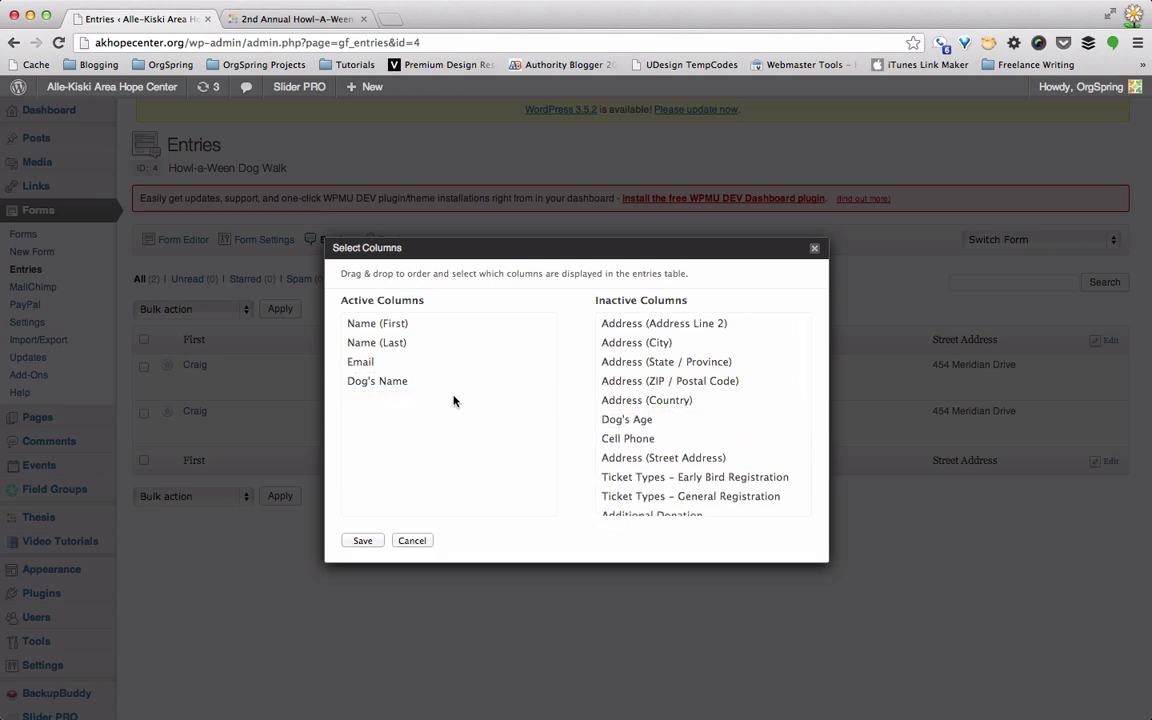
left_click_drag(393, 383, 687, 393)
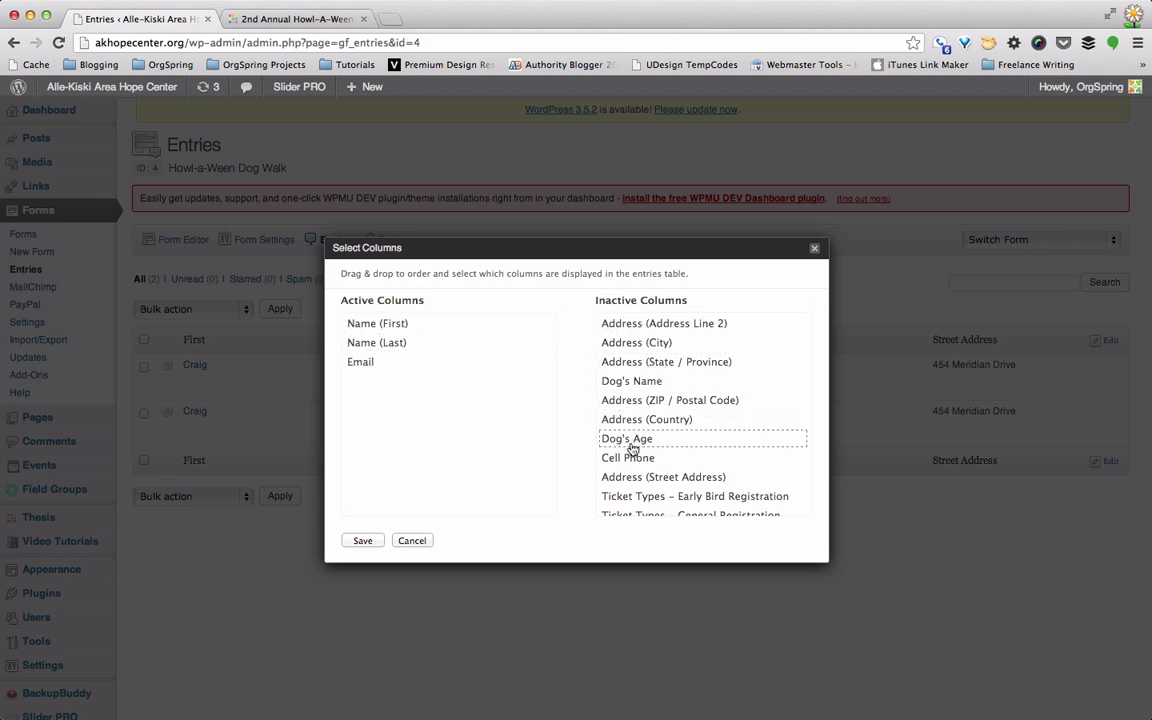
Step: Activate the Cell Phone, Total and Payment Status columns after Email, and save the column selection
left_click_drag(632, 459, 427, 404)
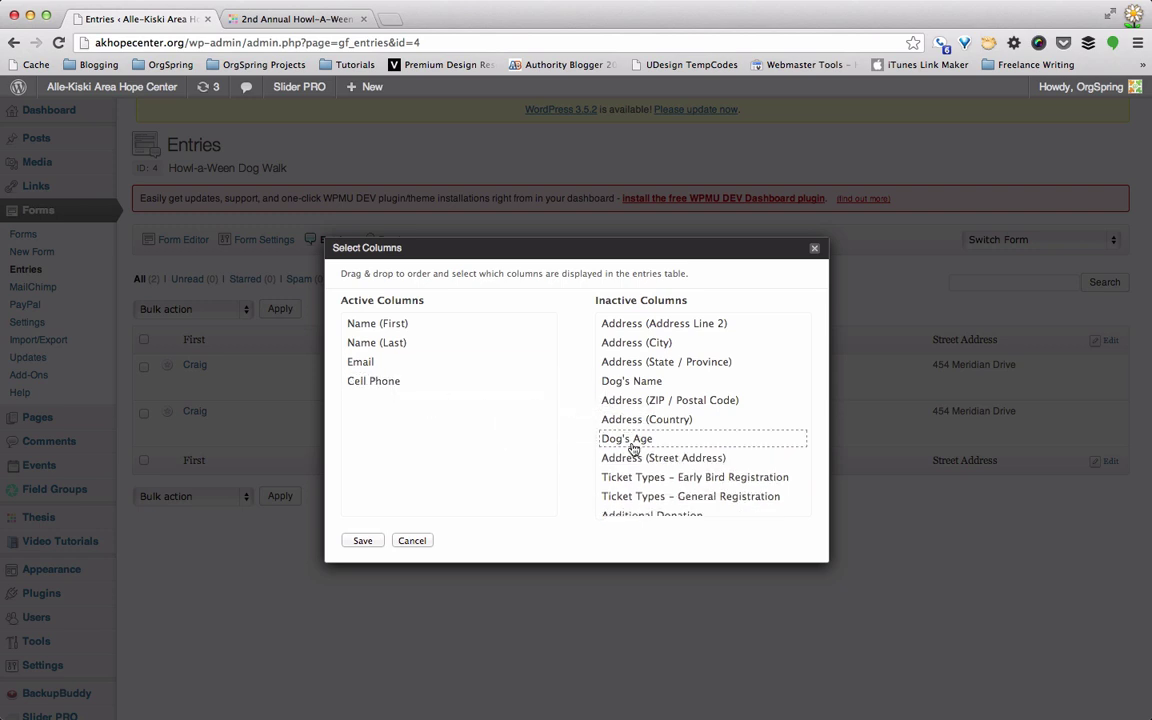
scroll(632, 449, "down", 2)
scroll(632, 449, "down", 1)
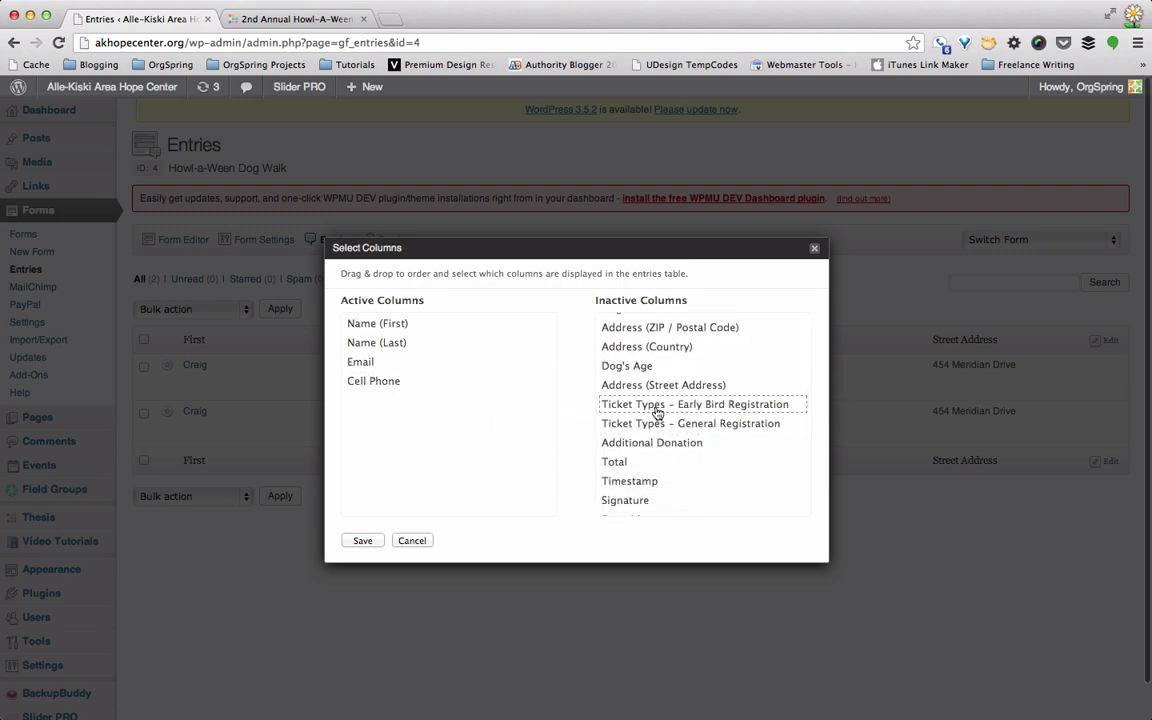
scroll(643, 455, "down", 3)
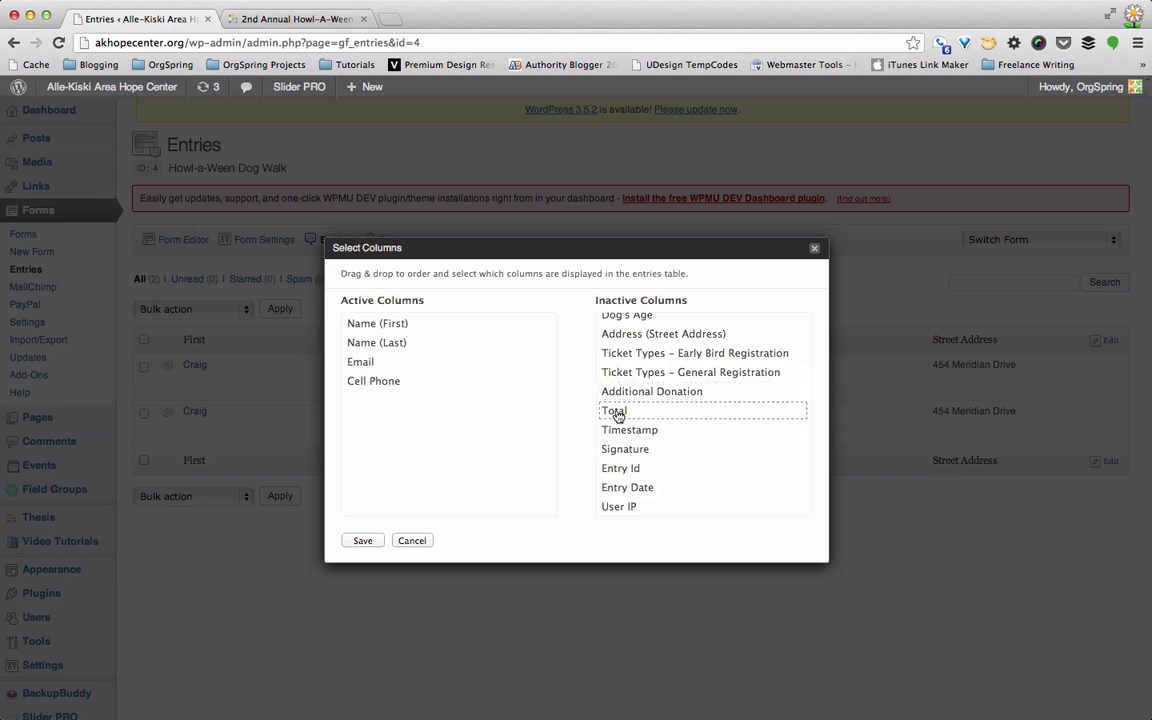
left_click_drag(618, 415, 355, 414)
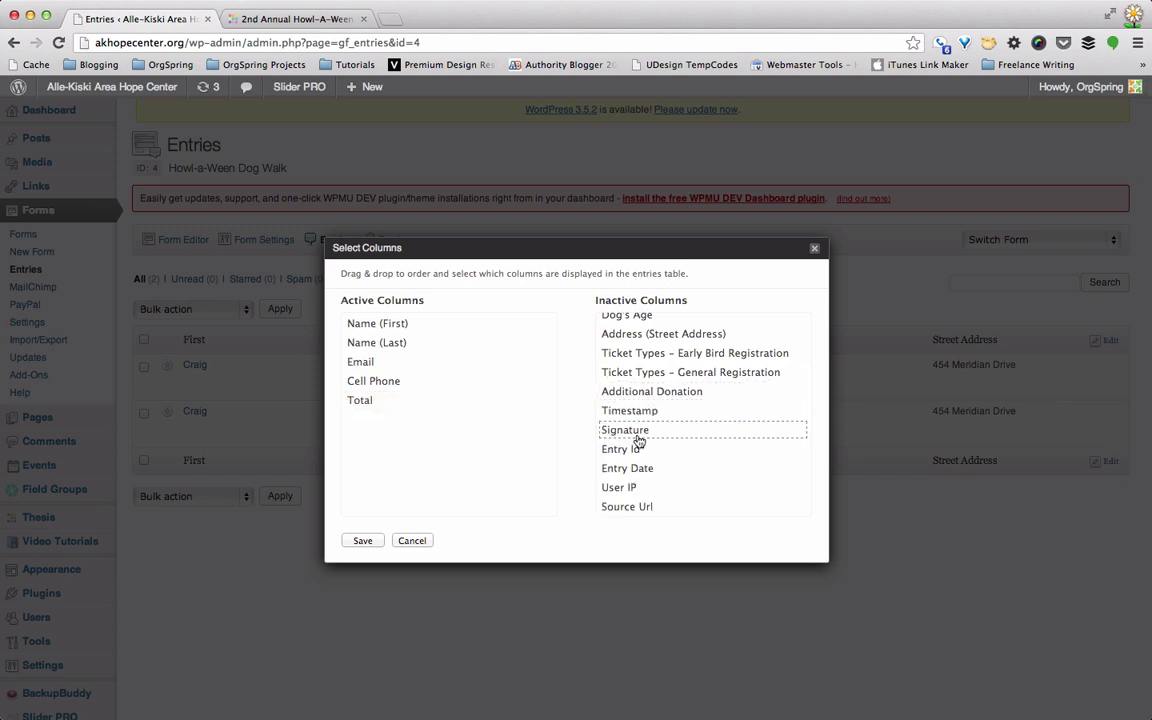
scroll(633, 470, "down", 1)
scroll(633, 470, "down", 5)
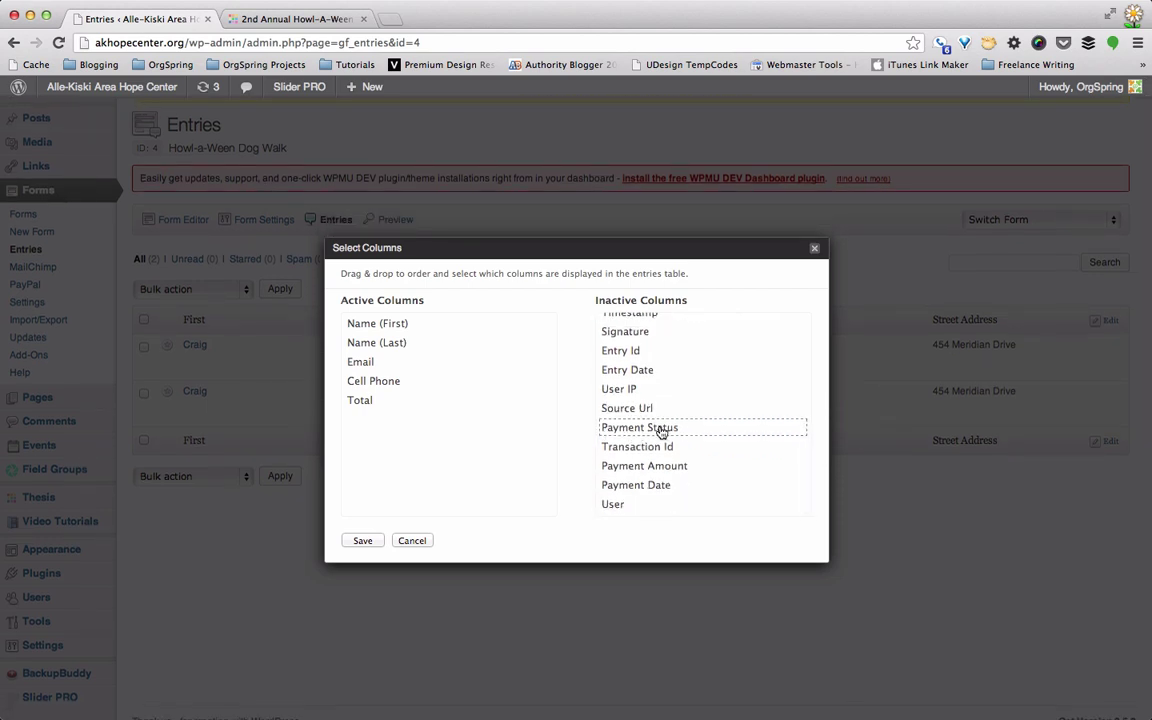
left_click_drag(661, 432, 406, 424)
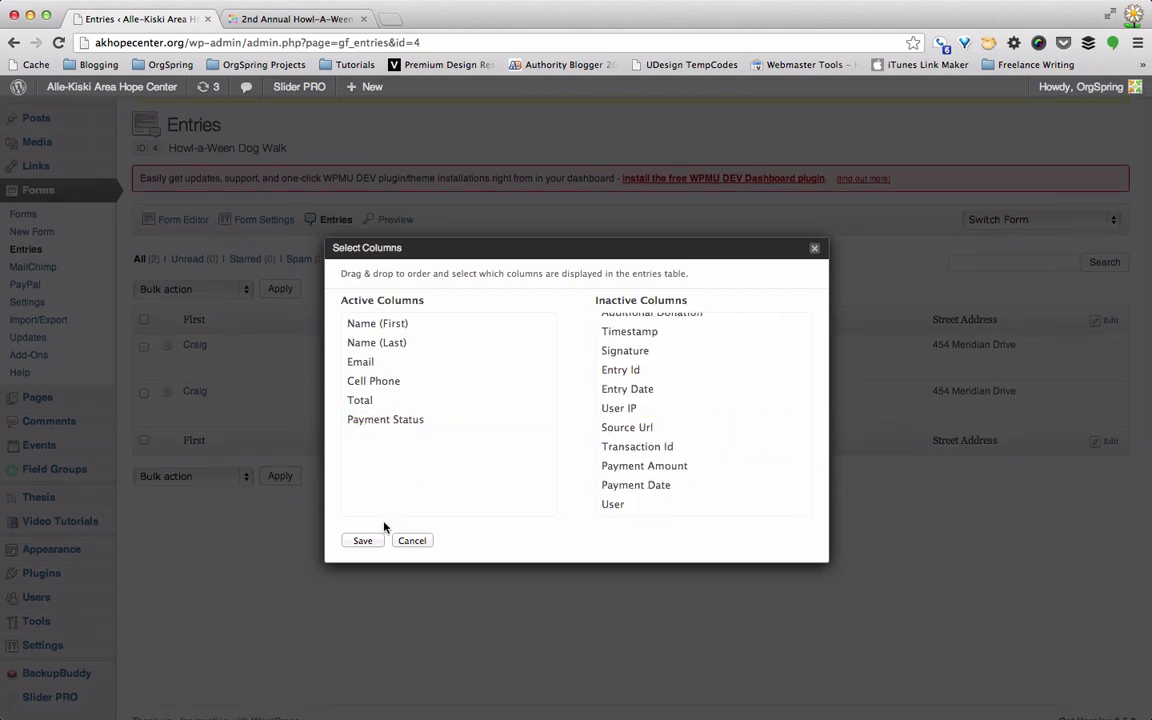
left_click(364, 541)
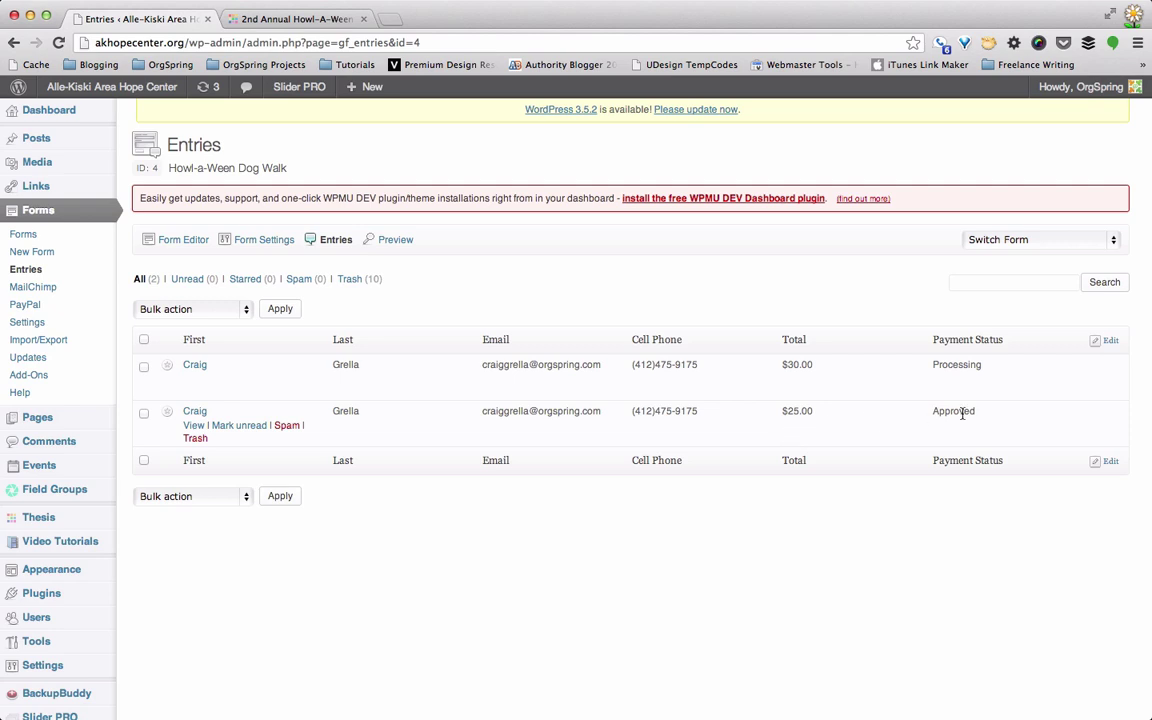
Step: Sort the entries by payment status in ascending order, followed by descending order
left_click(962, 340)
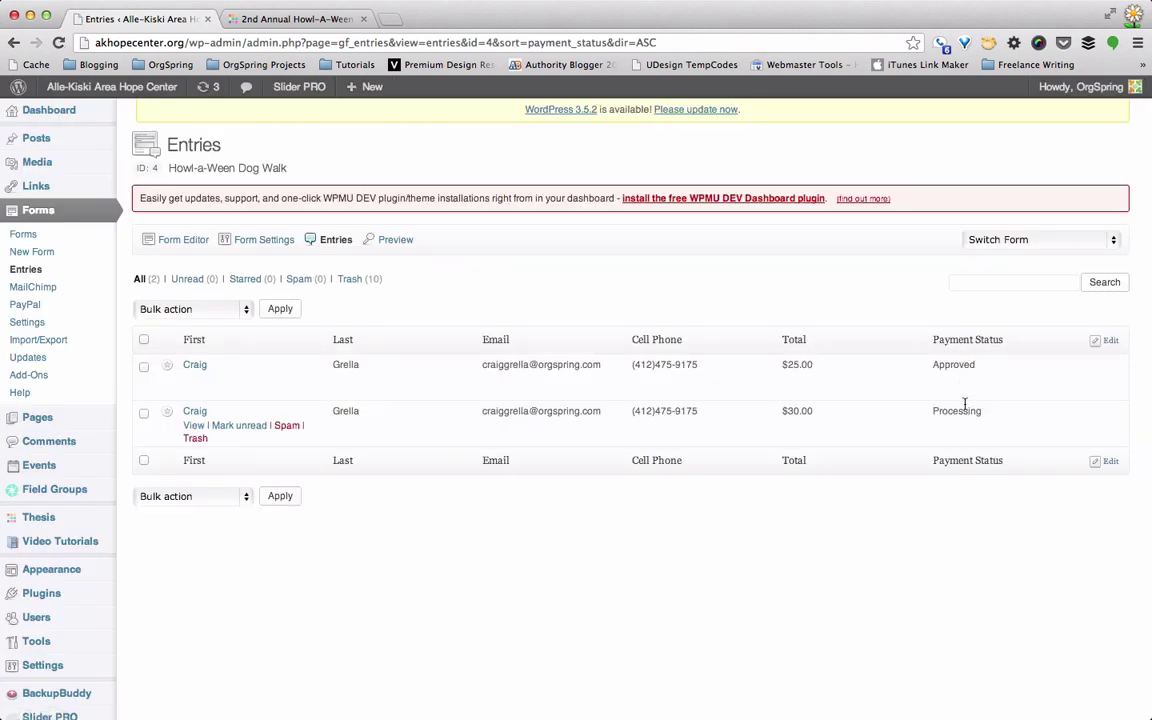
left_click(962, 342)
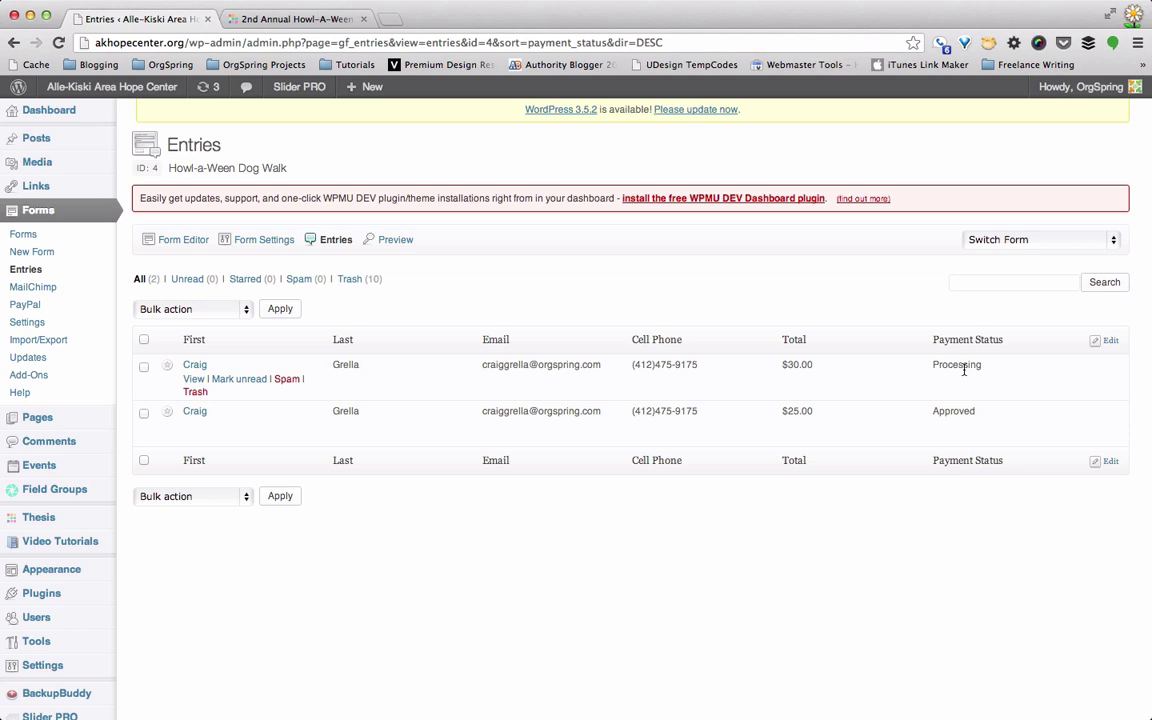
Step: Examine the registrant details, signature, order and payment status of the entry with Processing payment, and return to the entries list
left_click(190, 378)
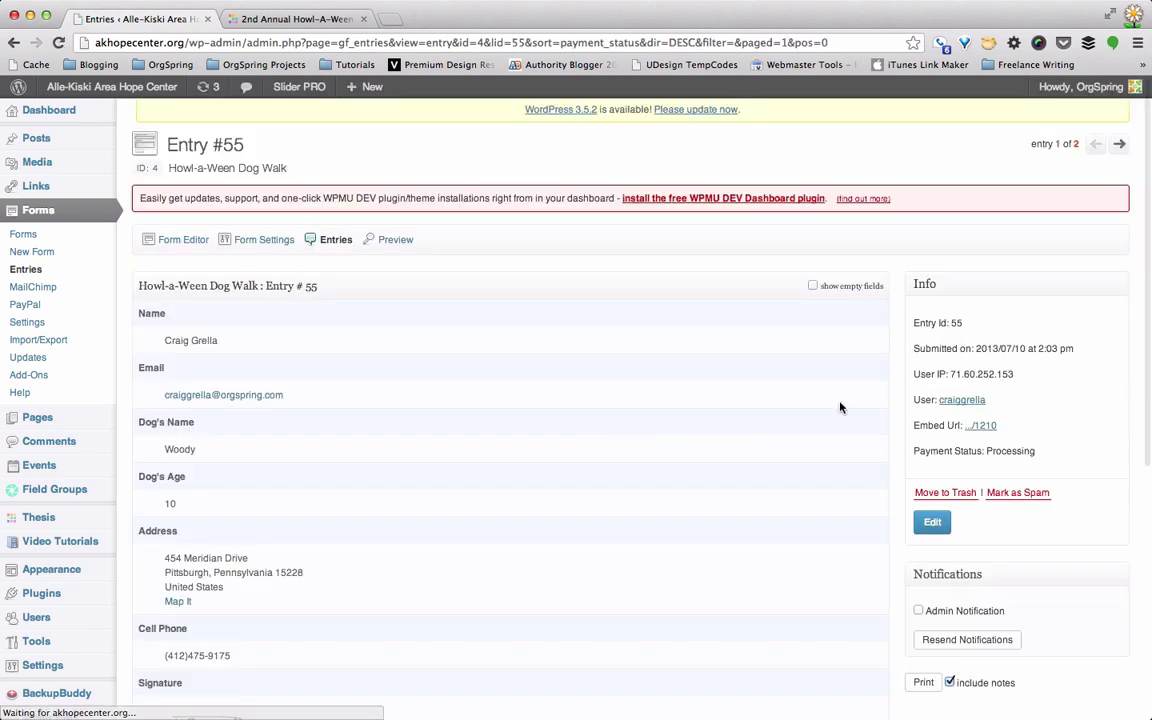
scroll(477, 347, "down", 5)
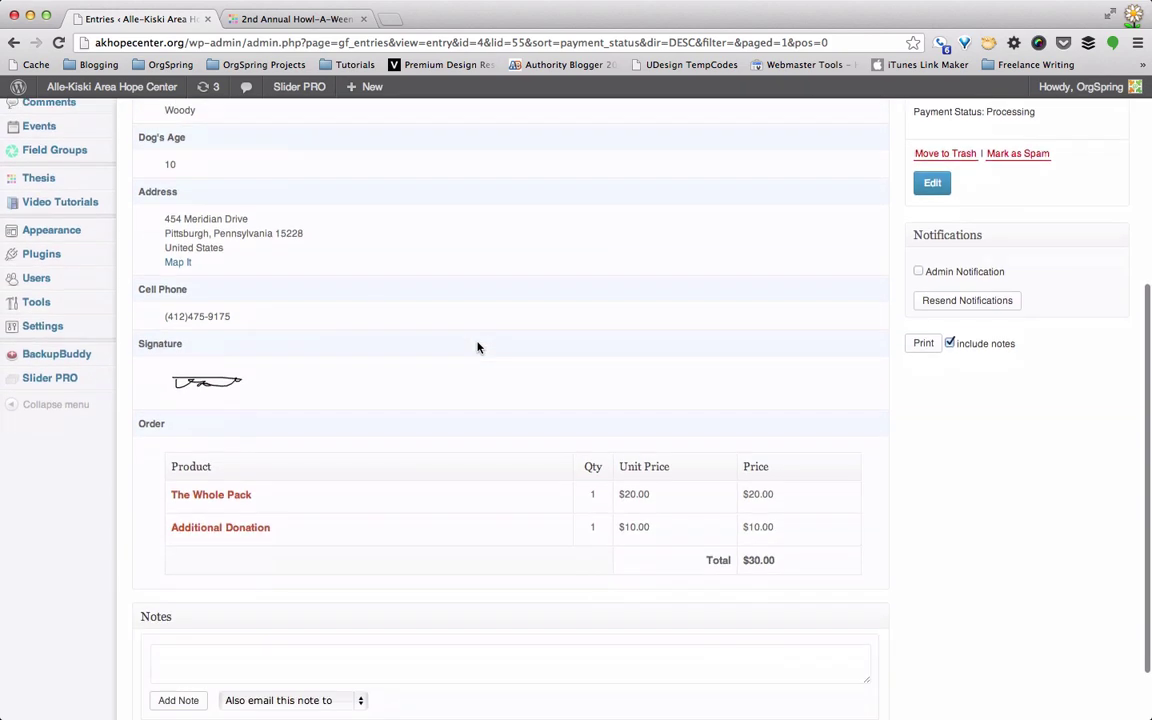
scroll(477, 347, "up", 5)
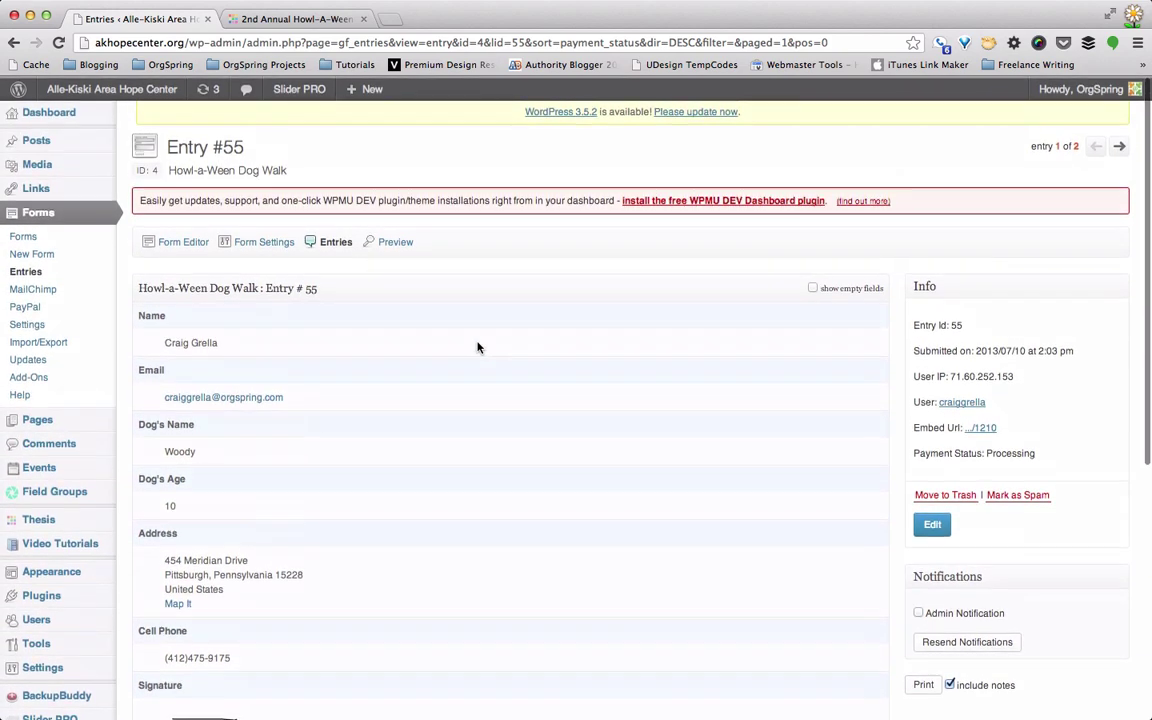
scroll(477, 347, "down", 6)
scroll(478, 346, "up", 10)
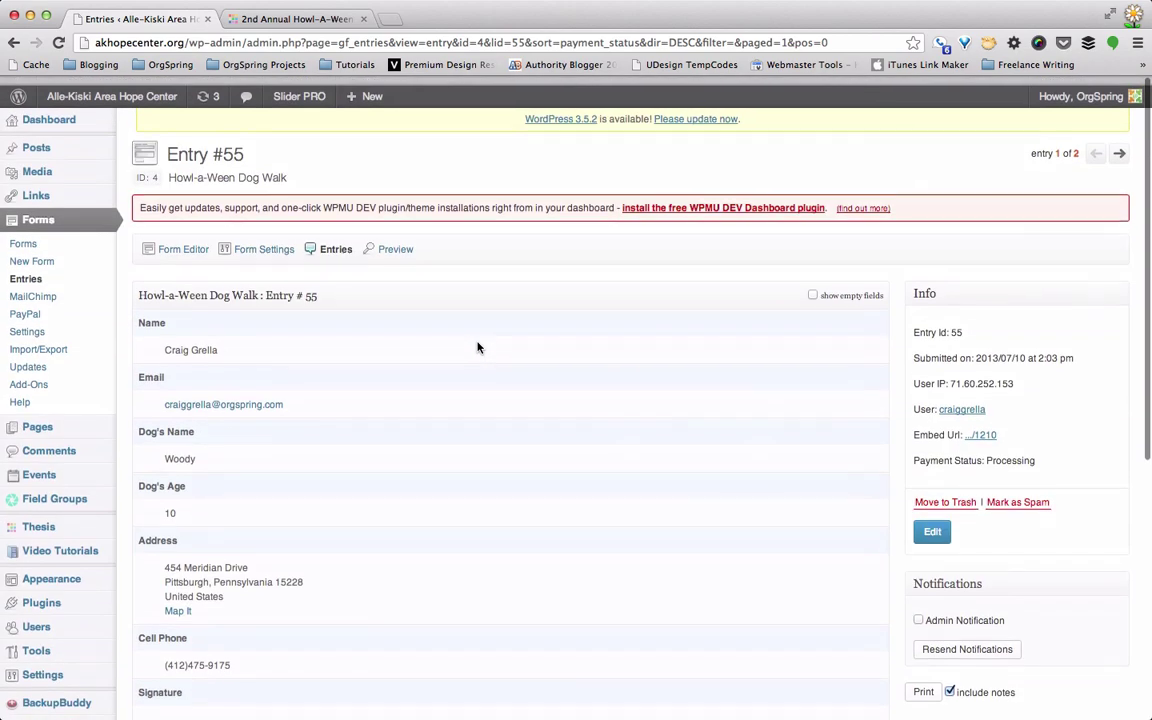
left_click(333, 240)
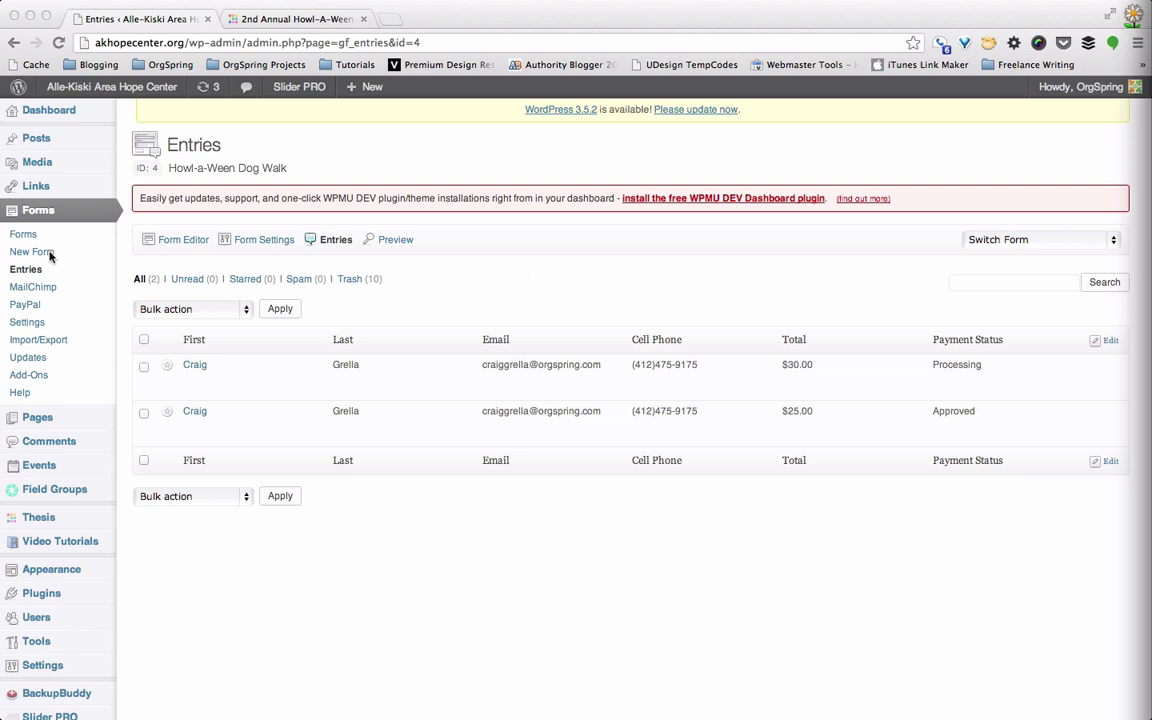
left_click(391, 21)
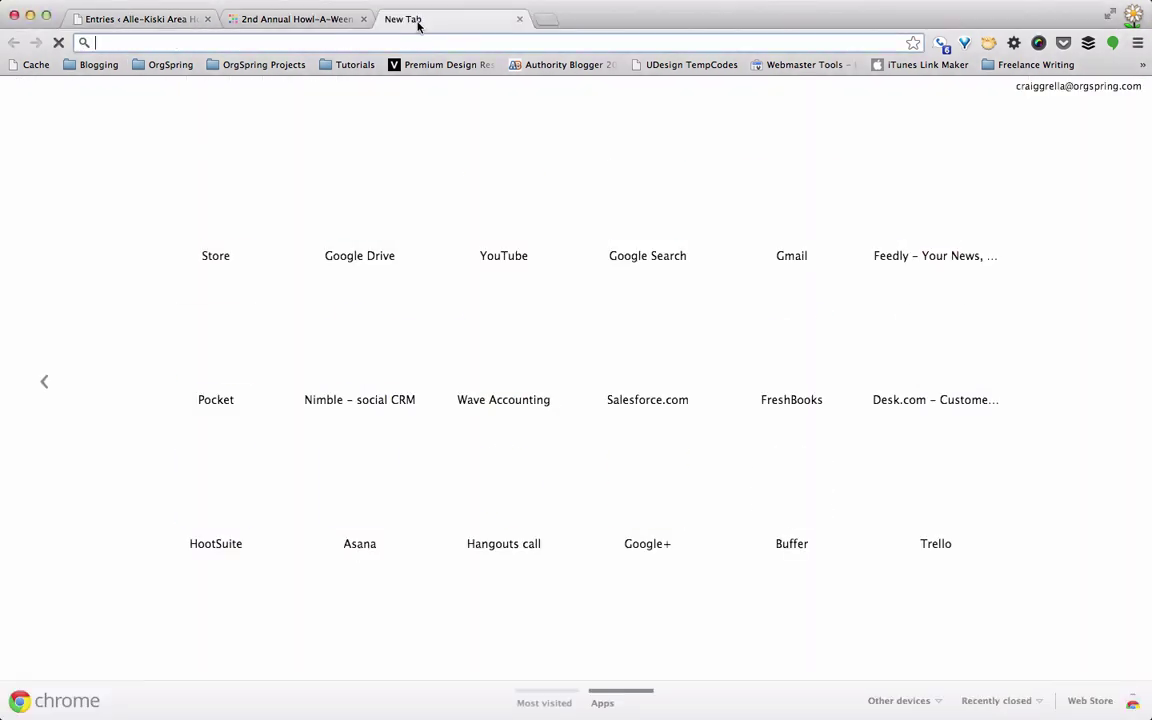
type("gravityforms")
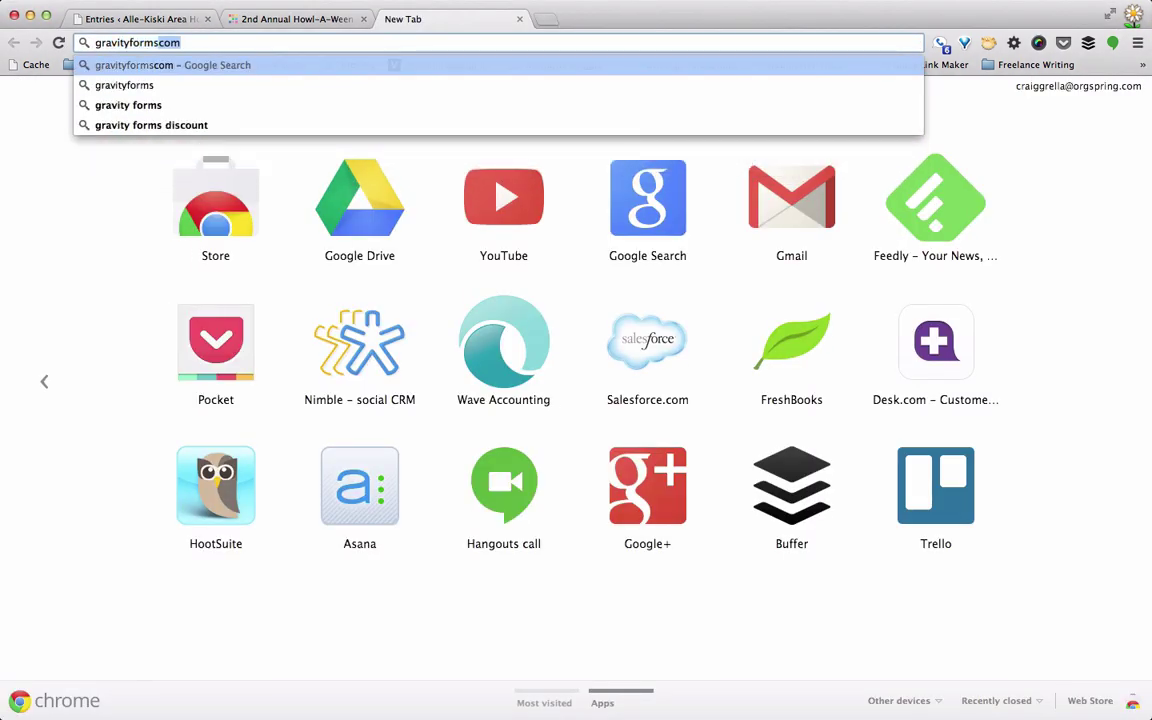
key("Return")
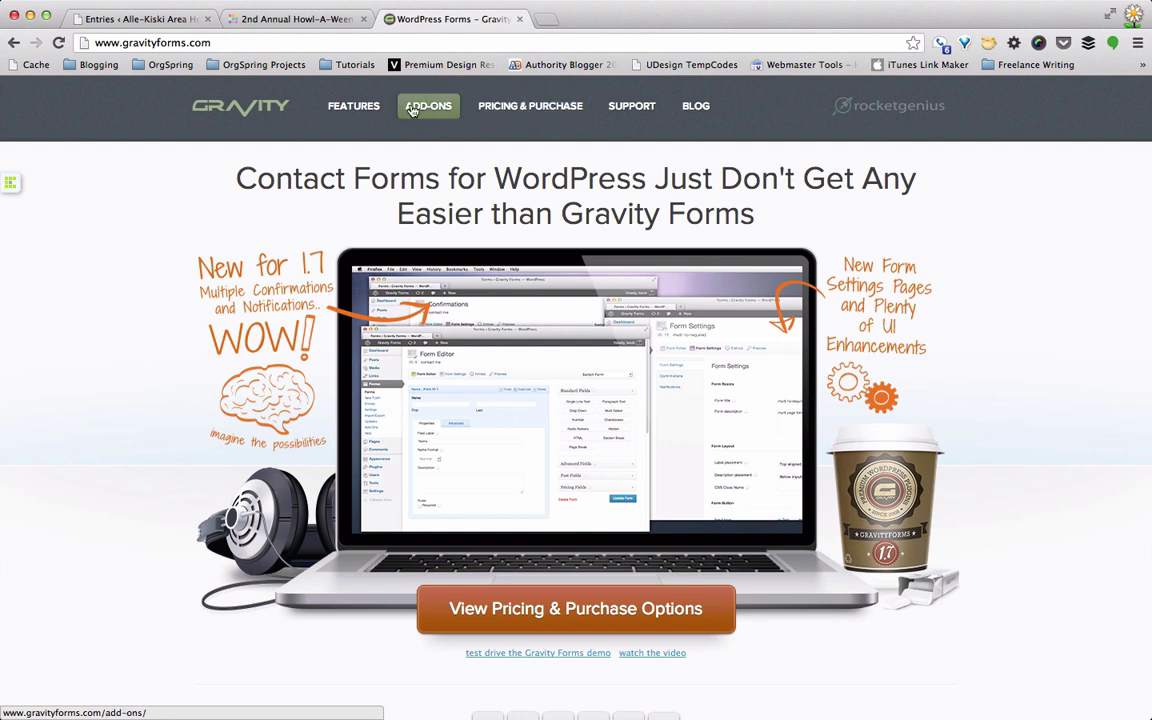
Step: Open the Gravity Forms pricing and purchase page and compare the Business, Developer and Personal licenses
left_click(530, 110)
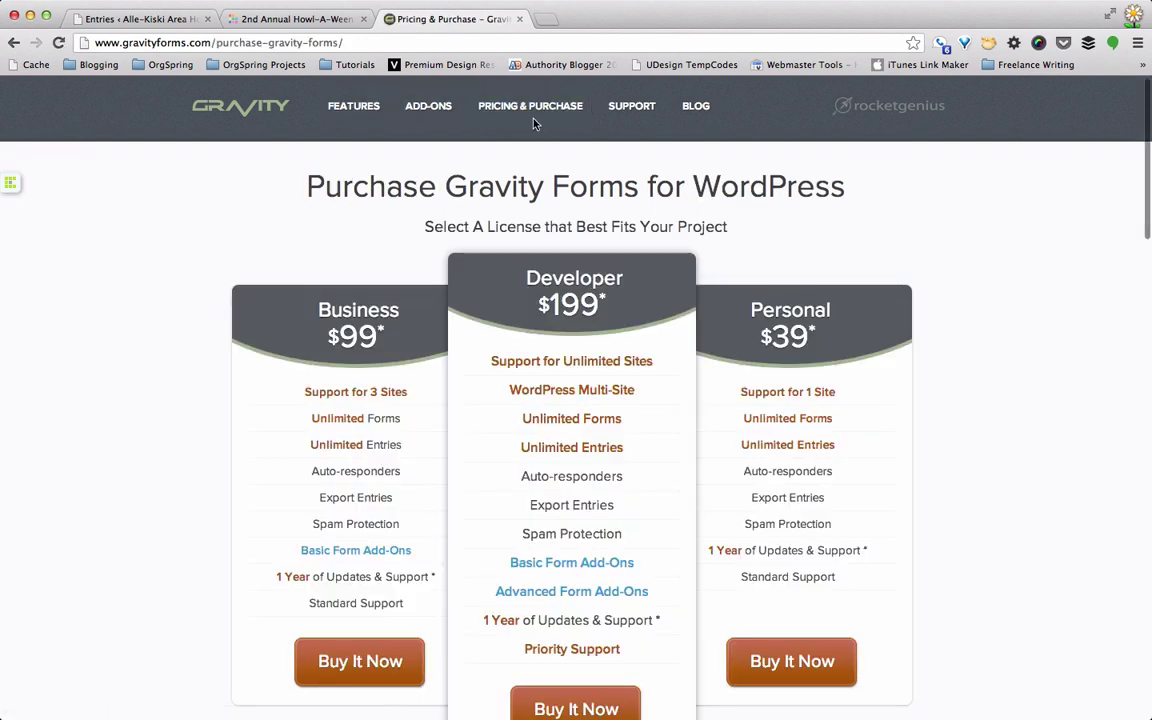
scroll(574, 290, "down", 3)
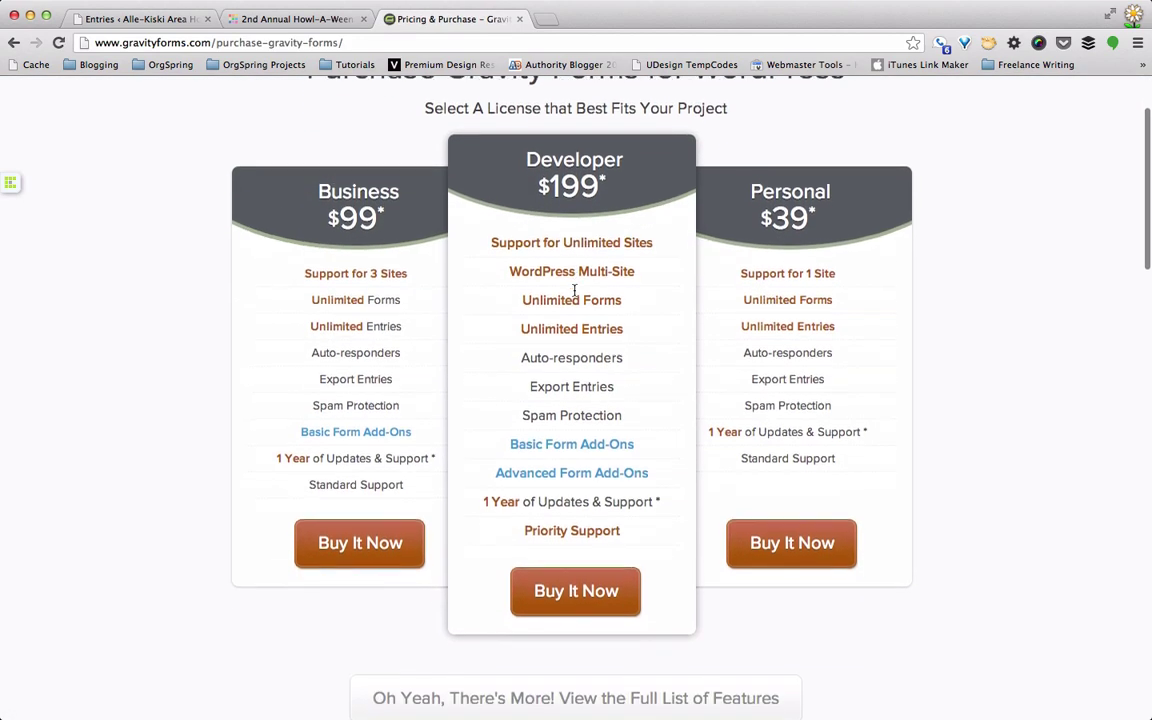
scroll(574, 290, "up", 3)
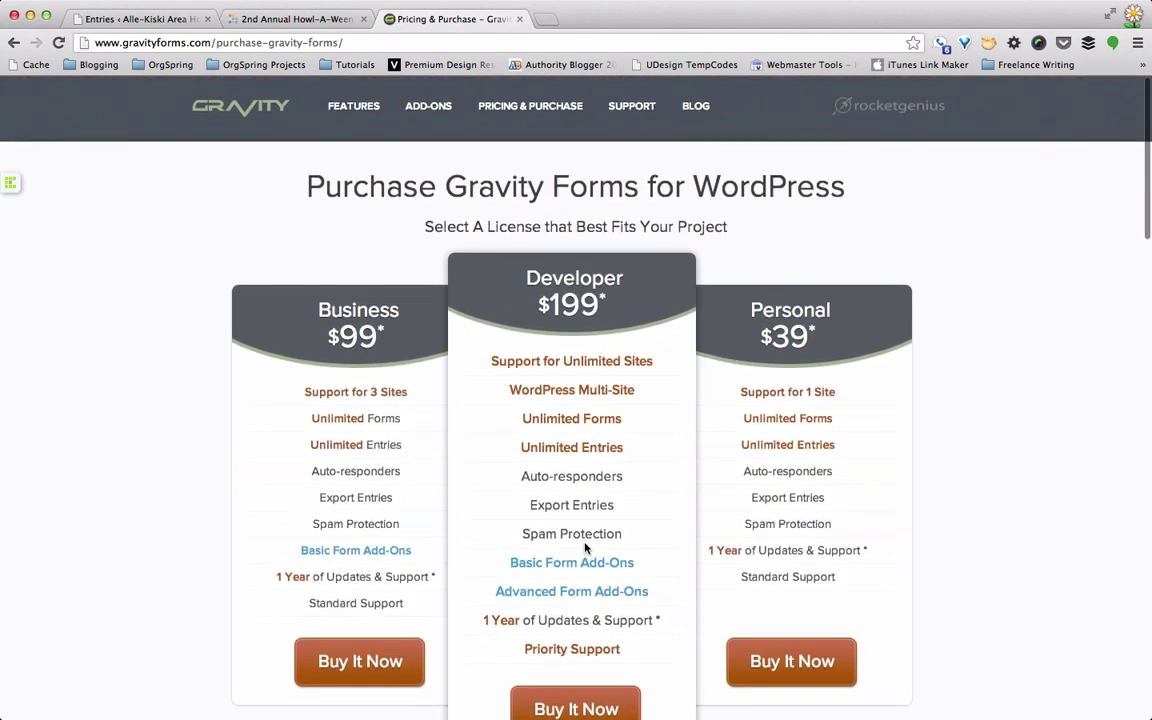
scroll(586, 547, "down", 3)
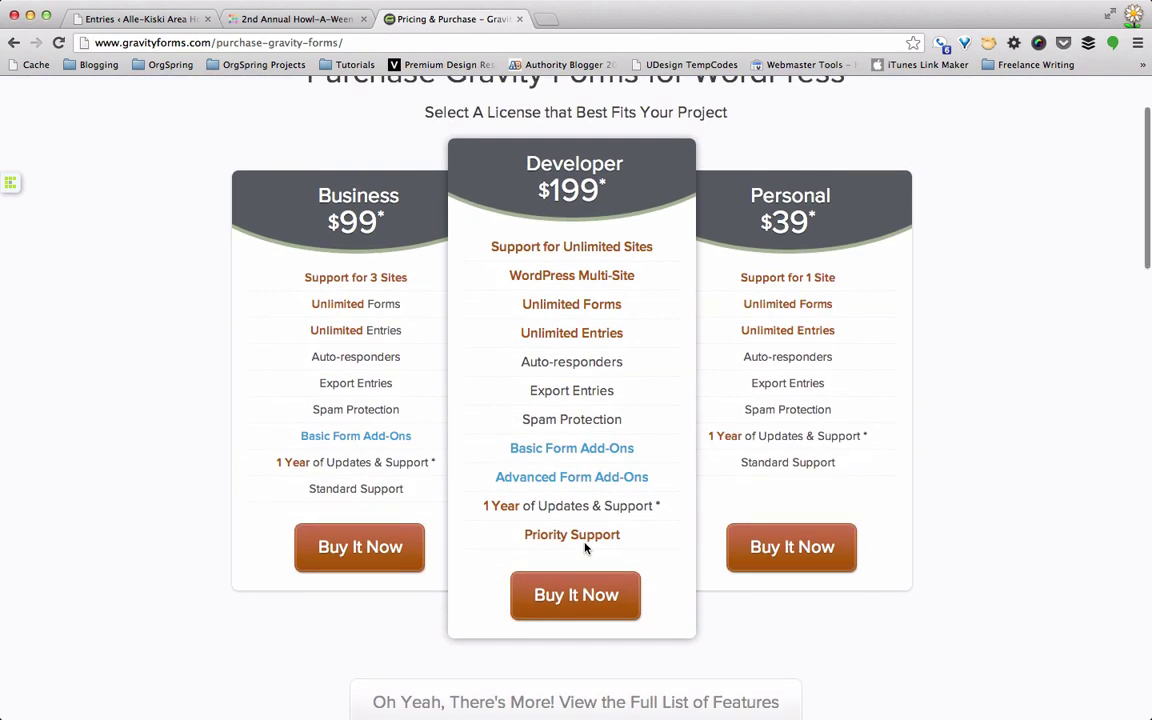
scroll(586, 547, "up", 1)
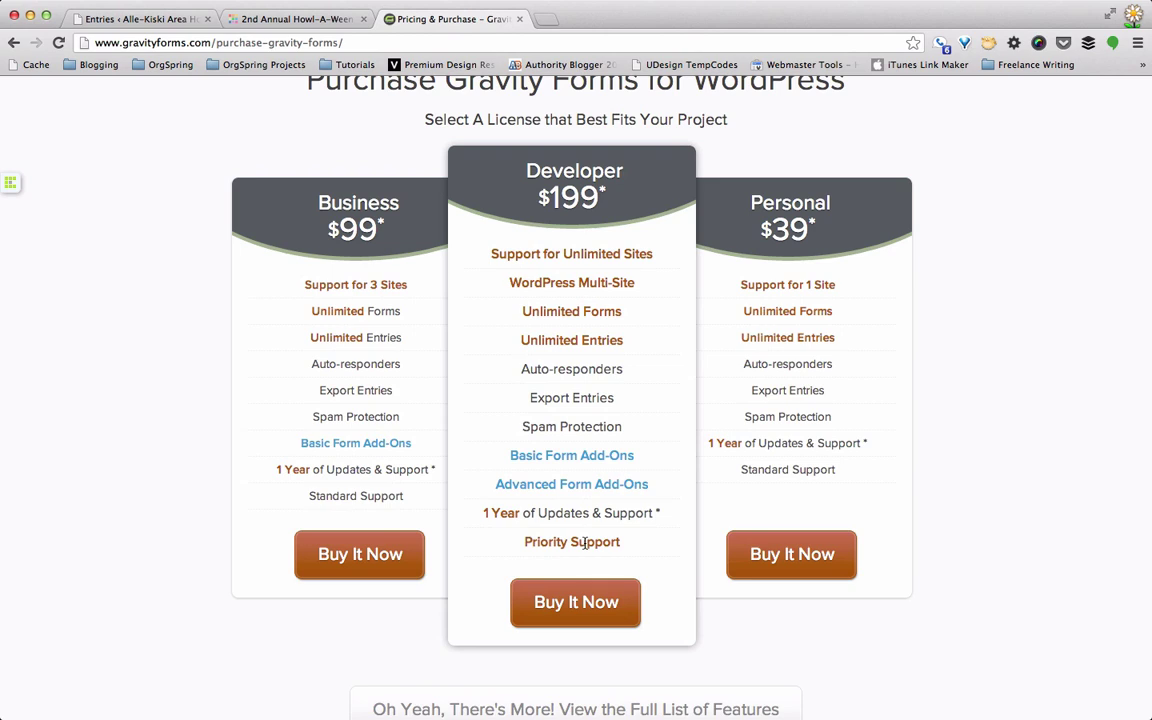
Step: Recheck the Business, Developer and Personal license features and open the Gravity Forms Add-Ons overview page
scroll(586, 545, "up", 3)
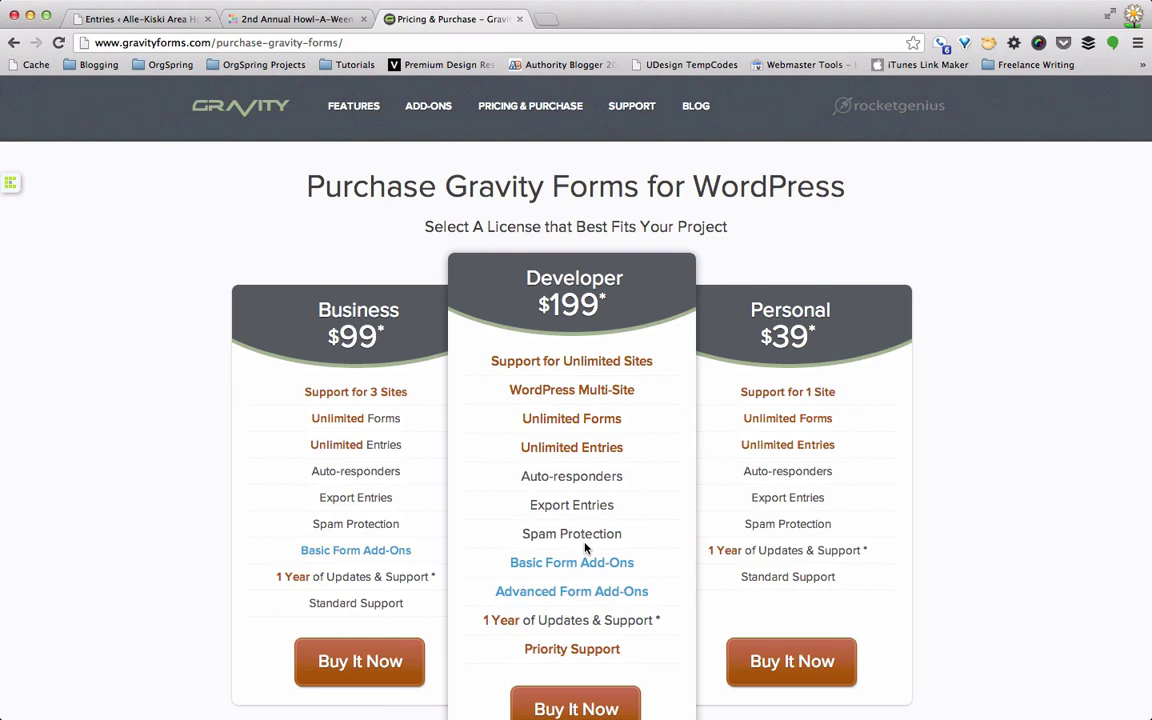
scroll(586, 546, "up", 1)
scroll(463, 308, "down", 2)
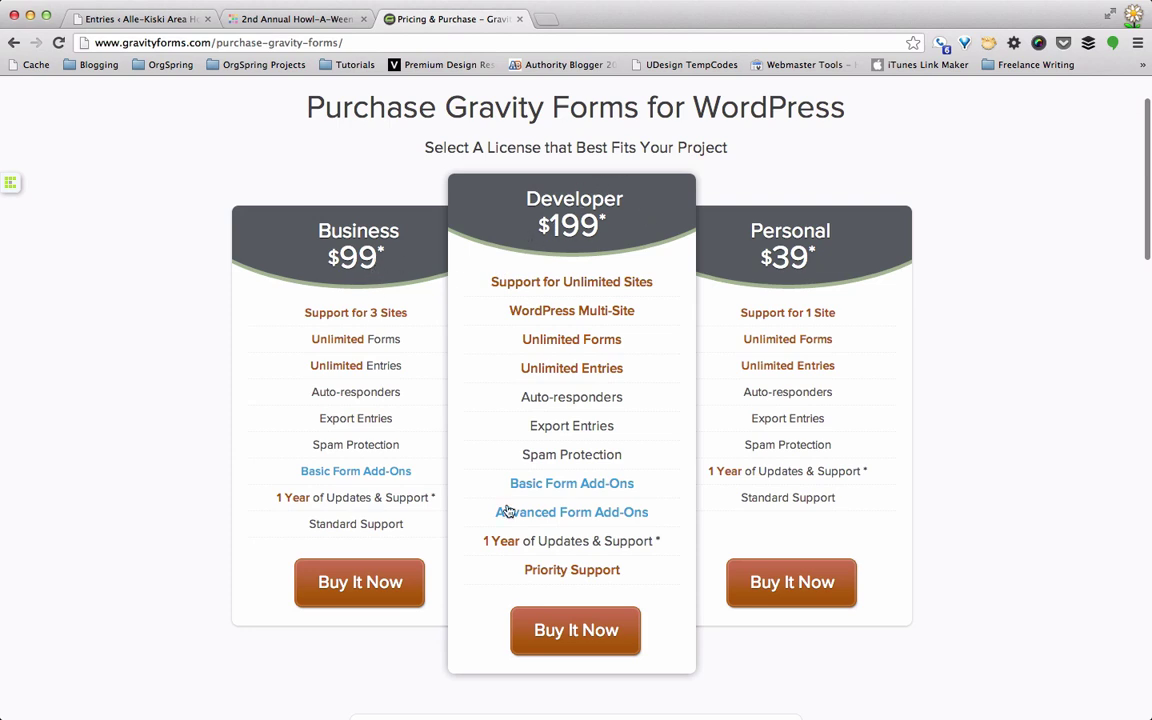
scroll(406, 190, "up", 2)
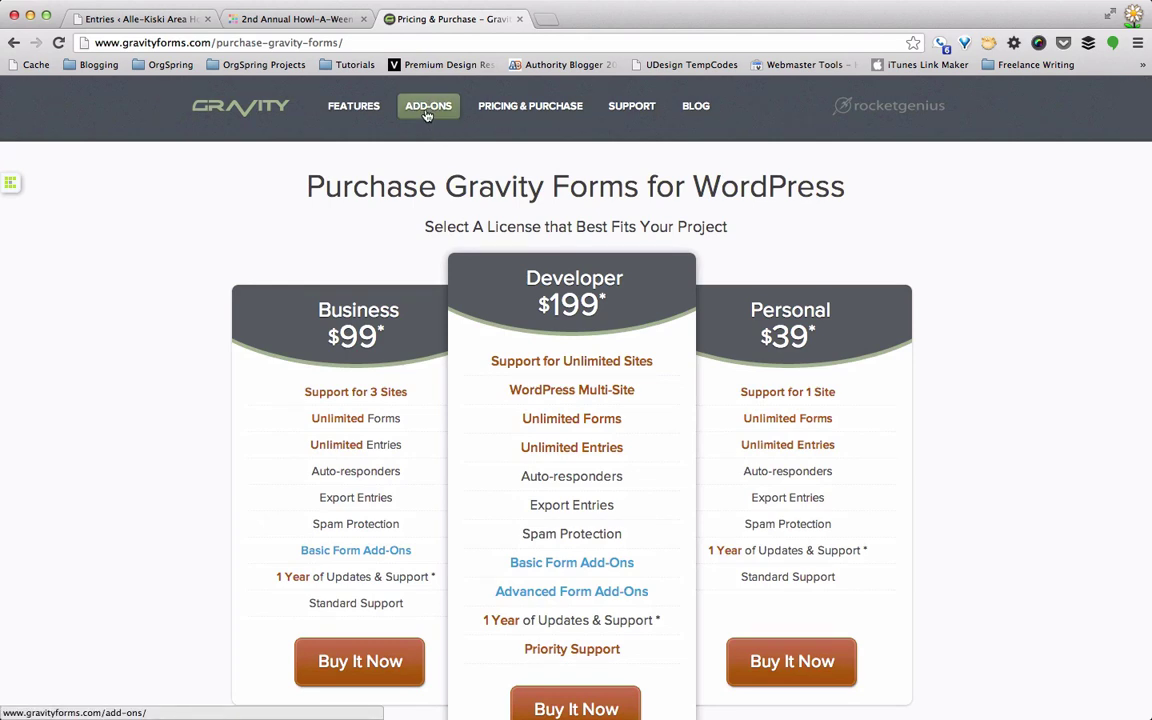
left_click(427, 108)
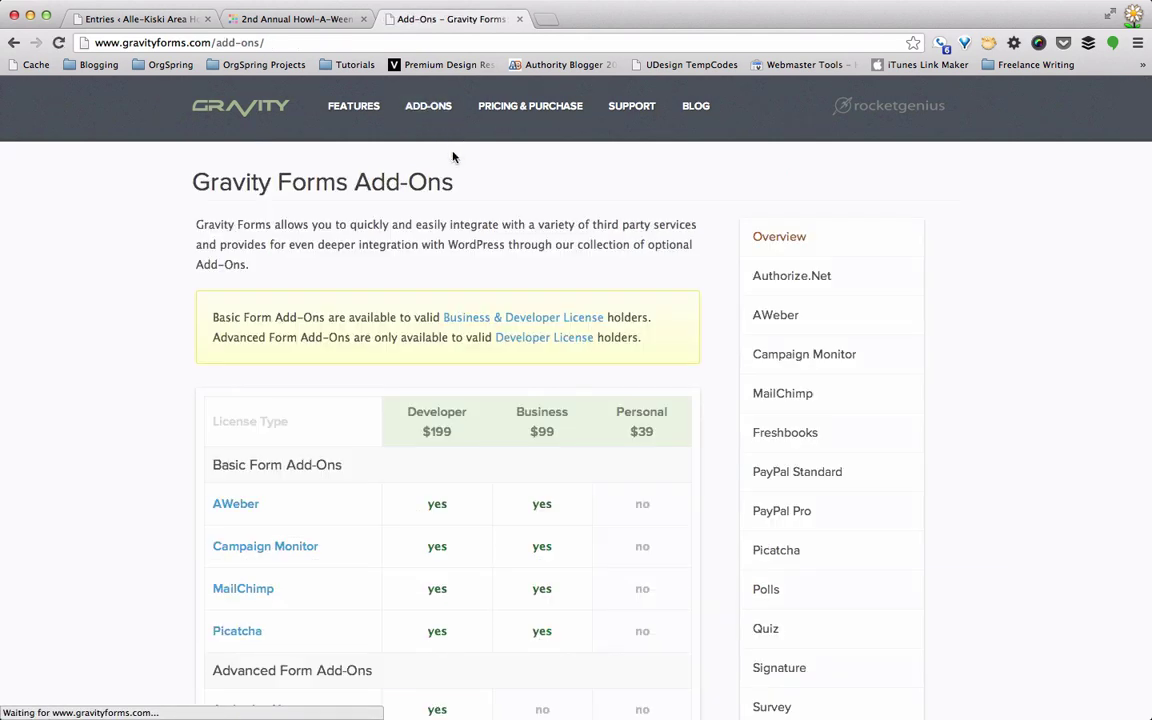
Step: Compare which Basic and Advanced Form Add-Ons are included with the Developer, Business and Personal licenses
scroll(458, 363, "down", 1)
scroll(458, 363, "down", 6)
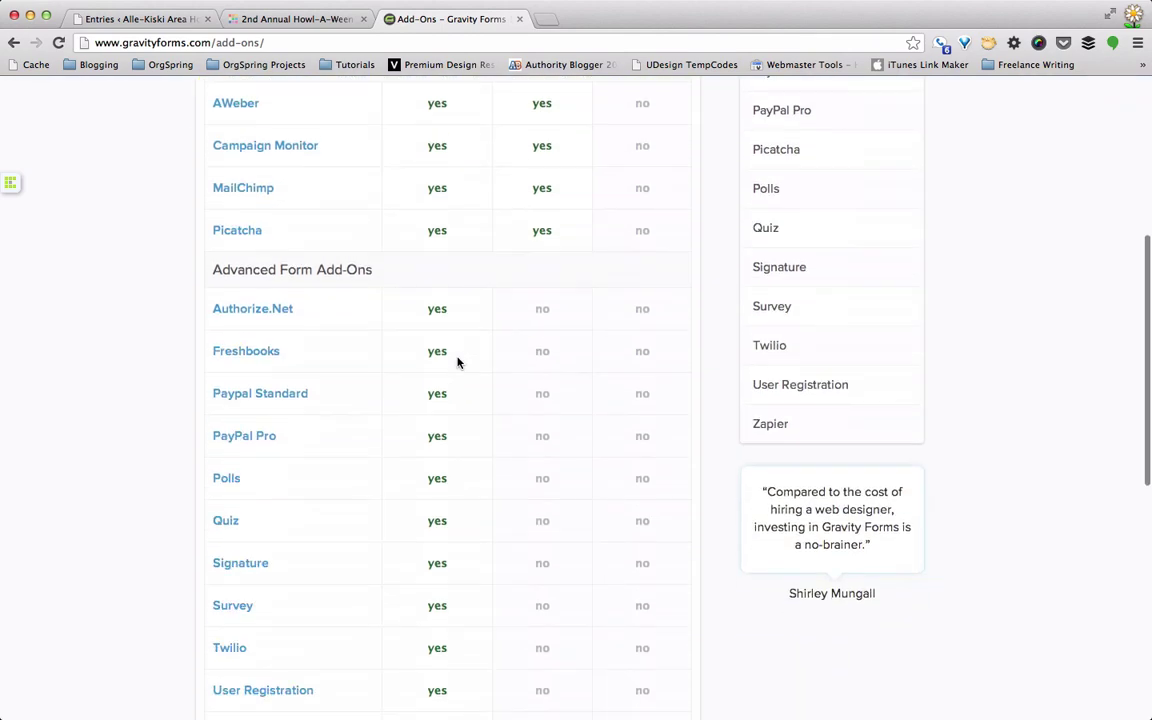
scroll(458, 363, "up", 4)
scroll(458, 363, "up", 2)
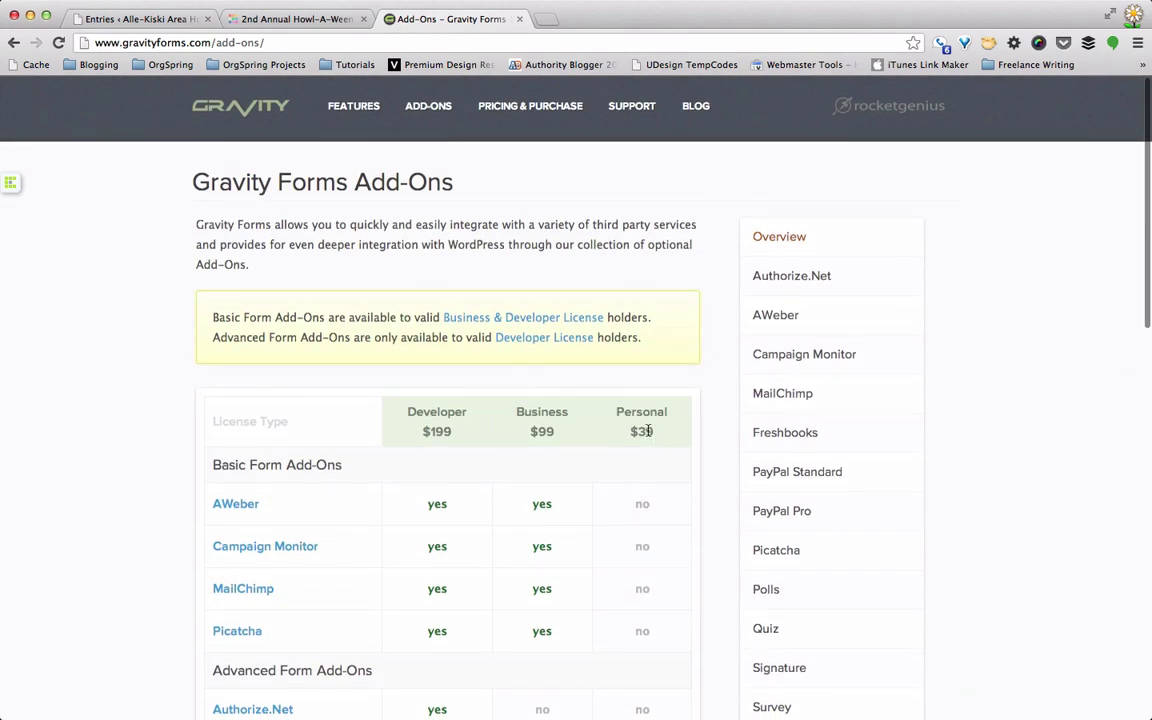
scroll(641, 430, "down", 2)
scroll(641, 432, "down", 1)
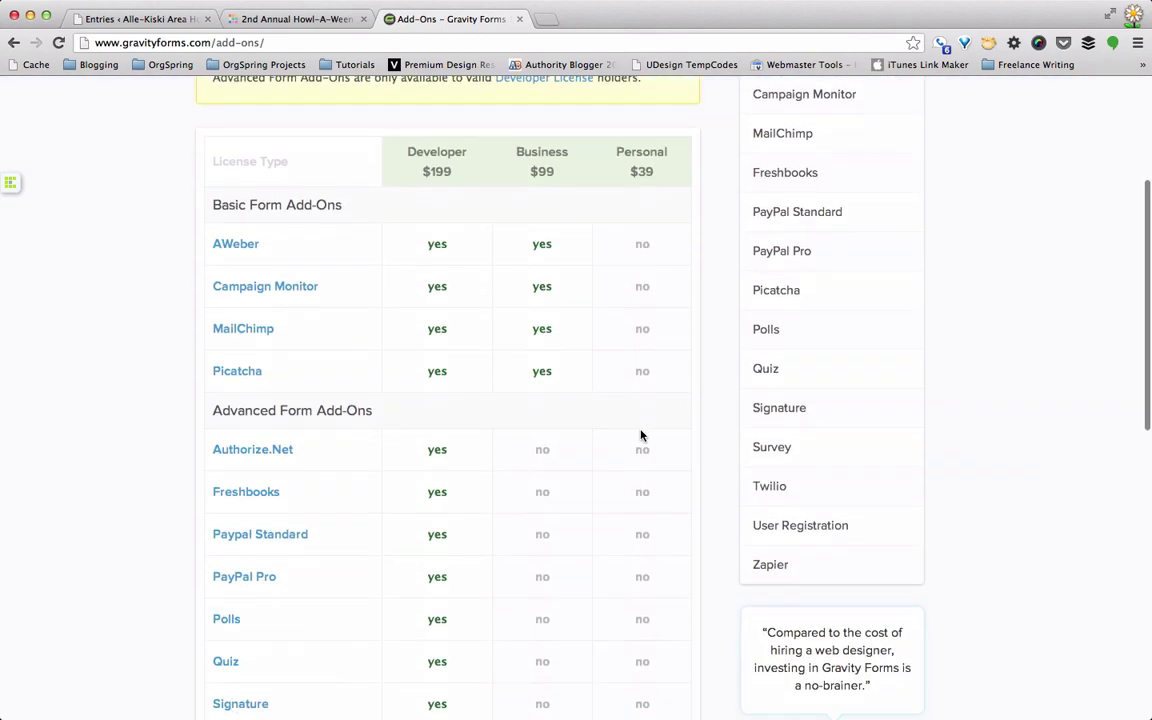
scroll(641, 435, "down", 4)
scroll(641, 435, "up", 6)
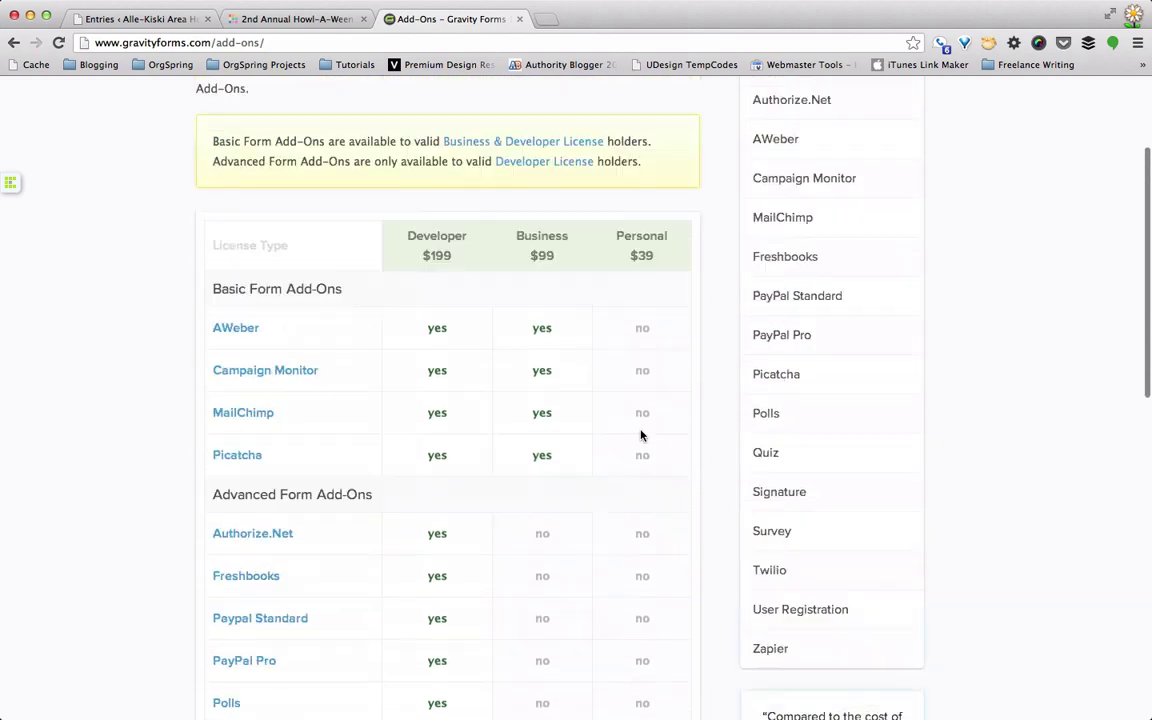
scroll(566, 437, "up", 2)
scroll(432, 381, "down", 2)
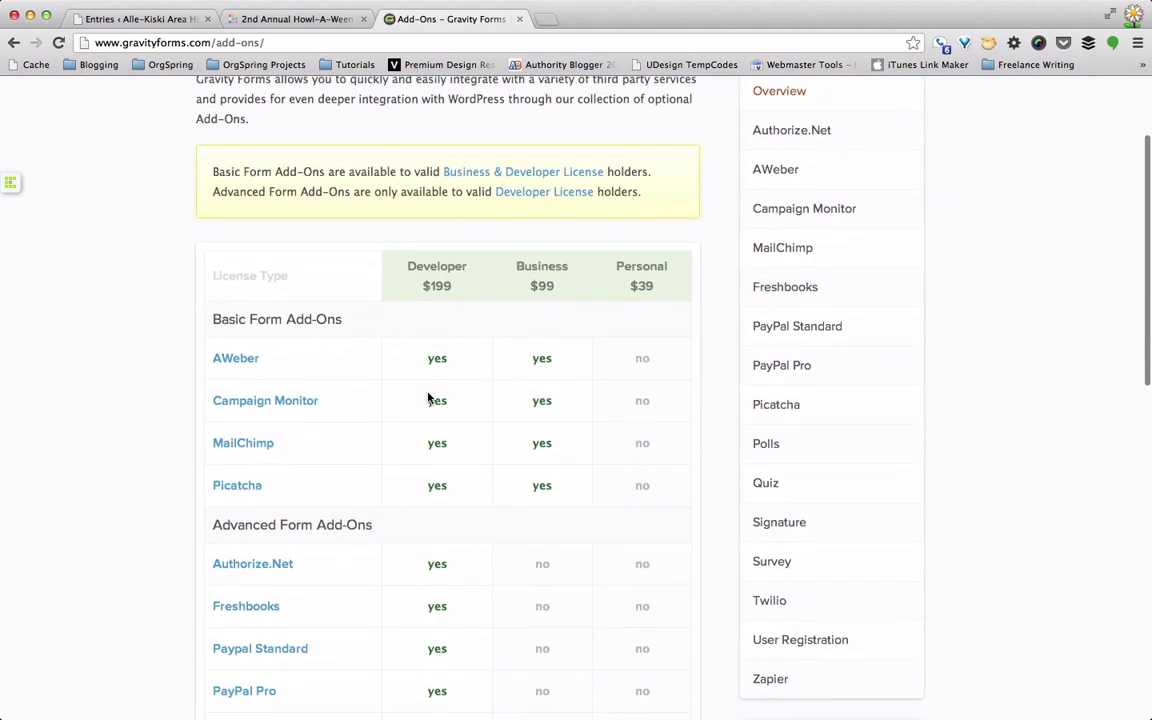
Step: Examine the Advanced Form Add-Ons from Authorize.Net to Zapier, including Paypal Standard, against the Developer license column
scroll(428, 396, "down", 3)
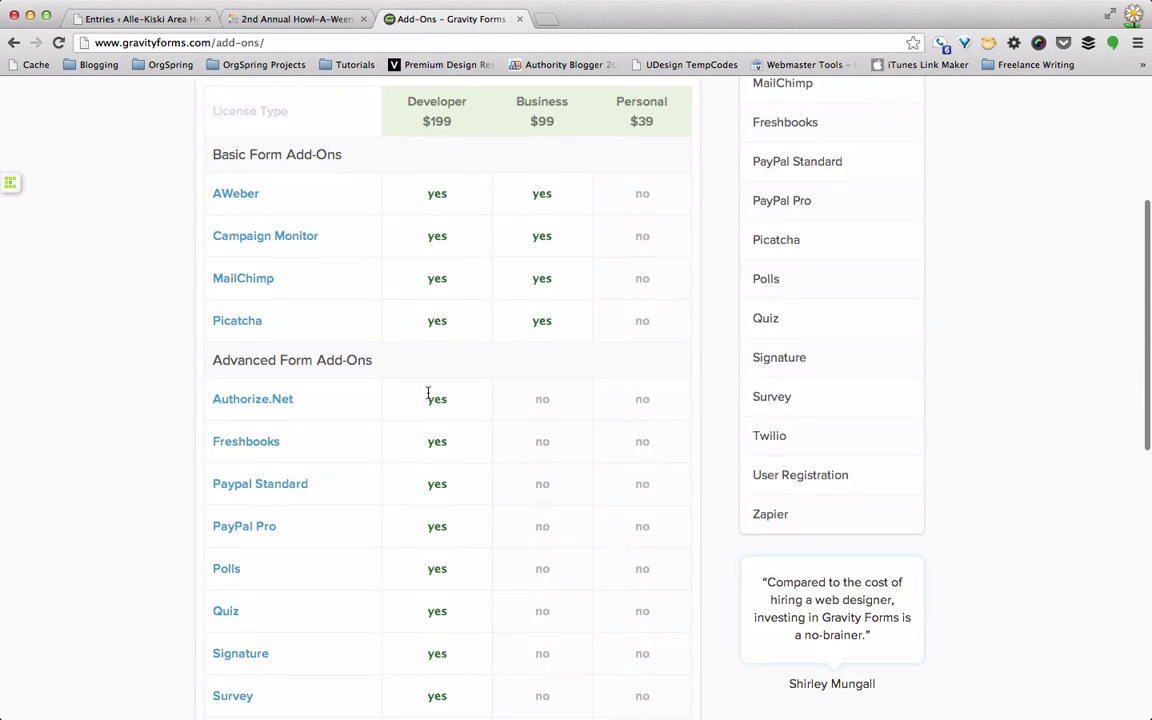
scroll(428, 396, "down", 2)
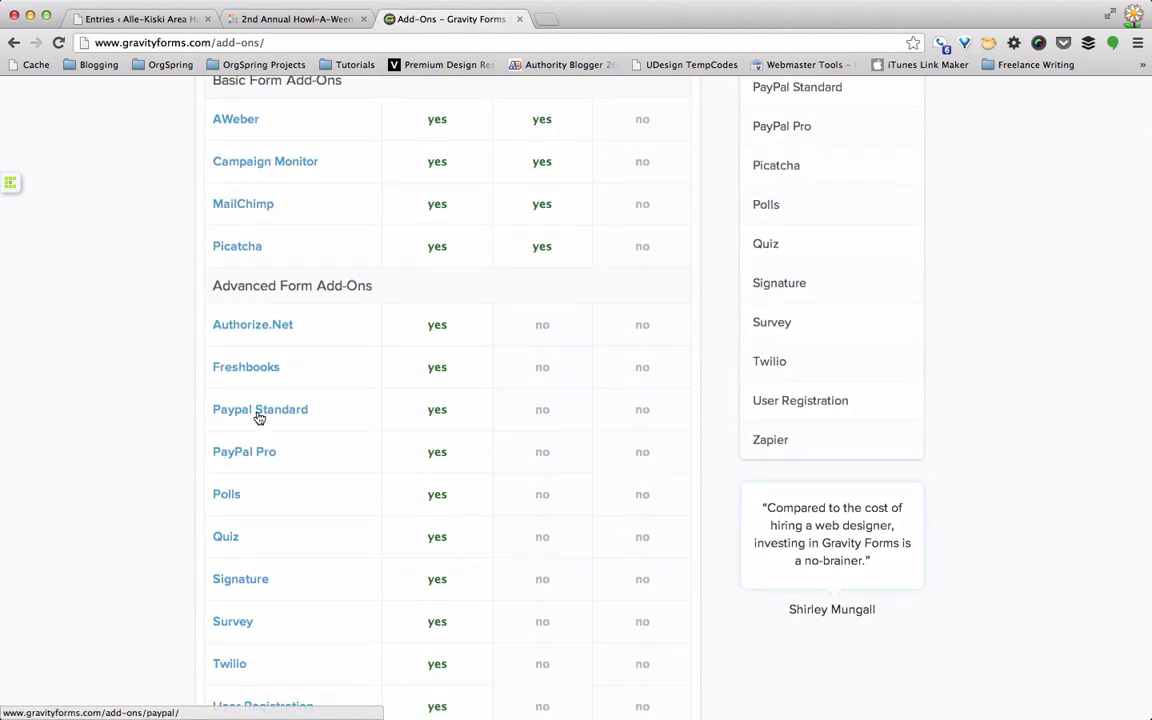
scroll(258, 417, "up", 6)
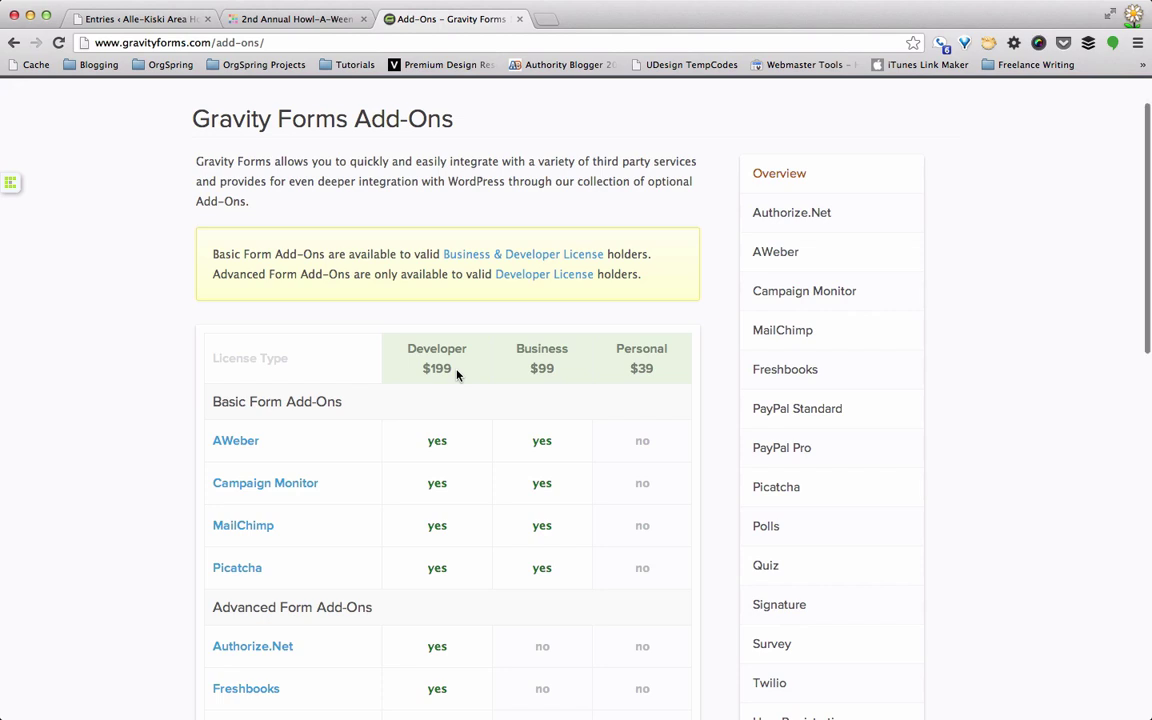
scroll(457, 374, "down", 5)
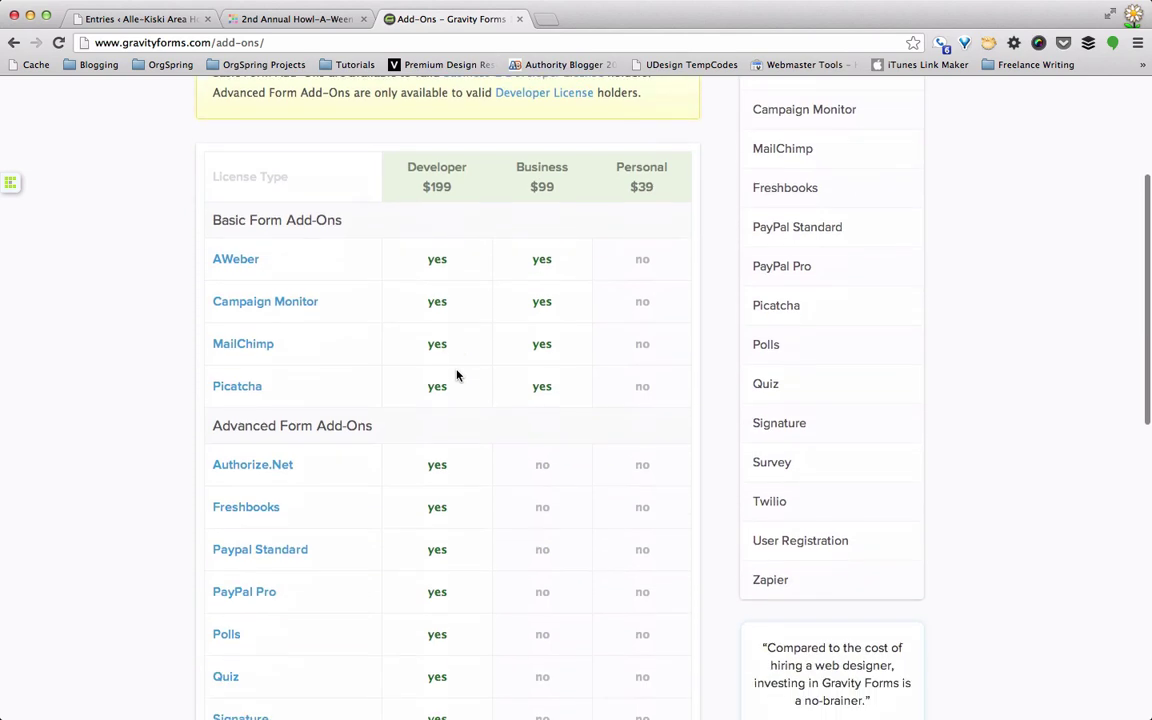
scroll(308, 478, "down", 3)
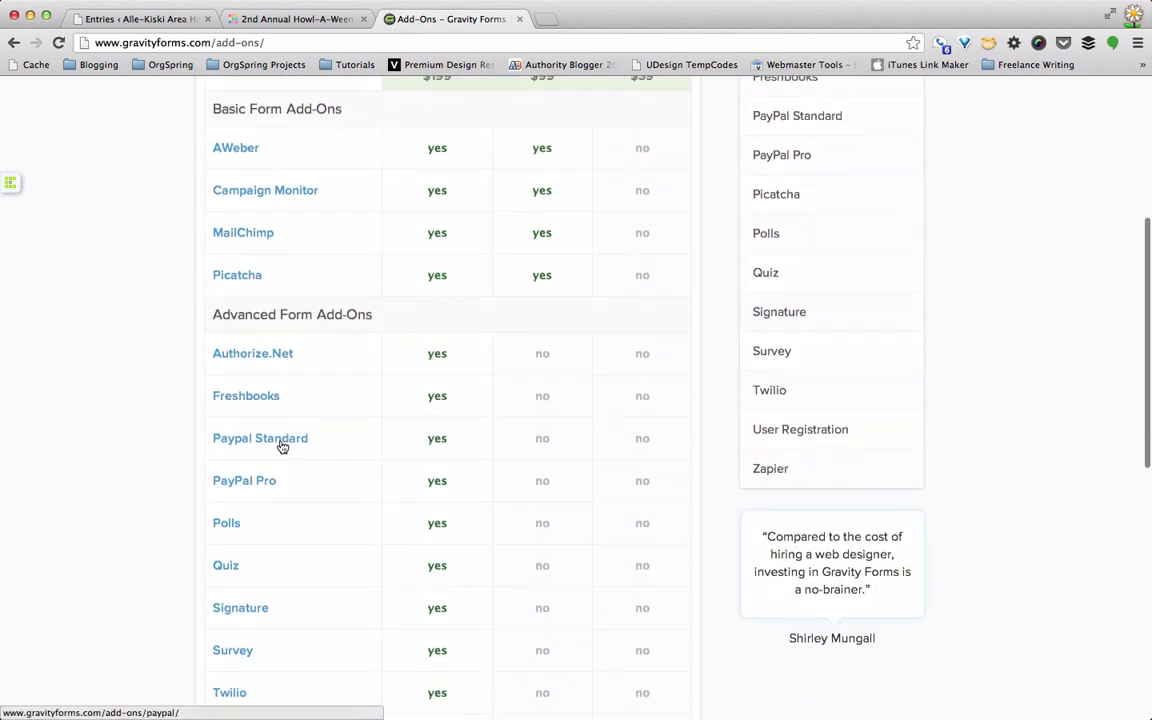
scroll(283, 447, "down", 4)
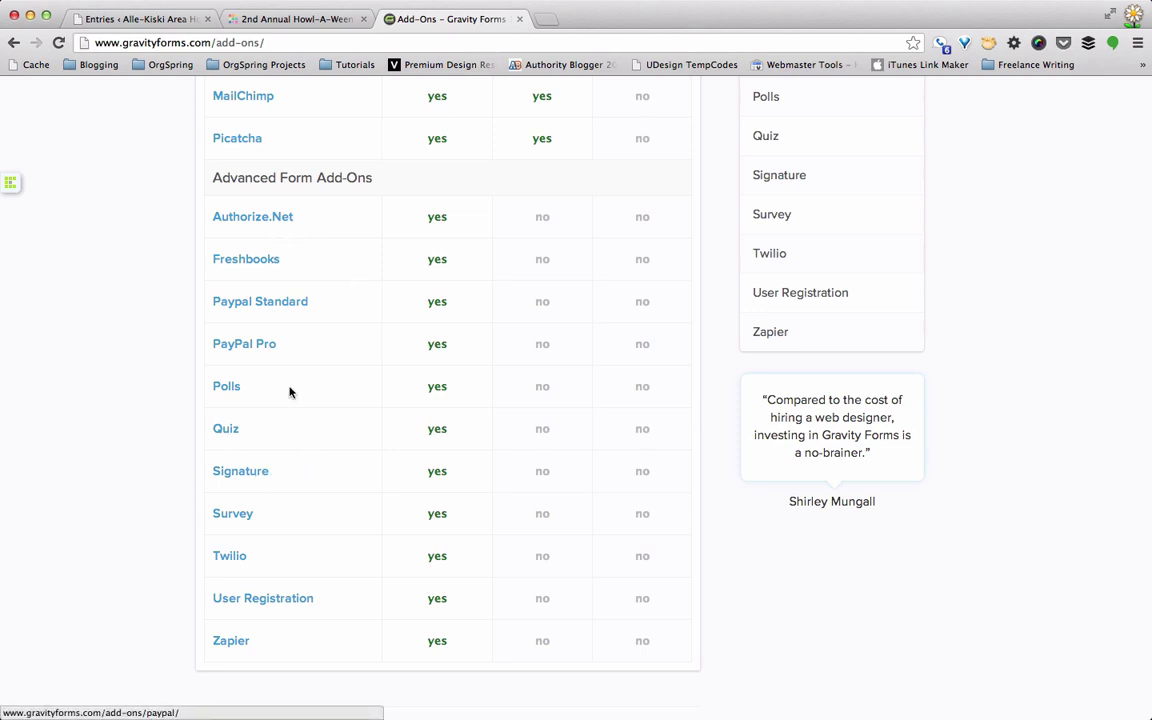
scroll(383, 275, "up", 10)
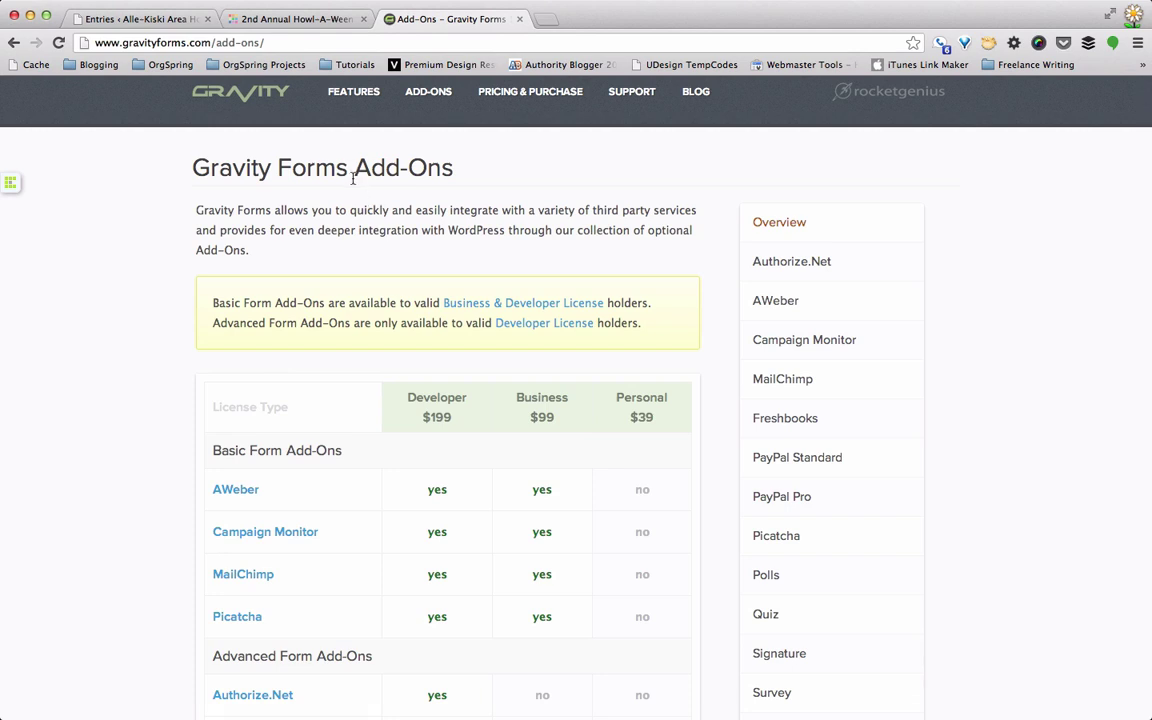
scroll(352, 183, "down", 5)
scroll(354, 404, "down", 6)
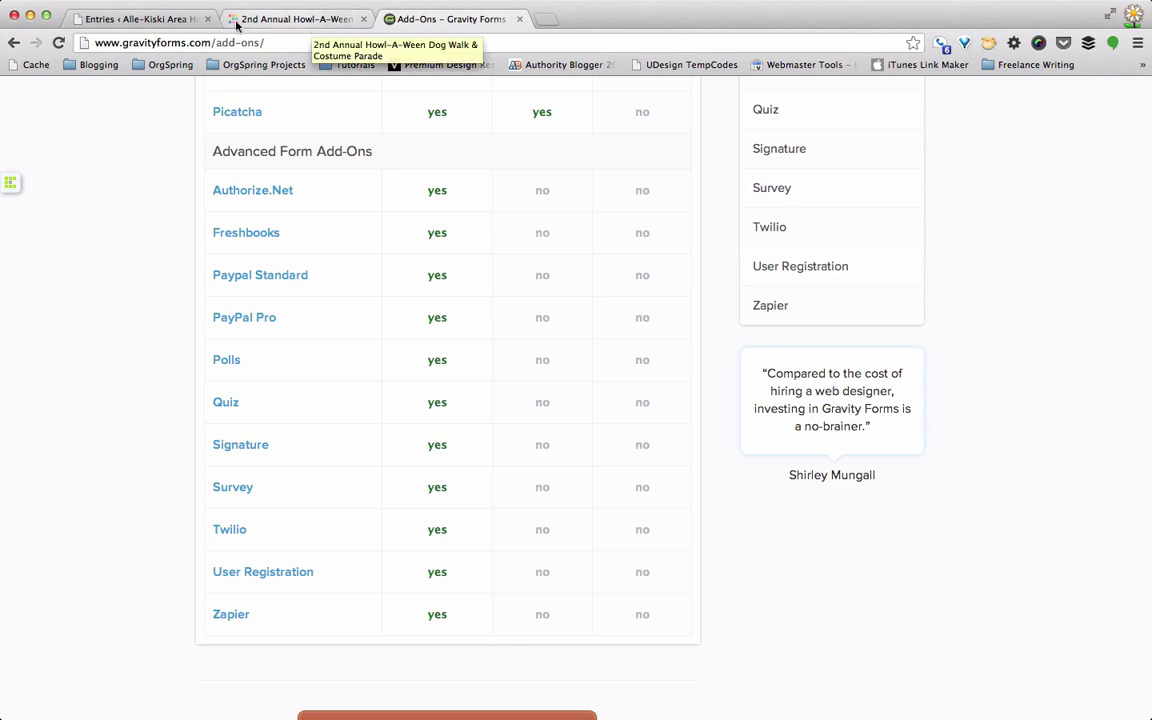
Step: Return to the WordPress entries page, open the Howl-a-Ween Dog Walk form in the Form Editor and look over its fields
left_click(145, 20)
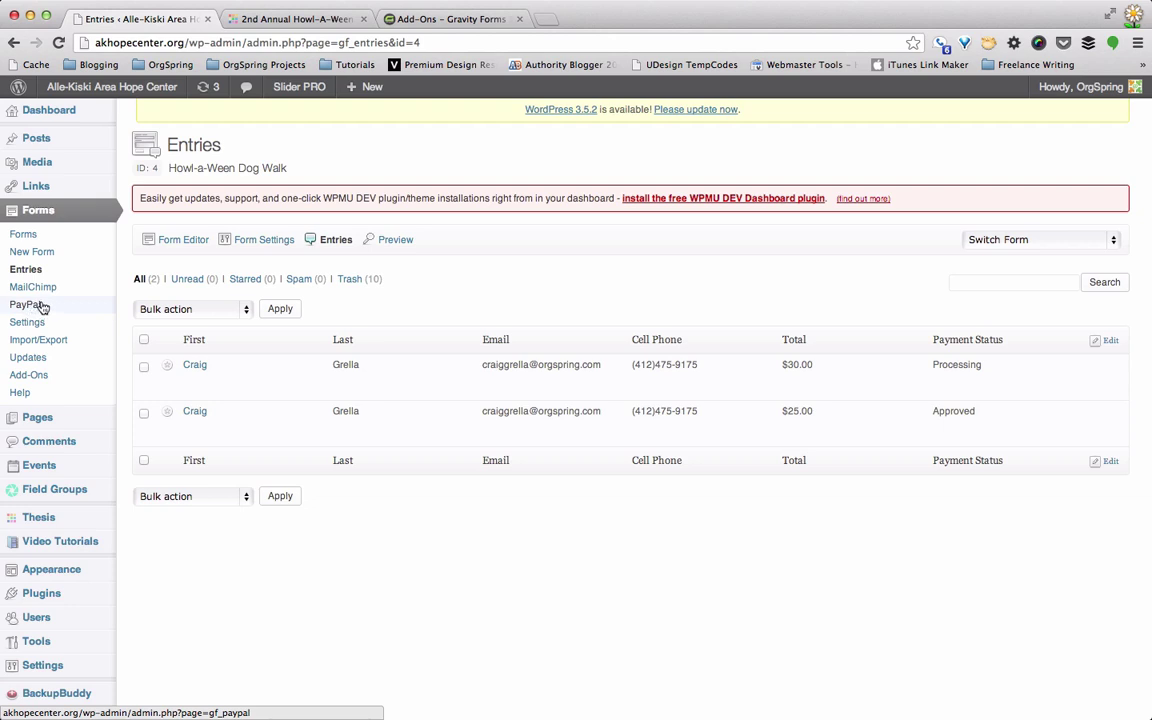
left_click(183, 244)
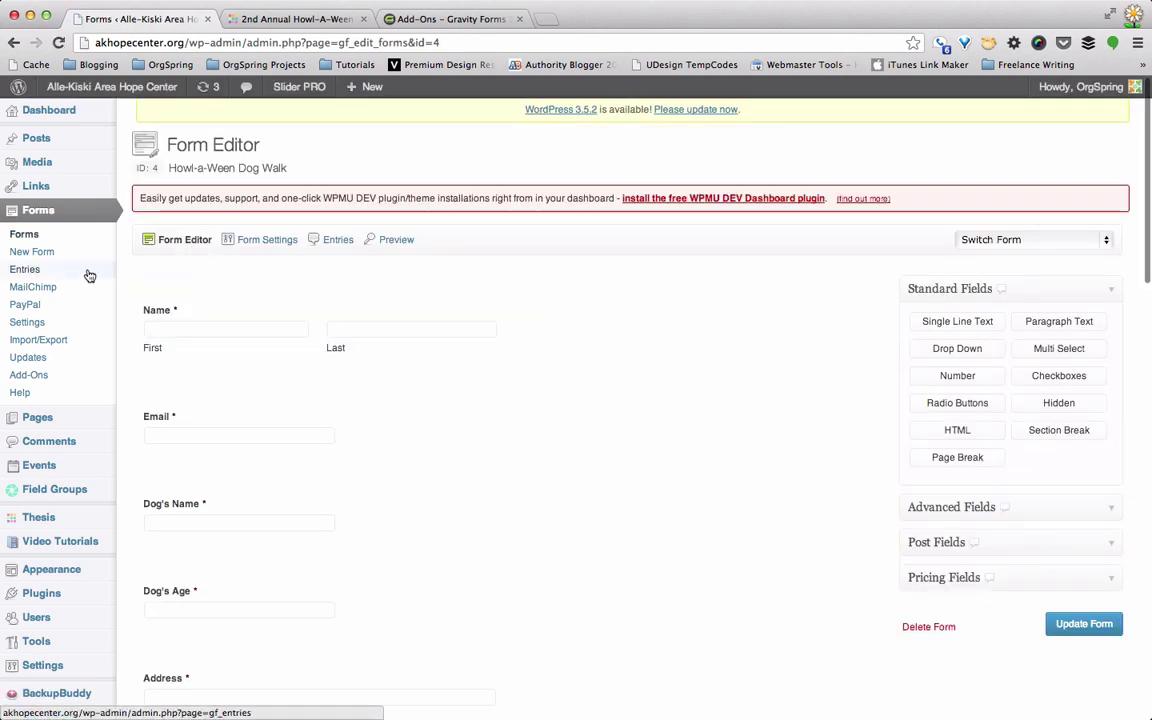
scroll(600, 464, "down", 5)
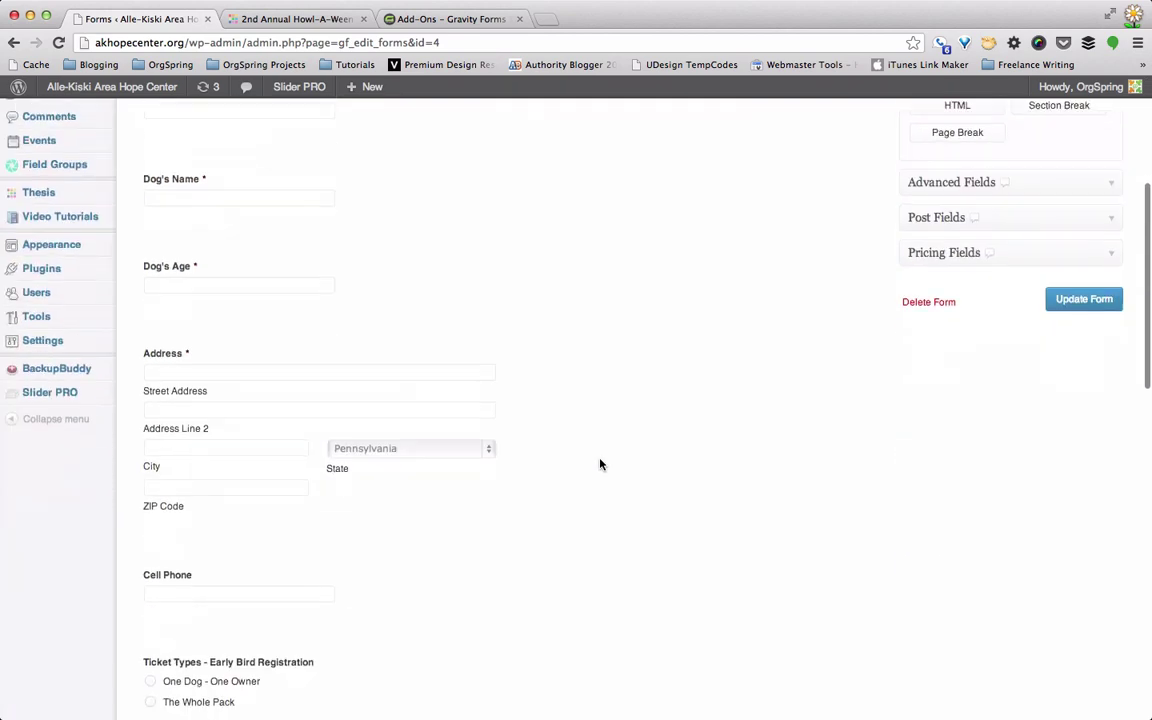
scroll(600, 464, "up", 5)
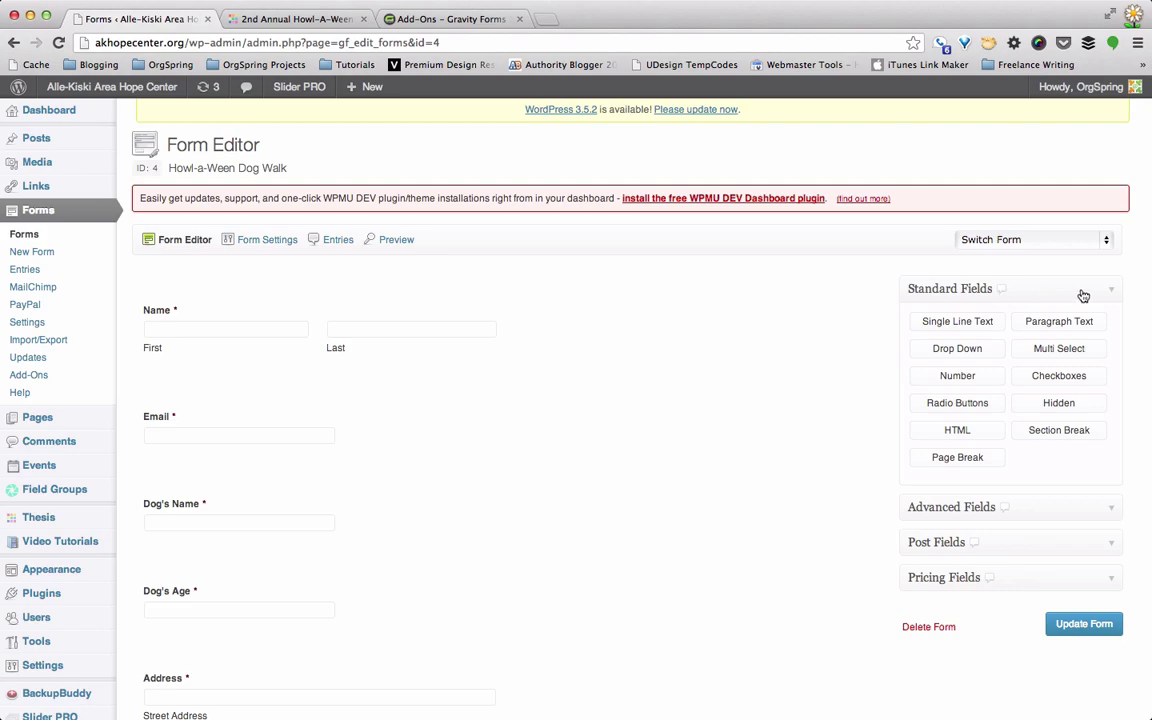
Step: Switch to the 2nd Annual Howl-A-Ween event page and reload it to clear the filled-in registration form
left_click(298, 19)
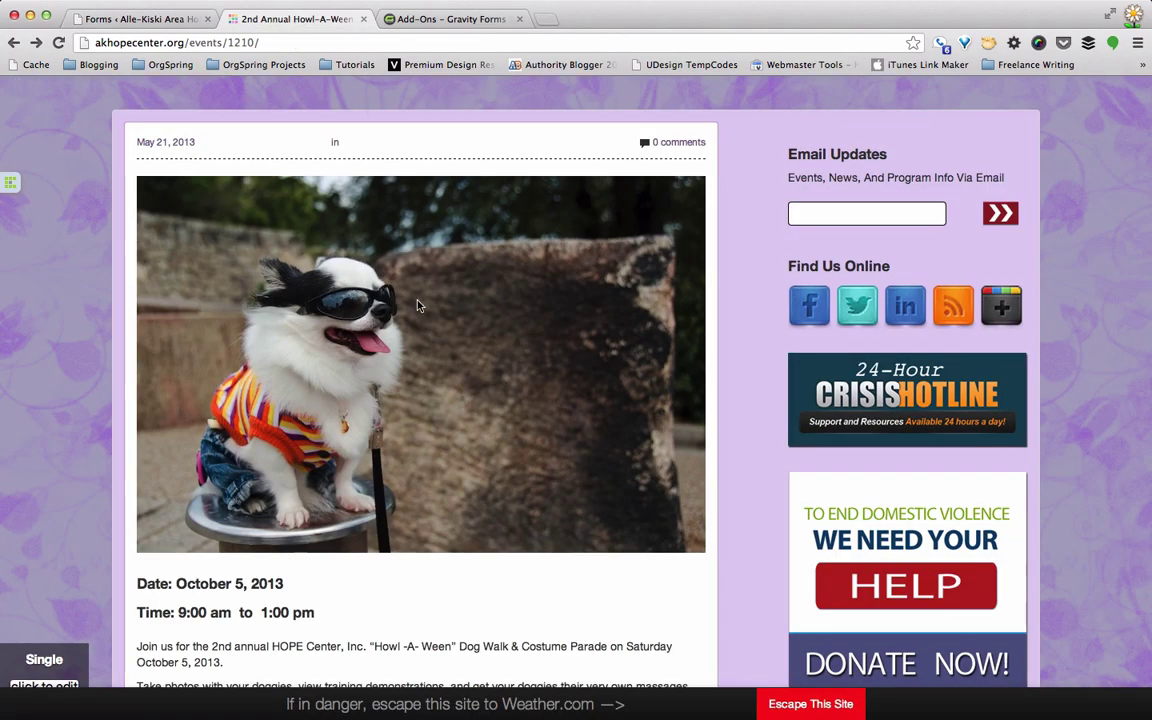
scroll(420, 400, "down", 20)
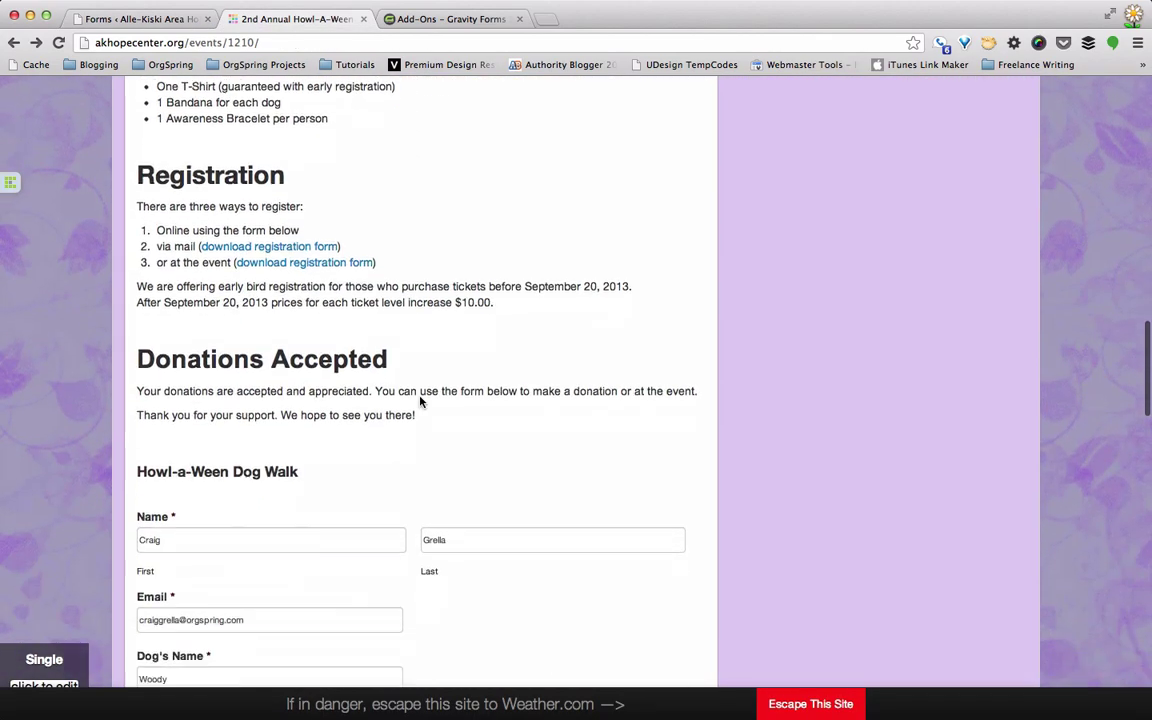
scroll(420, 400, "down", 3)
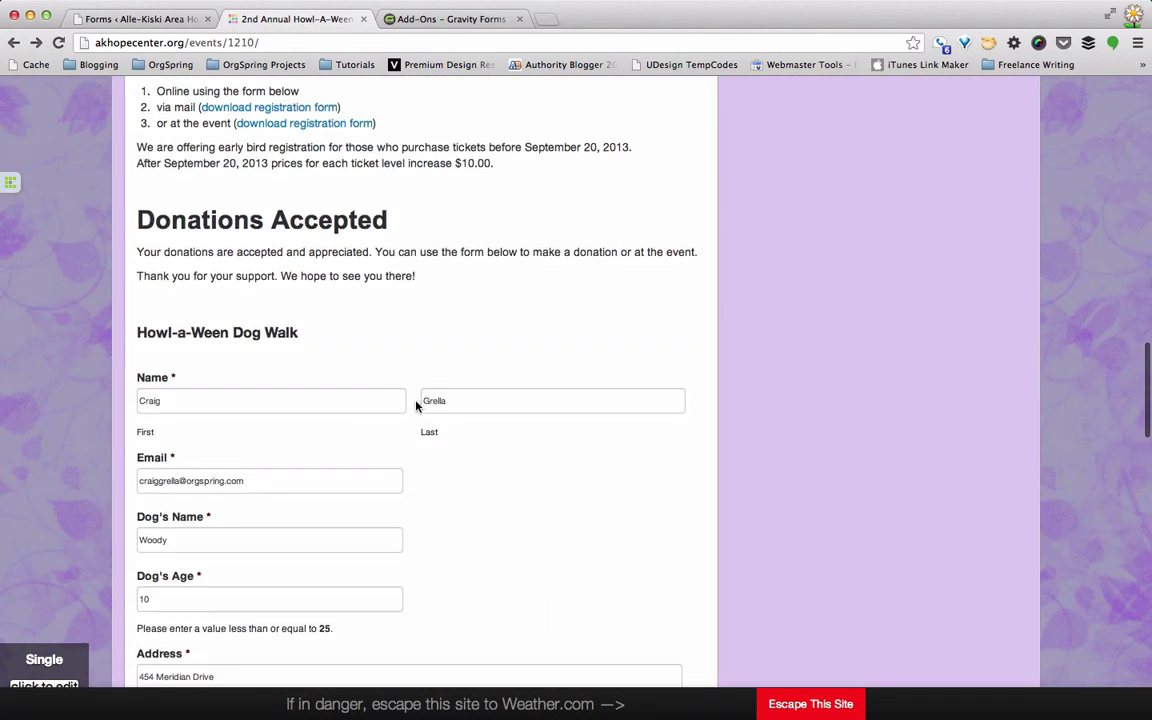
left_click(58, 43)
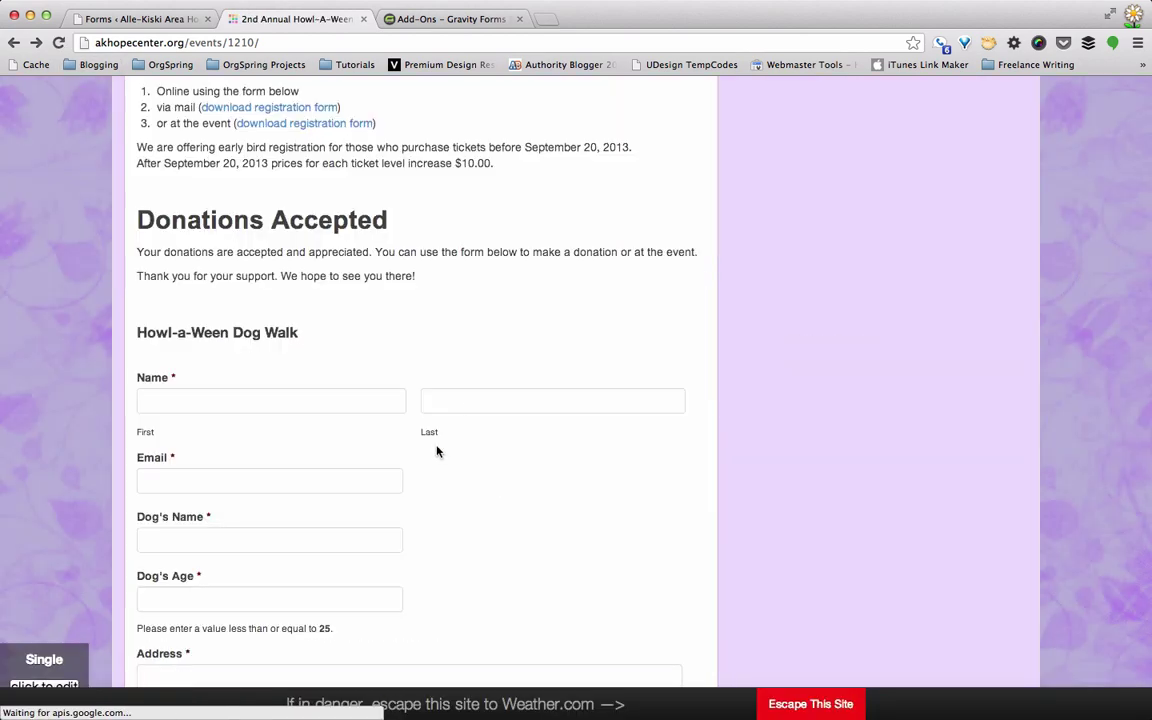
Step: Examine the blank Howl-a-Ween Dog Walk form from the name fields through ticket types, additional donation, waiver and signature
scroll(437, 451, "down", 1)
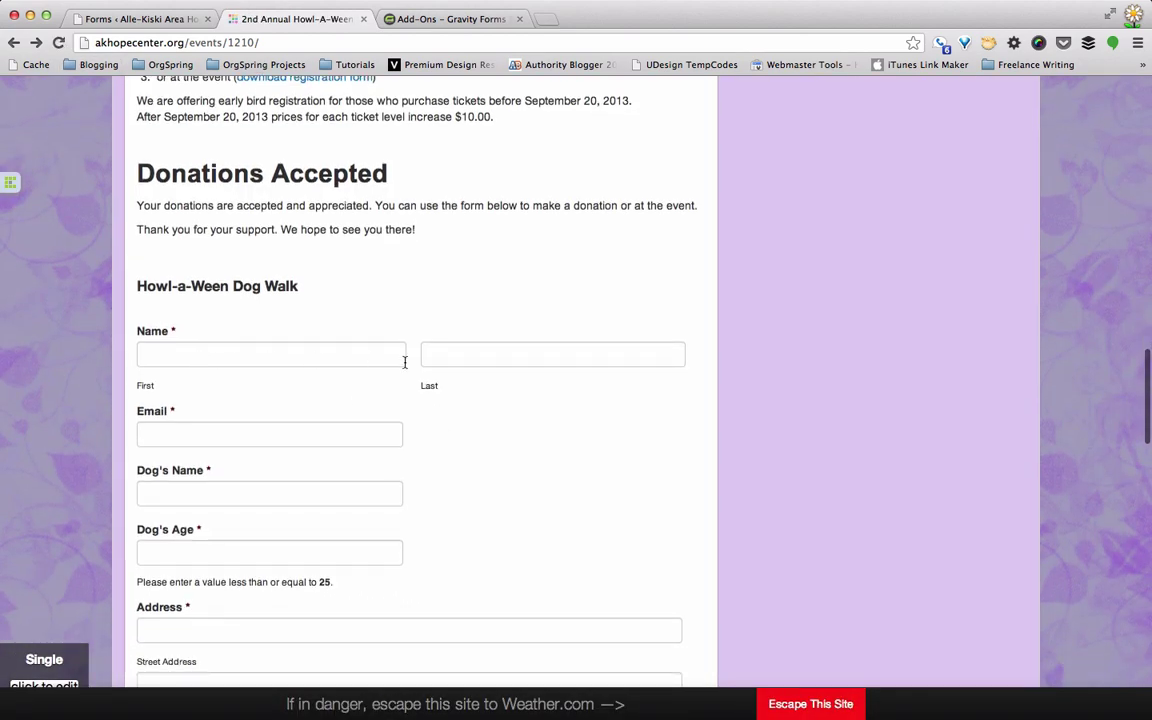
scroll(277, 432, "down", 1)
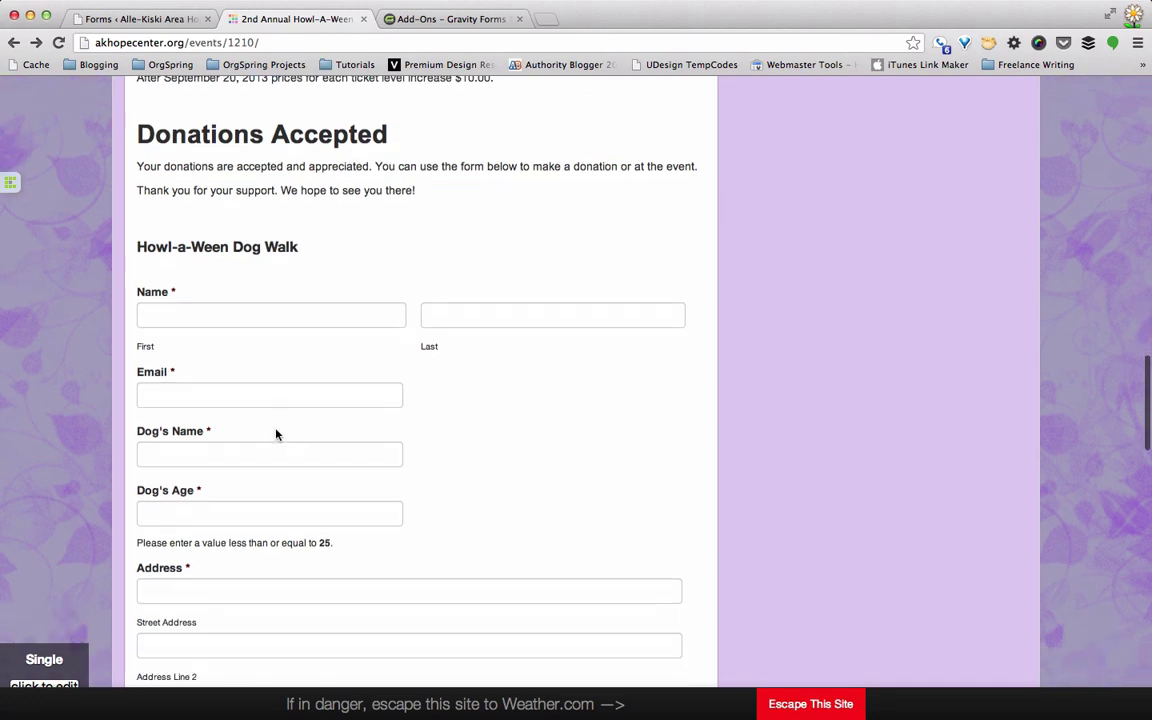
scroll(275, 452, "down", 2)
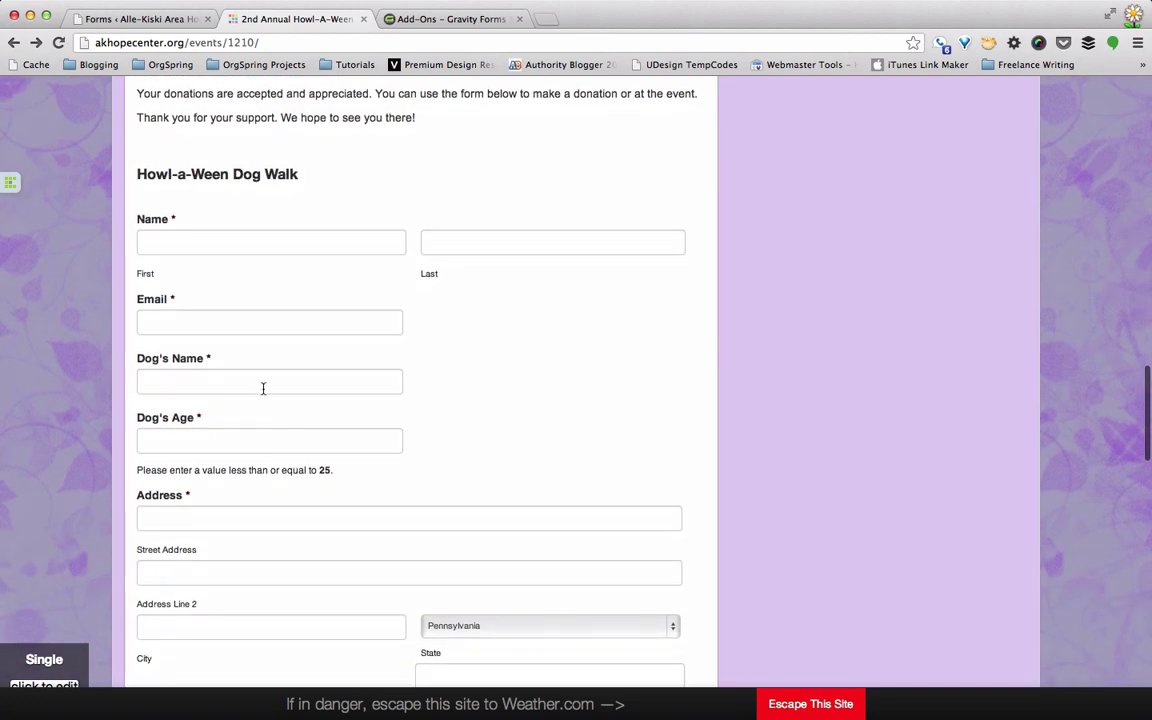
scroll(266, 444, "down", 3)
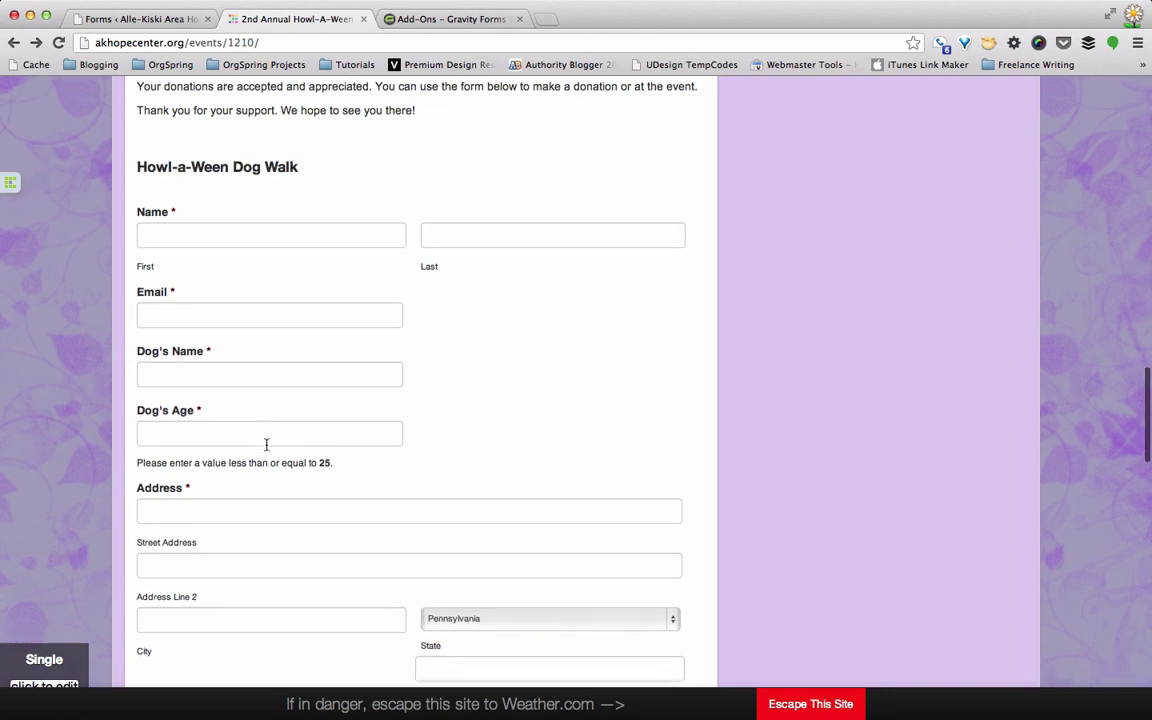
scroll(266, 445, "down", 6)
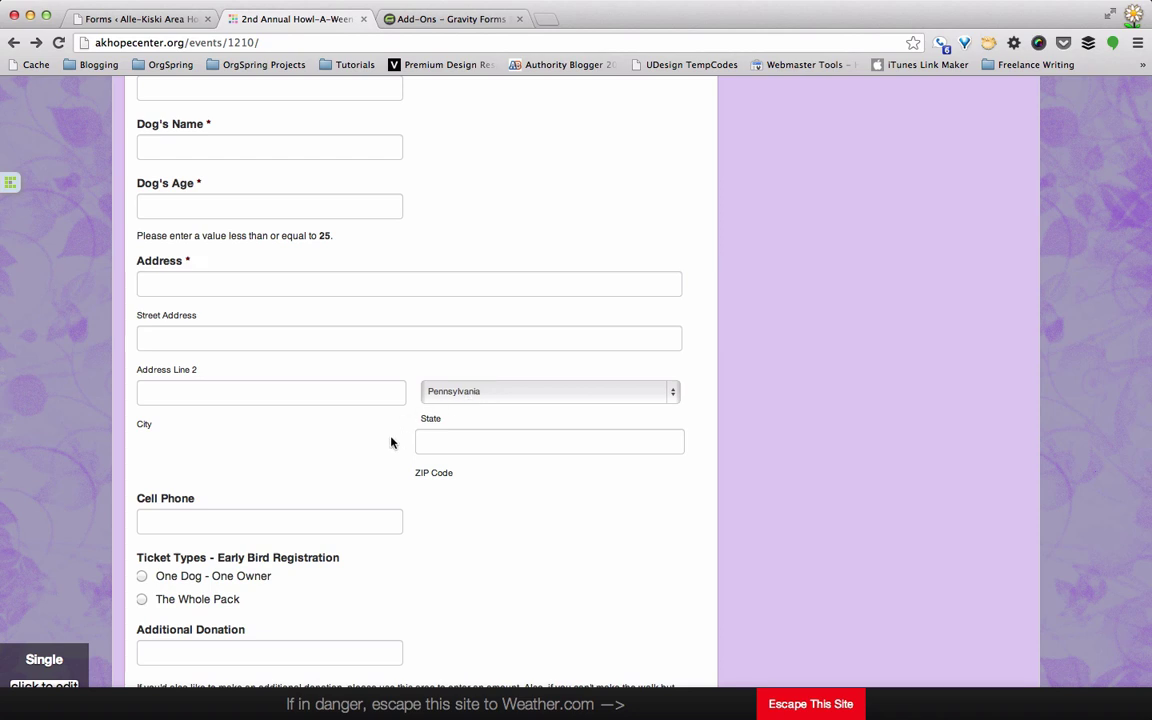
scroll(391, 443, "down", 3)
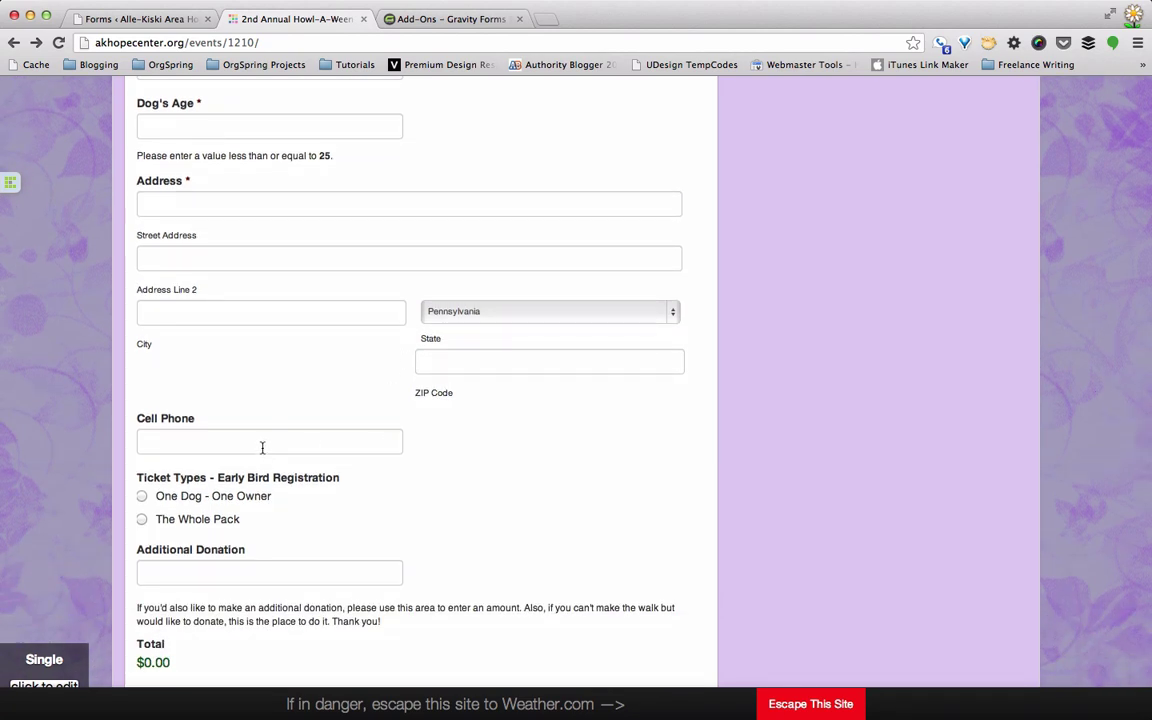
scroll(180, 145, "down", 1)
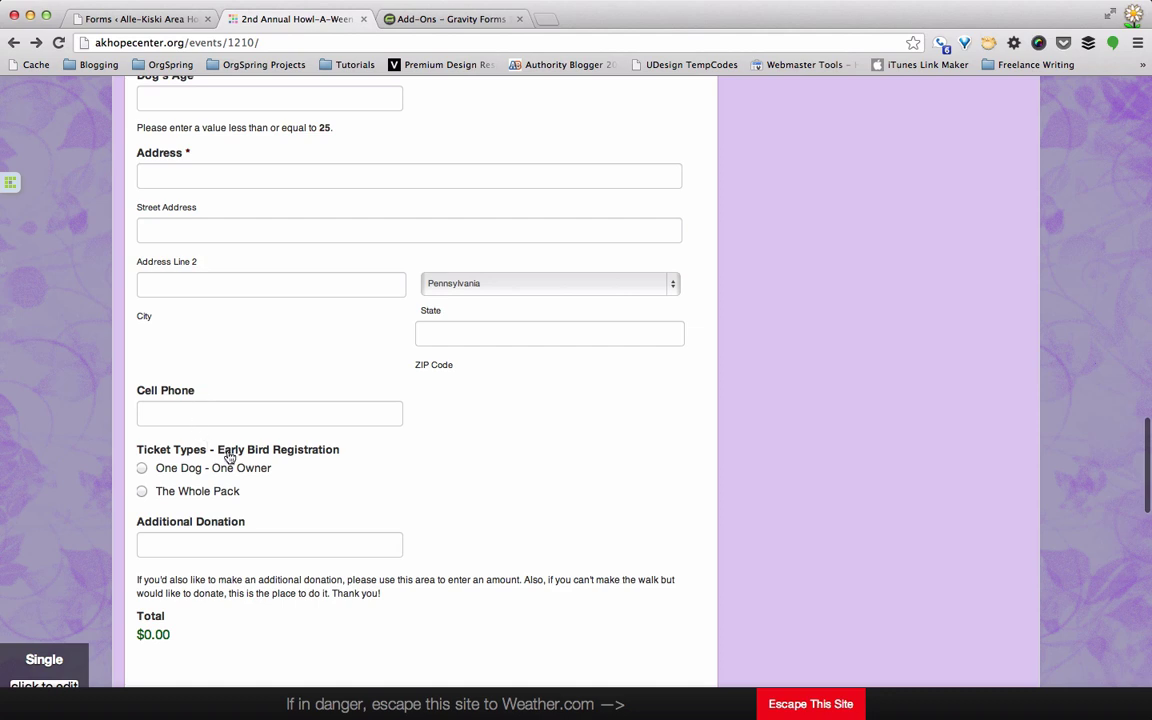
scroll(231, 481, "down", 2)
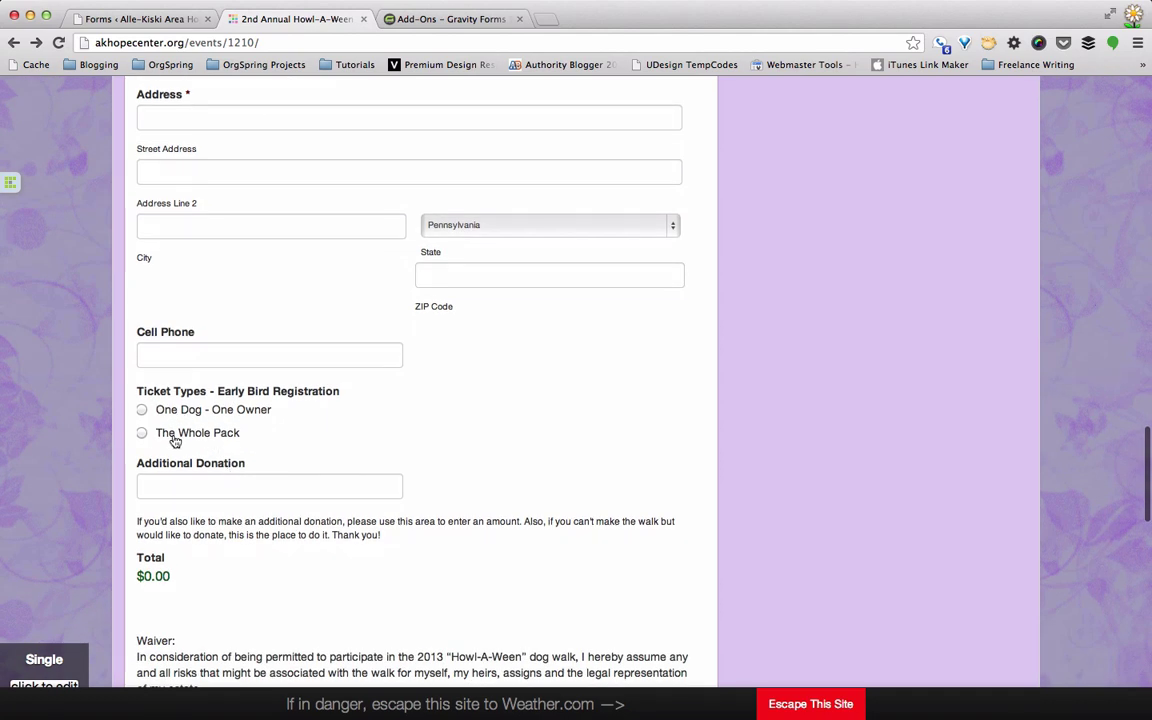
scroll(216, 420, "down", 3)
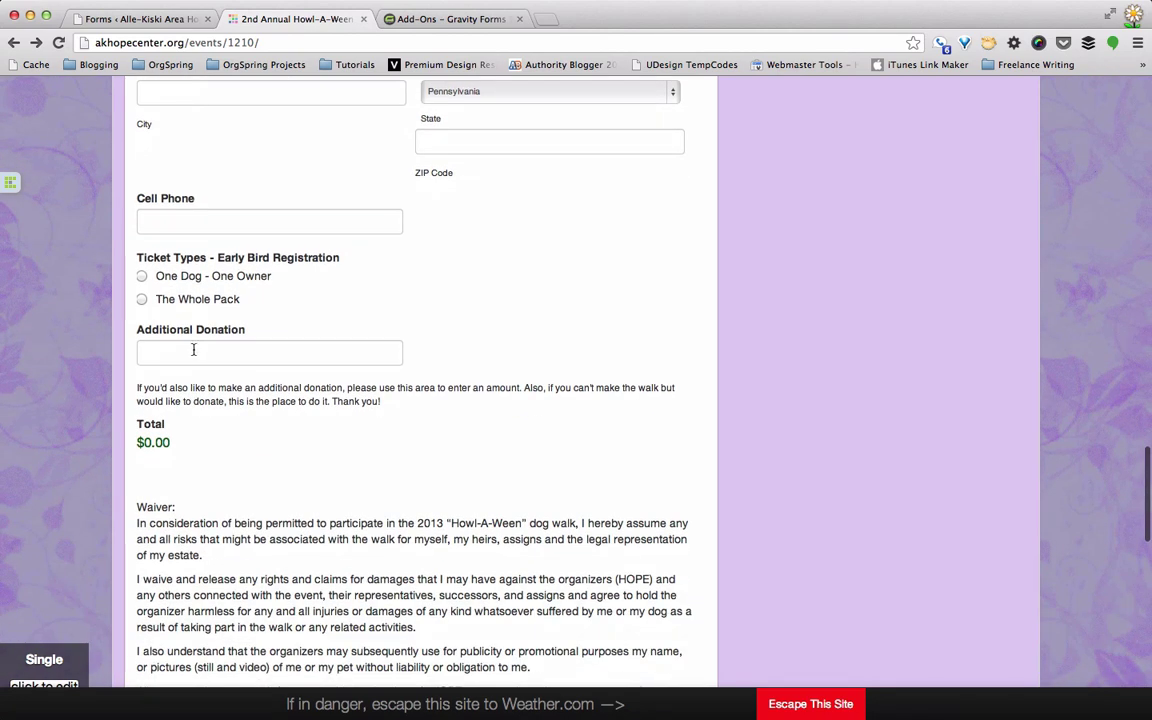
scroll(227, 354, "down", 5)
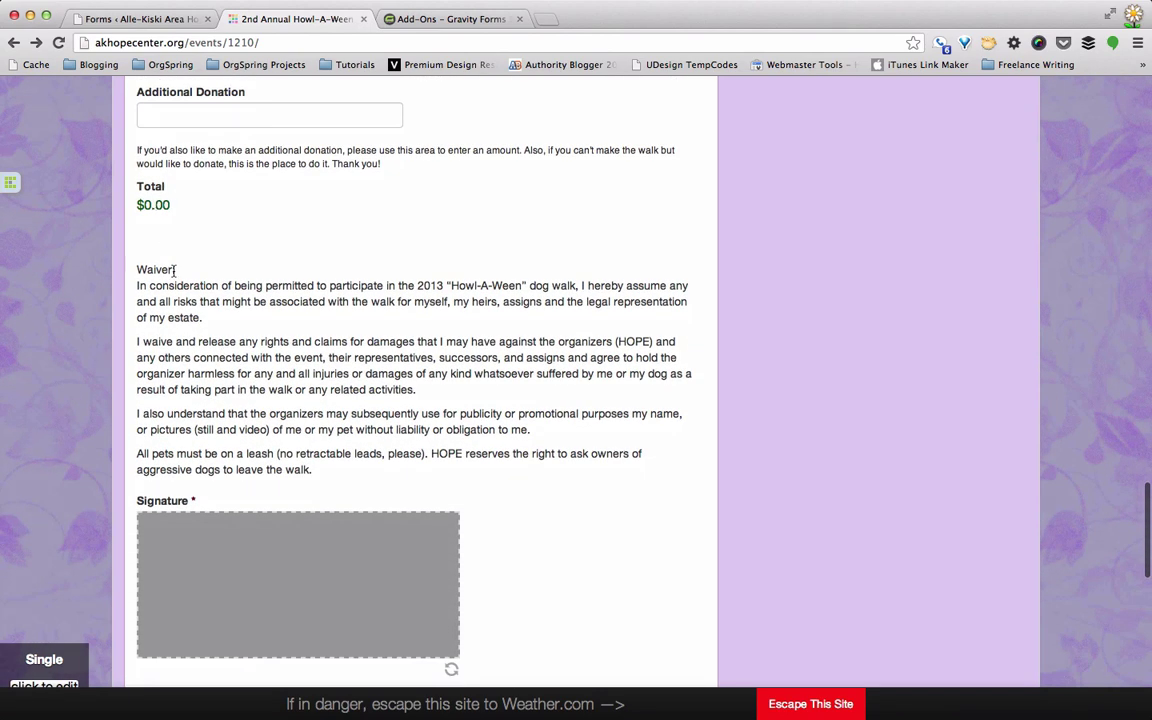
Step: Look over the event form's signature and Register area, and return to the Form Editor to look through the matching fields
scroll(215, 389, "down", 2)
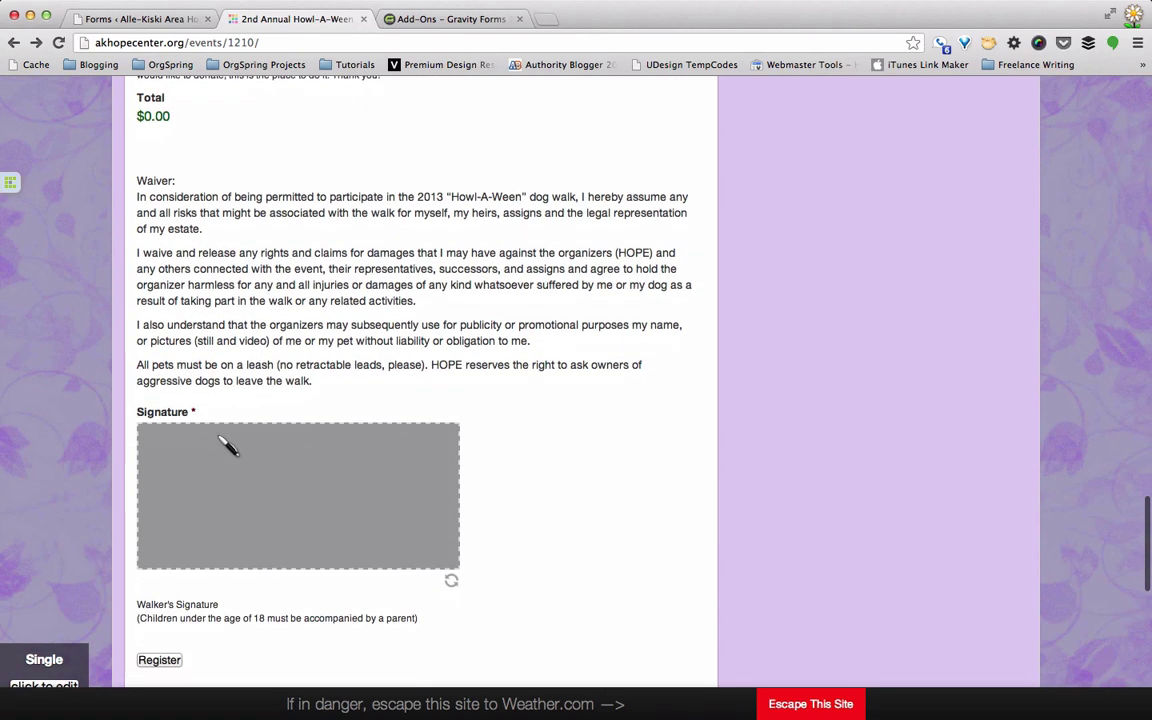
scroll(175, 487, "down", 4)
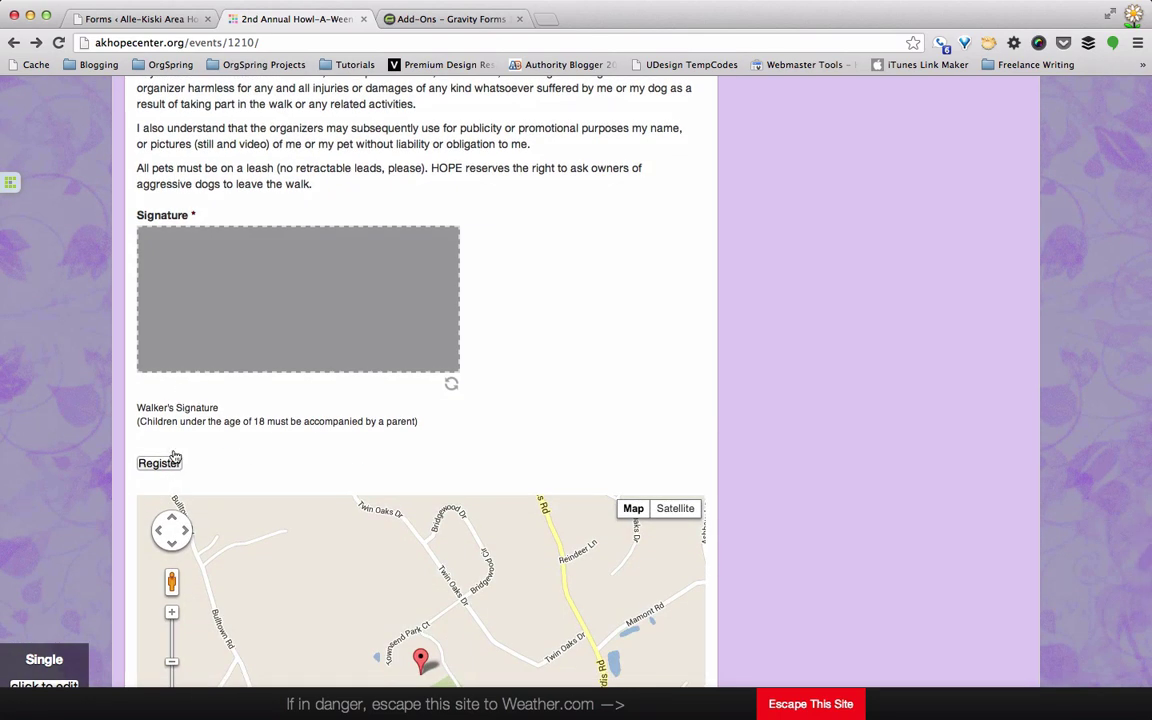
left_click(152, 20)
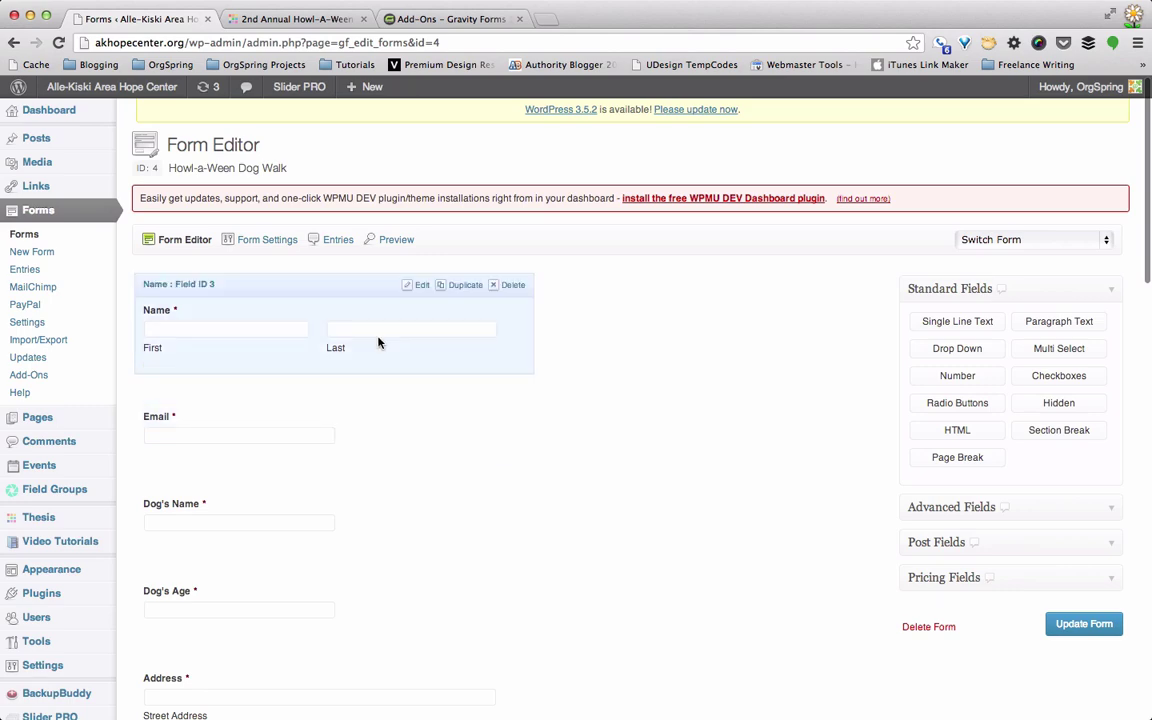
scroll(306, 320, "down", 3)
scroll(307, 318, "down", 12)
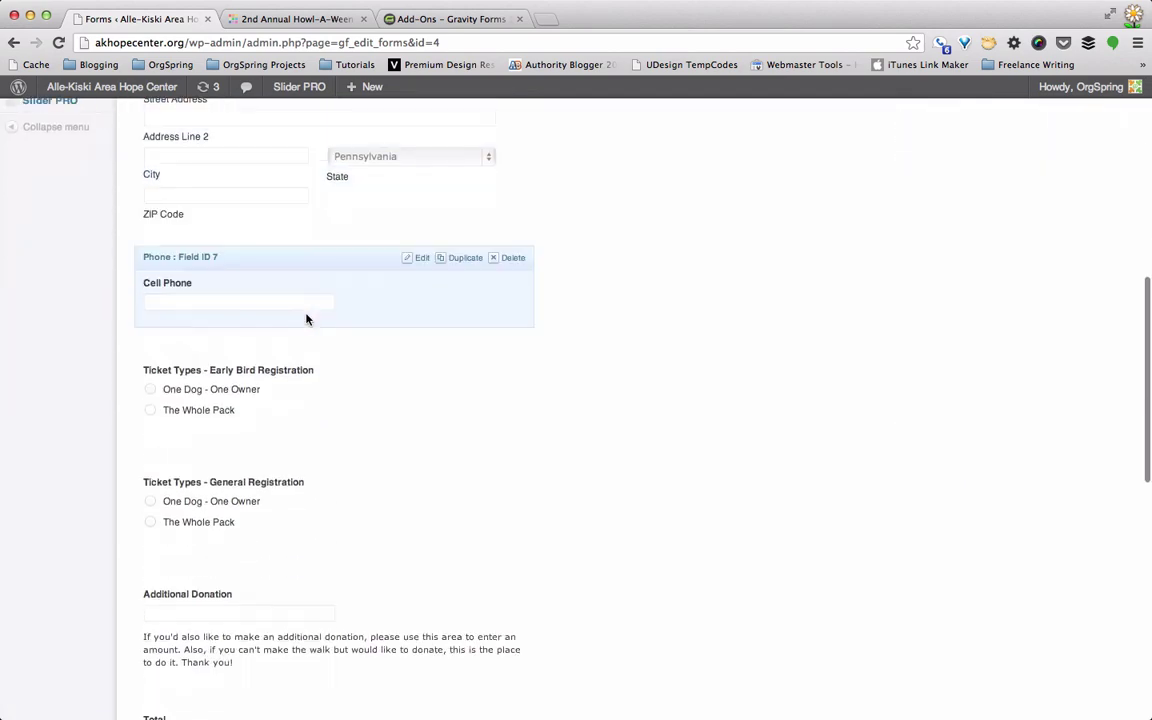
scroll(307, 316, "up", 15)
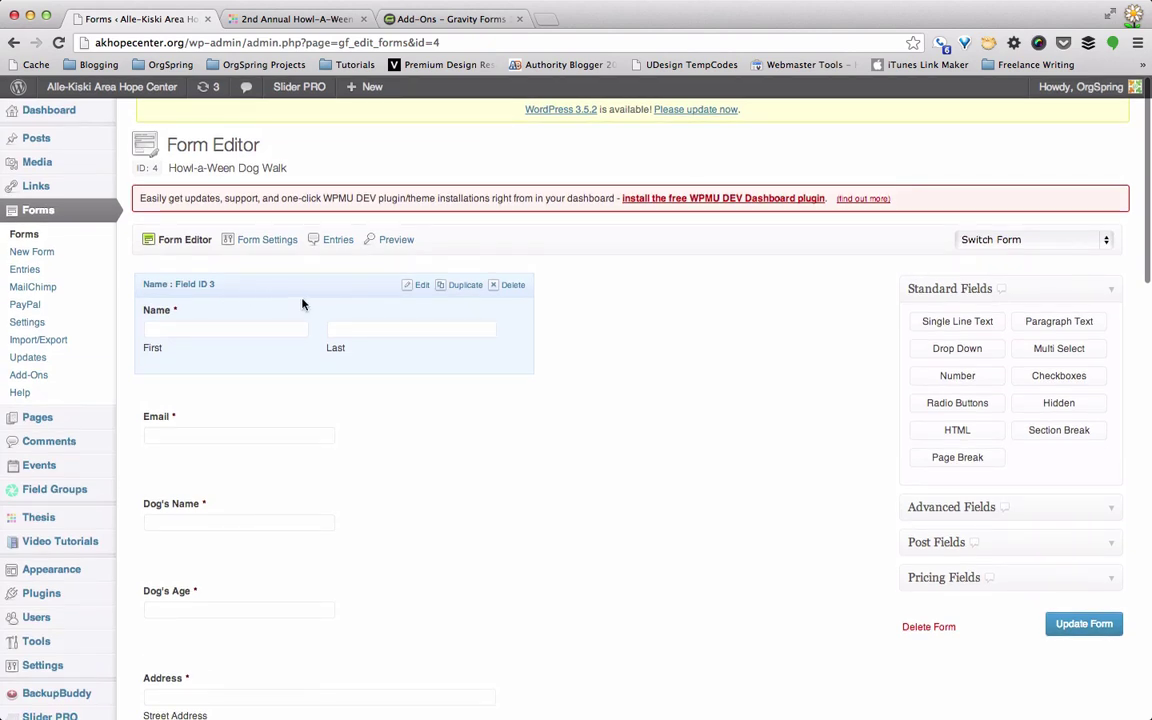
Step: Show the Advanced Fields and review the Name field's label, format and Required rule before closing its settings
left_click(1030, 508)
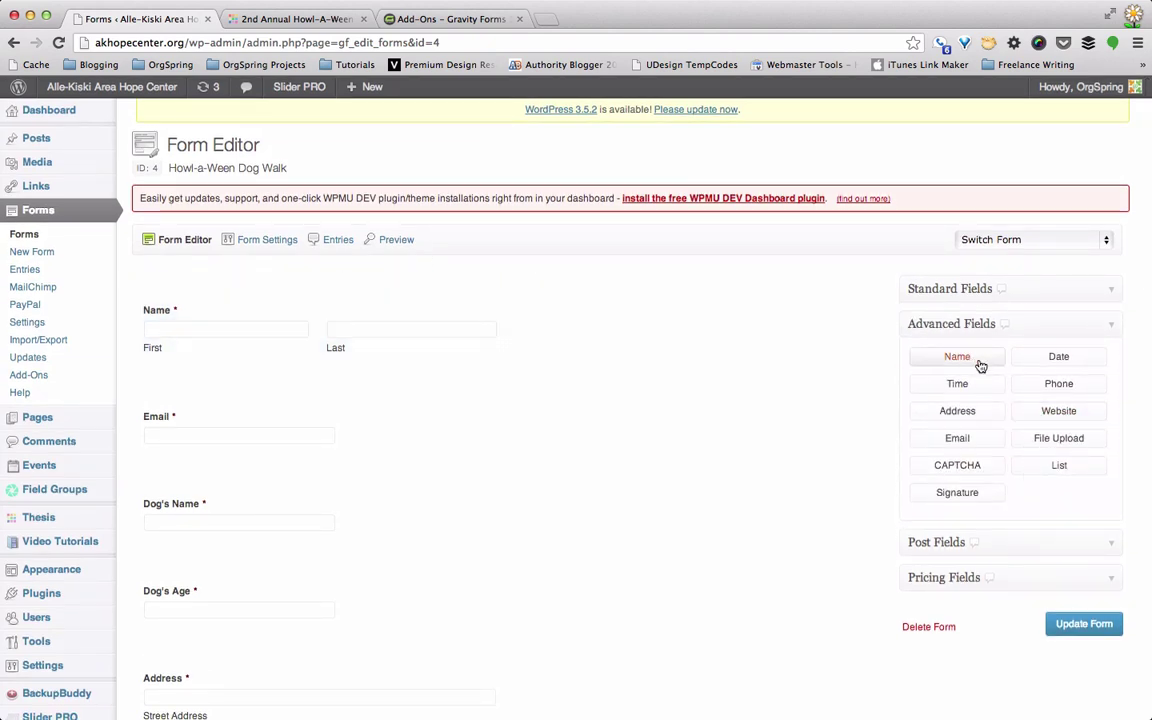
mouse_move(316, 372)
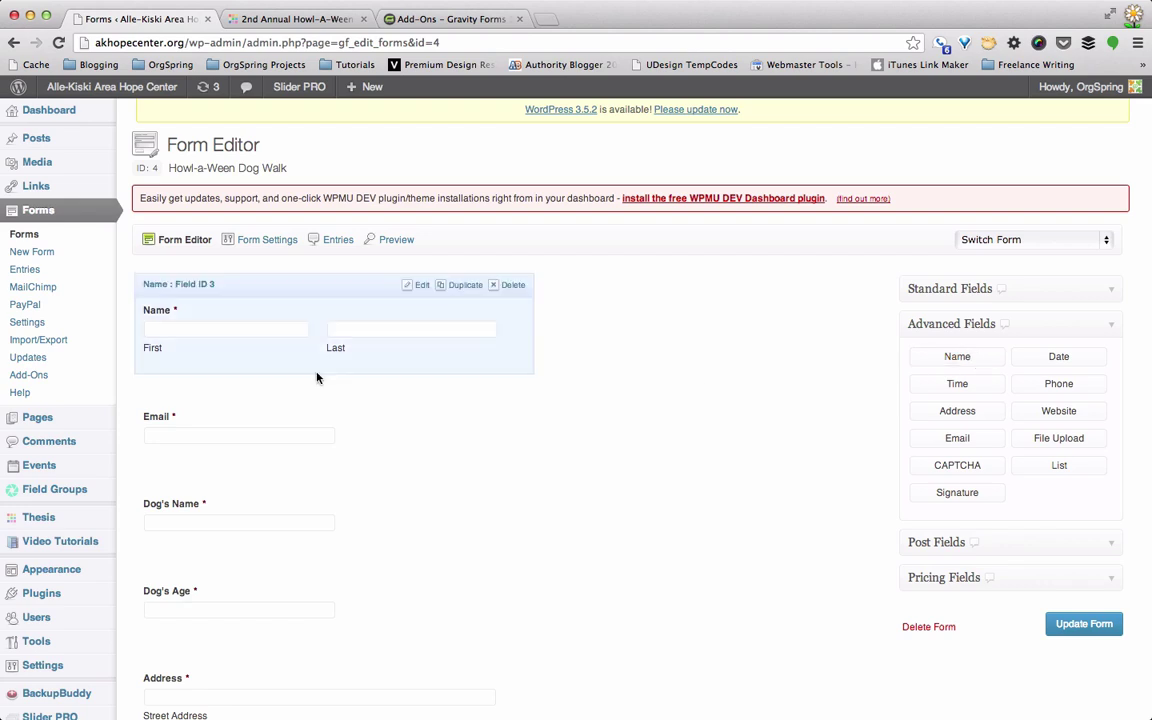
left_click(423, 287)
scroll(332, 419, "down", 1)
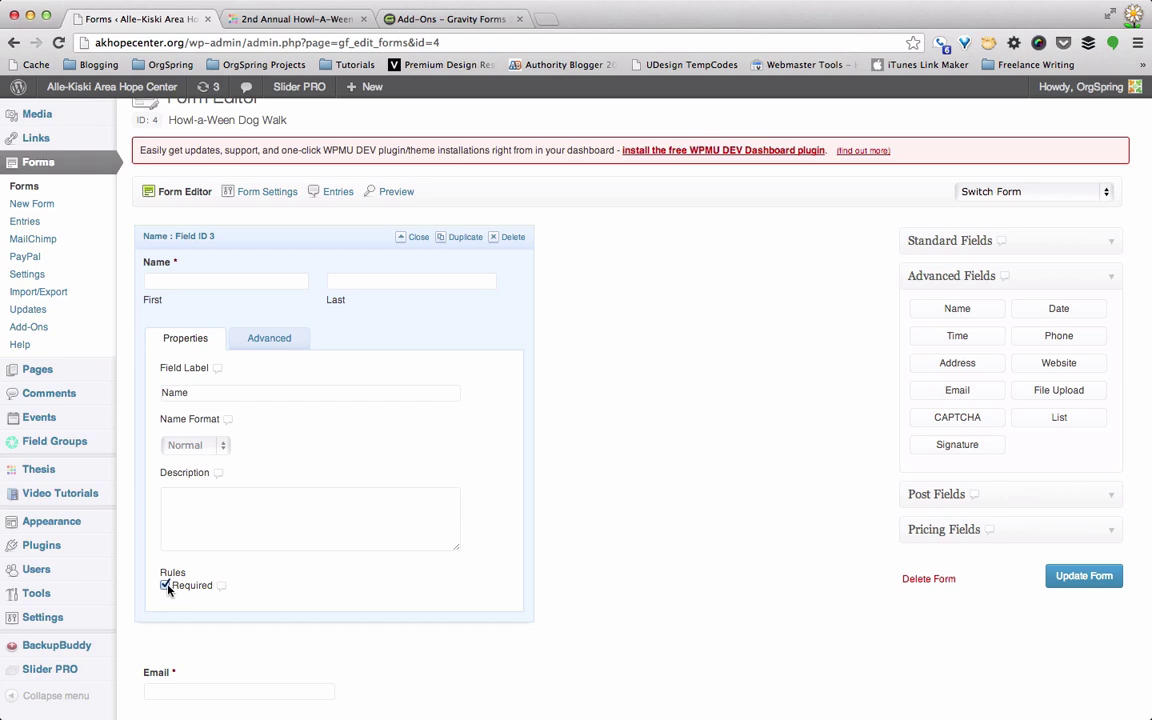
left_click(412, 237)
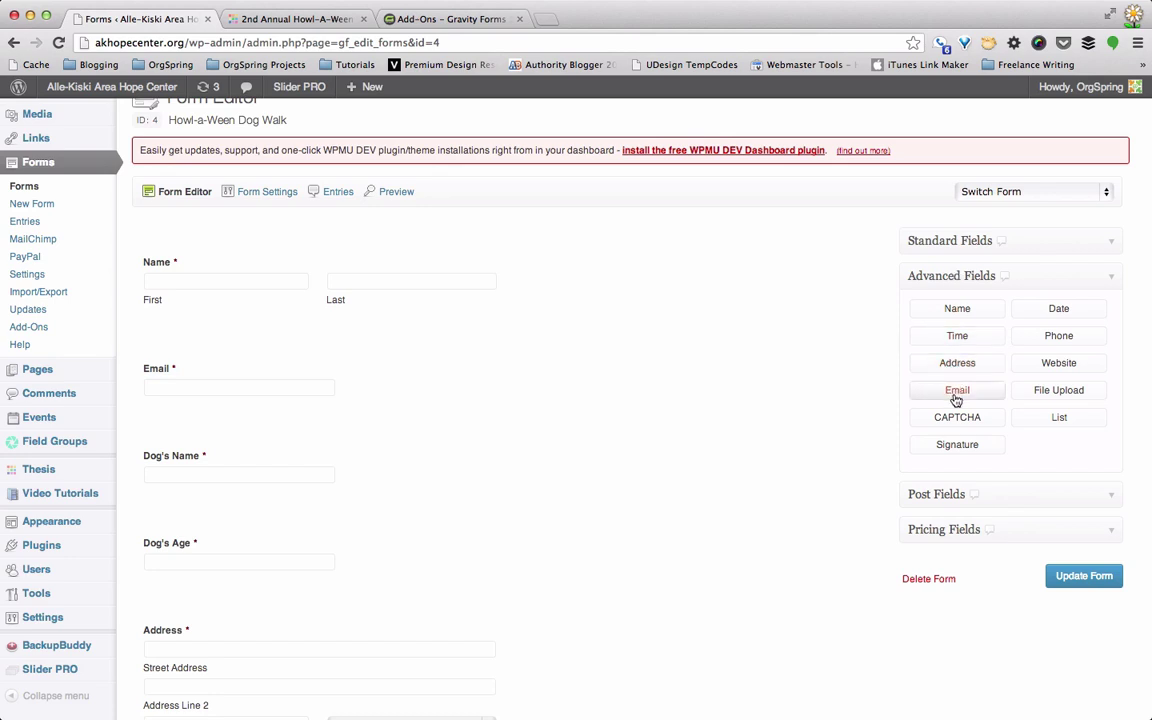
Step: Review the Email field's label, confirmation option and Required rule, and close its settings
left_click(232, 352)
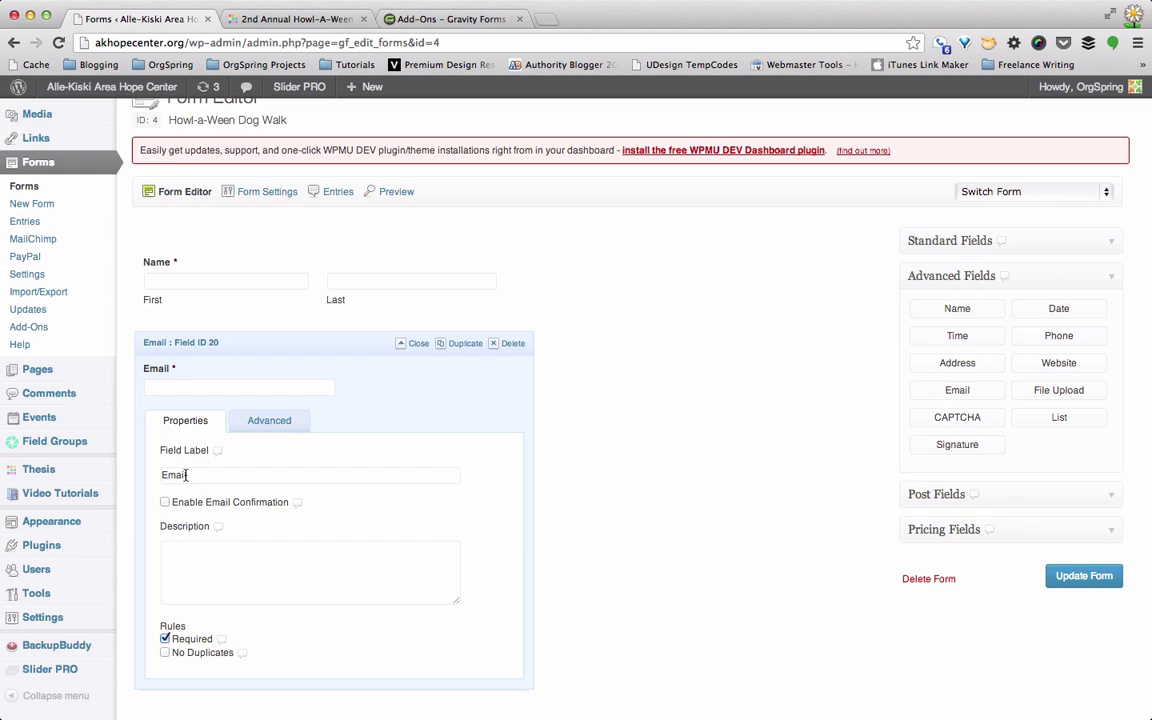
scroll(185, 478, "down", 3)
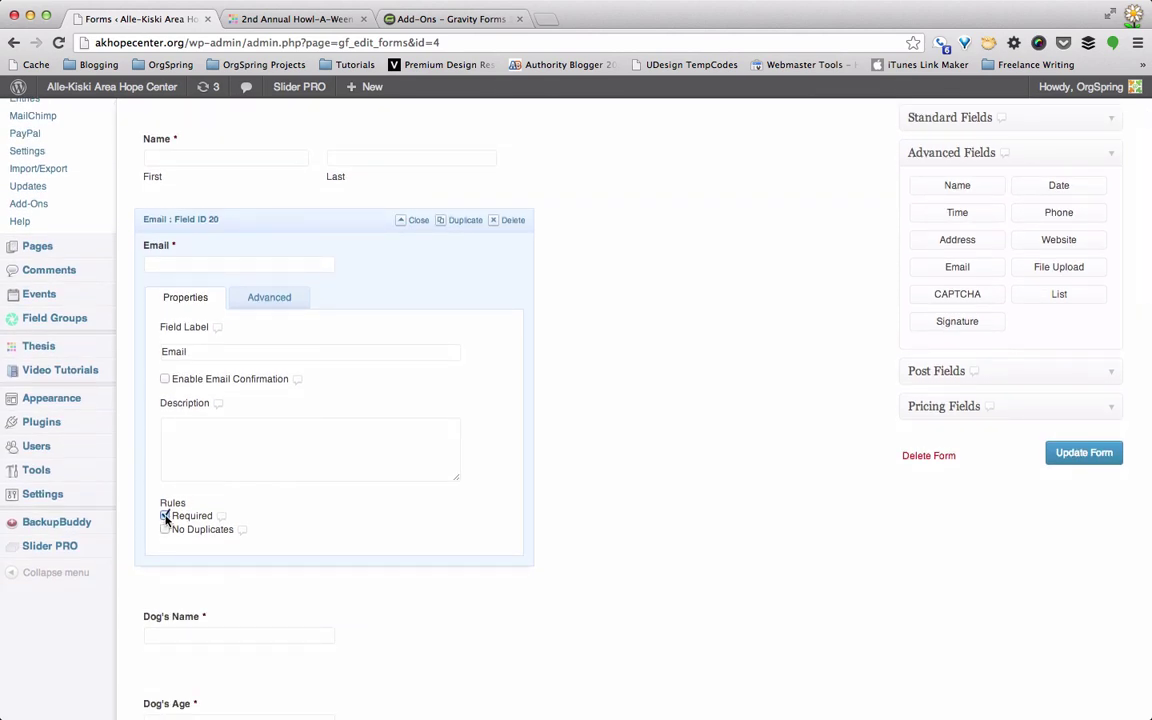
left_click(418, 222)
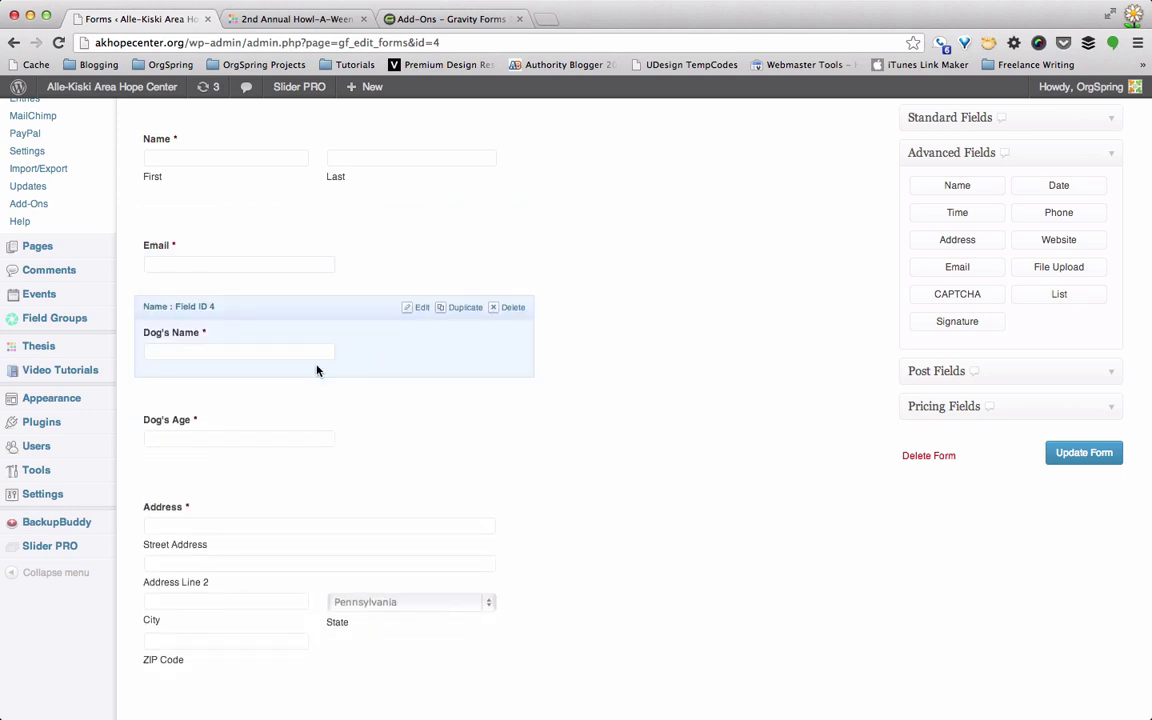
Step: Review the Dog's Name field's label, name format and Required rule, and close its settings
scroll(286, 340, "up", 2)
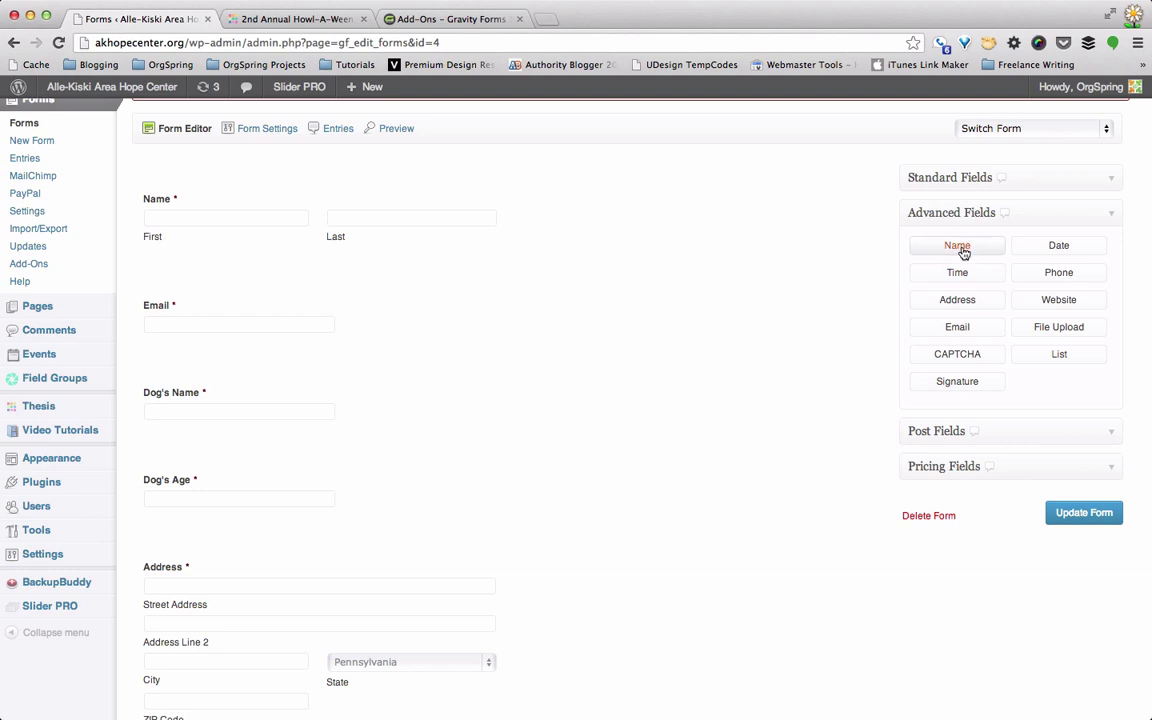
left_click(242, 405)
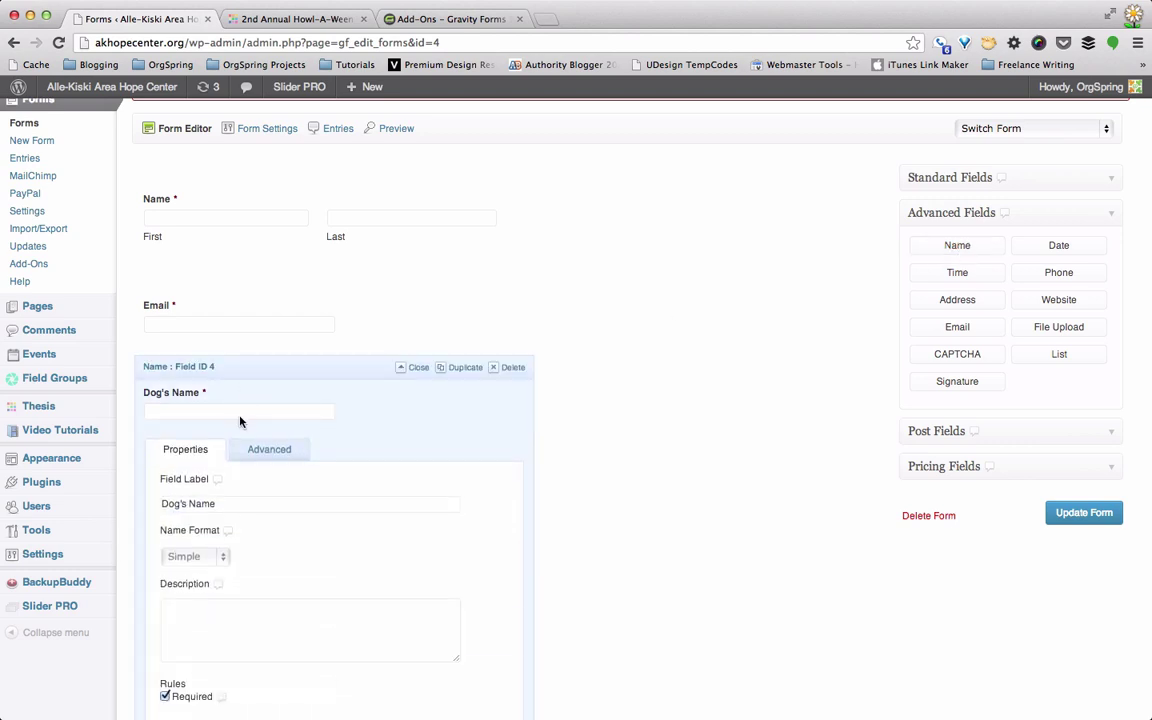
scroll(228, 478, "down", 3)
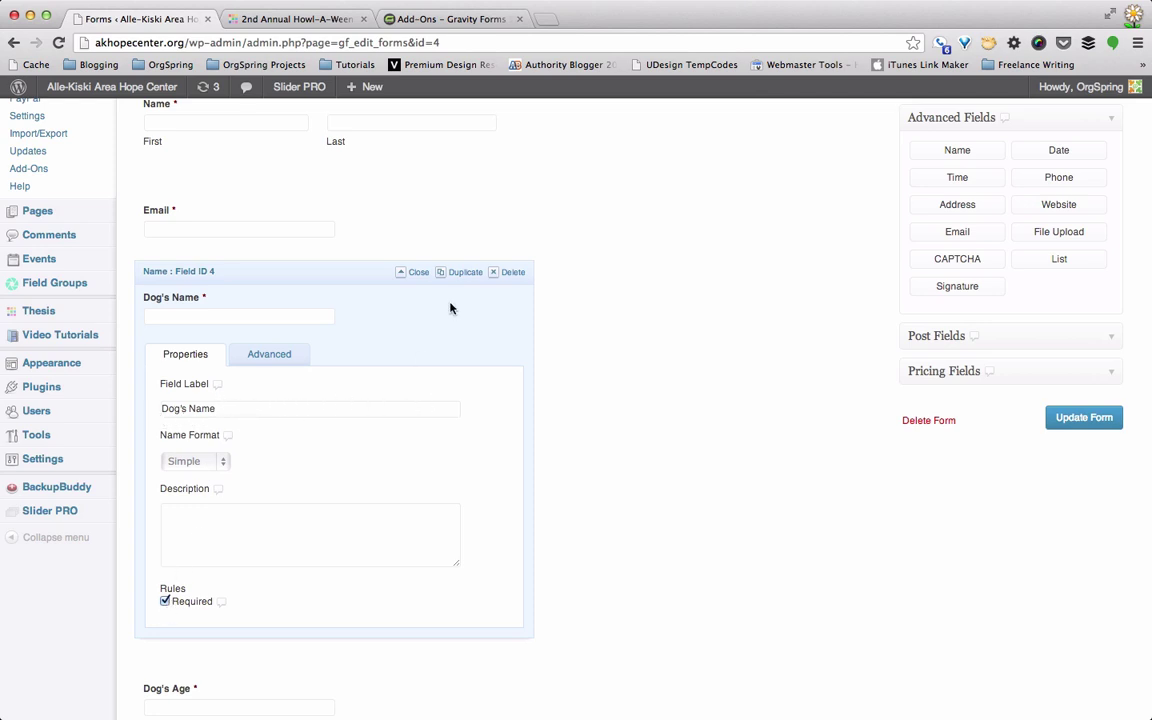
left_click(407, 273)
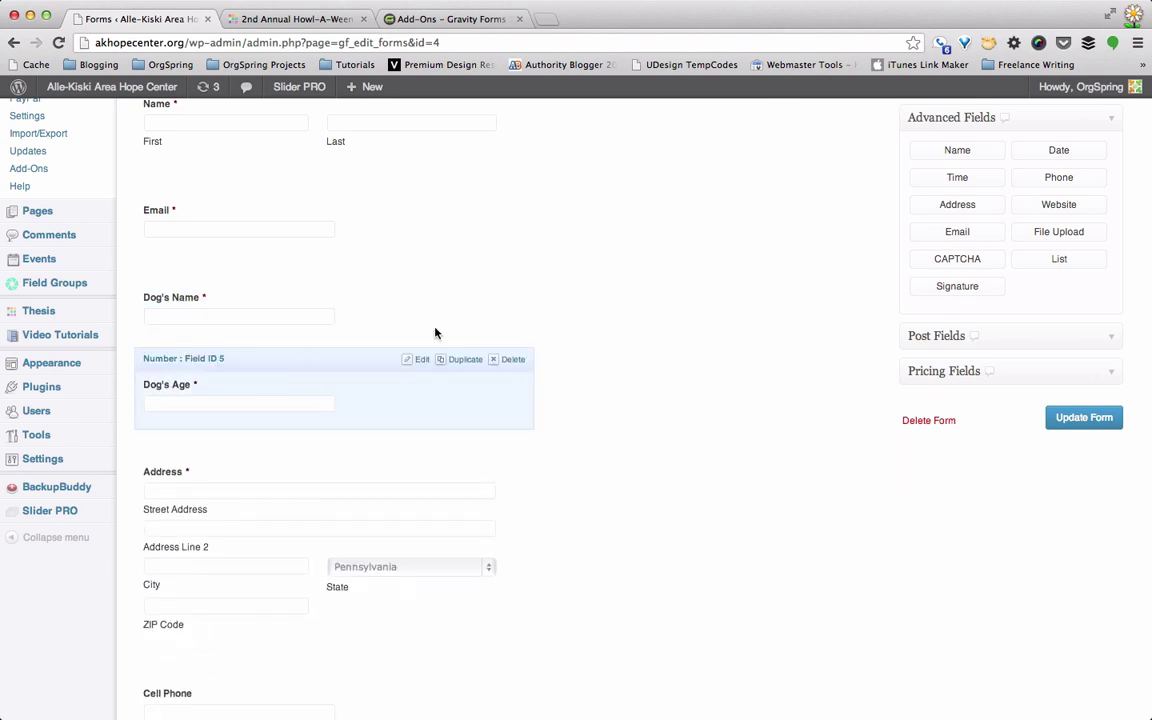
Step: Show the Standard Fields and examine the Dog's Age number field's format, range, calculation and rules settings
scroll(990, 194, "up", 2)
scroll(990, 196, "up", 4)
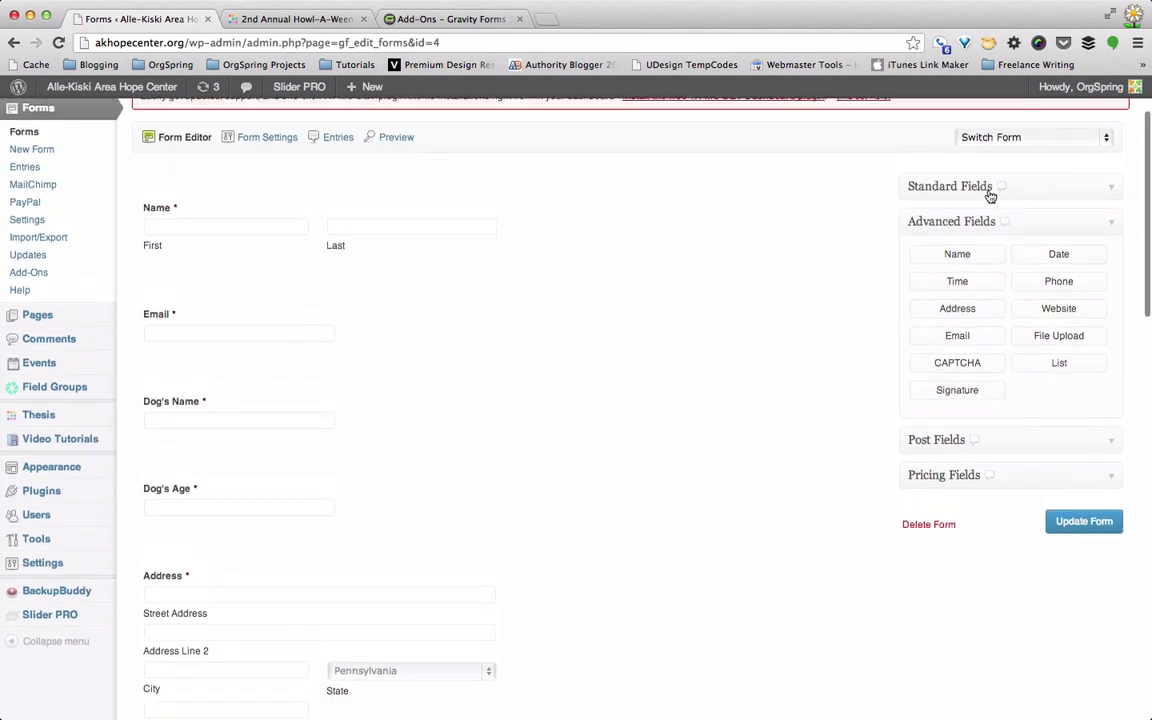
left_click(965, 231)
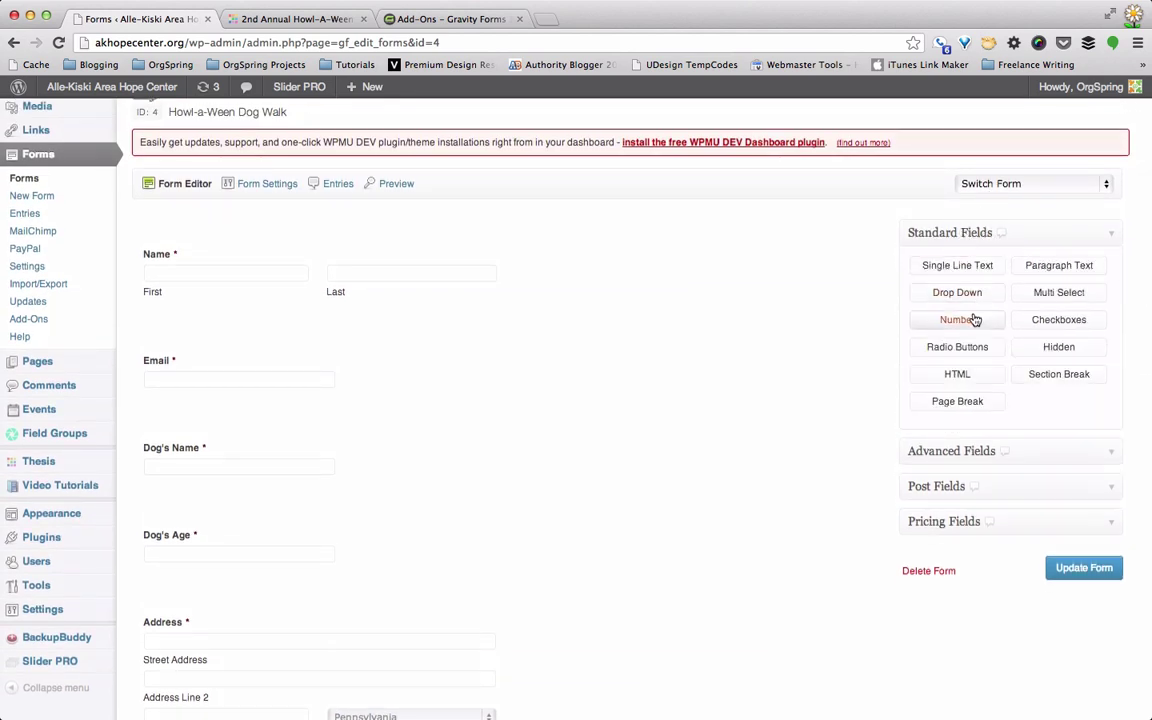
scroll(447, 525, "down", 2)
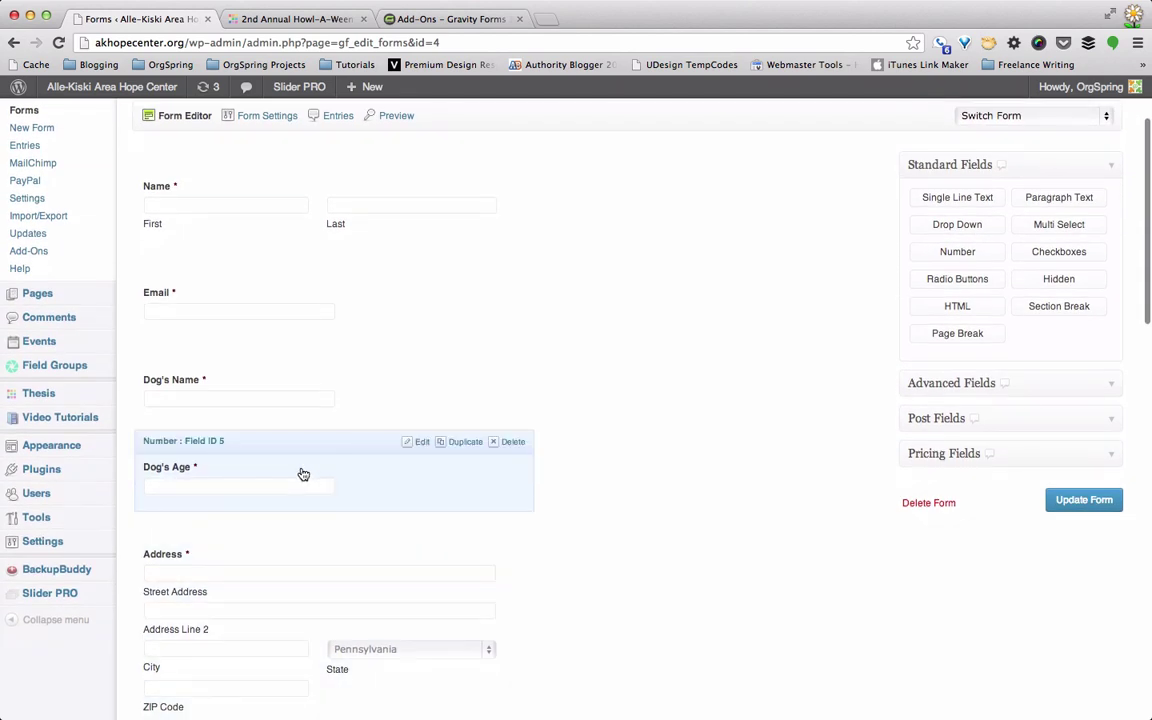
left_click(297, 473)
scroll(226, 545, "down", 3)
scroll(226, 545, "down", 1)
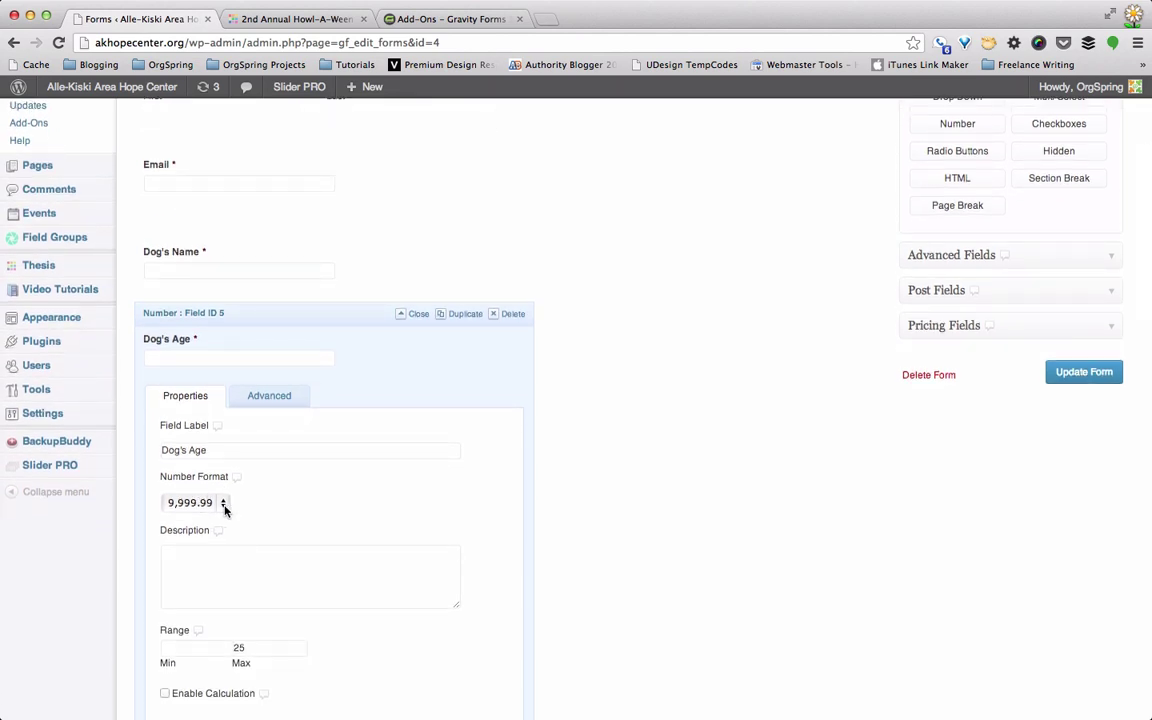
scroll(224, 510, "down", 2)
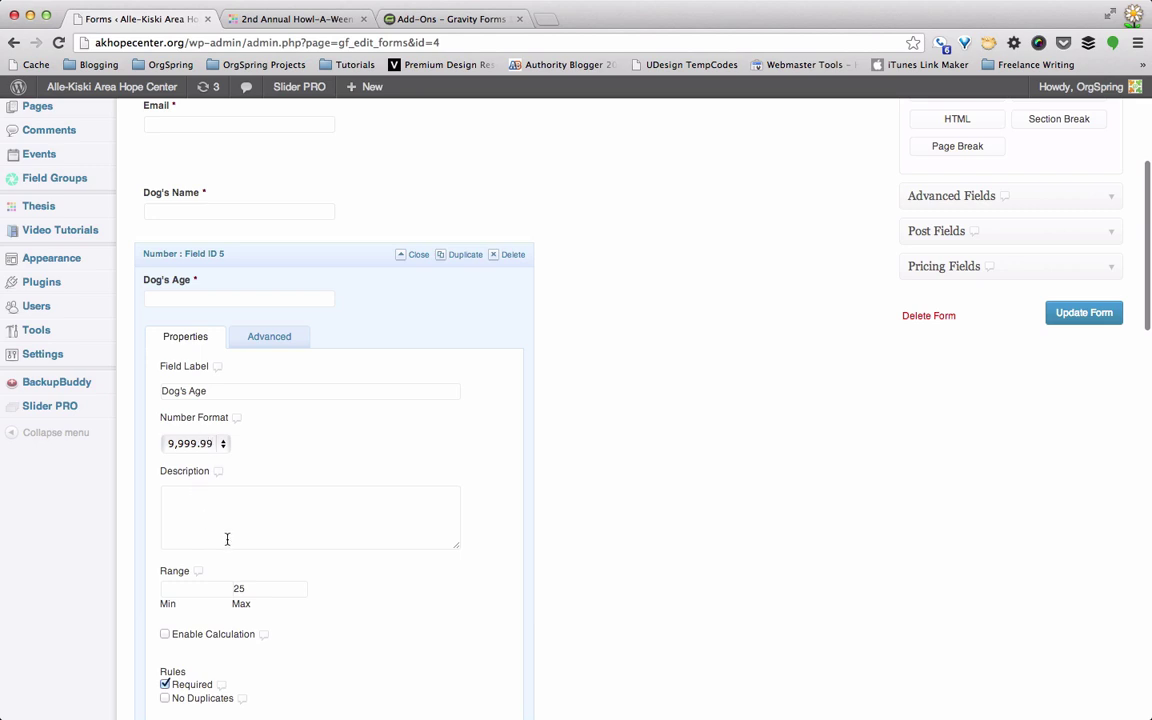
scroll(227, 543, "down", 3)
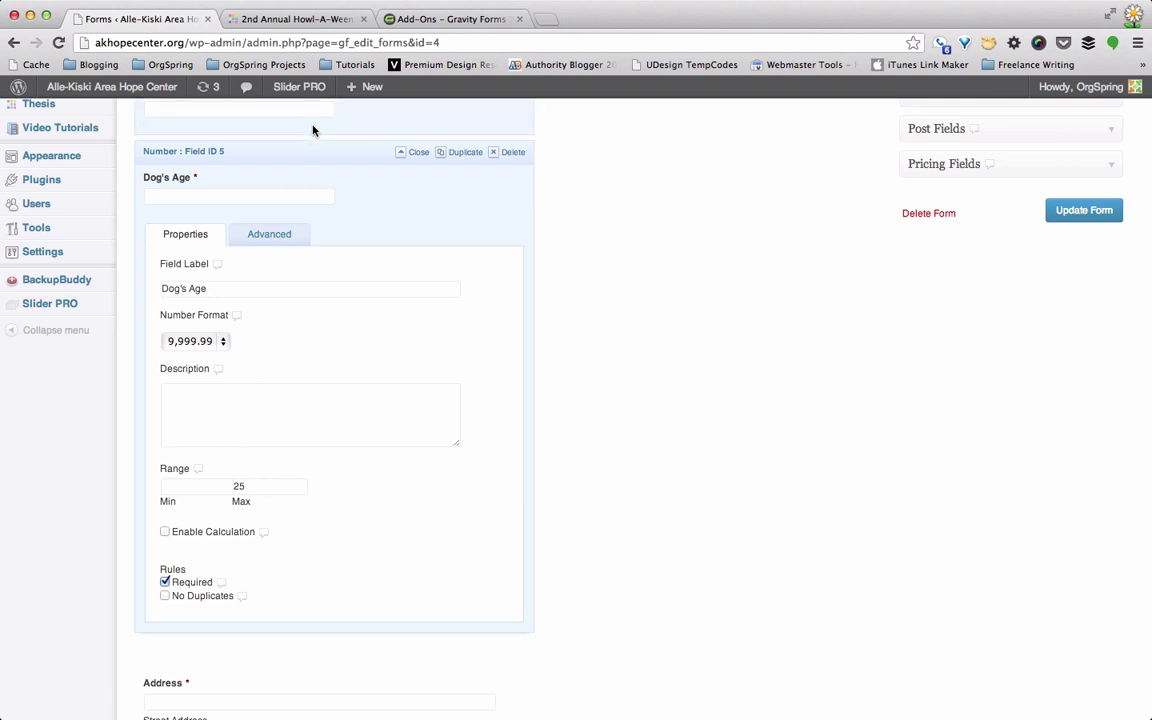
Step: Test the Dog's Age limit on the event page with 55, and return to the Form Editor to close that field's settings
left_click(303, 20)
scroll(290, 340, "up", 15)
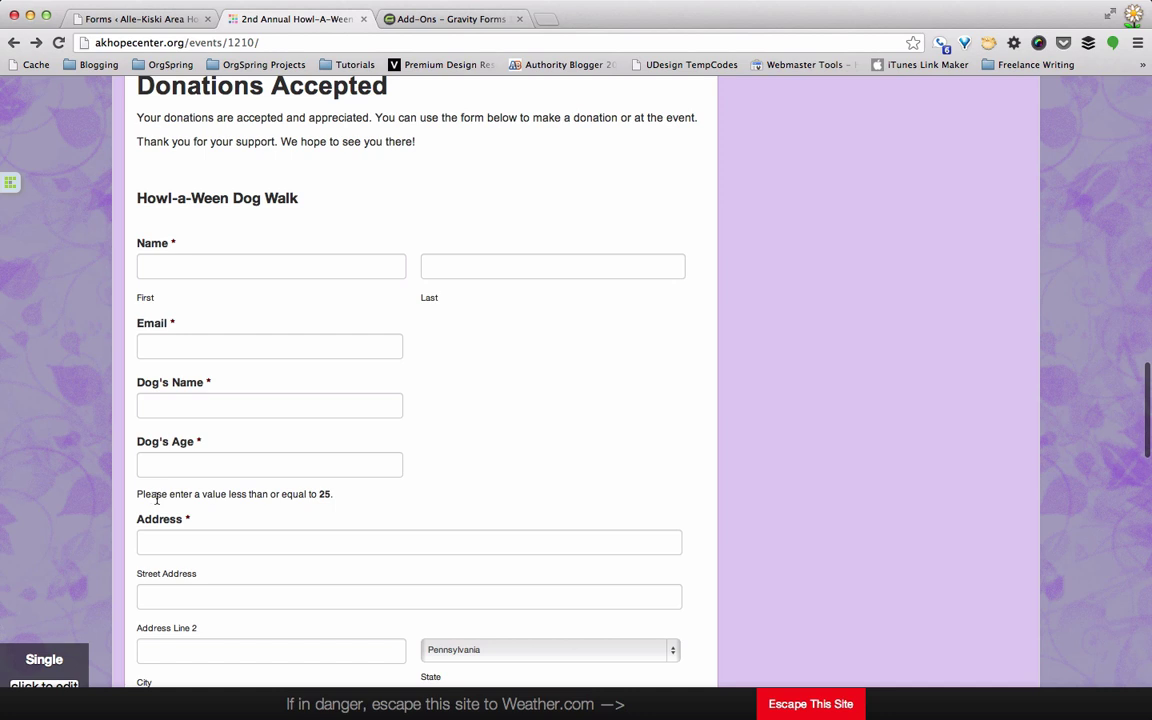
left_click(312, 471)
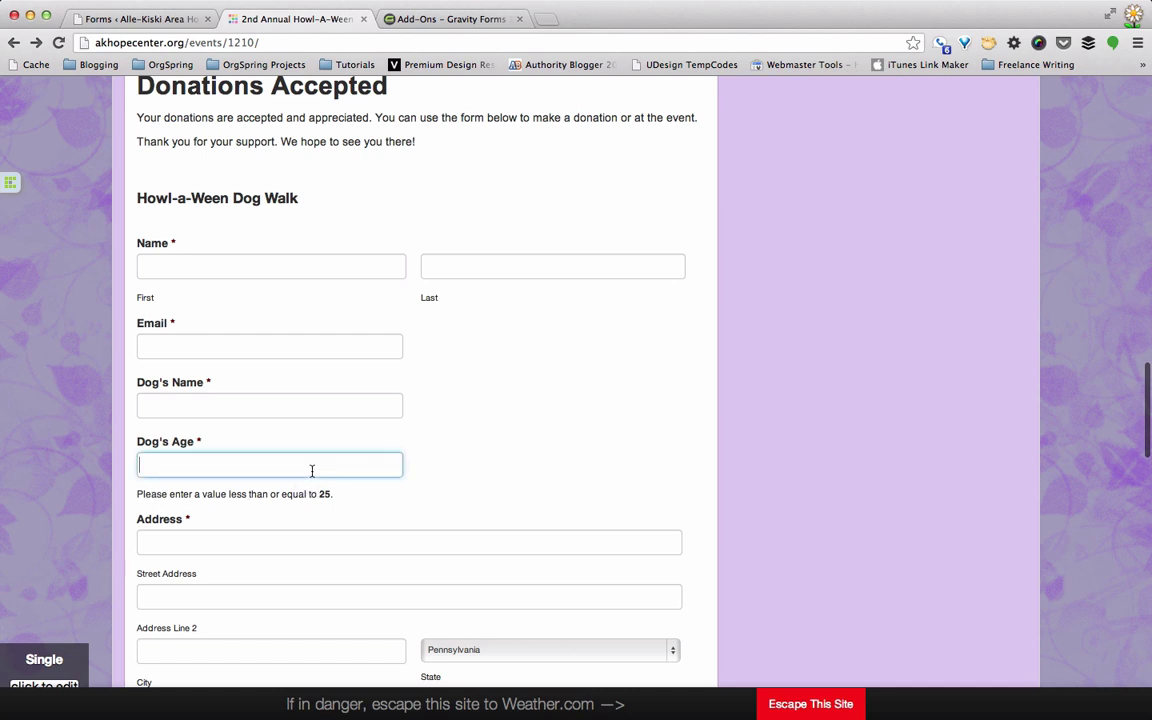
key("Tab")
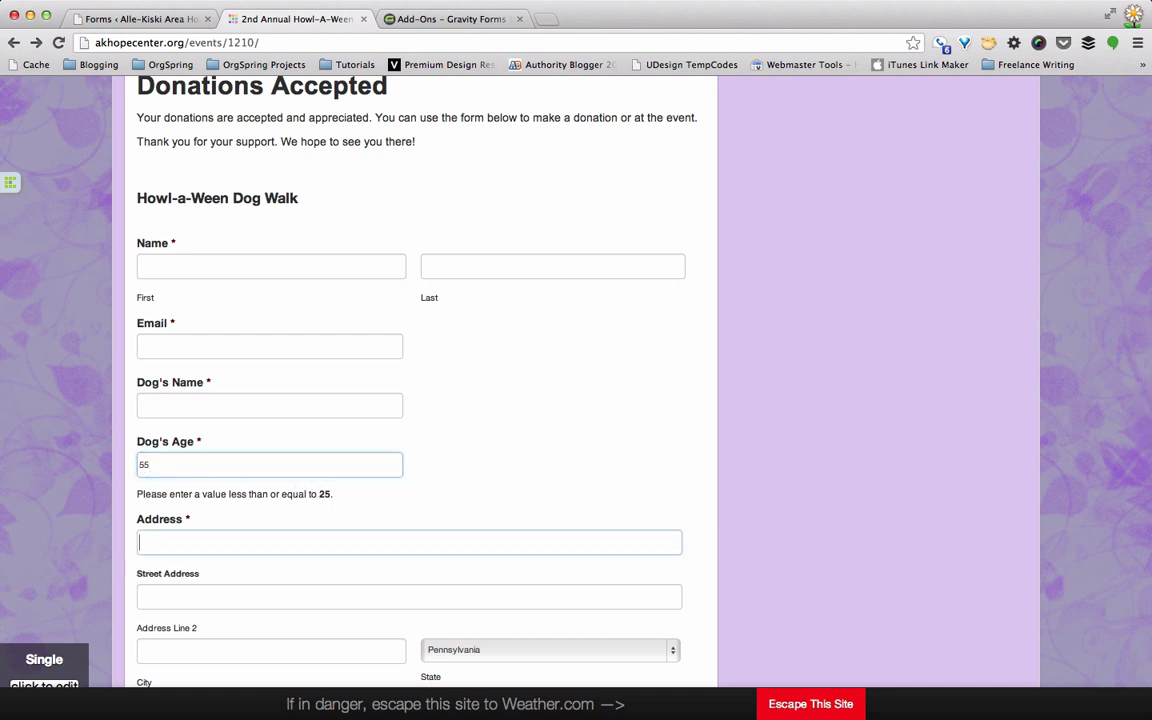
scroll(330, 490, "down", 1)
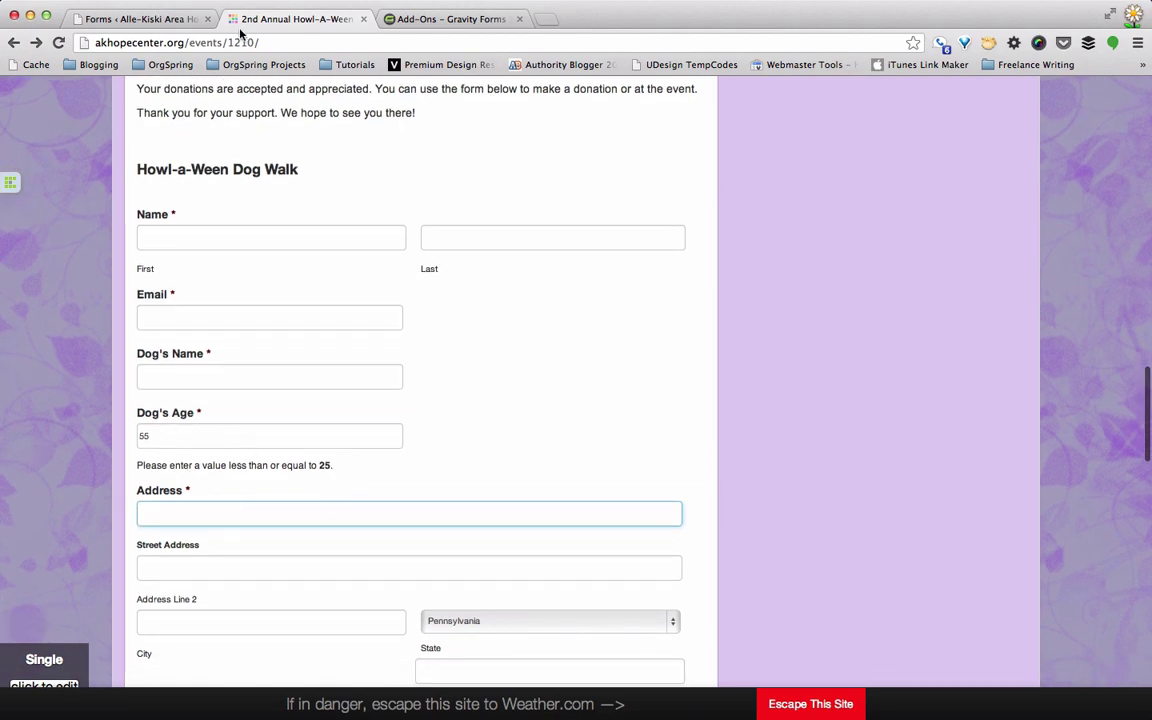
left_click(150, 20)
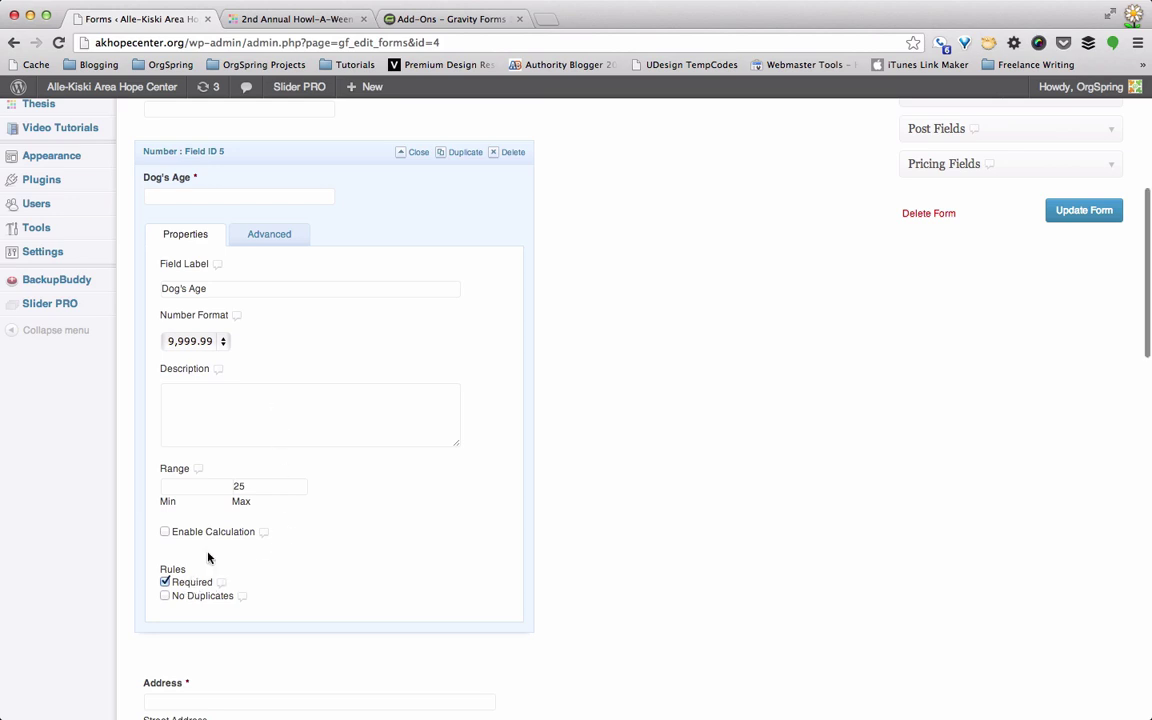
left_click(414, 152)
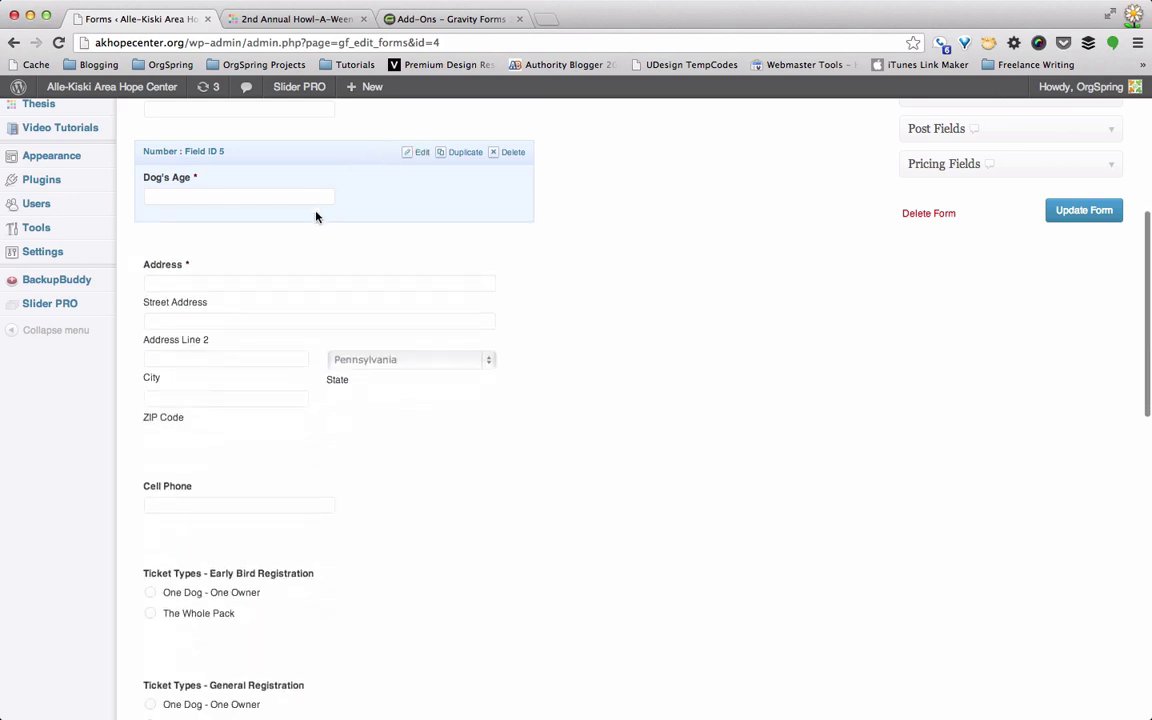
Step: Show the Advanced Fields again and open the Address field's properties for review
scroll(841, 278, "up", 5)
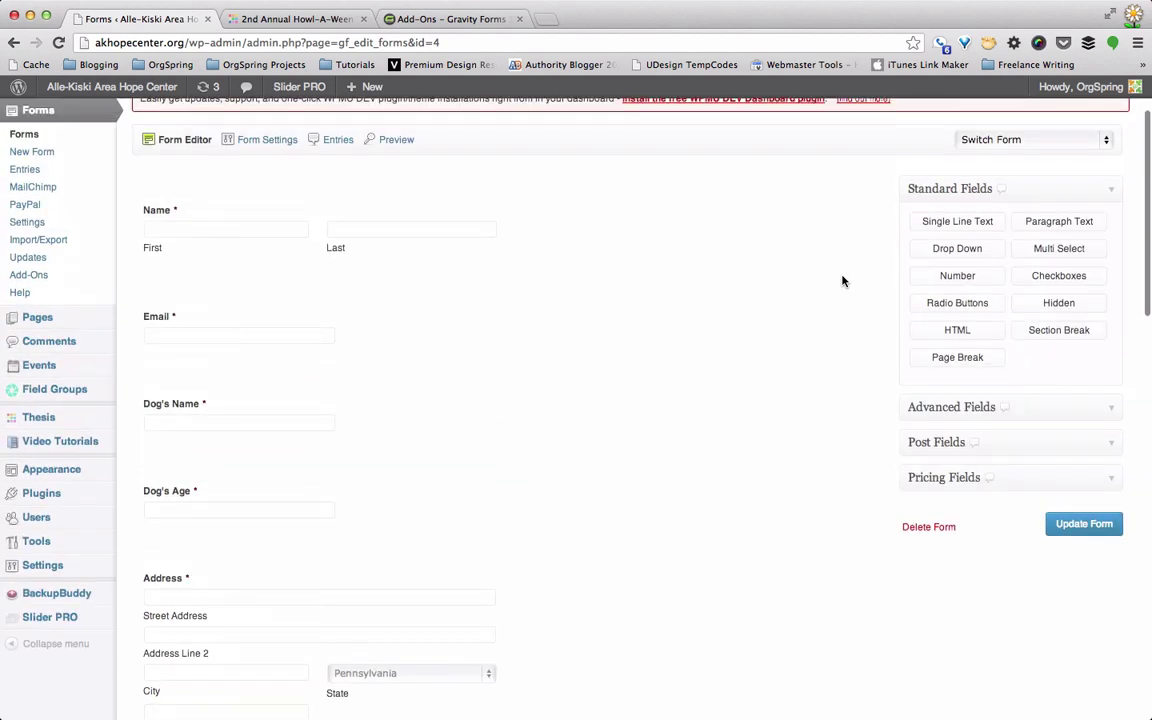
left_click(953, 411)
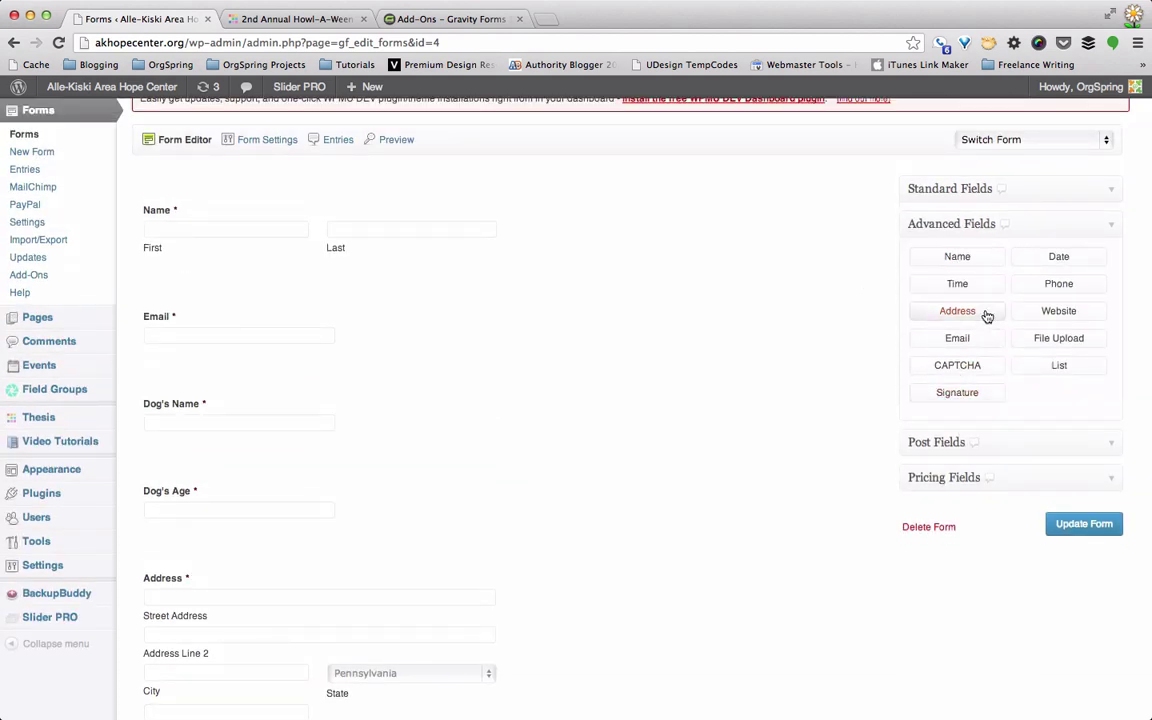
scroll(405, 598, "down", 1)
scroll(405, 598, "down", 3)
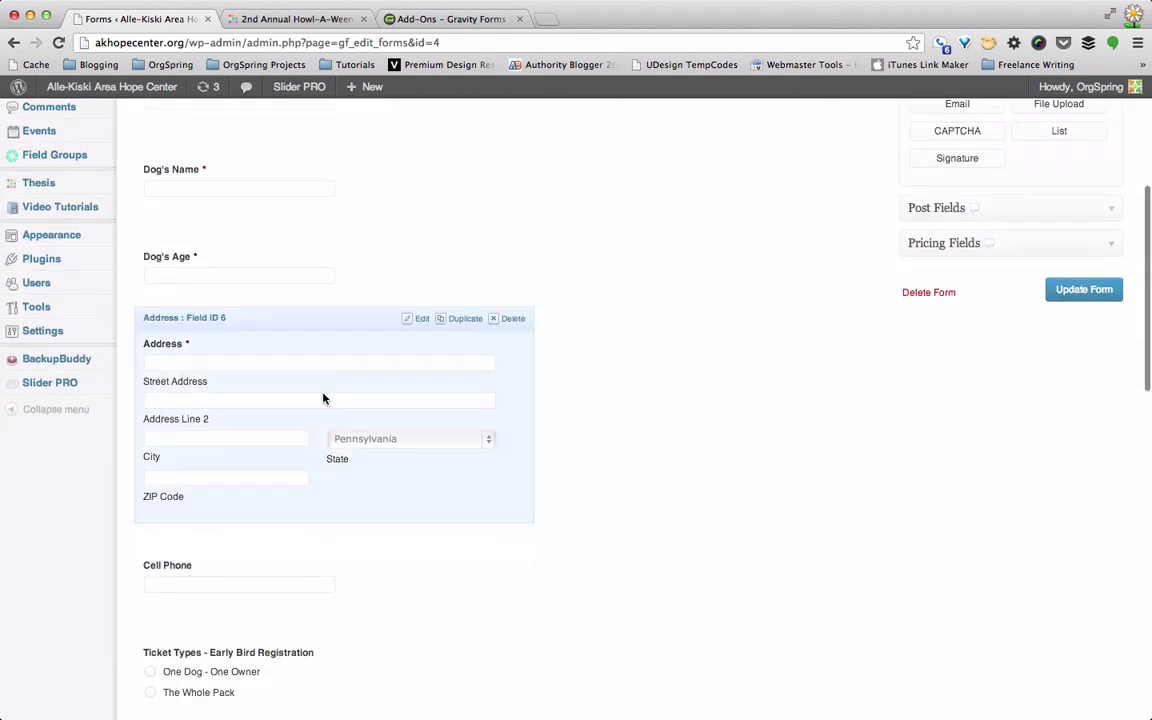
left_click(333, 341)
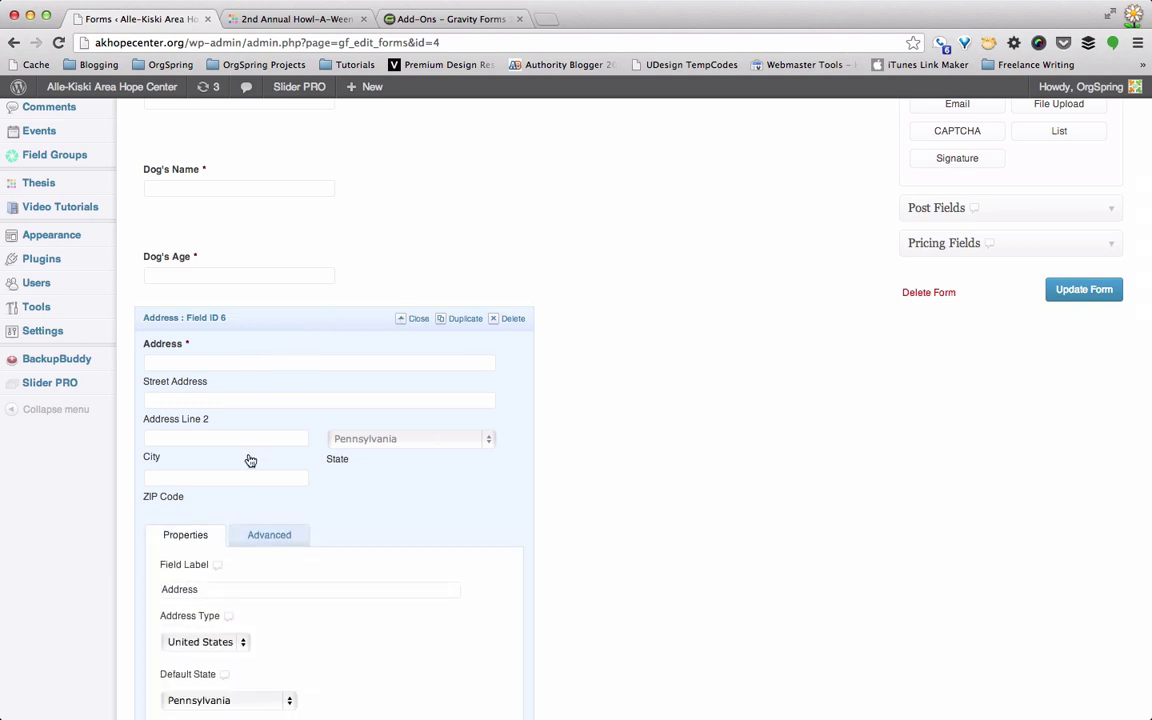
scroll(247, 459, "down", 3)
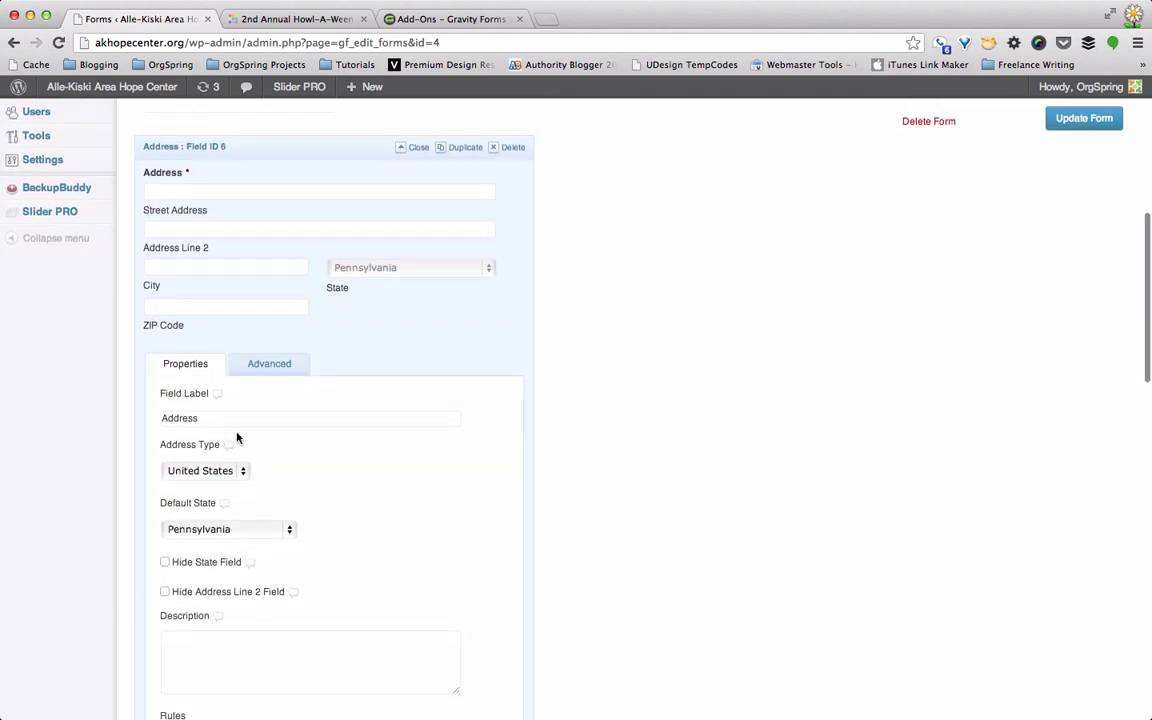
Step: Check the Address Type choices without changing the selection, and review the field's default state, hide options and rules
left_click(245, 471)
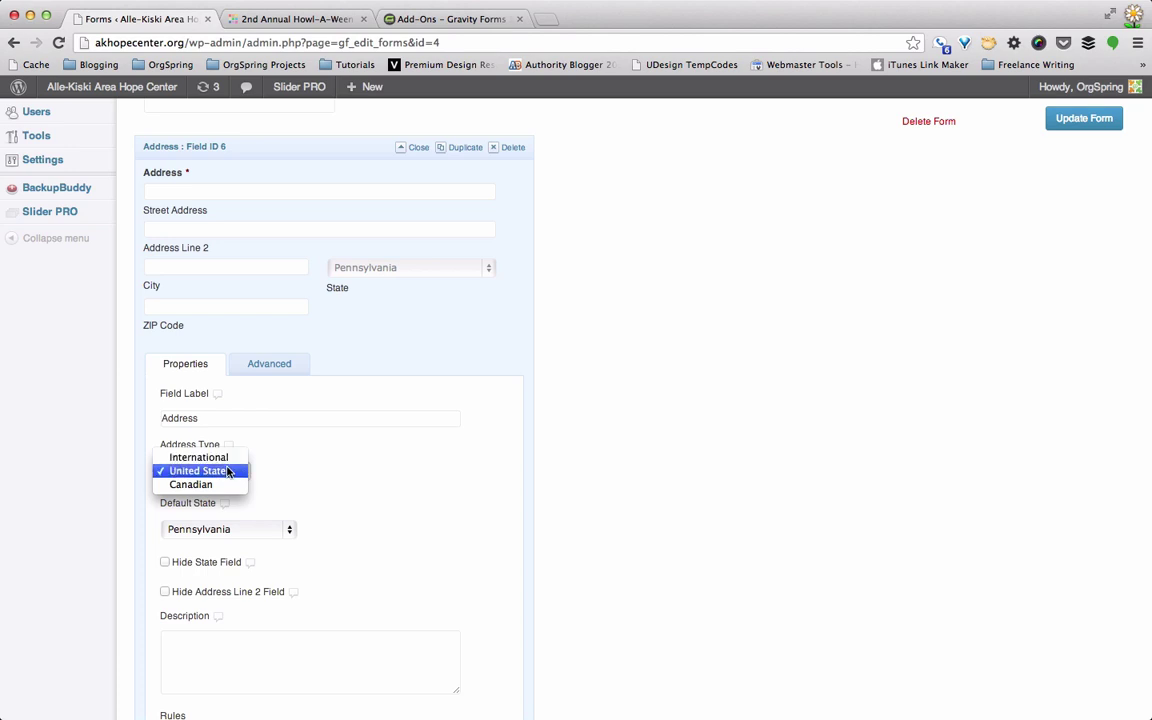
left_click(312, 477)
scroll(314, 476, "down", 4)
scroll(314, 476, "up", 3)
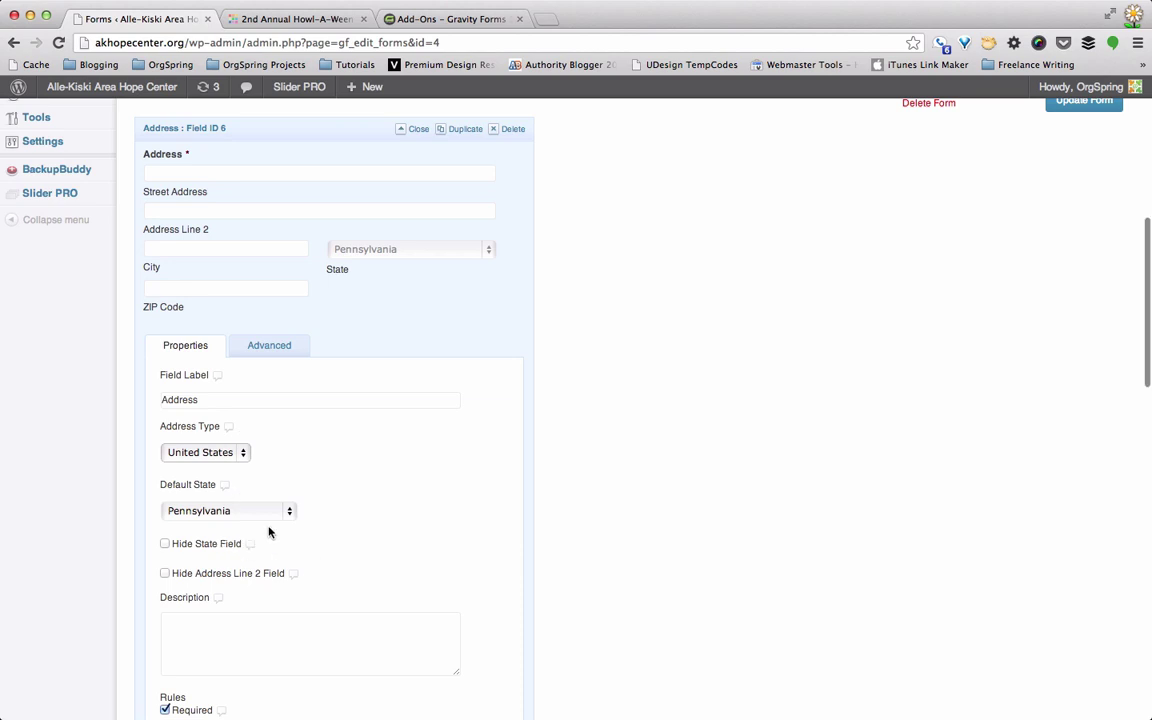
Step: Check the Address field's Default State choices without changing the selection, review its hide options and Required rule, and close its settings
left_click(219, 513)
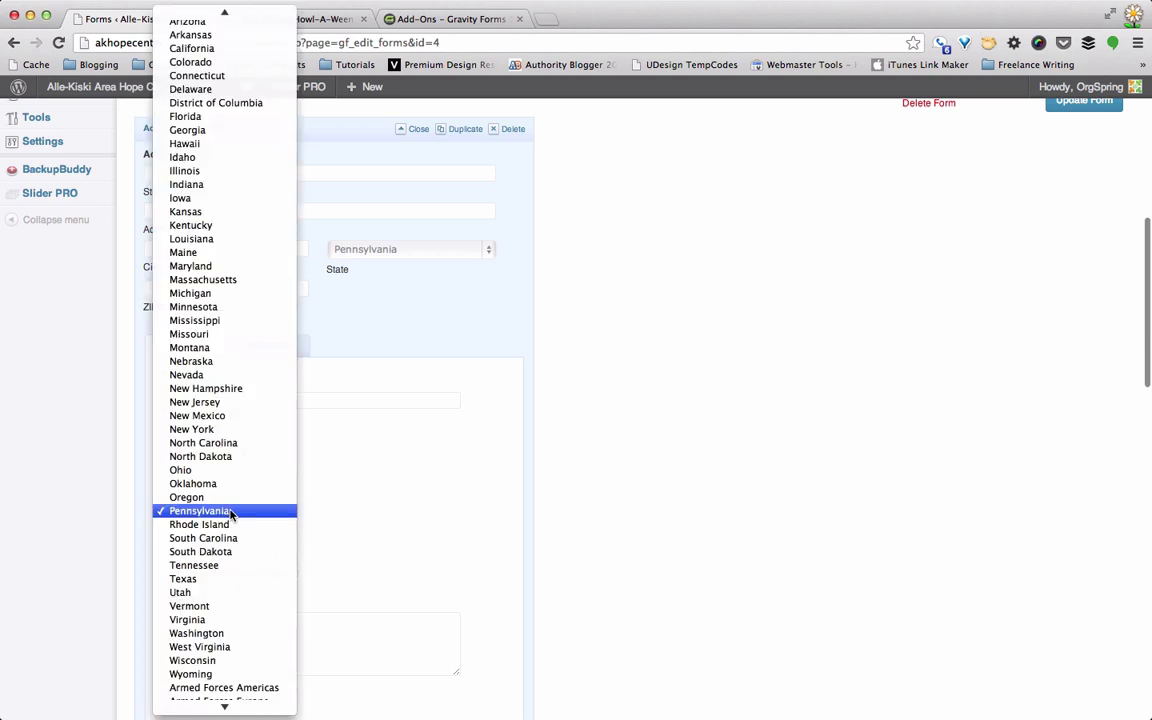
left_click(388, 508)
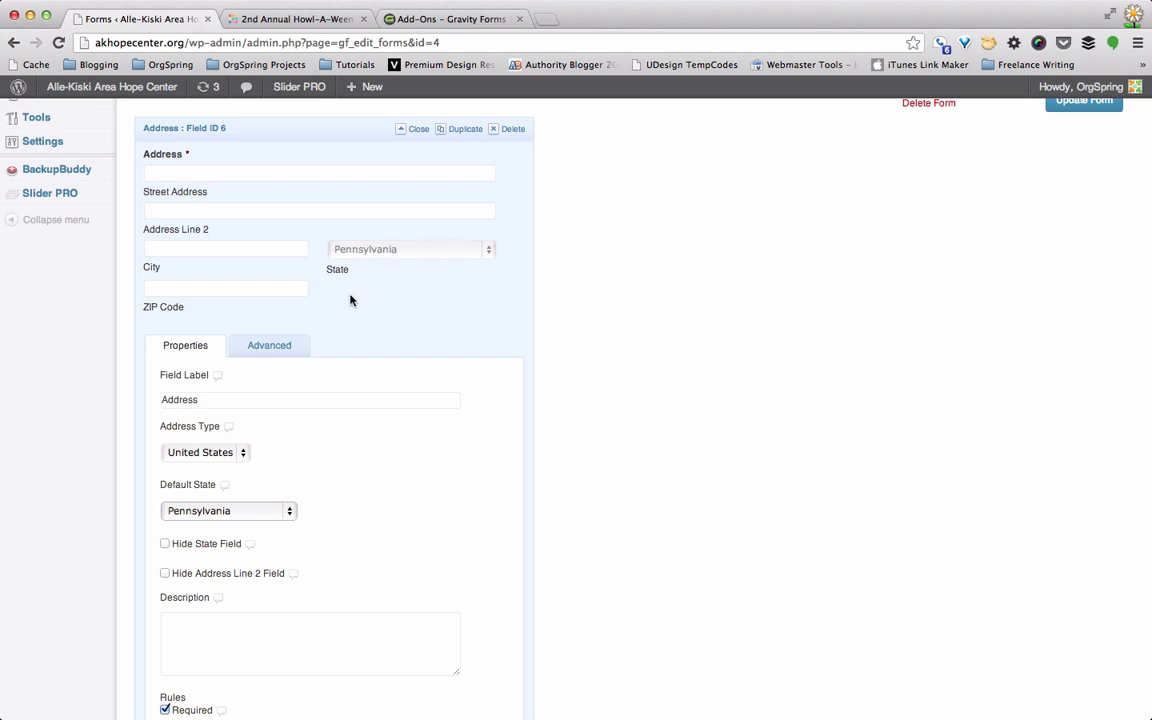
scroll(266, 505, "down", 2)
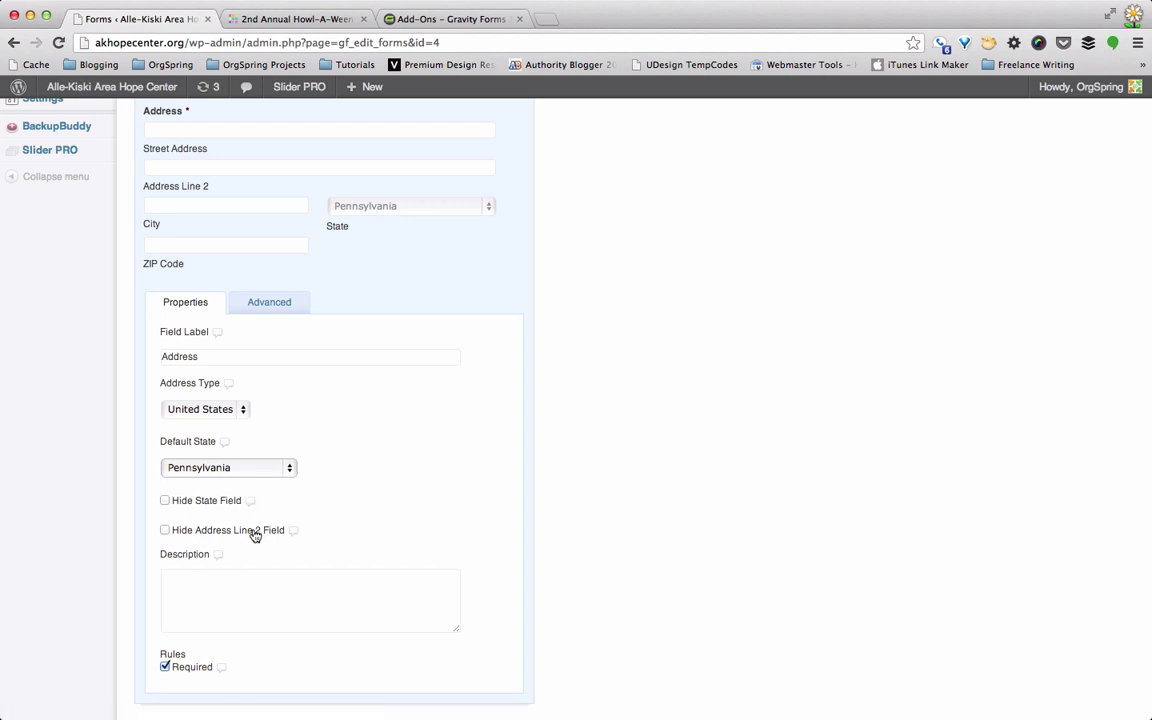
scroll(252, 531, "down", 2)
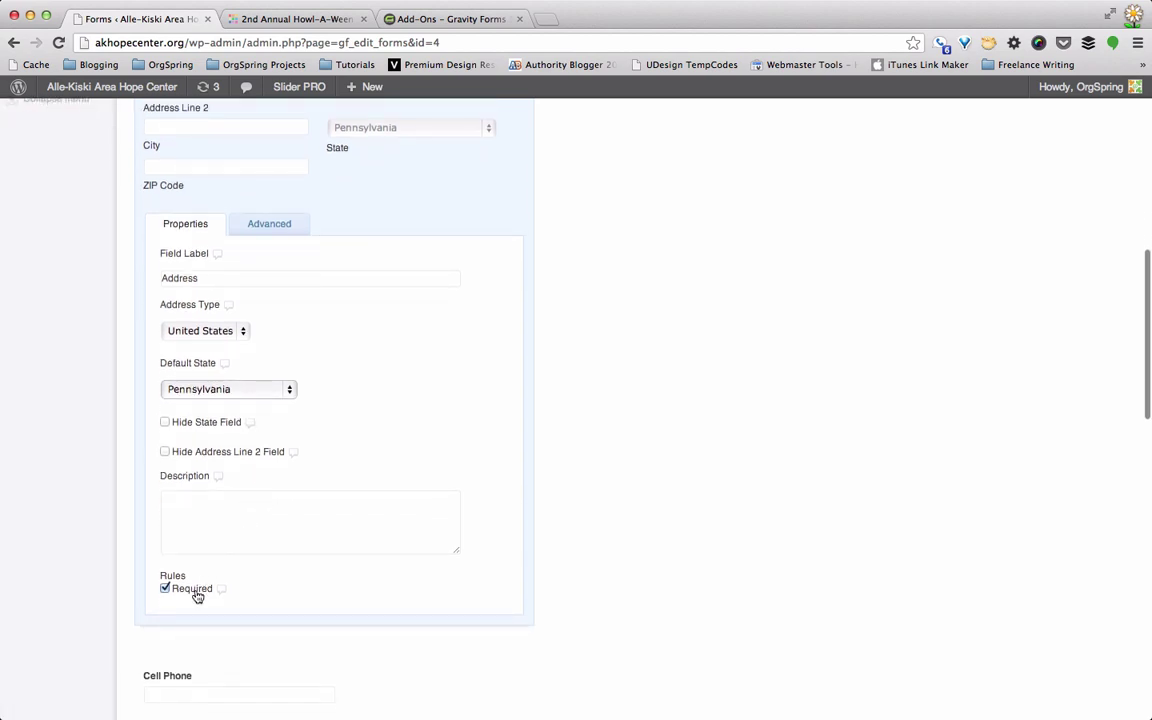
scroll(463, 427, "up", 8)
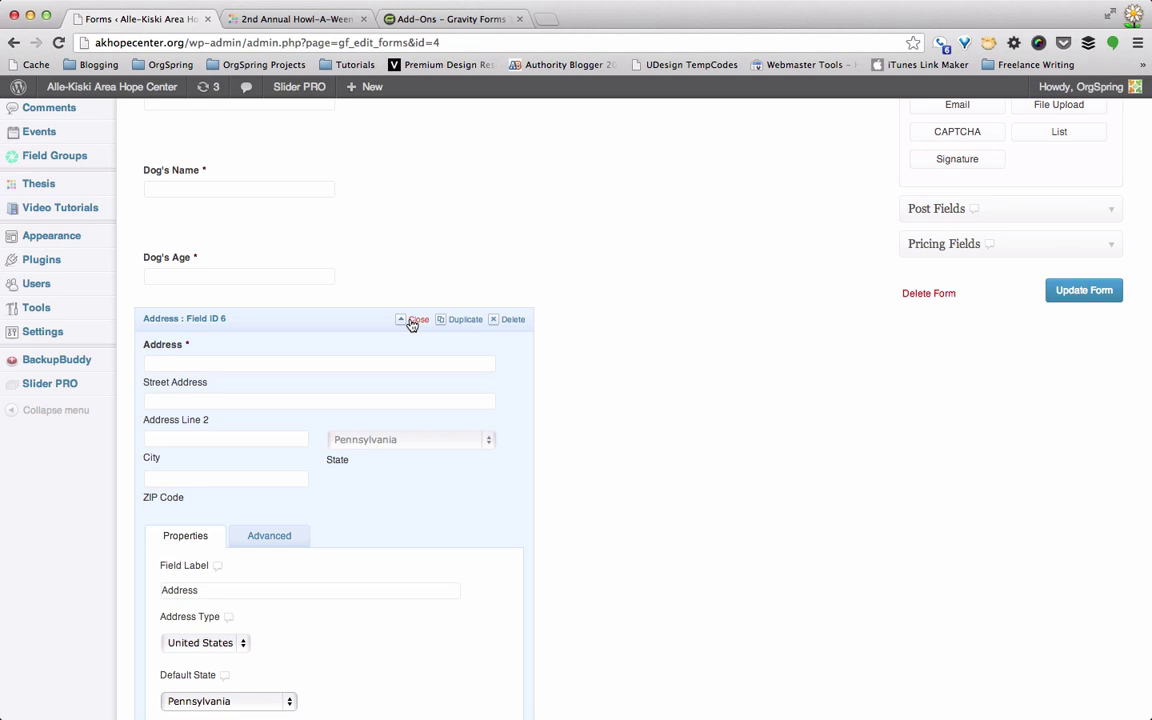
left_click(414, 320)
Step: Locate the Phone type among the Advanced Fields, review the Cell Phone field's properties and Phone Format choices, and close its settings
scroll(340, 480, "down", 1)
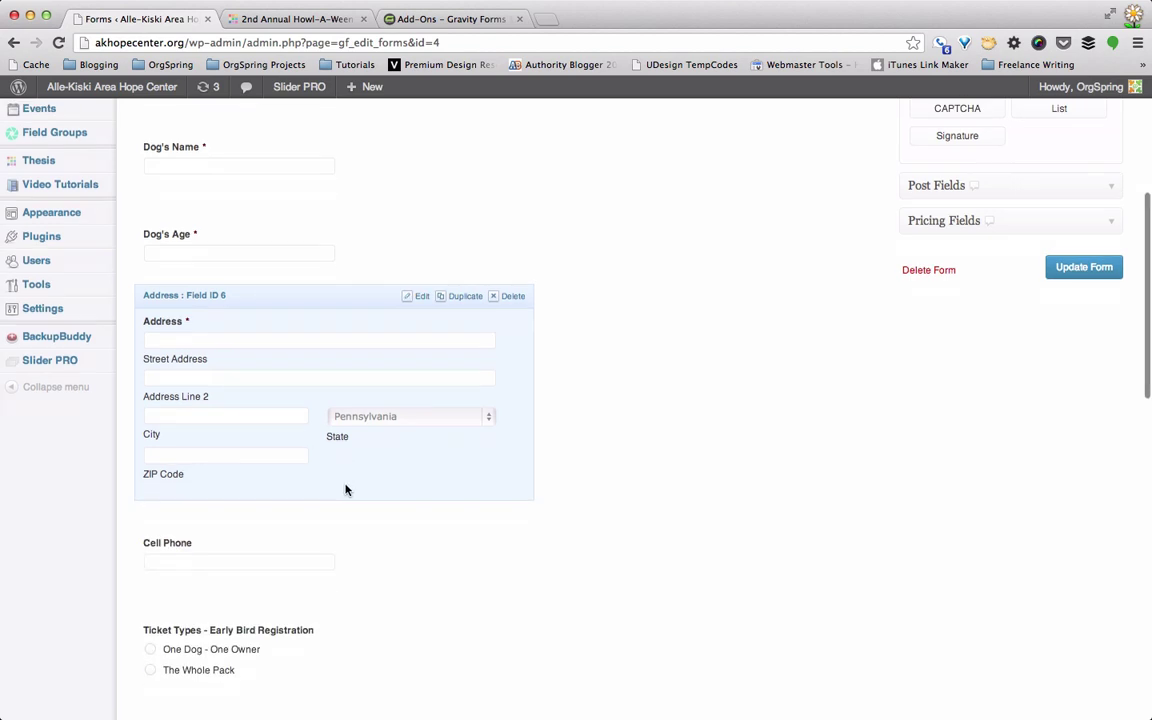
scroll(345, 489, "down", 3)
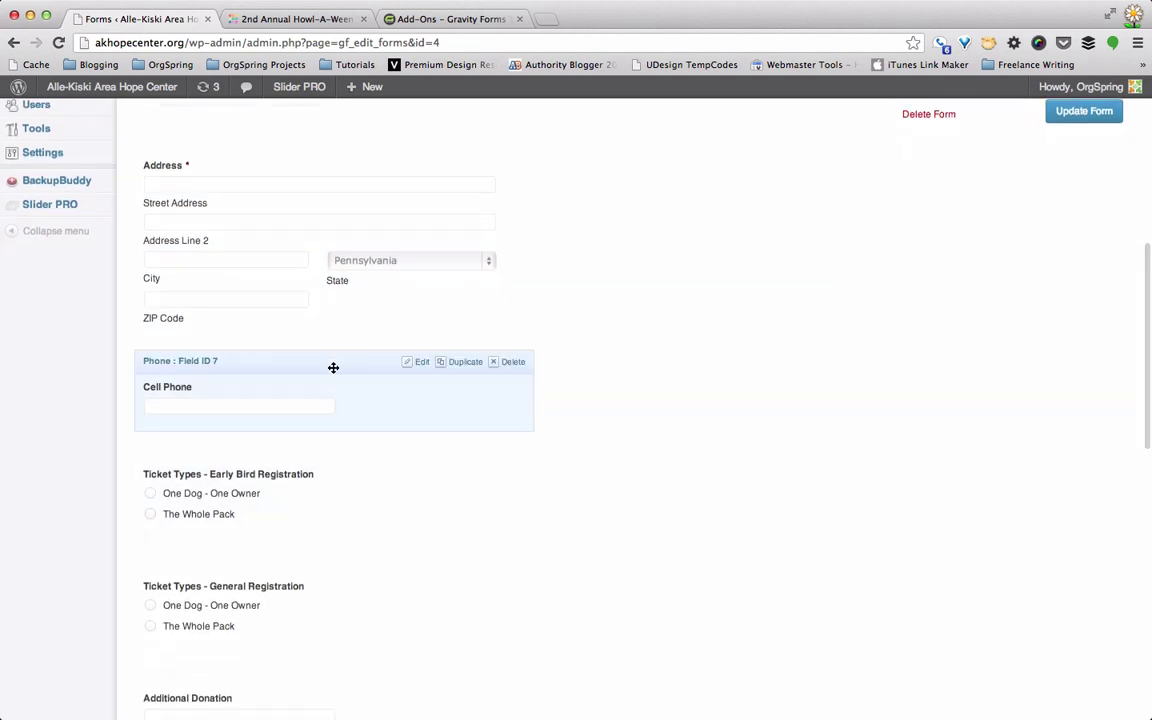
scroll(333, 367, "up", 2)
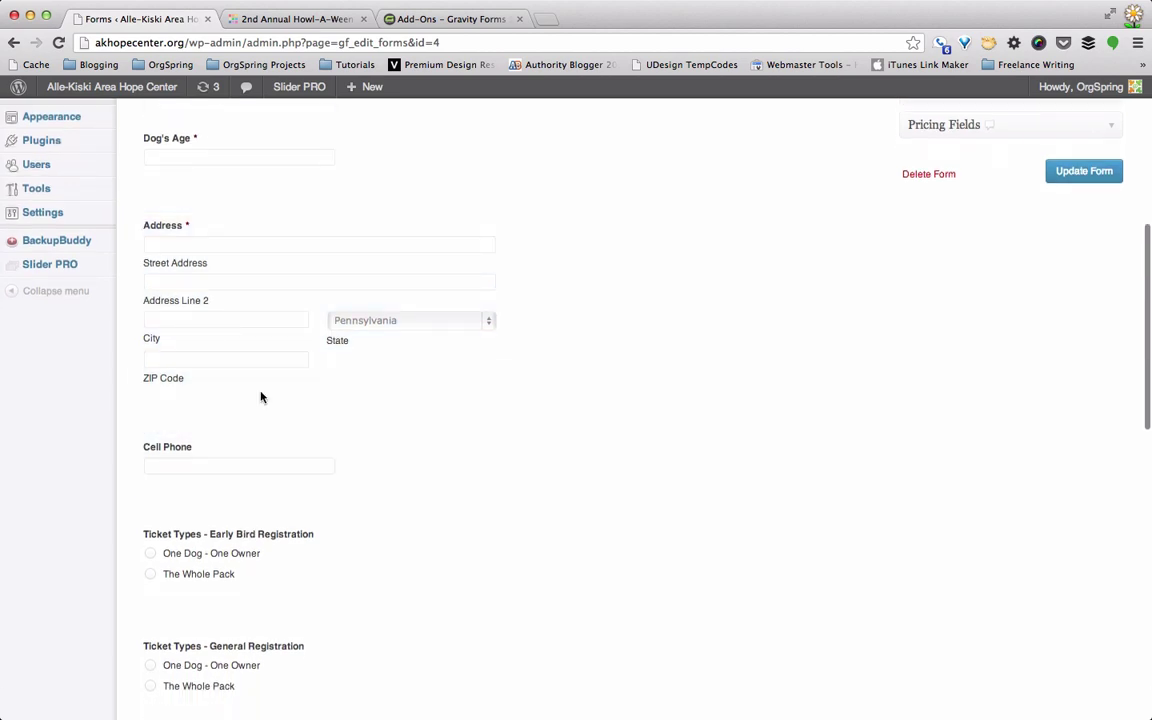
scroll(833, 249, "up", 8)
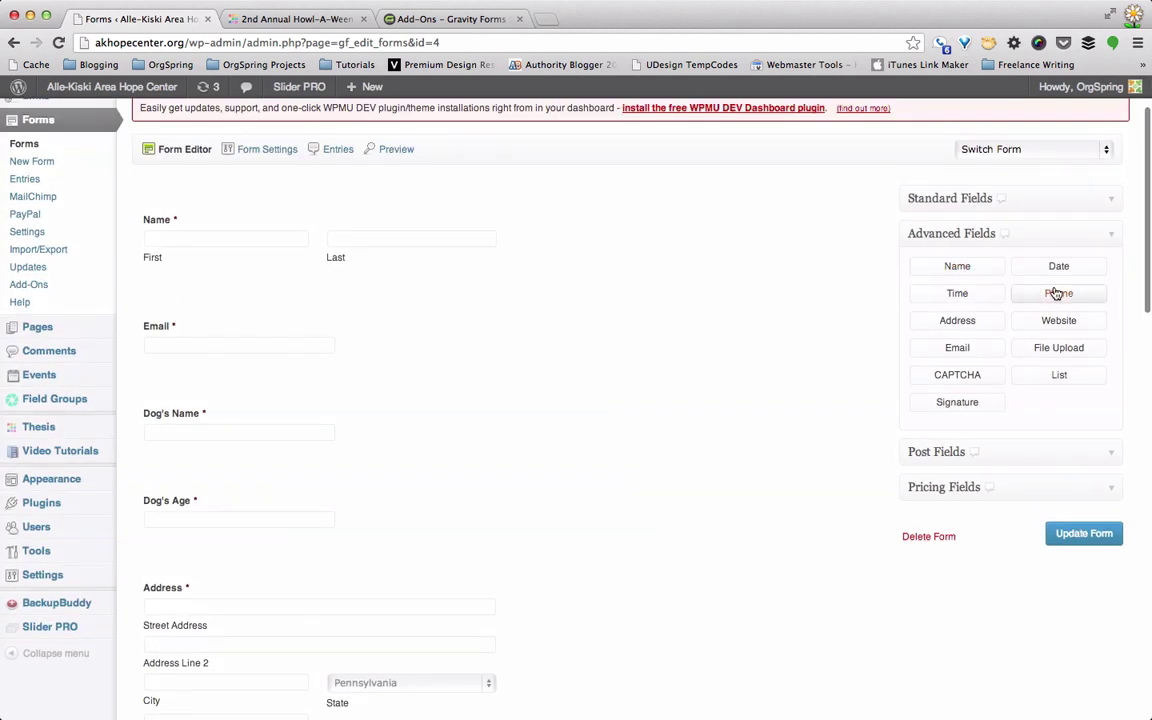
scroll(524, 507, "down", 8)
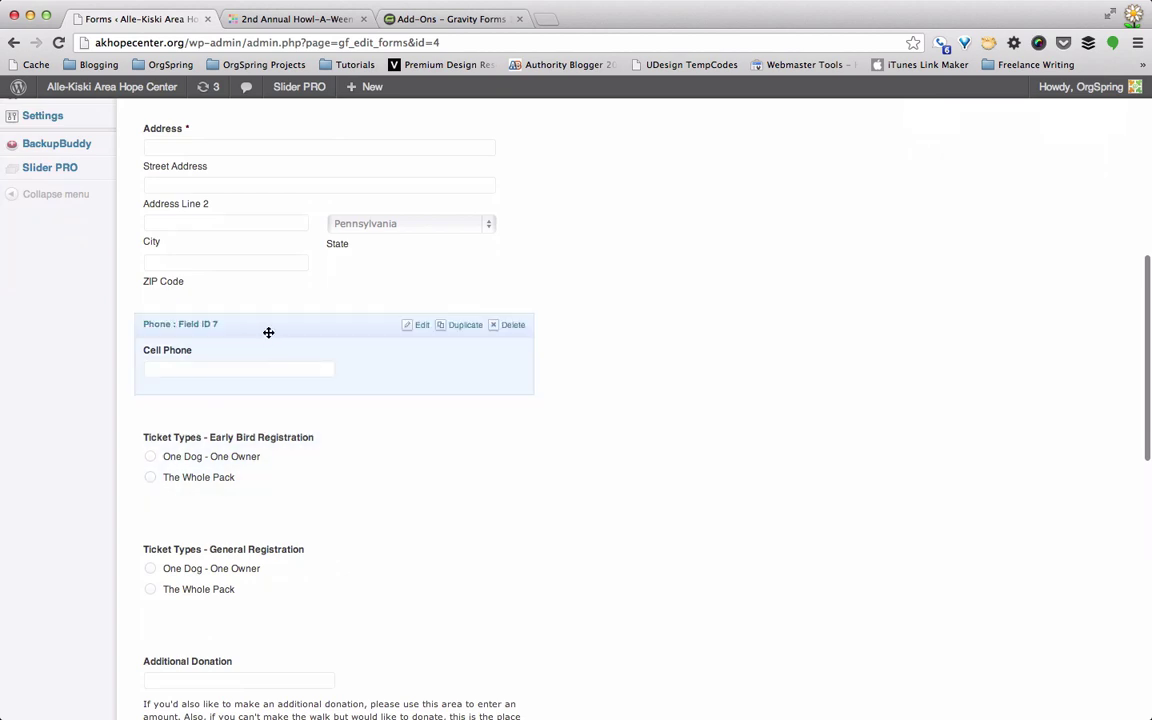
left_click(268, 332)
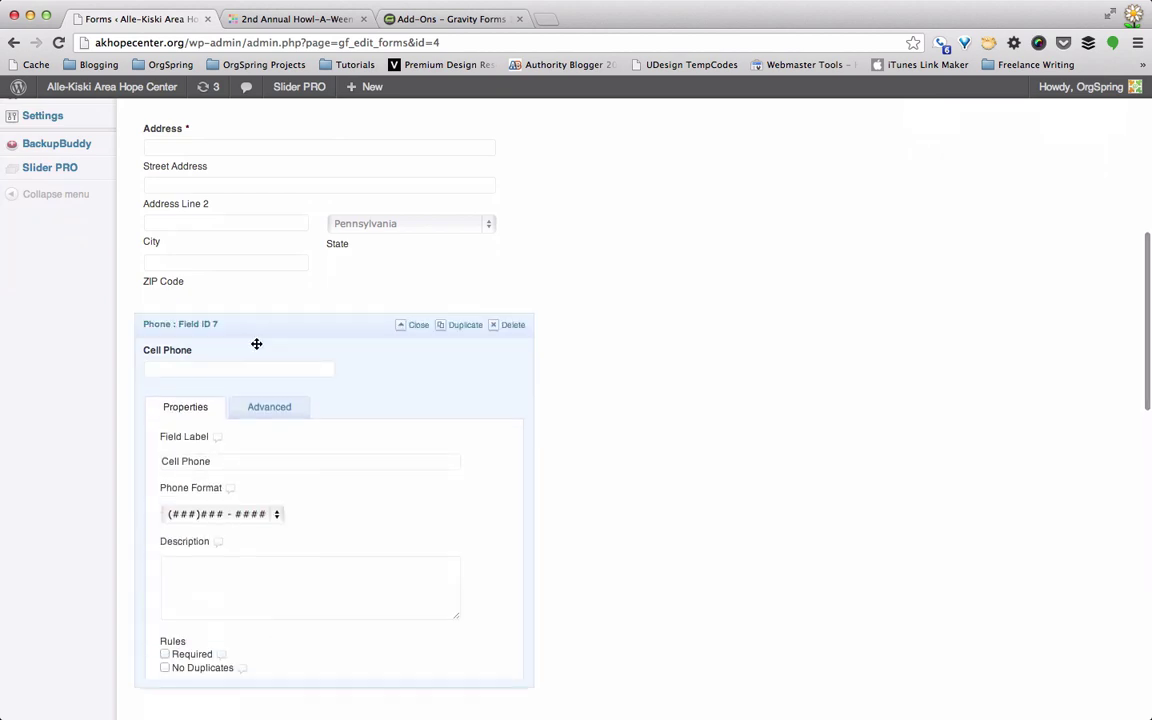
left_click(276, 515)
left_click(288, 516)
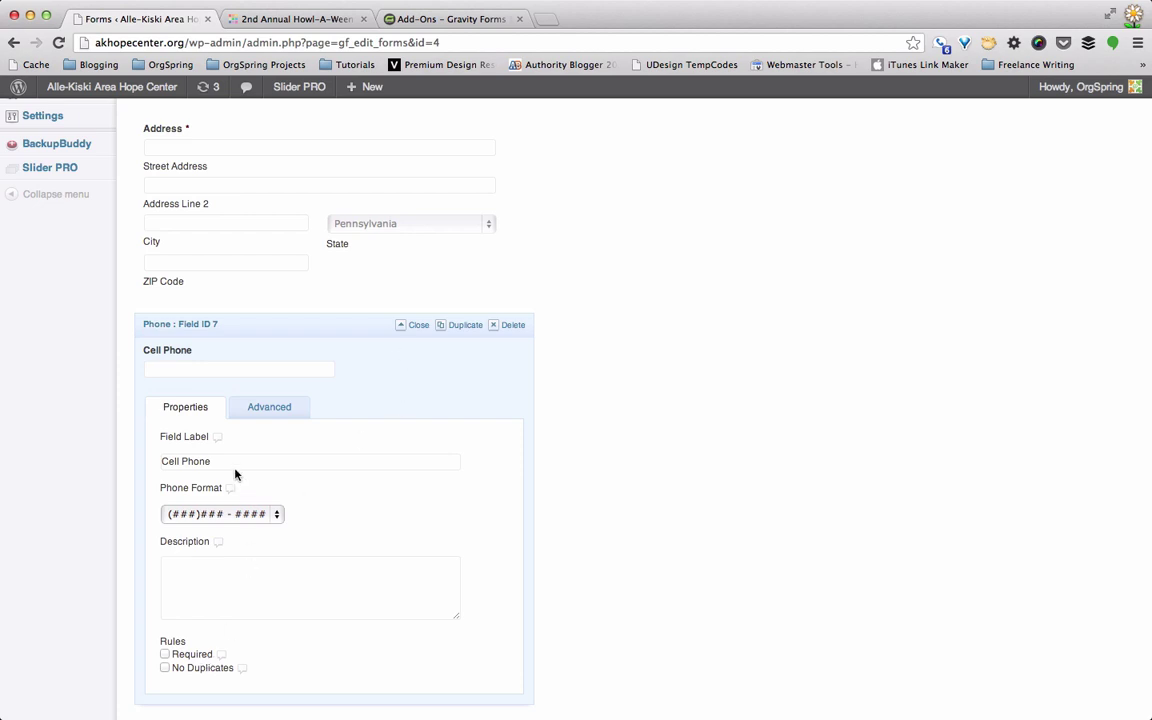
left_click(417, 330)
Step: Look over the ticket, donation and total fields in the form, and expand the Pricing Fields group
scroll(344, 400, "down", 1)
scroll(343, 411, "down", 2)
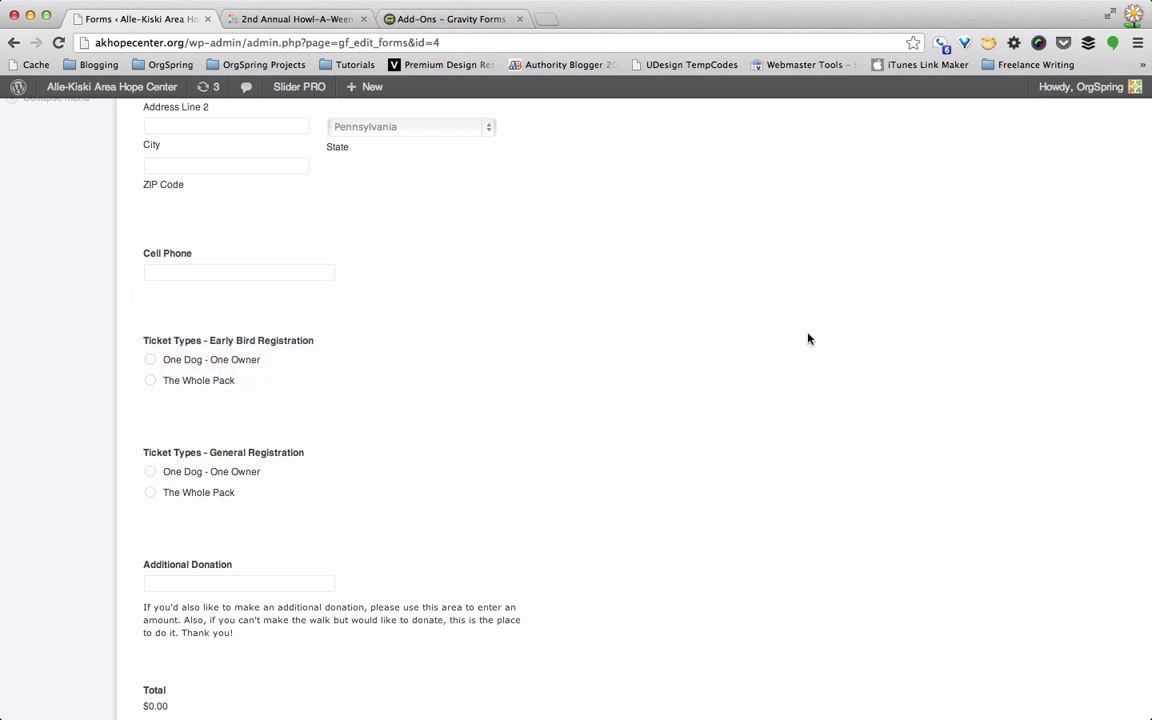
scroll(807, 337, "up", 6)
scroll(807, 340, "up", 1)
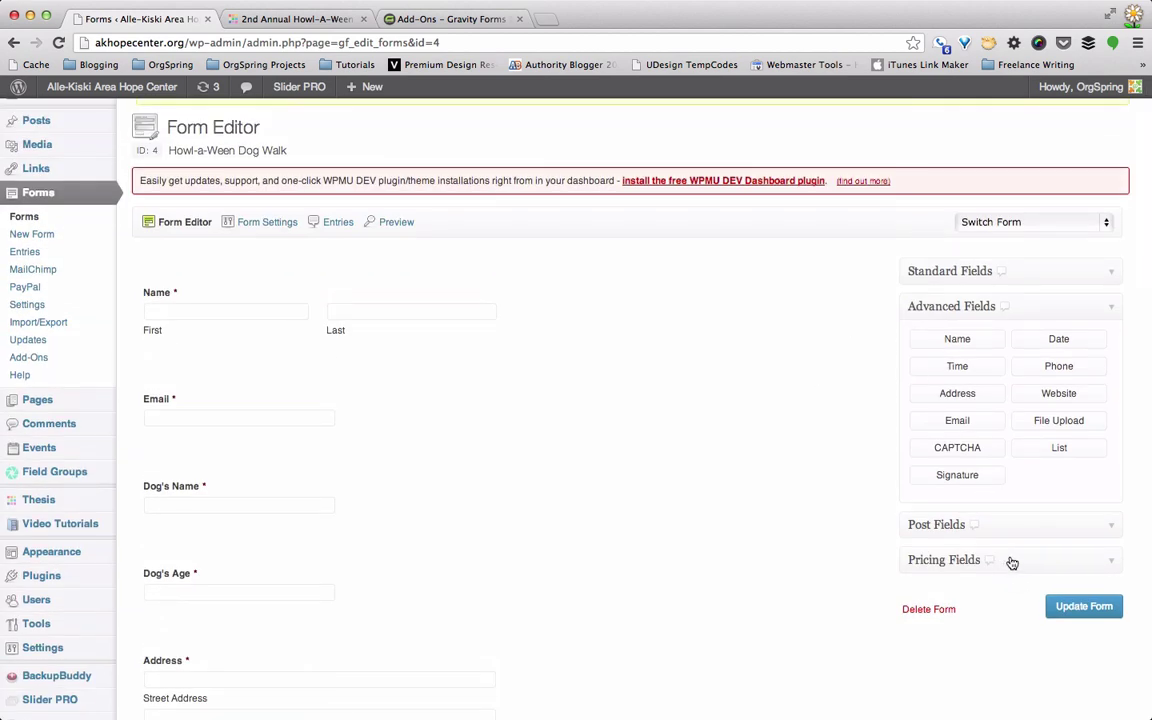
left_click(1012, 561)
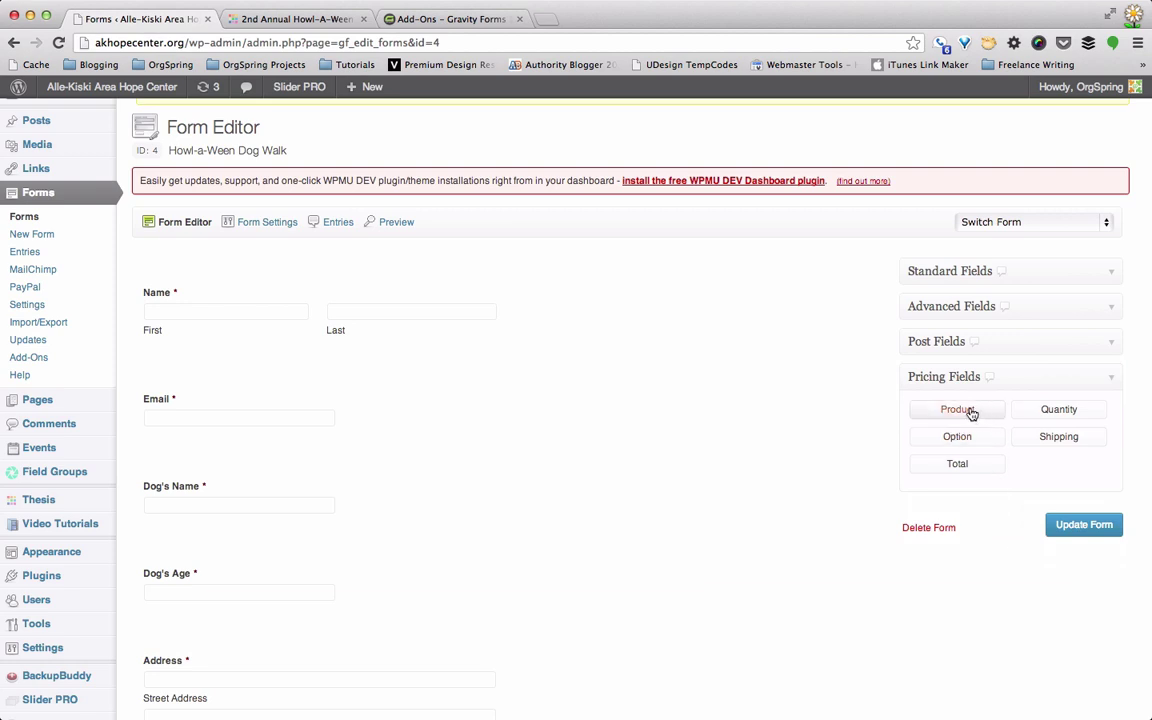
Step: Review the Early Bird Registration ticket field's choices, prices, rules and conditional logic, and close its settings
scroll(589, 527, "down", 10)
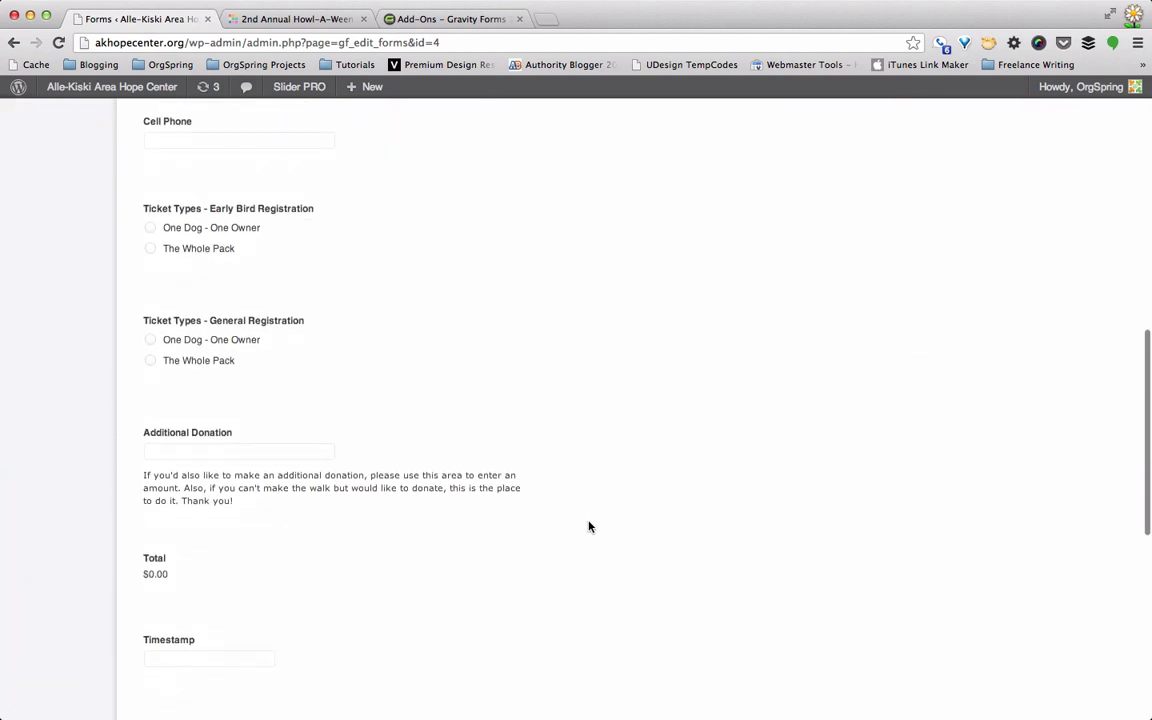
scroll(330, 240, "up", 1)
left_click(318, 231)
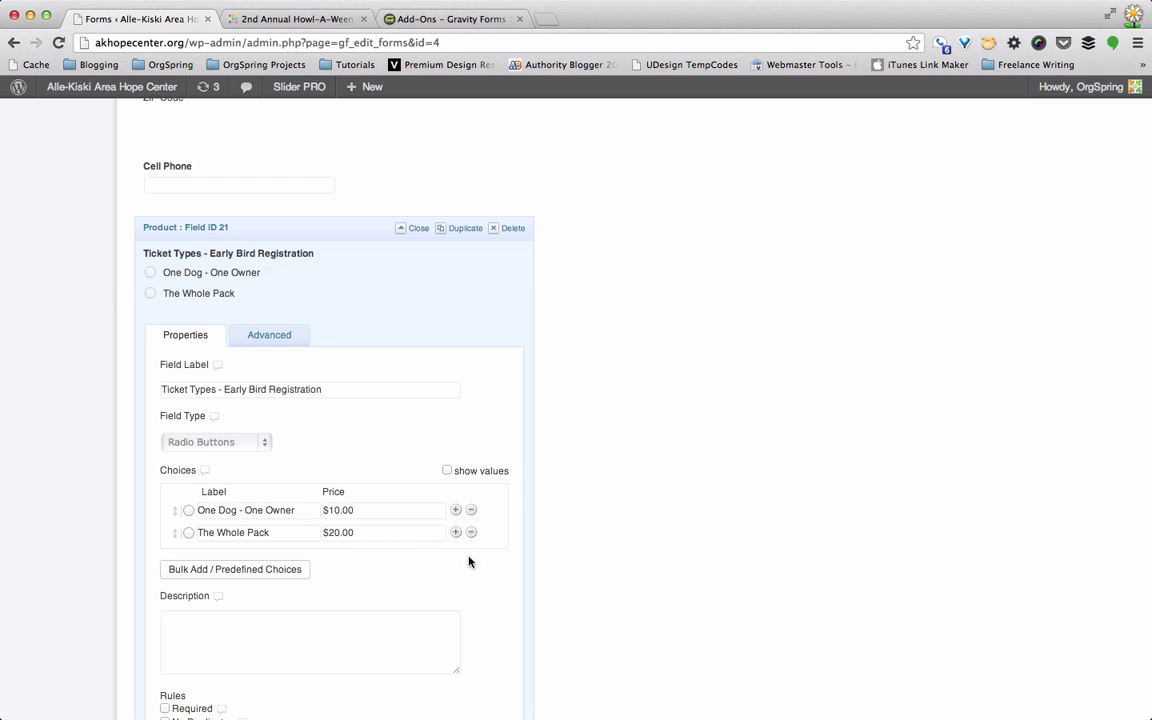
scroll(456, 576, "down", 3)
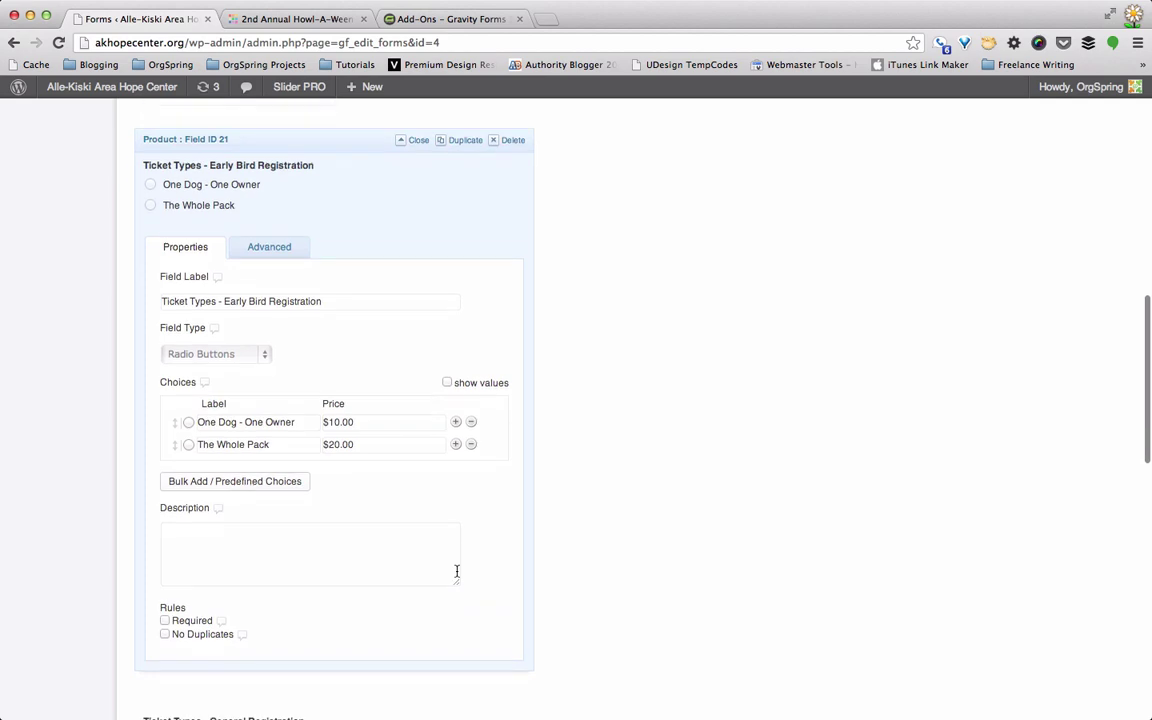
scroll(456, 576, "up", 2)
left_click(276, 309)
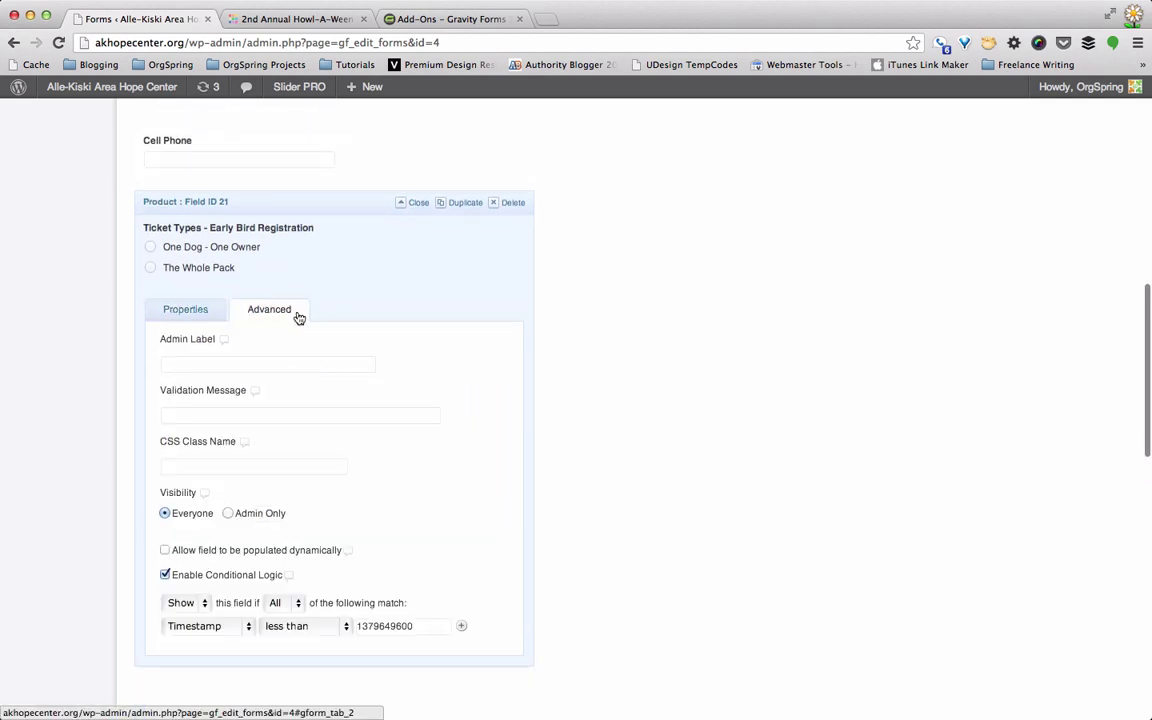
left_click(191, 310)
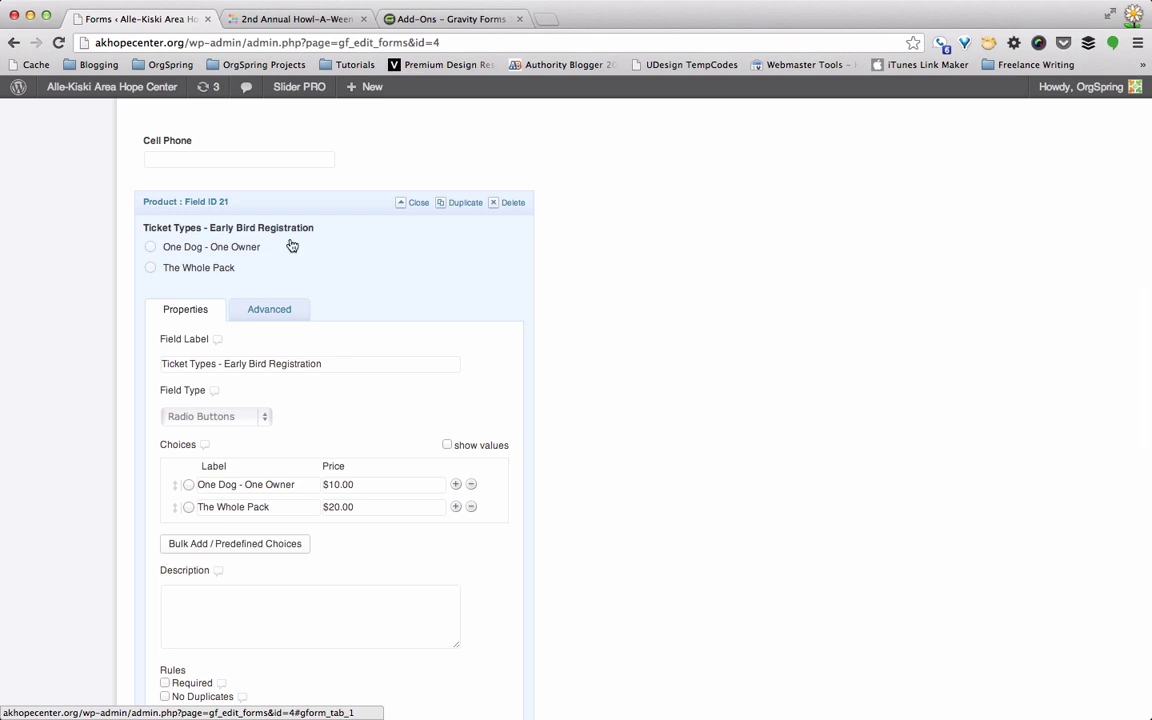
left_click(417, 202)
Step: Open the General Registration ticket field, review its label, field type, choices and prices, and close its settings
scroll(256, 363, "down", 10)
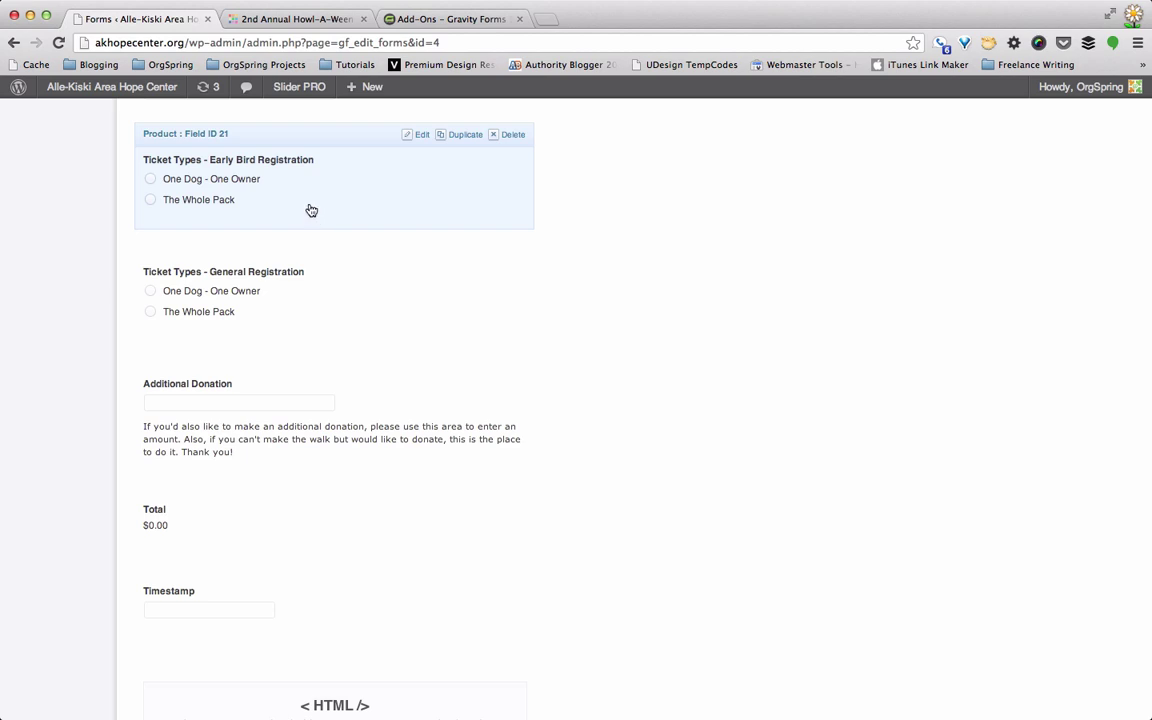
scroll(324, 291, "up", 1)
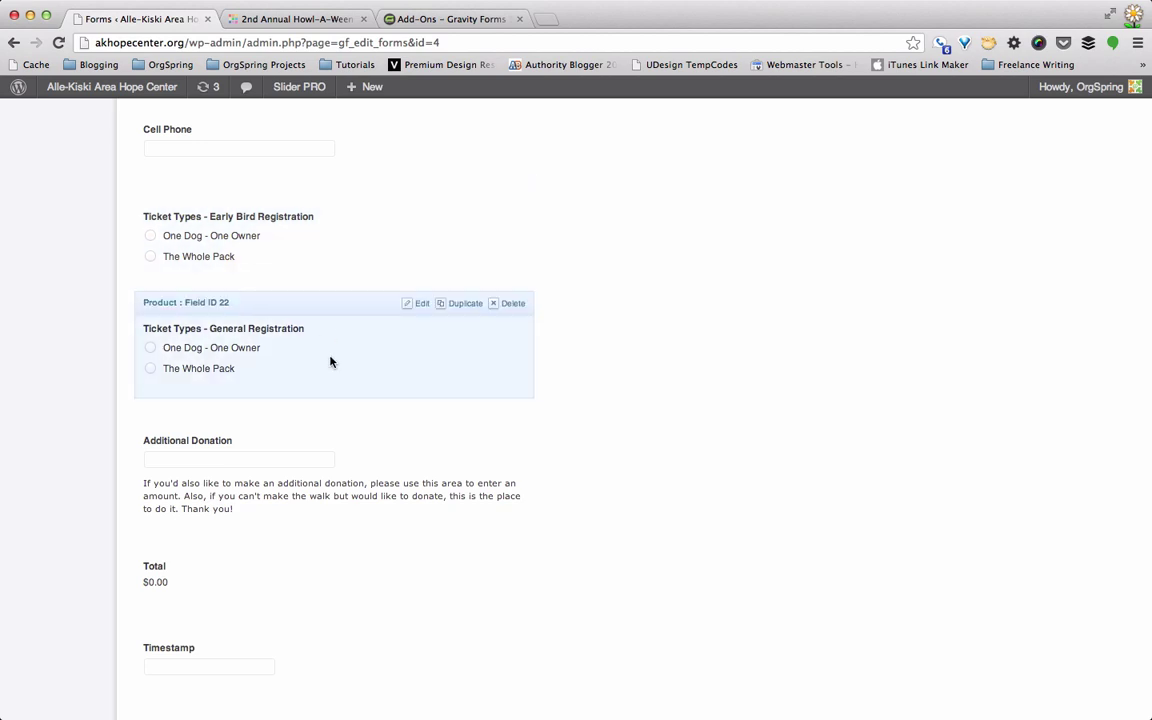
left_click(330, 340)
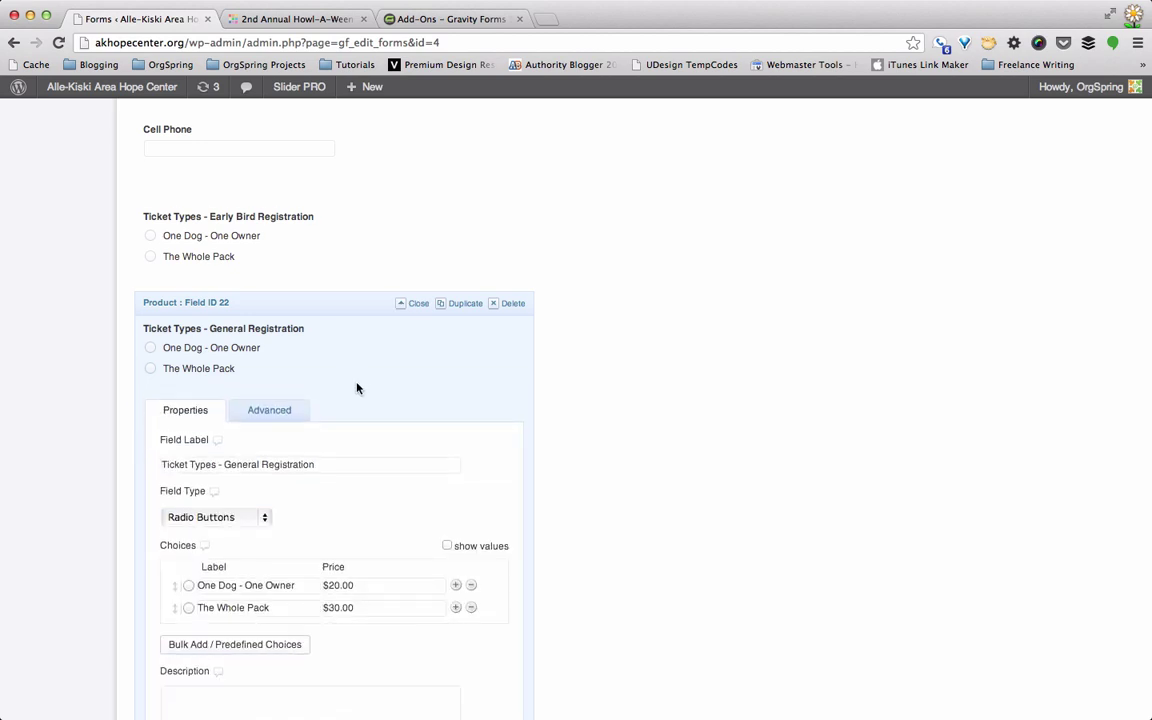
scroll(358, 389, "down", 1)
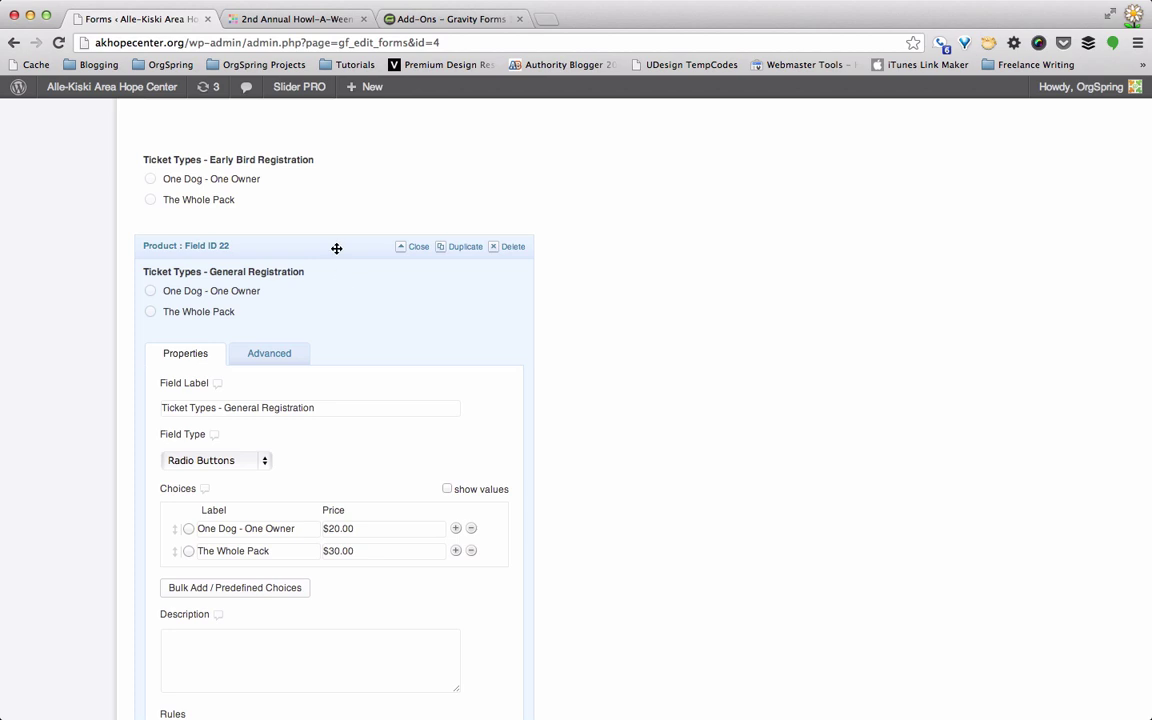
scroll(336, 248, "up", 15)
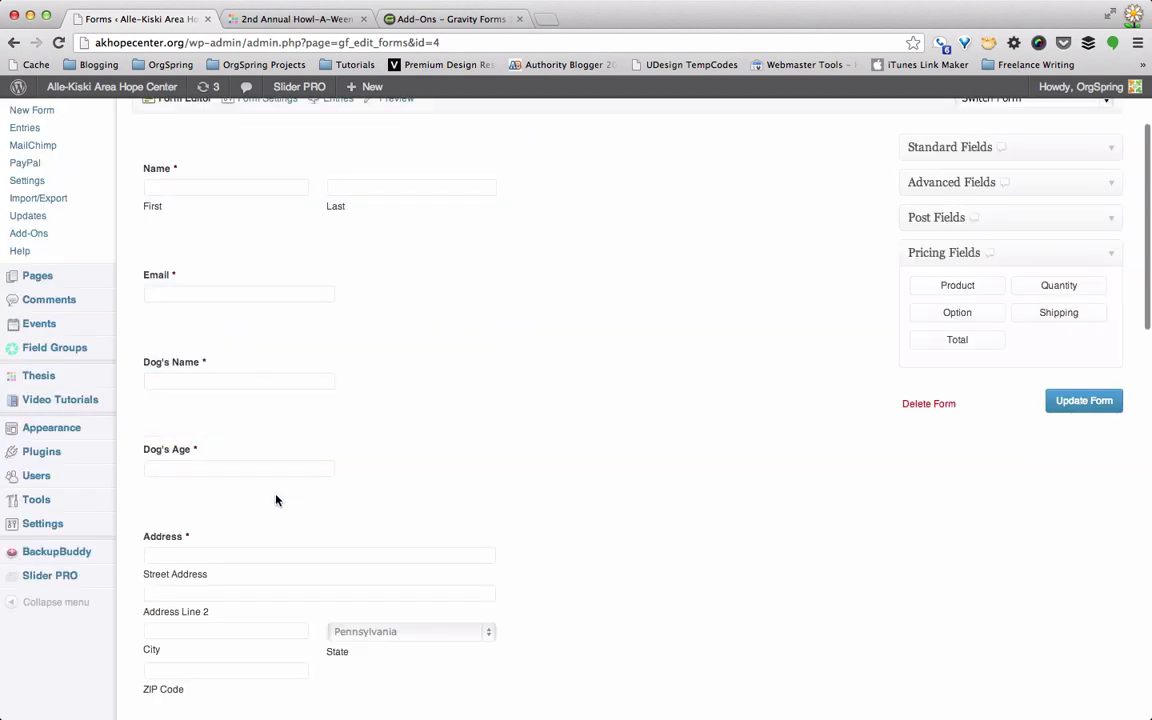
Step: Check which ticket types the live event page's registration form offers, and return to the Form Editor
left_click(266, 22)
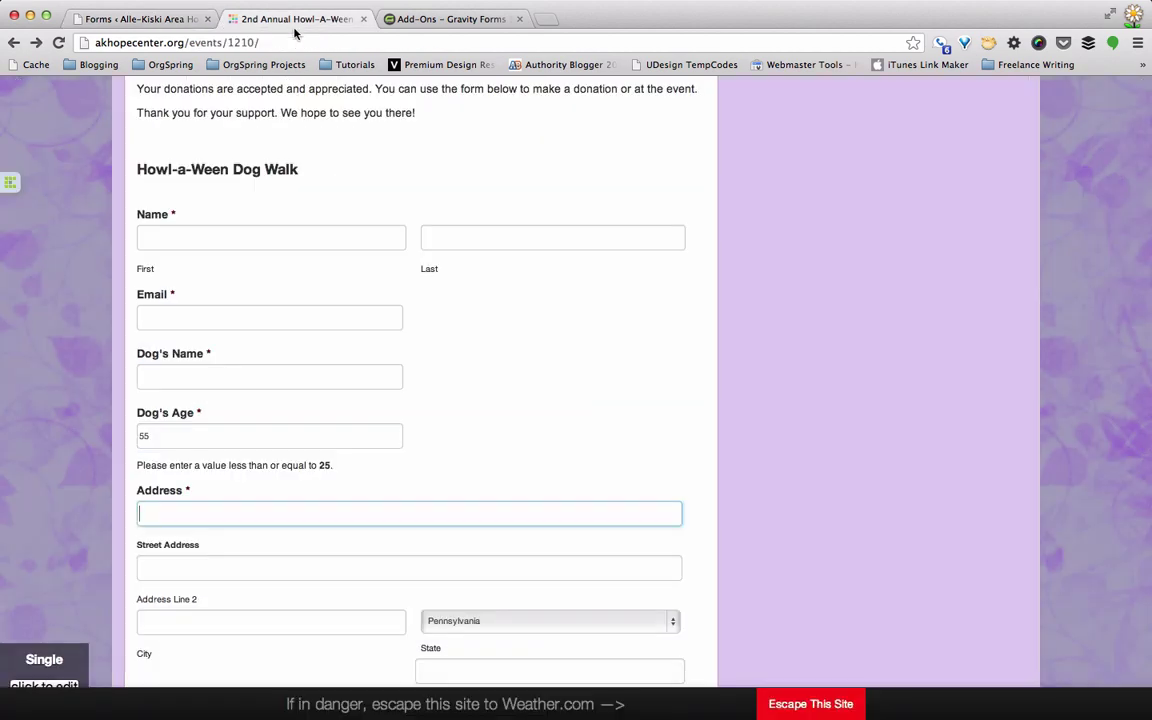
scroll(327, 435, "down", 5)
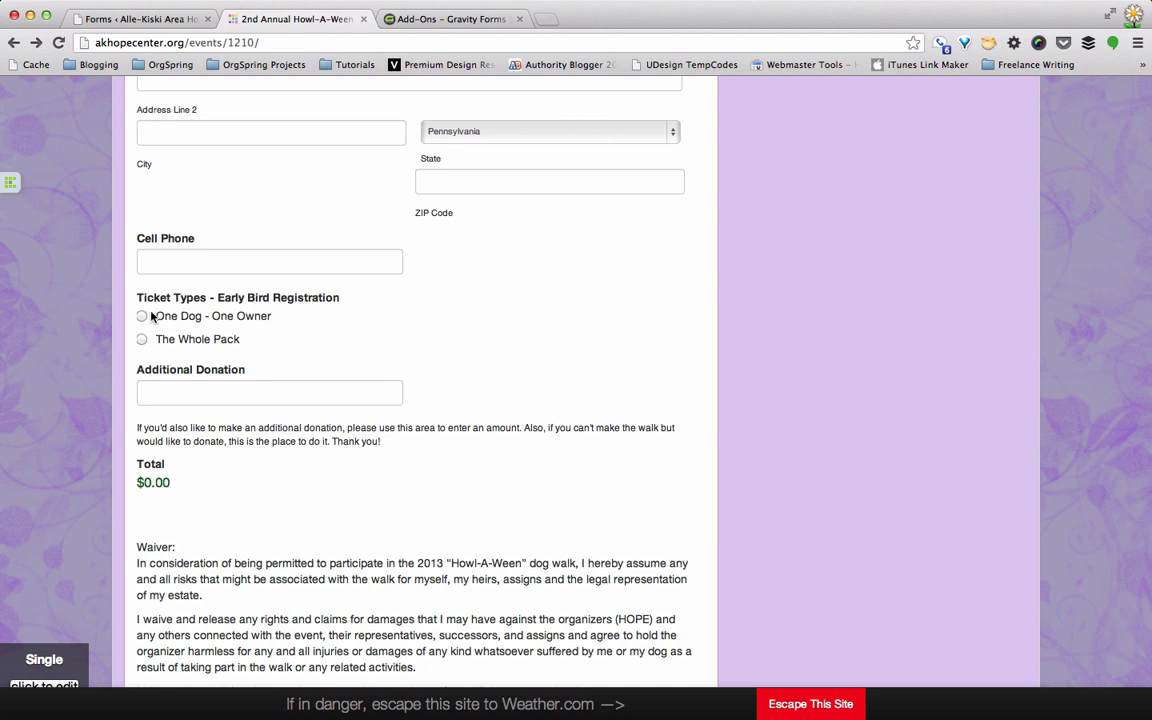
left_click(150, 22)
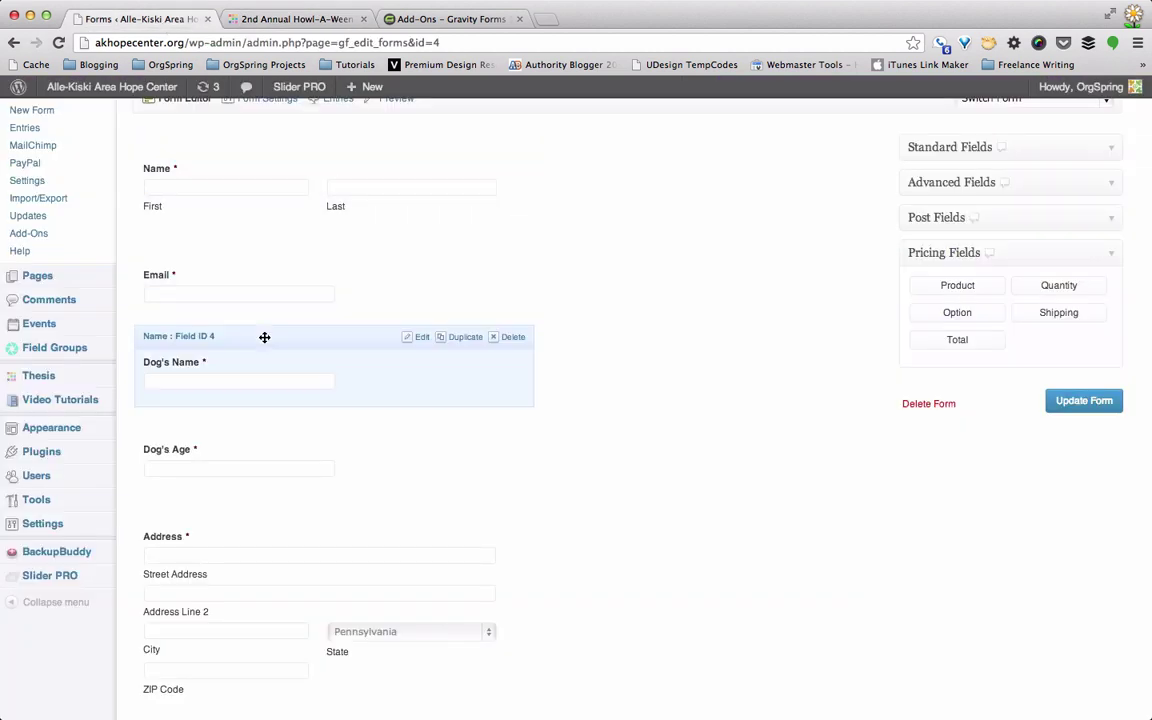
Step: Open the Additional Donation product field, review its field type, description and rules, and close its settings
scroll(263, 338, "down", 1)
scroll(263, 340, "up", 1)
scroll(263, 338, "down", 10)
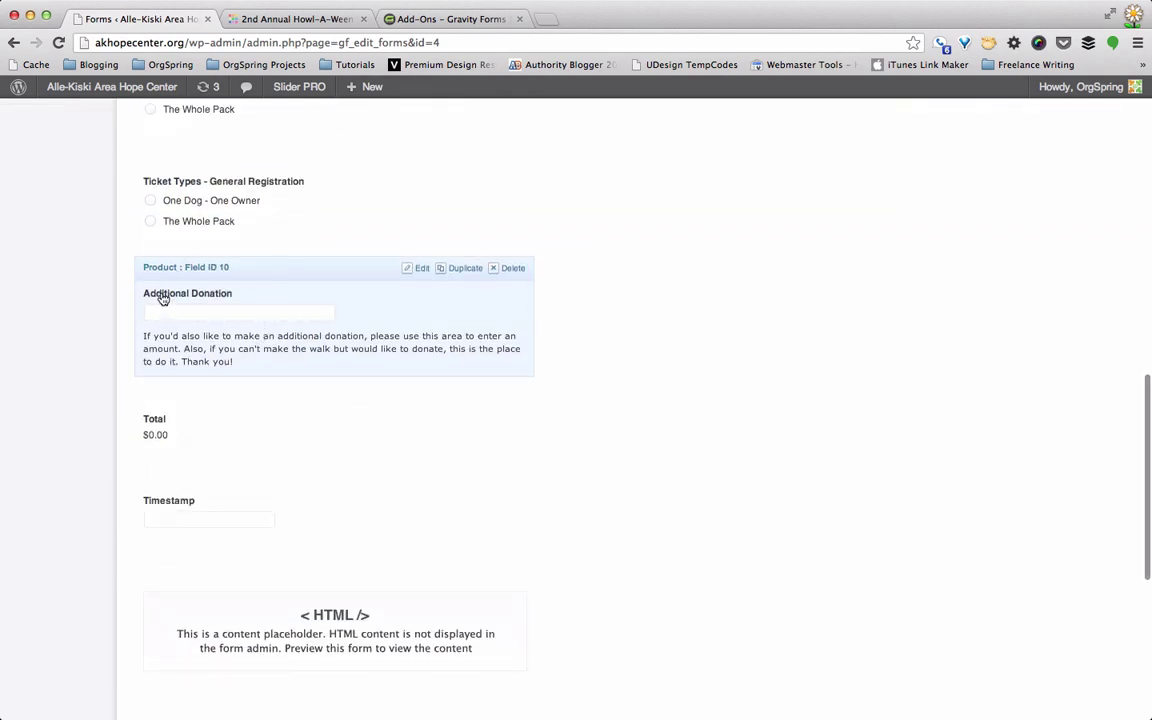
left_click(250, 278)
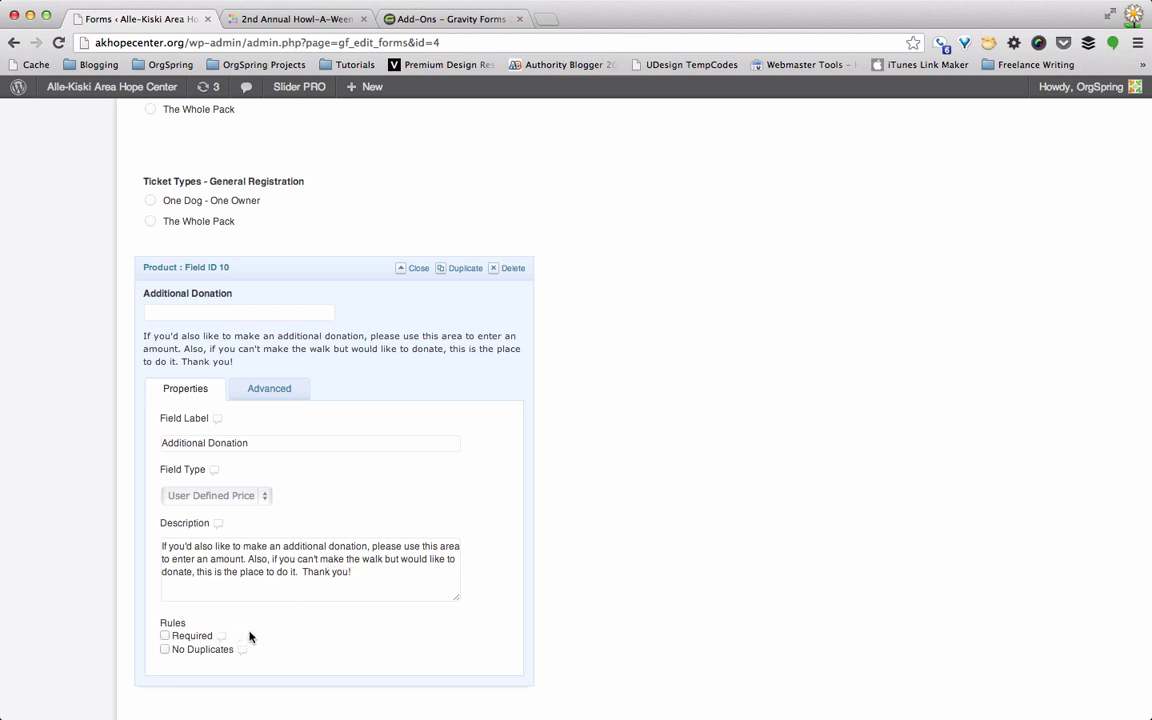
left_click(333, 270)
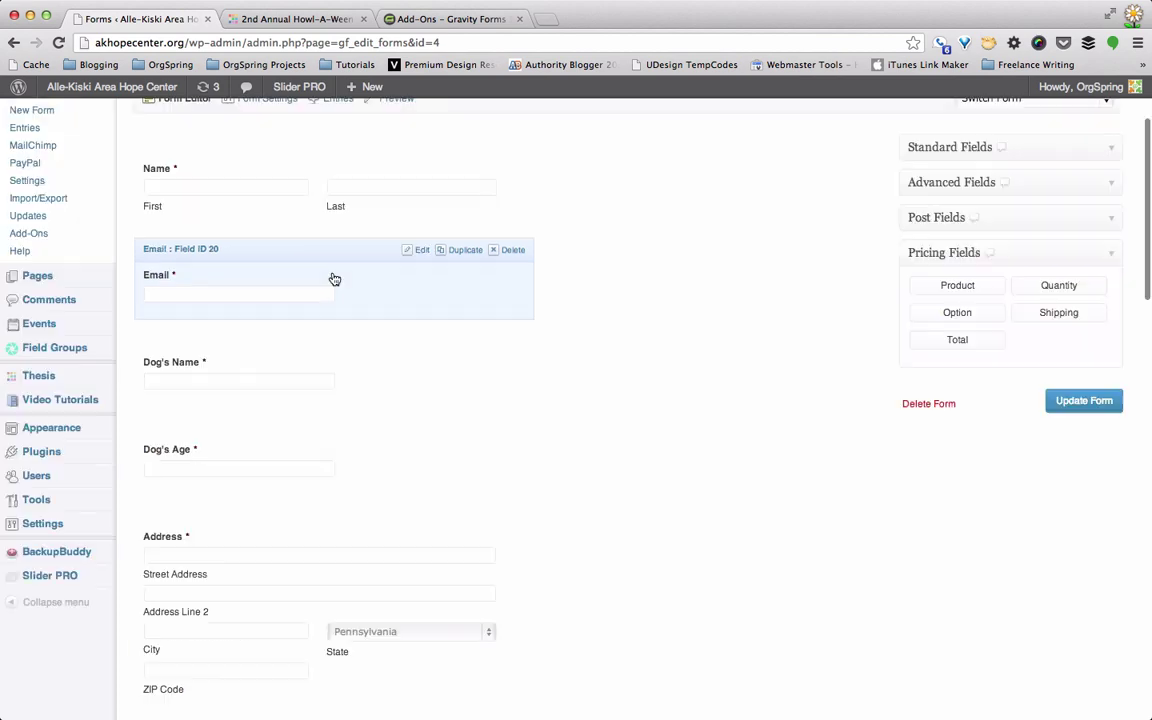
Step: Examine the Total field in the form together with the donation and ticket fields above it
scroll(328, 460, "down", 7)
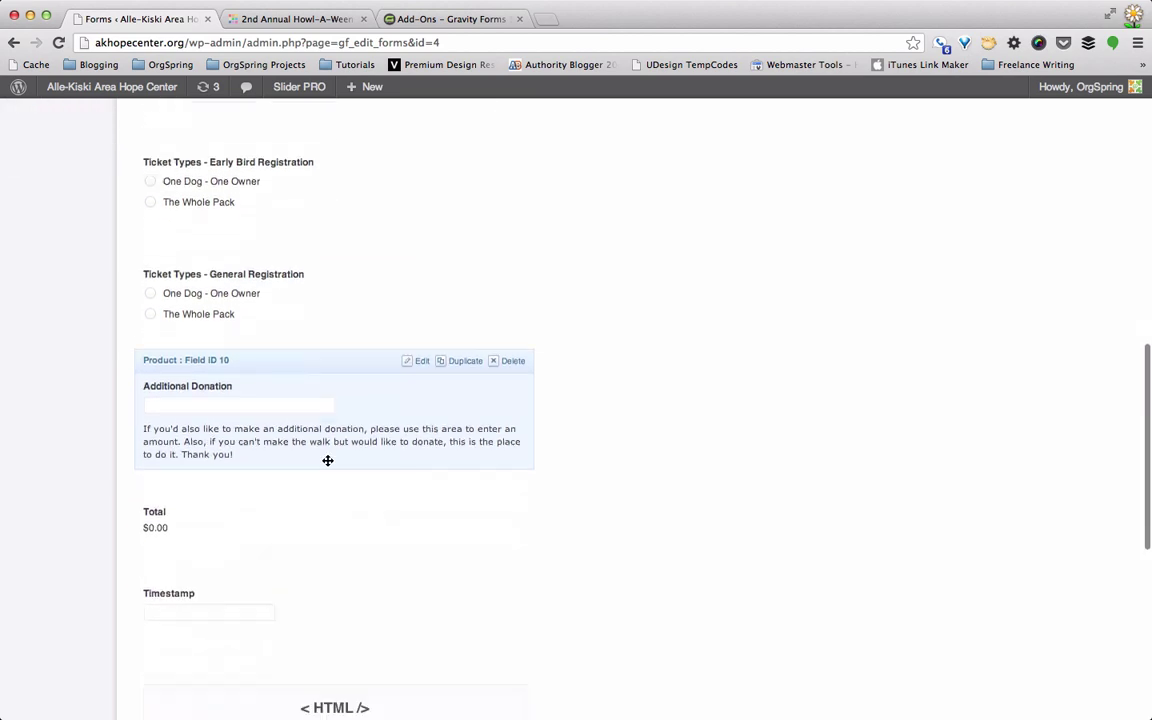
scroll(328, 460, "down", 3)
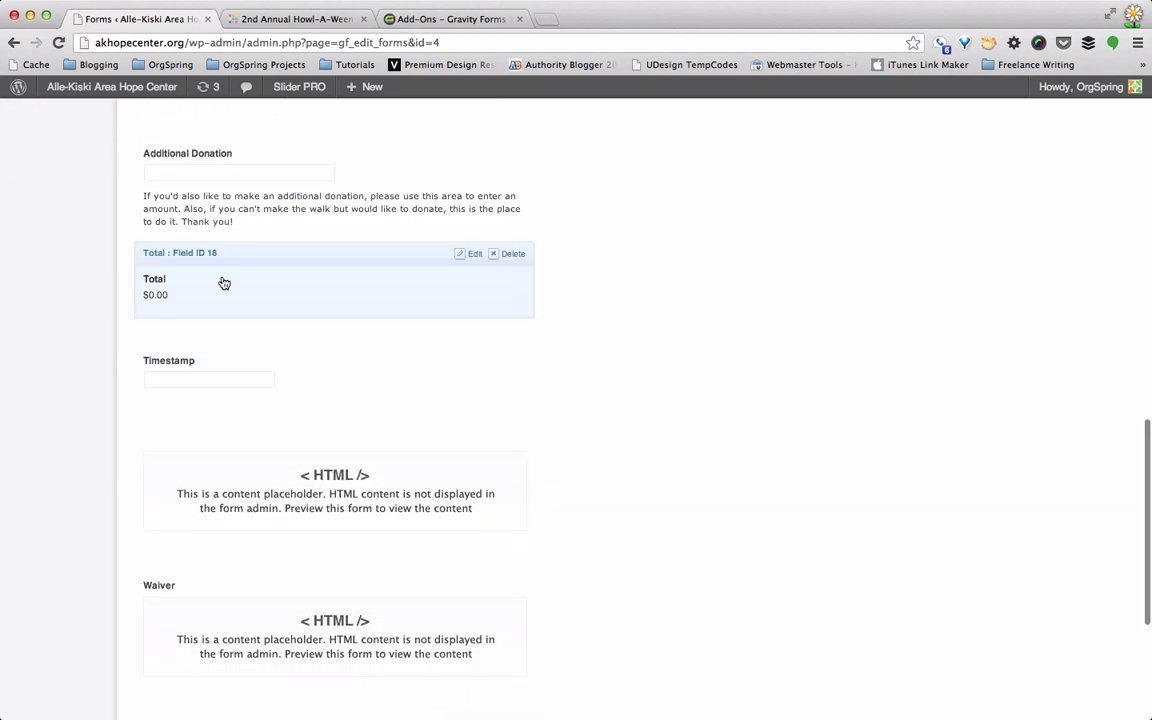
scroll(228, 233, "up", 2)
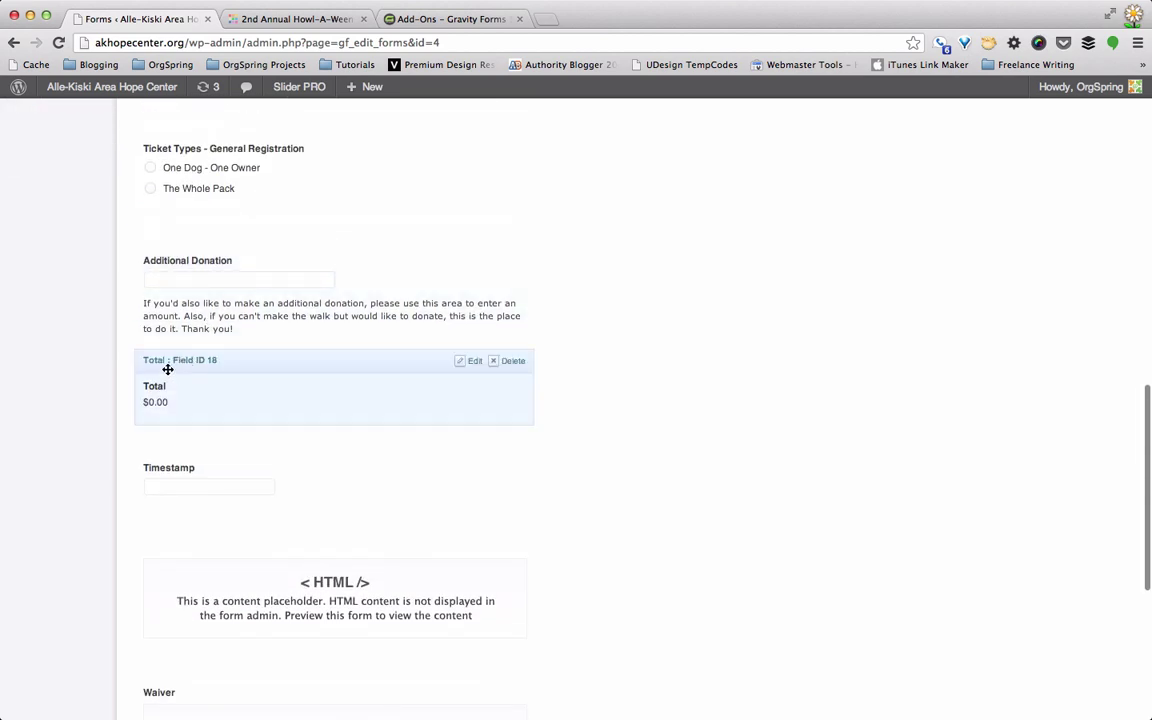
scroll(227, 379, "up", 4)
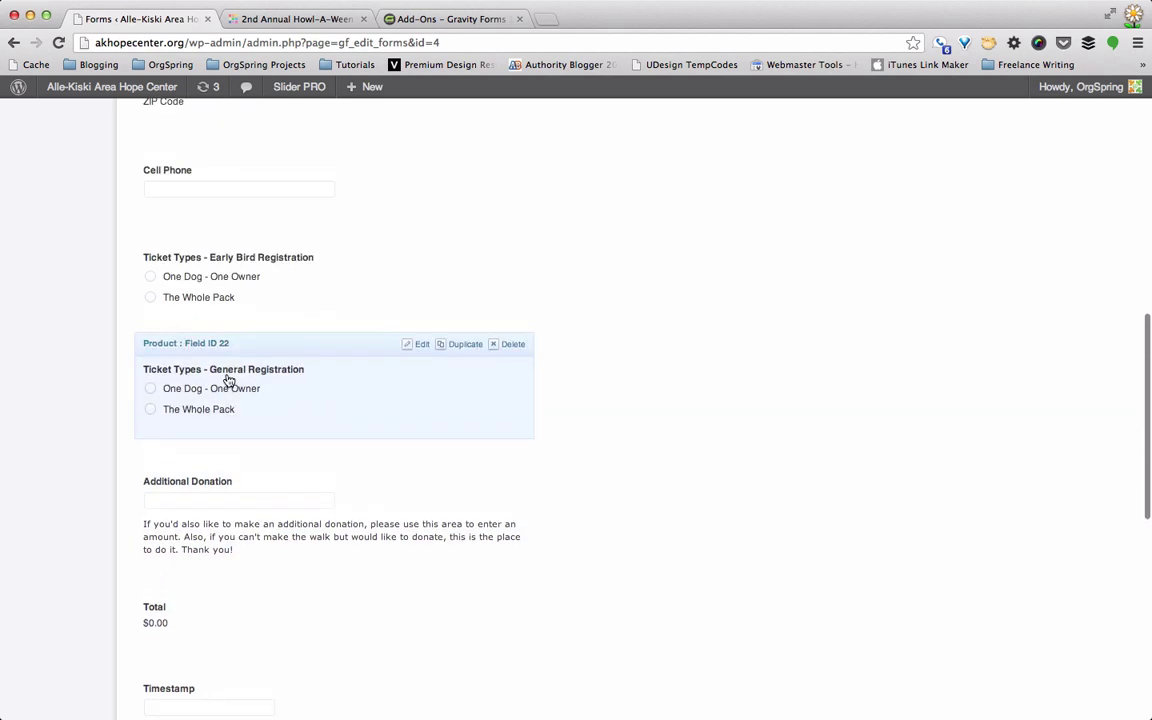
Step: Review the Total field beneath the ticket and donation fields, open its label and description settings, and close them
scroll(229, 360, "up", 1)
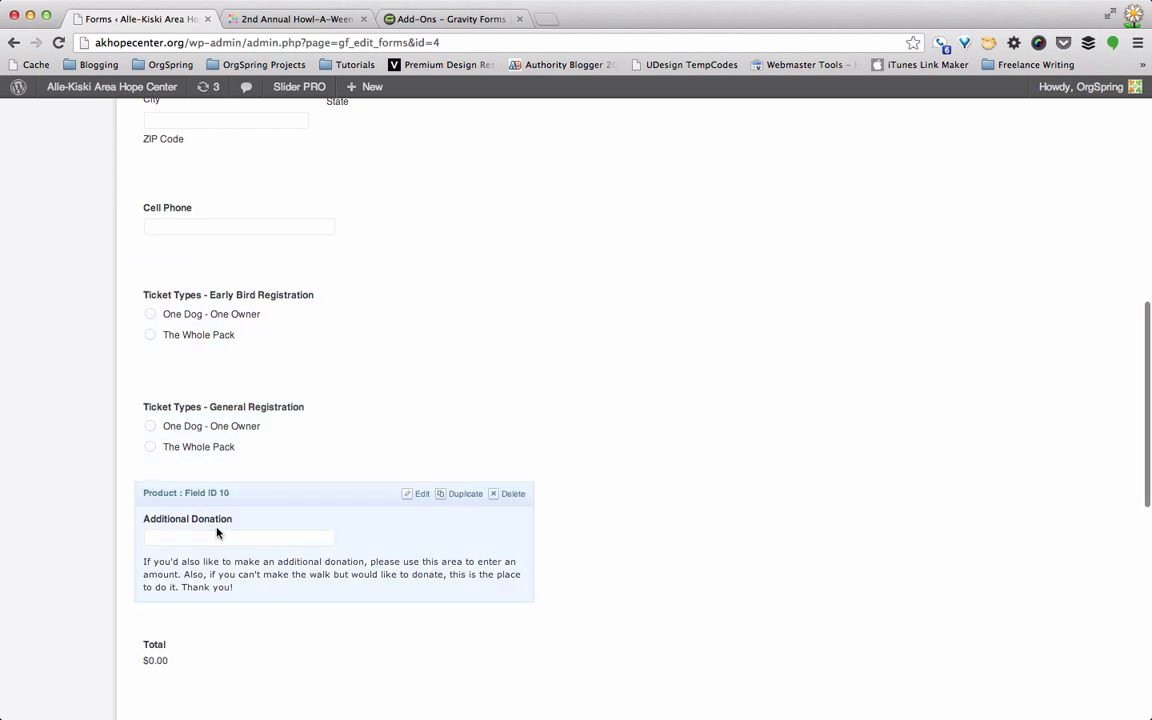
scroll(217, 540, "down", 3)
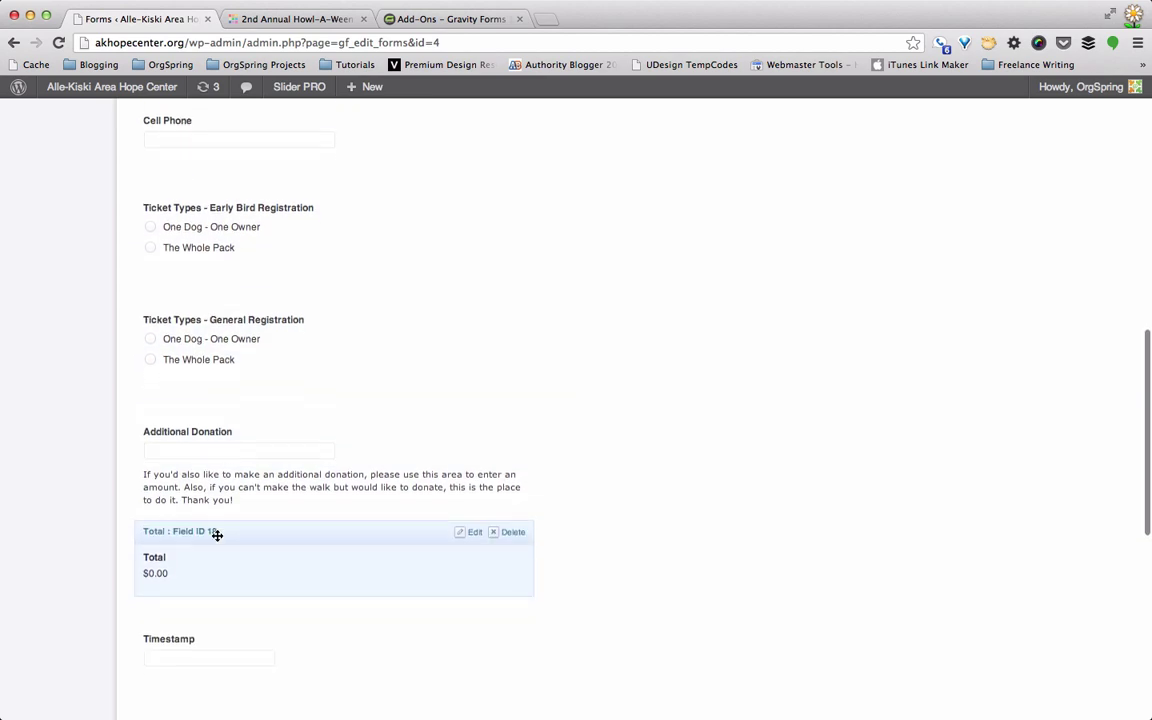
scroll(915, 334, "up", 10)
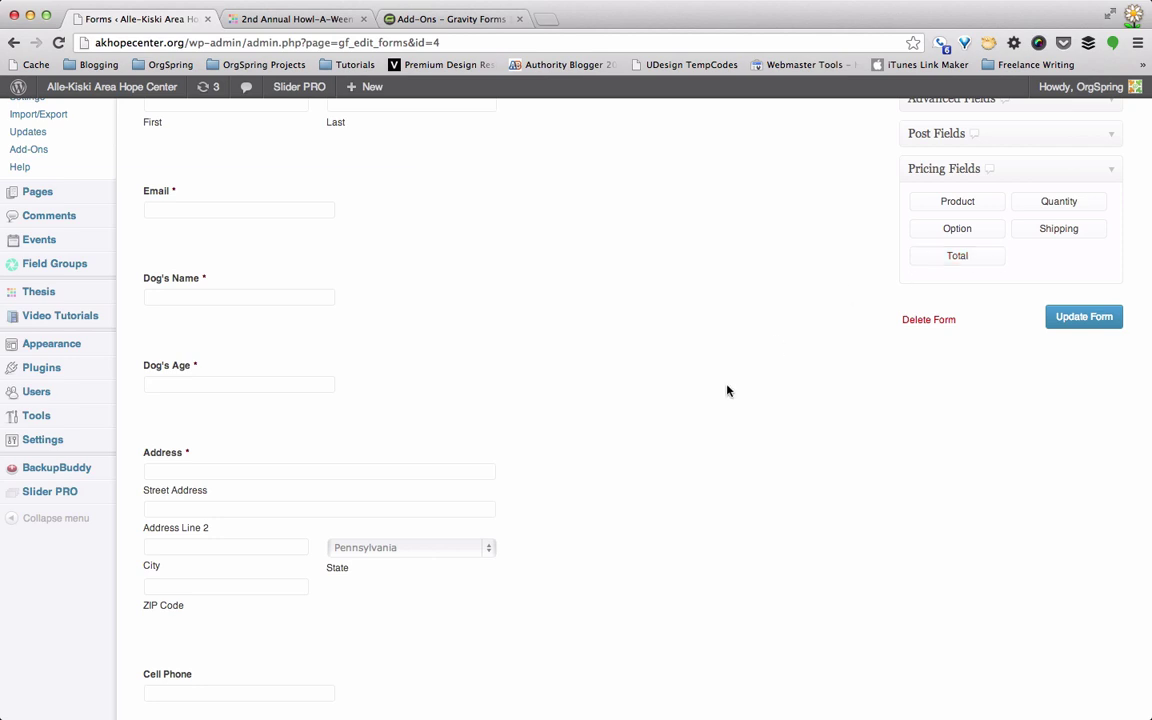
scroll(676, 486, "down", 10)
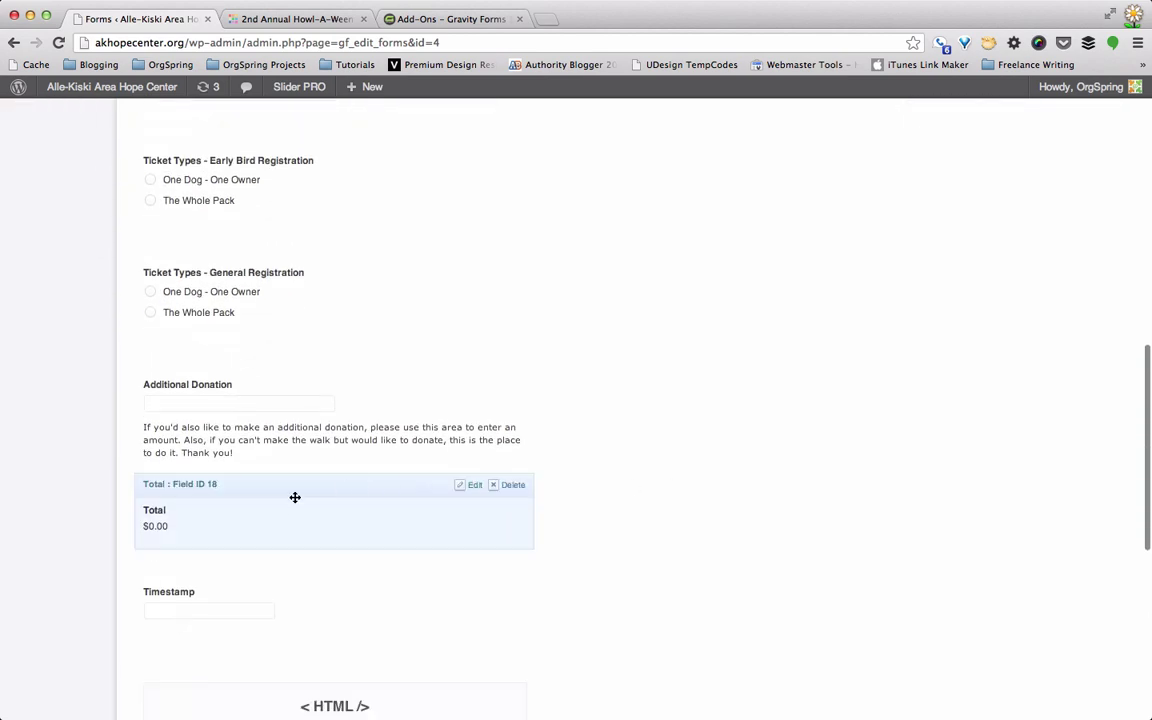
left_click(280, 490)
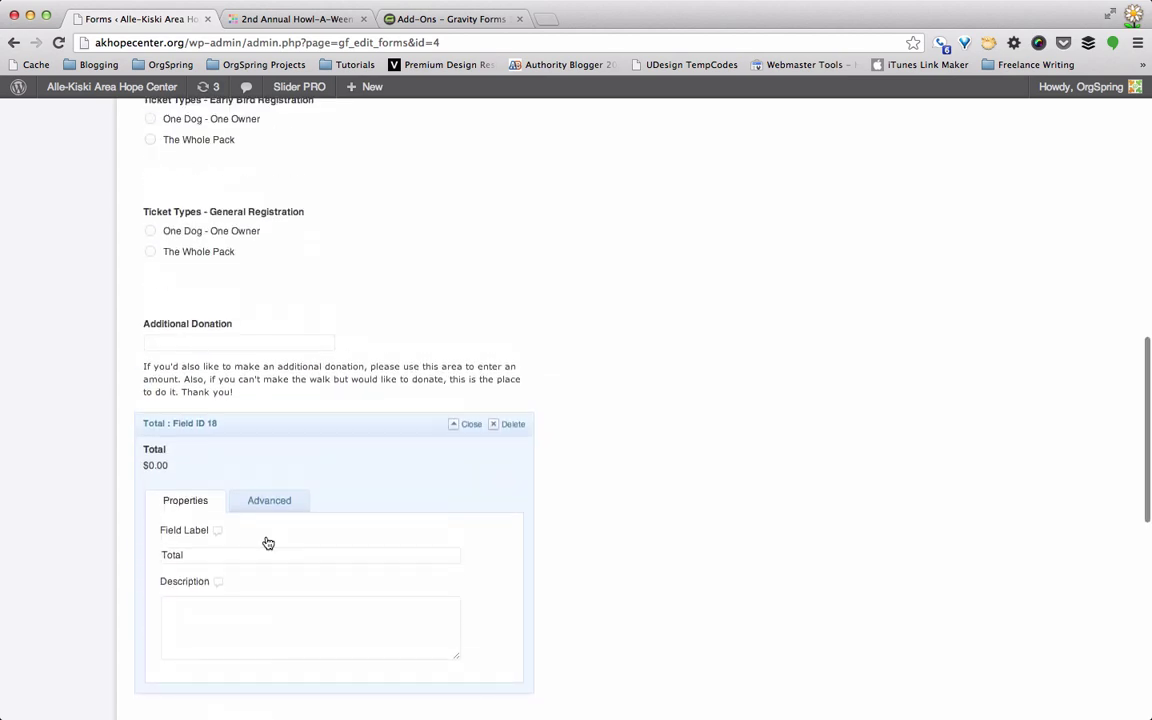
left_click(300, 428)
Step: On the live event page's registration form, try the One Dog - One Owner ticket, and select The Whole Pack instead
left_click(262, 18)
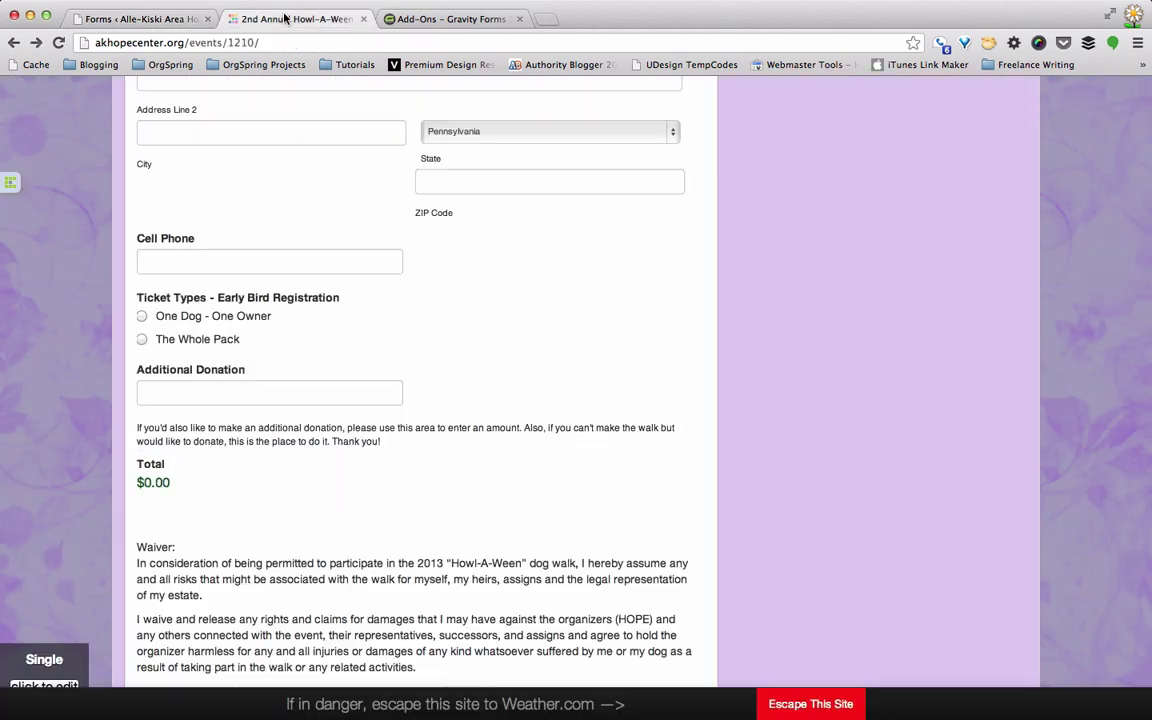
scroll(308, 258, "down", 1)
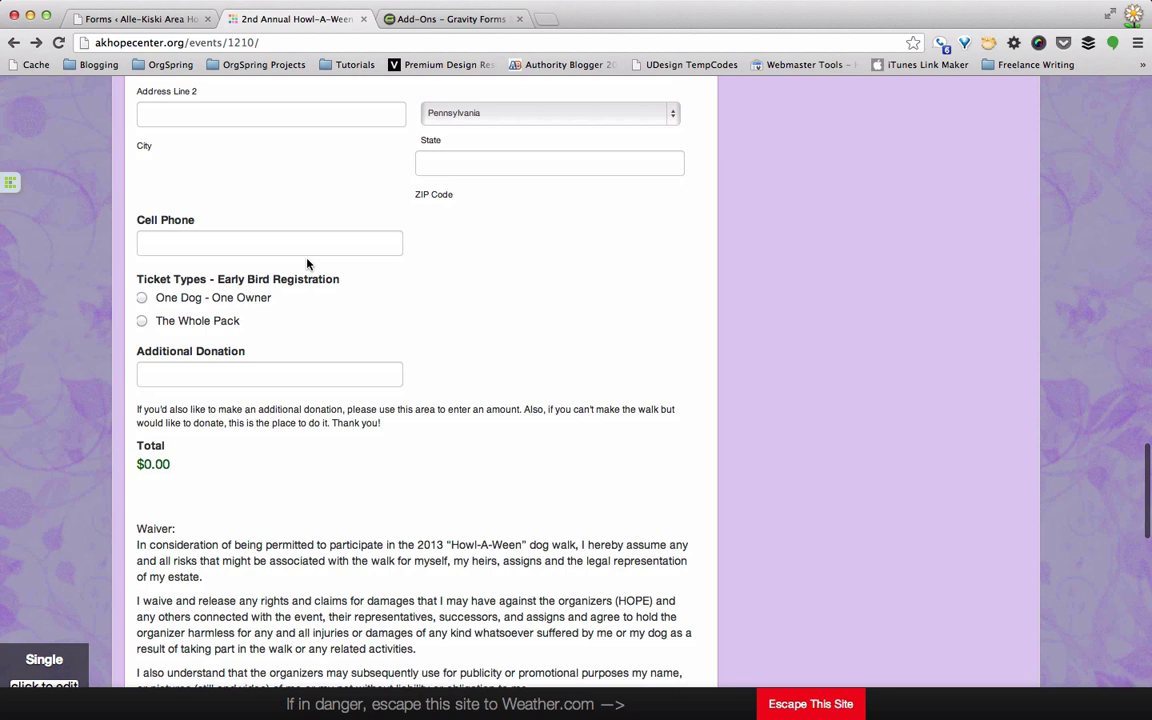
left_click(142, 298)
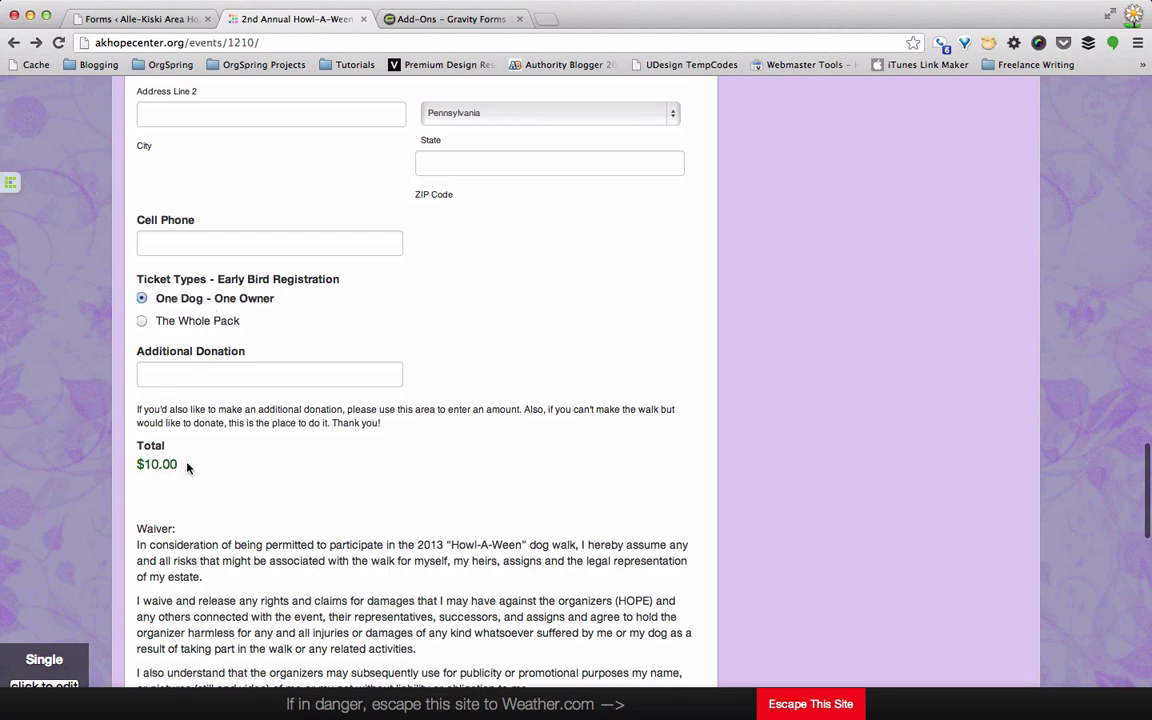
left_click(141, 321)
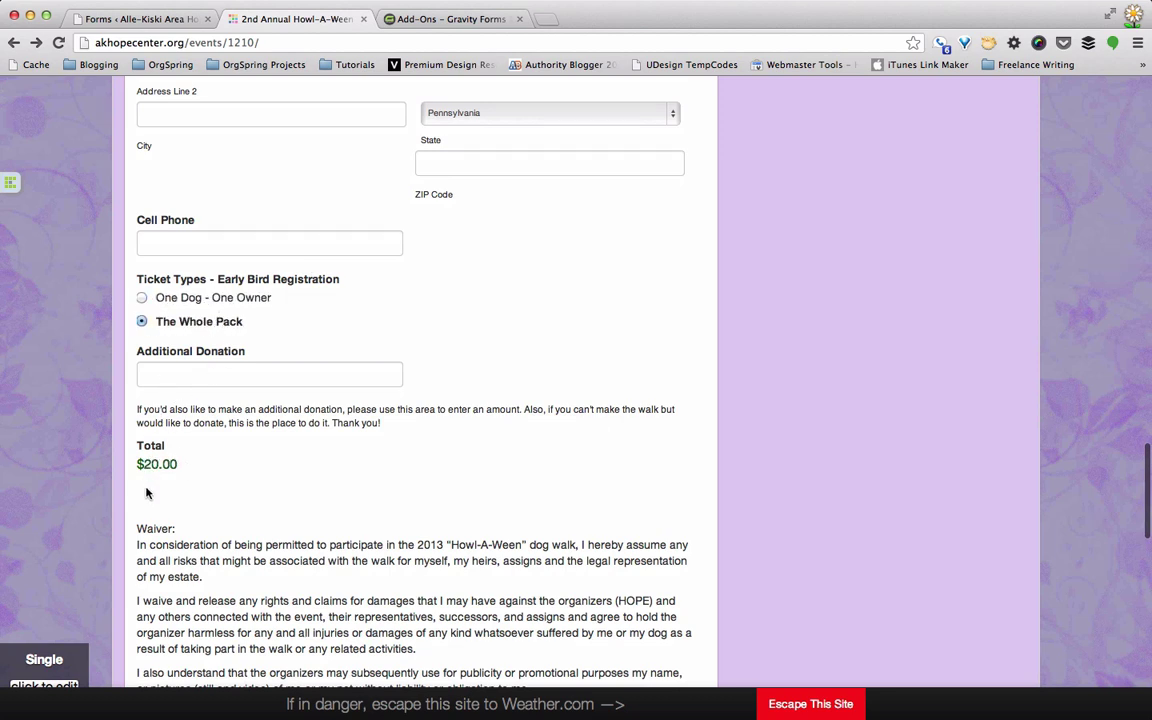
Step: Enter an additional donation of $50.00, check the form's total, and return to the Form Editor
left_click(200, 377)
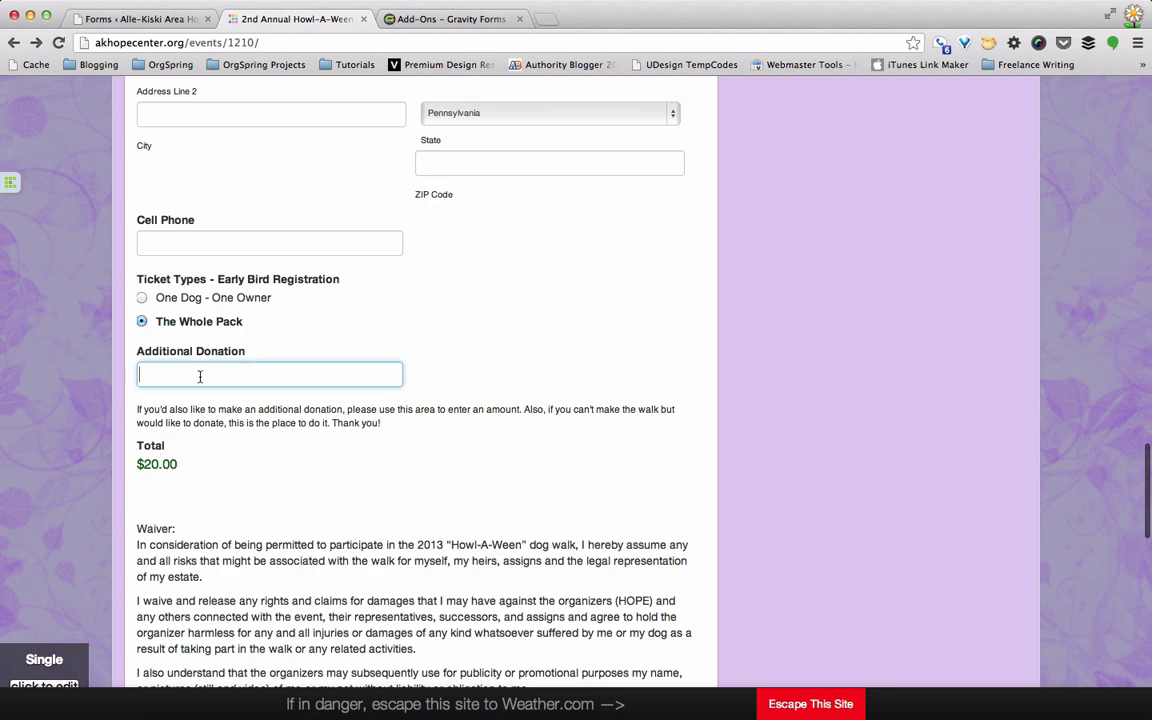
type("50")
key("Tab")
scroll(221, 398, "up", 5)
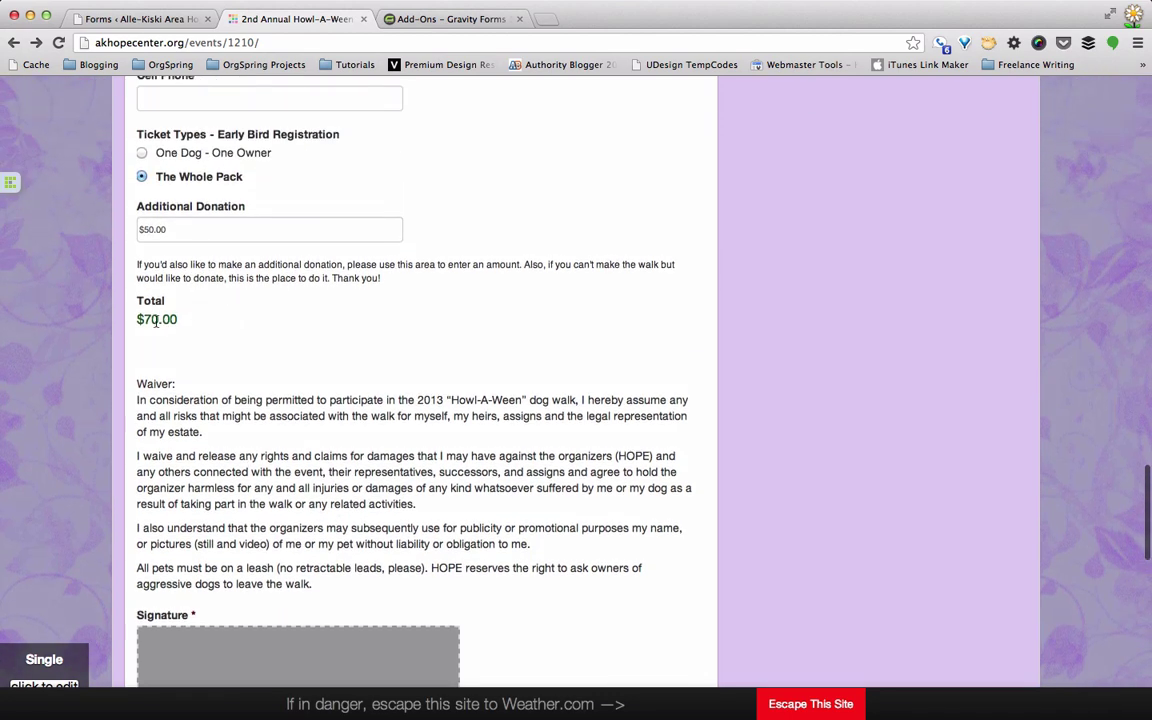
scroll(156, 319, "up", 2)
scroll(156, 398, "up", 2)
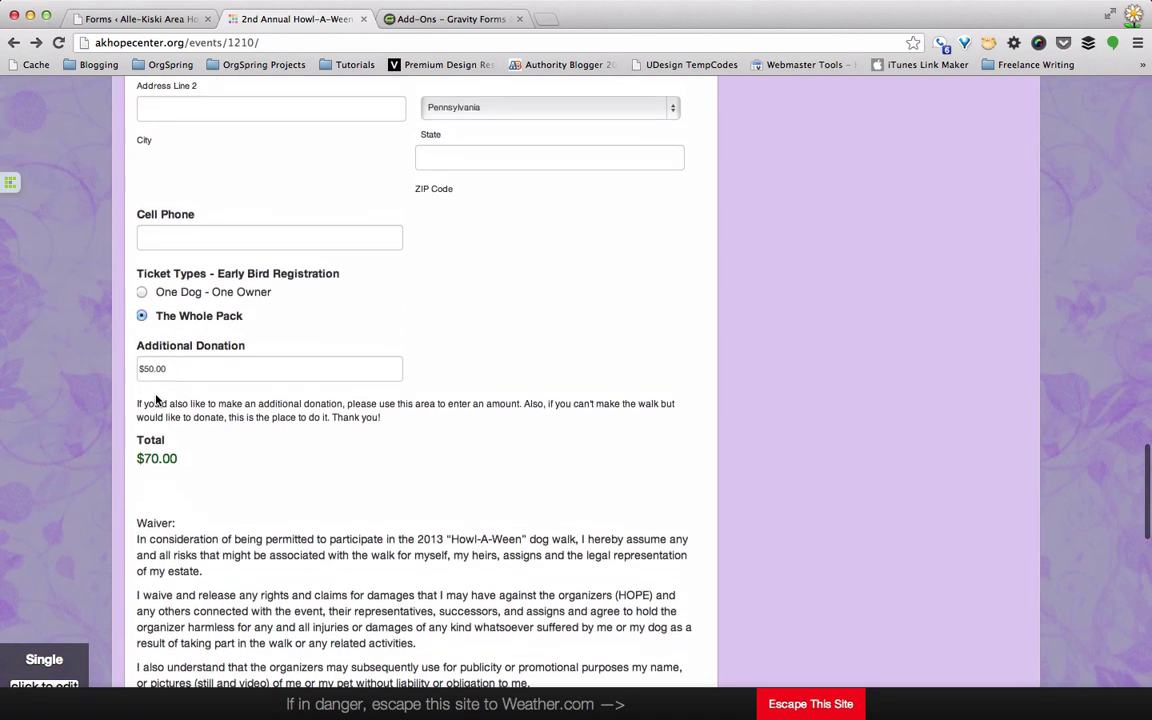
left_click(164, 20)
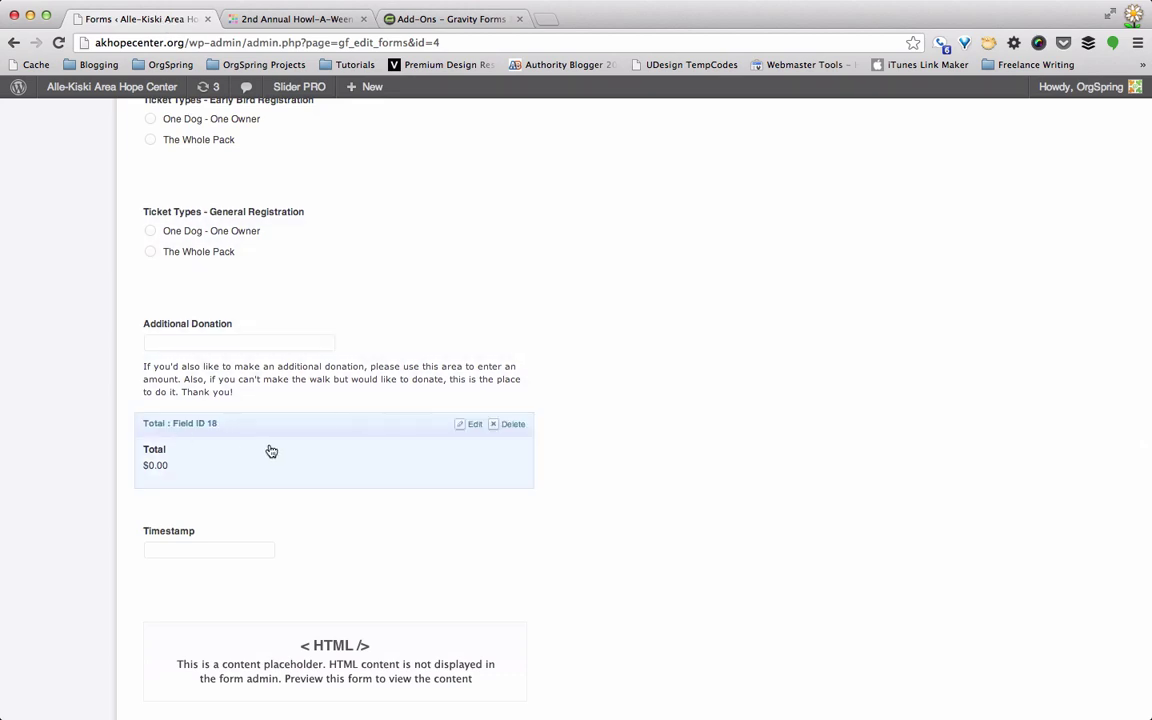
Step: Locate the Hidden type among the standard fields, and review the Timestamp field's label and dynamic population settings
scroll(192, 472, "down", 1)
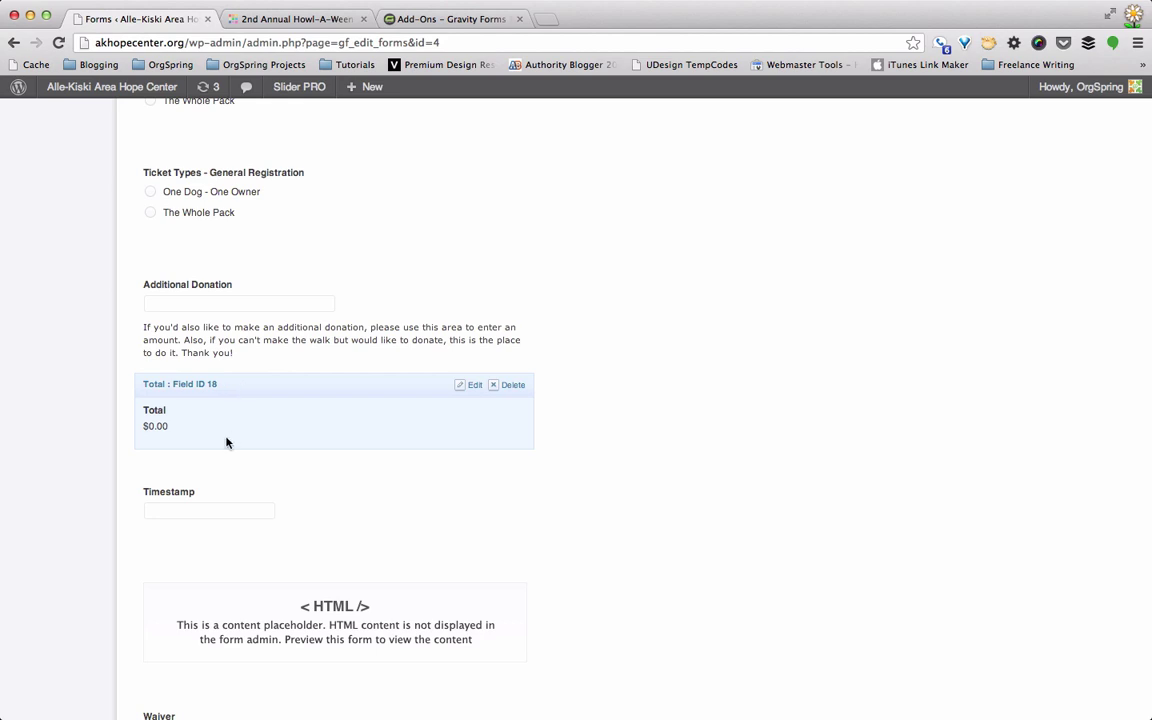
scroll(226, 440, "down", 3)
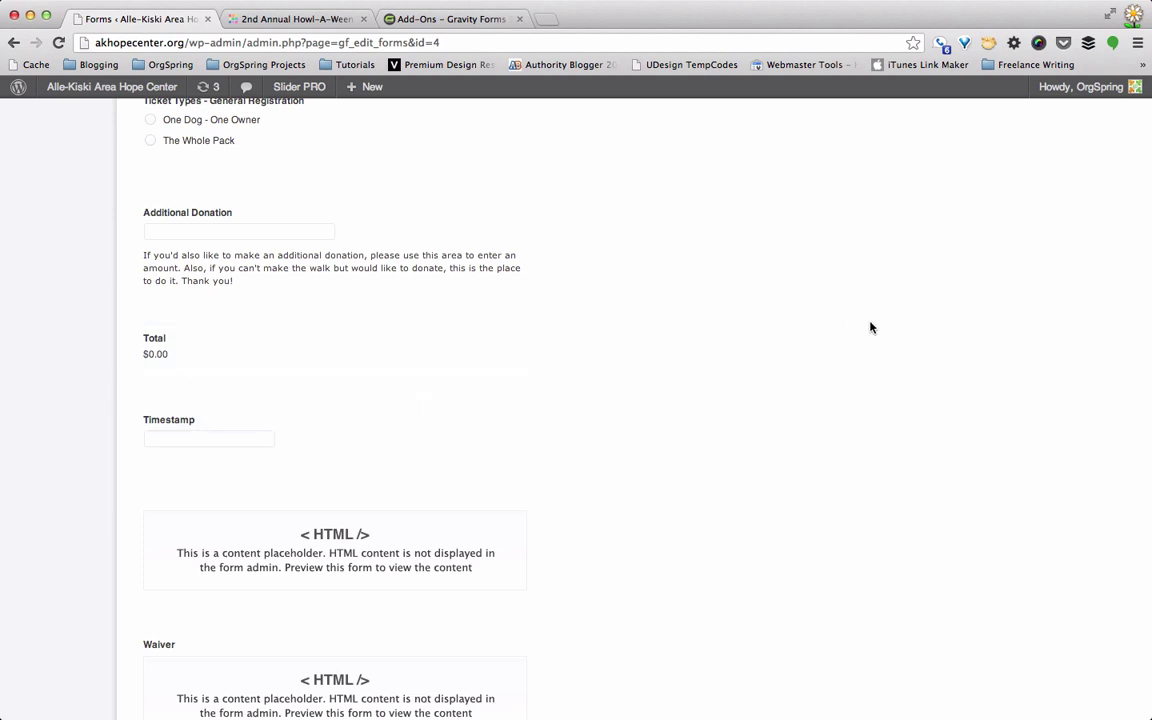
scroll(870, 327, "up", 15)
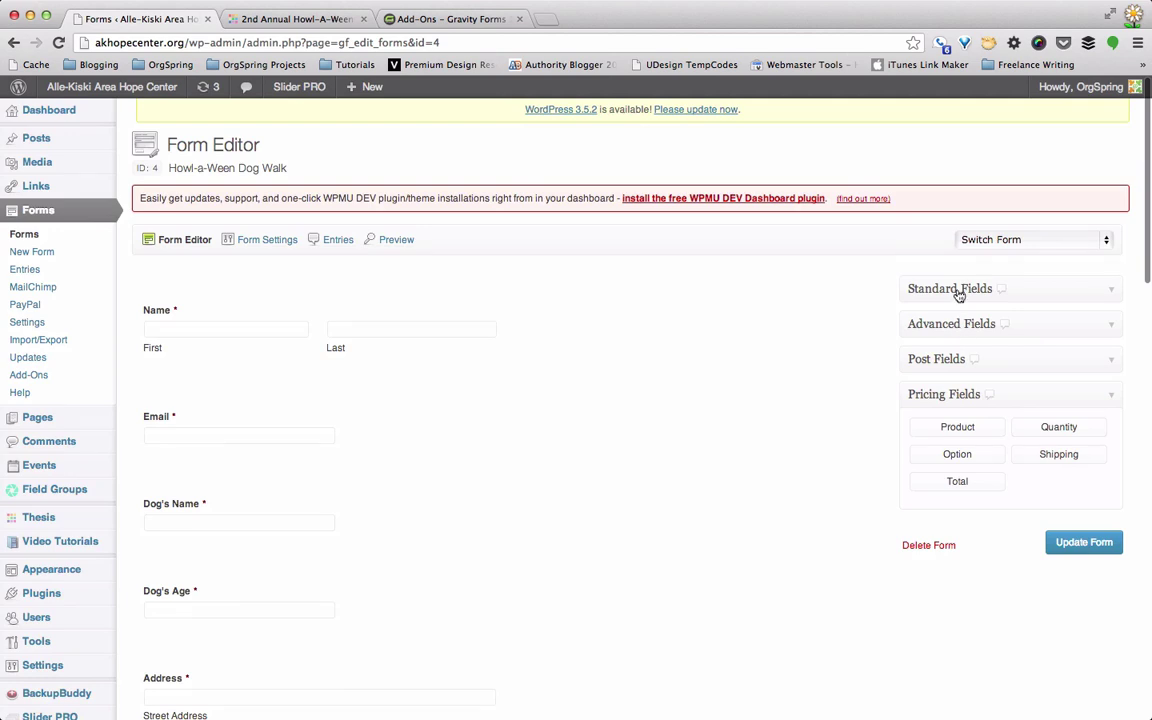
left_click(958, 292)
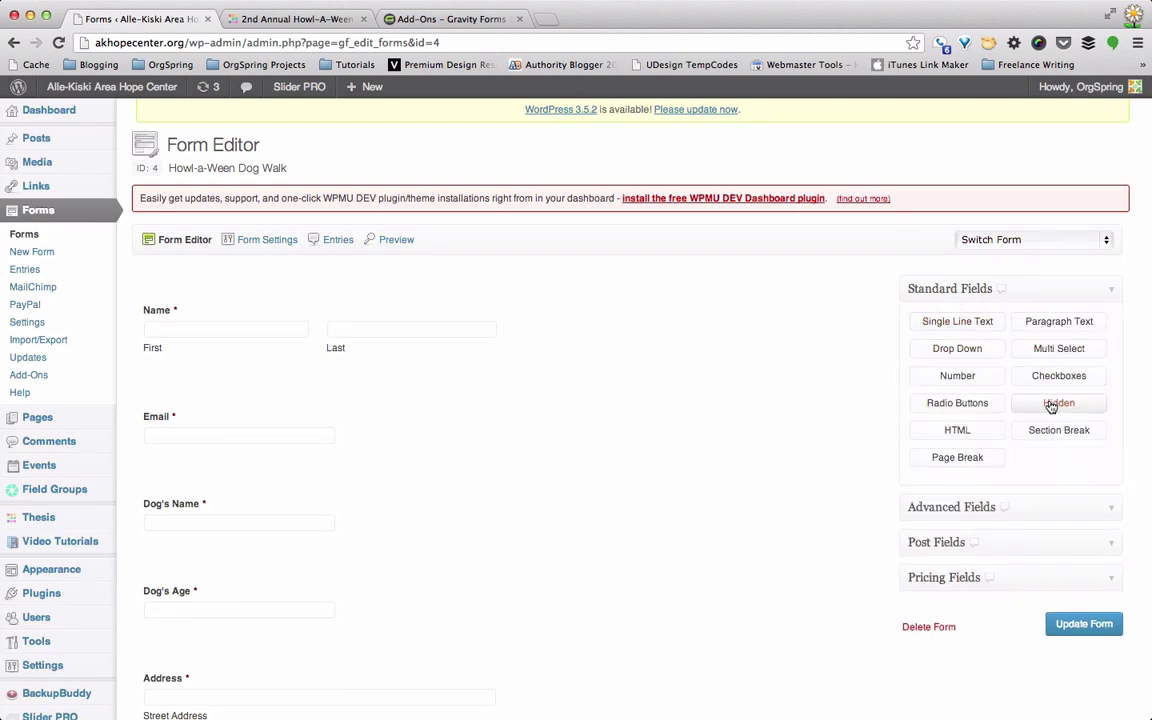
scroll(483, 537, "down", 15)
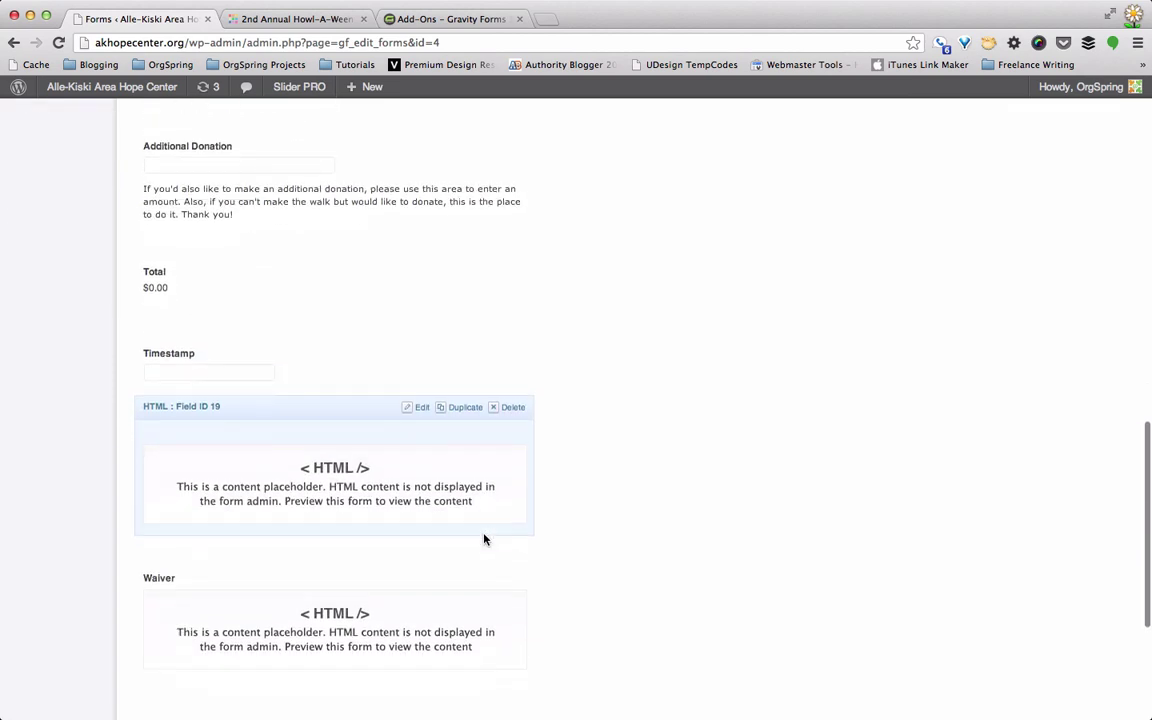
left_click(298, 329)
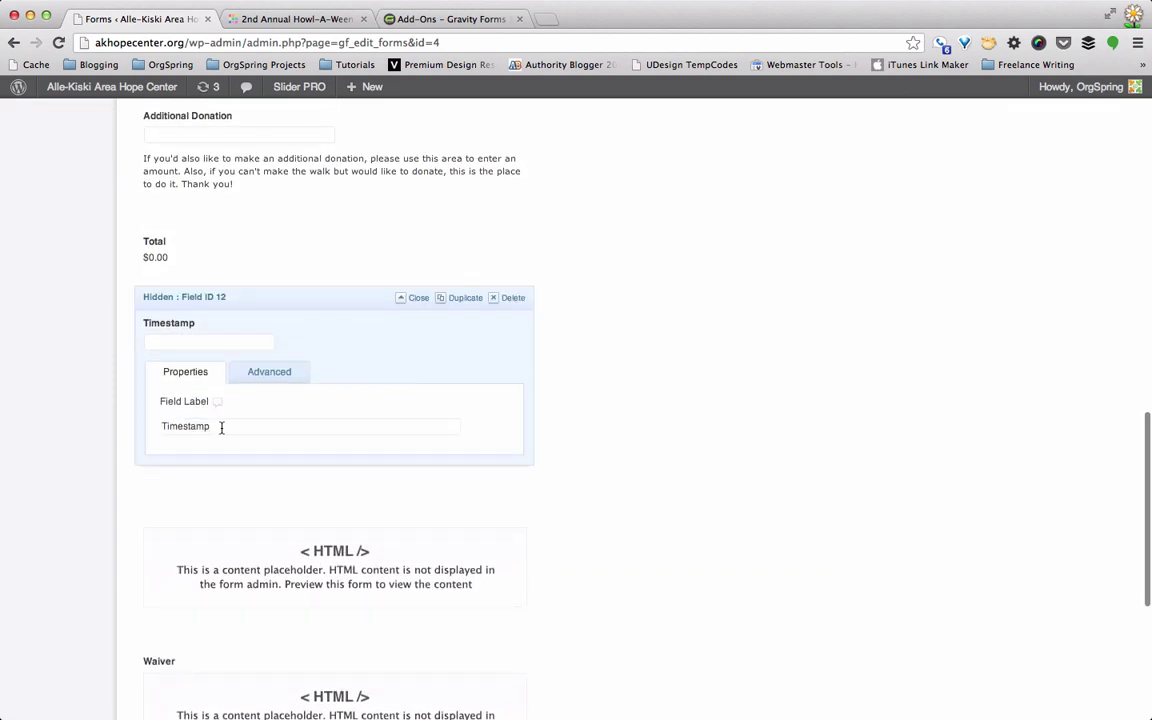
left_click(267, 373)
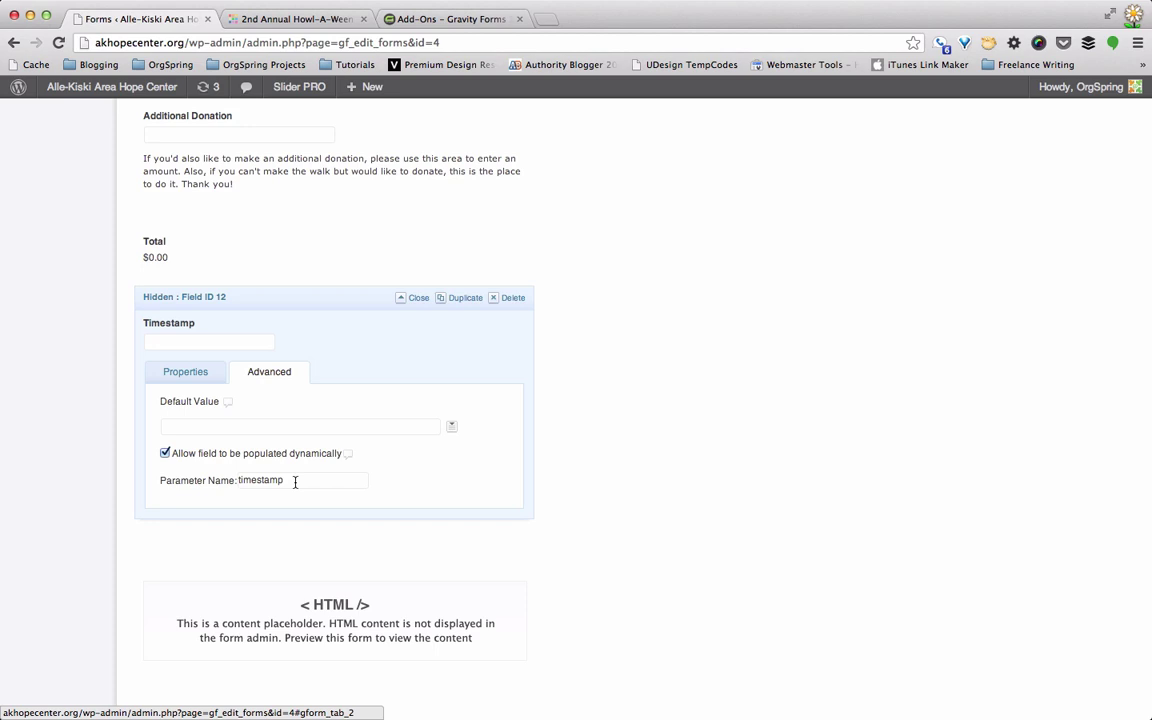
left_click(210, 375)
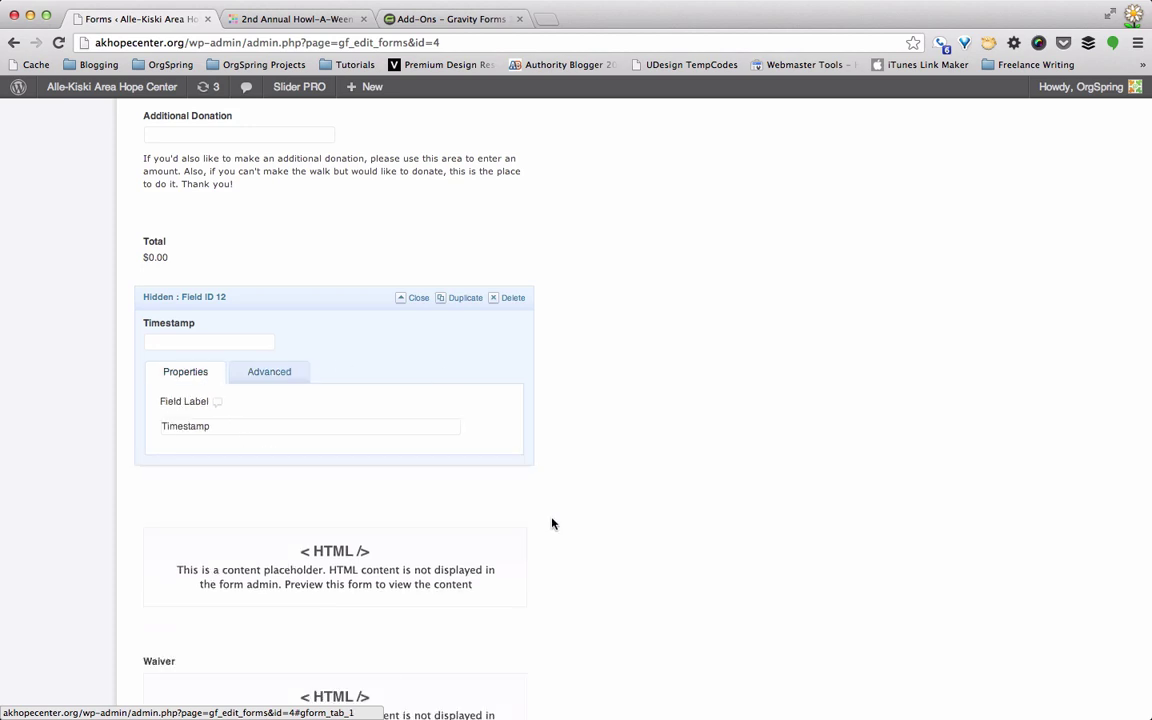
Step: Open the unlabelled HTML field above the Waiver, locate its type among the standard fields, and review its content
scroll(553, 523, "down", 3)
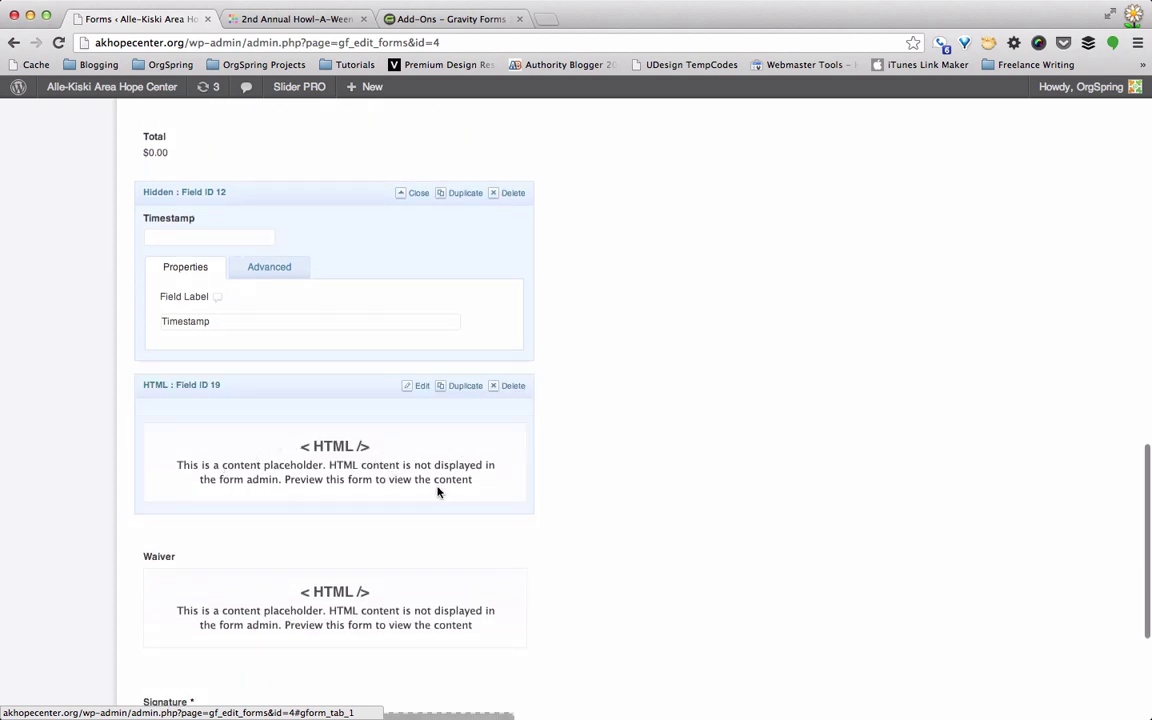
scroll(433, 507, "down", 2)
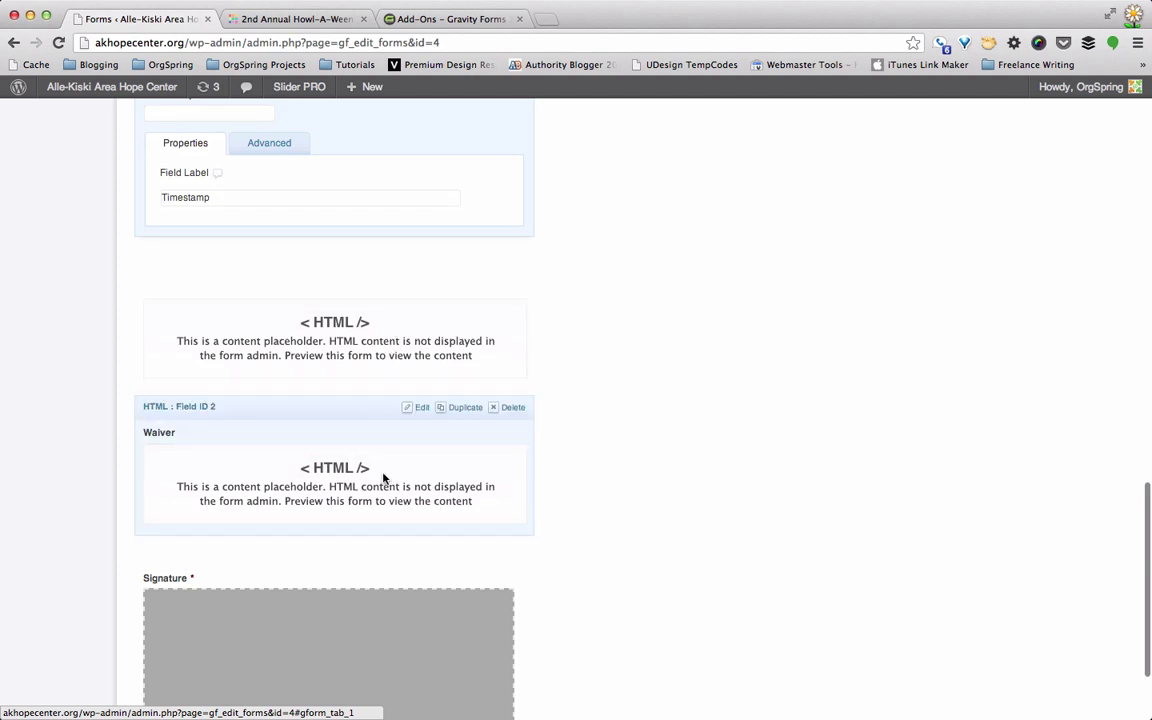
left_click(365, 355)
scroll(920, 262, "up", 15)
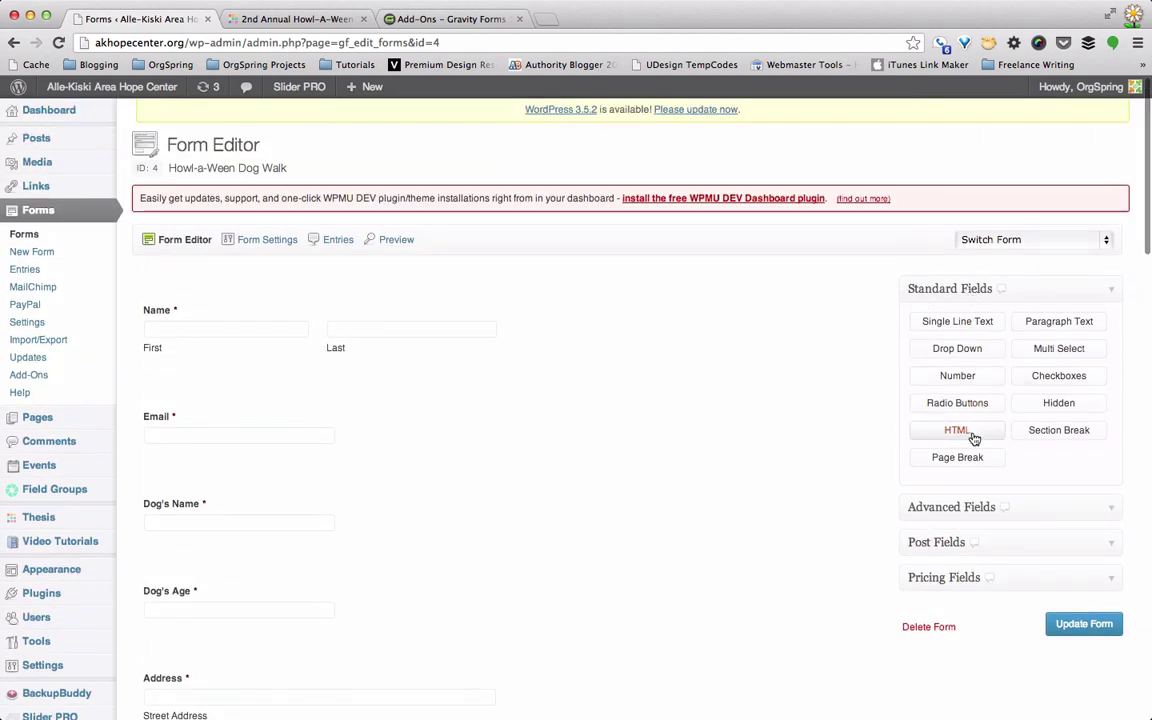
scroll(689, 545, "down", 15)
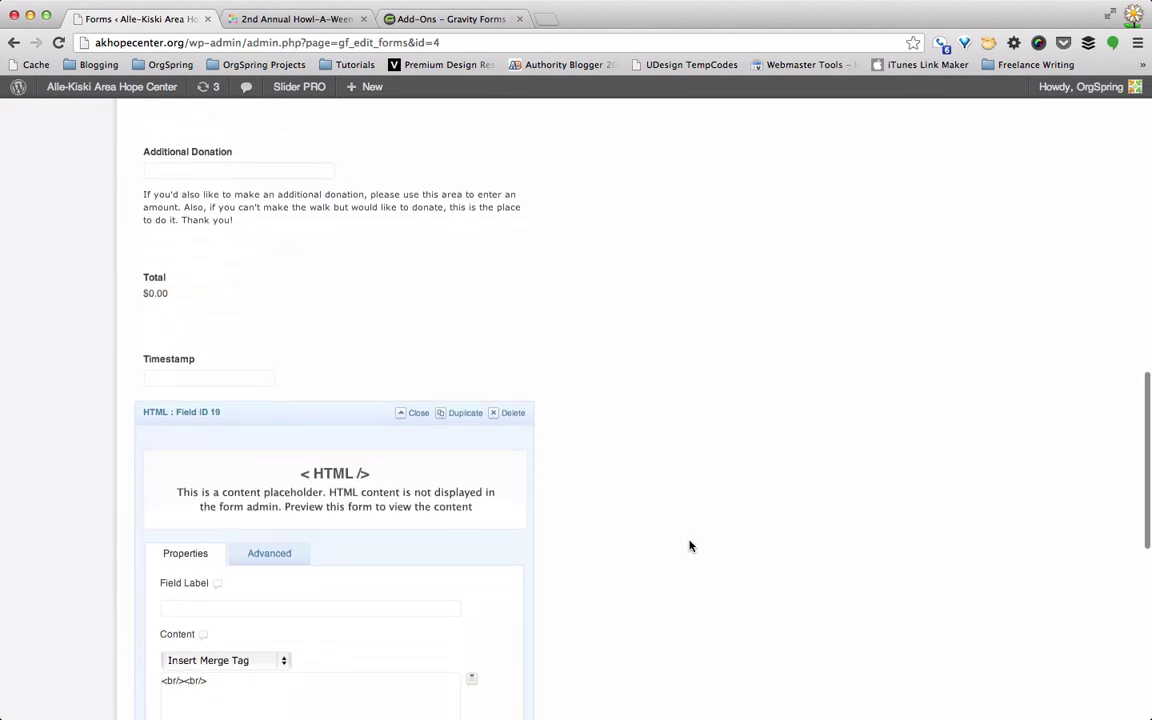
scroll(689, 545, "down", 5)
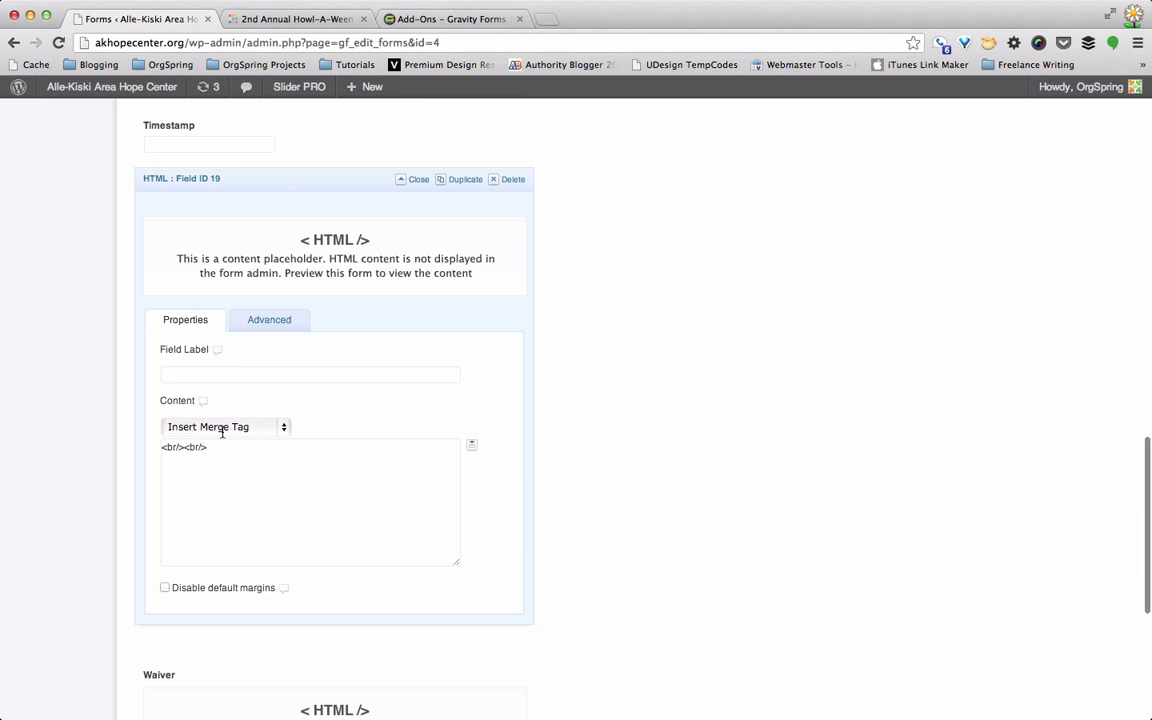
Step: Check the spacing between the total and the waiver on the live event page, and return to the Form Editor
left_click(314, 21)
scroll(316, 350, "down", 2)
scroll(316, 350, "down", 2)
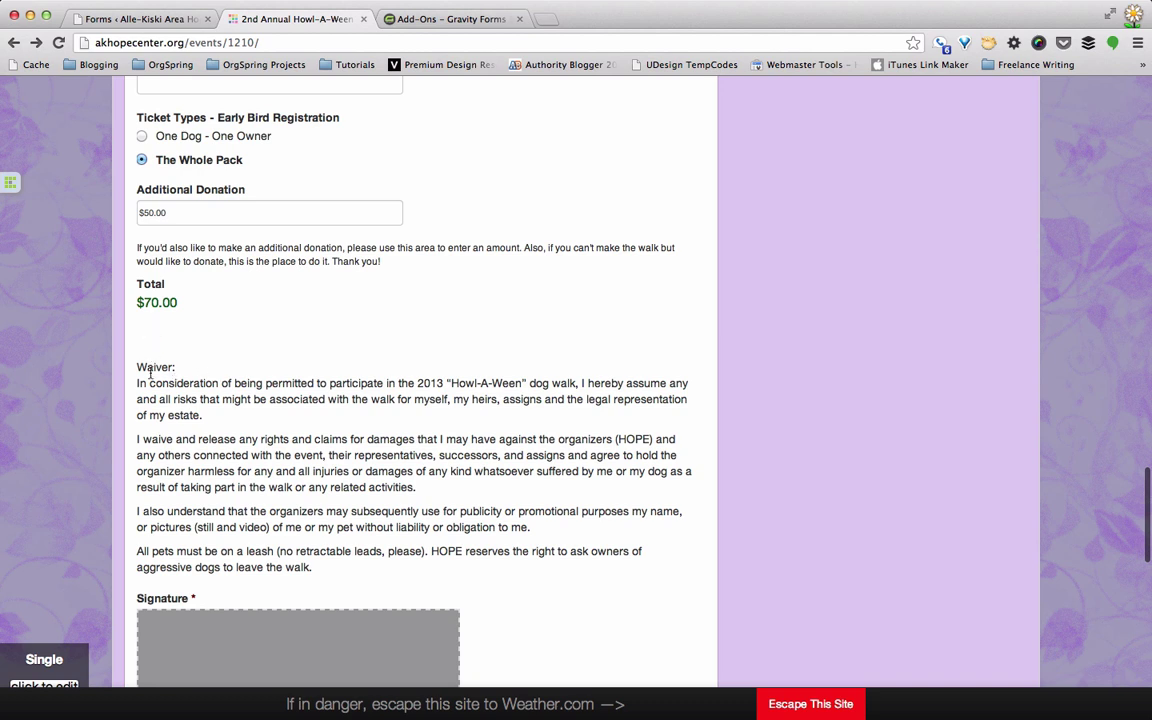
left_click(165, 18)
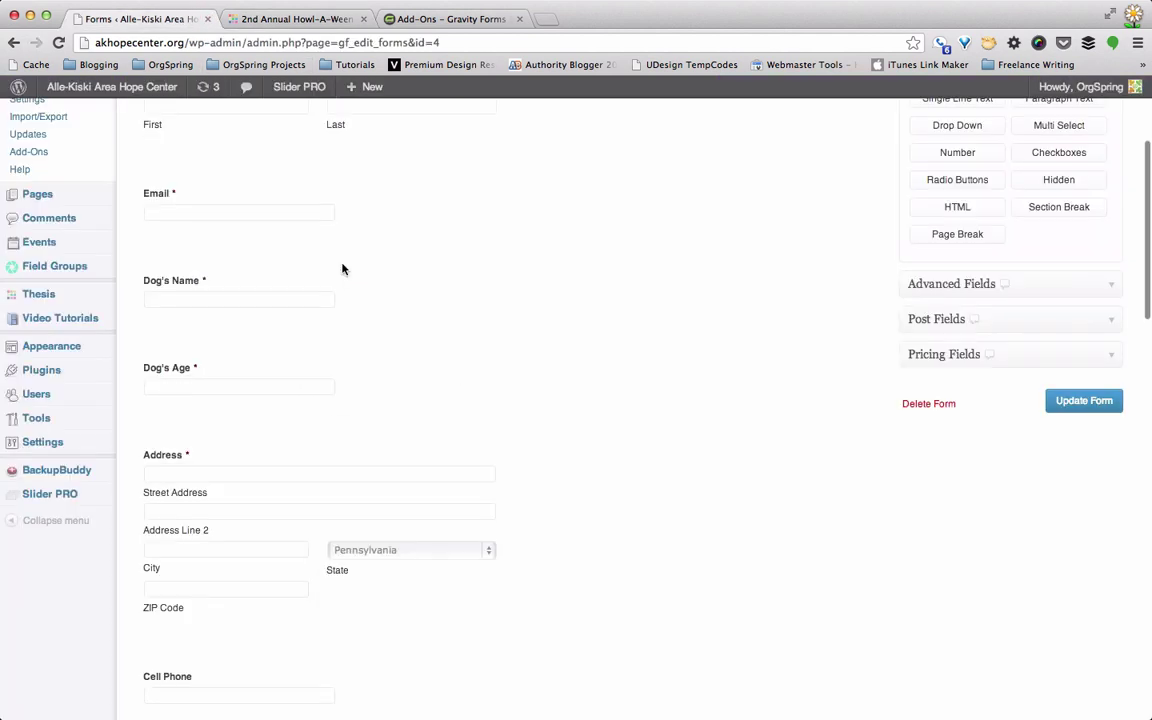
Step: Open the Waiver HTML field, read through its label and HTML content, and close its settings
scroll(309, 391, "down", 15)
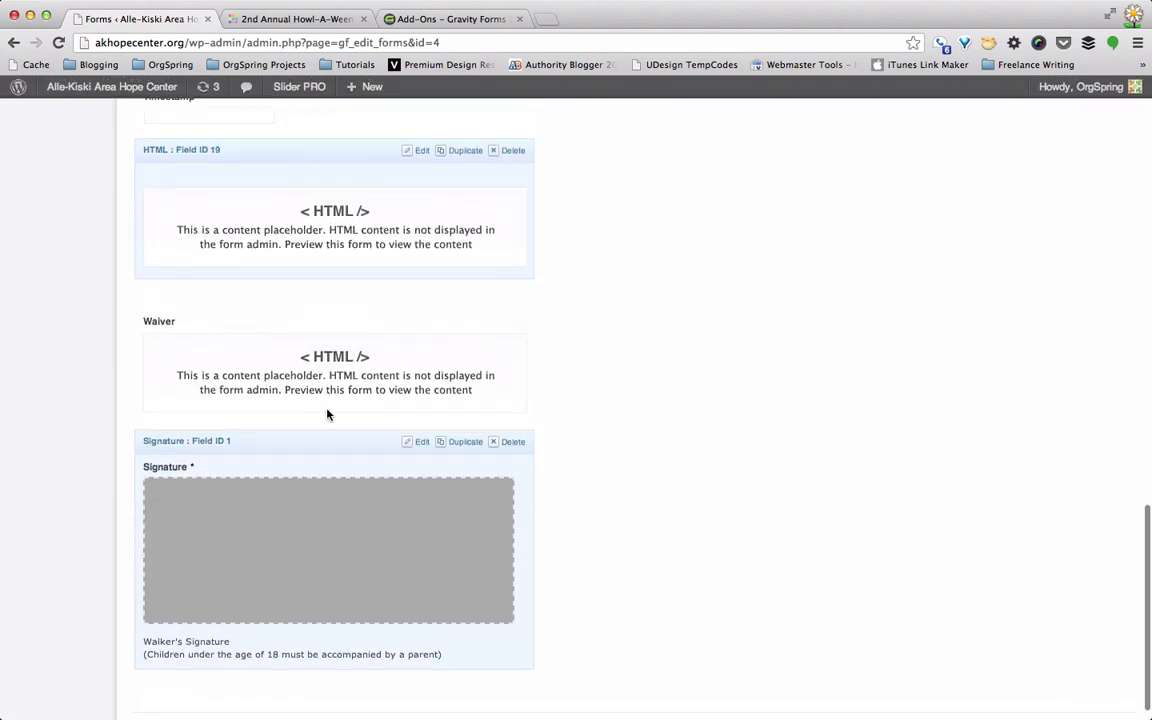
left_click(325, 363)
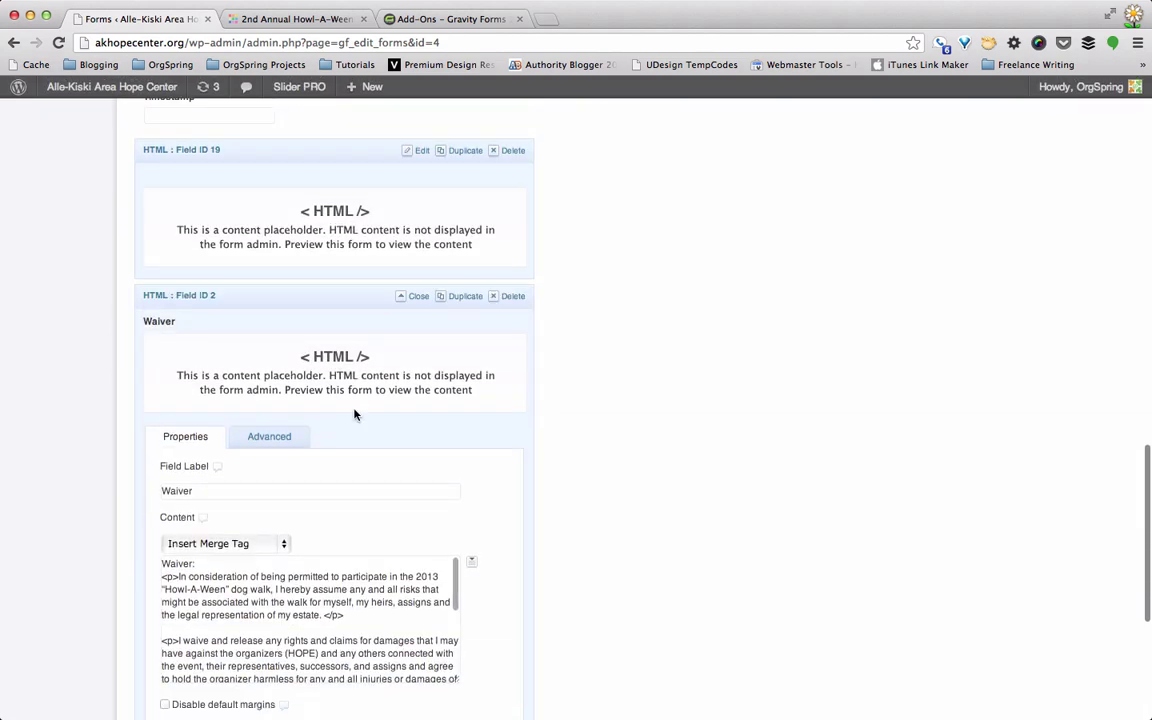
scroll(288, 502, "down", 3)
scroll(250, 530, "up", 3)
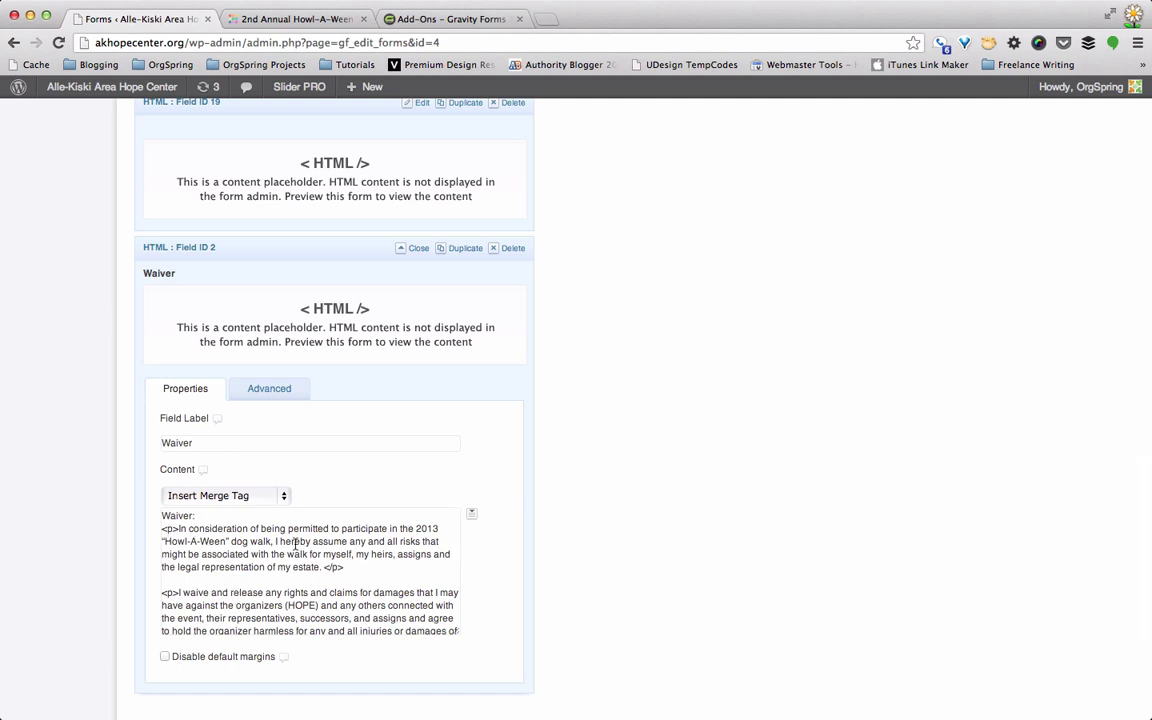
scroll(308, 566, "down", 10)
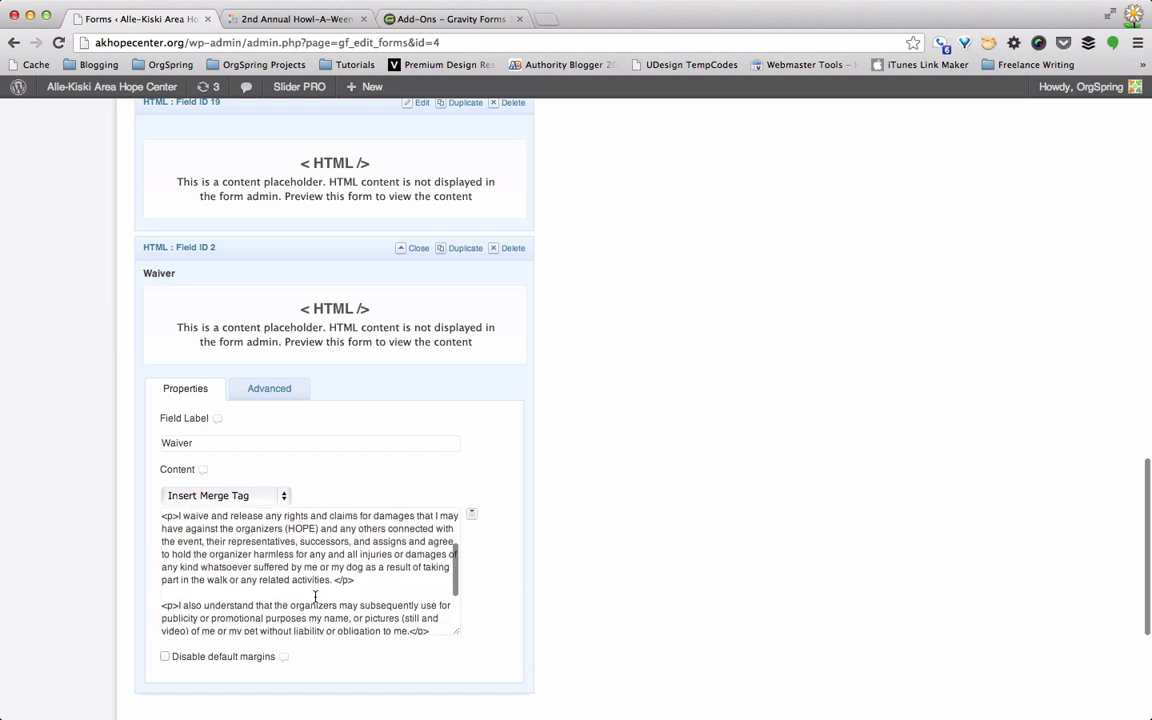
scroll(315, 597, "up", 10)
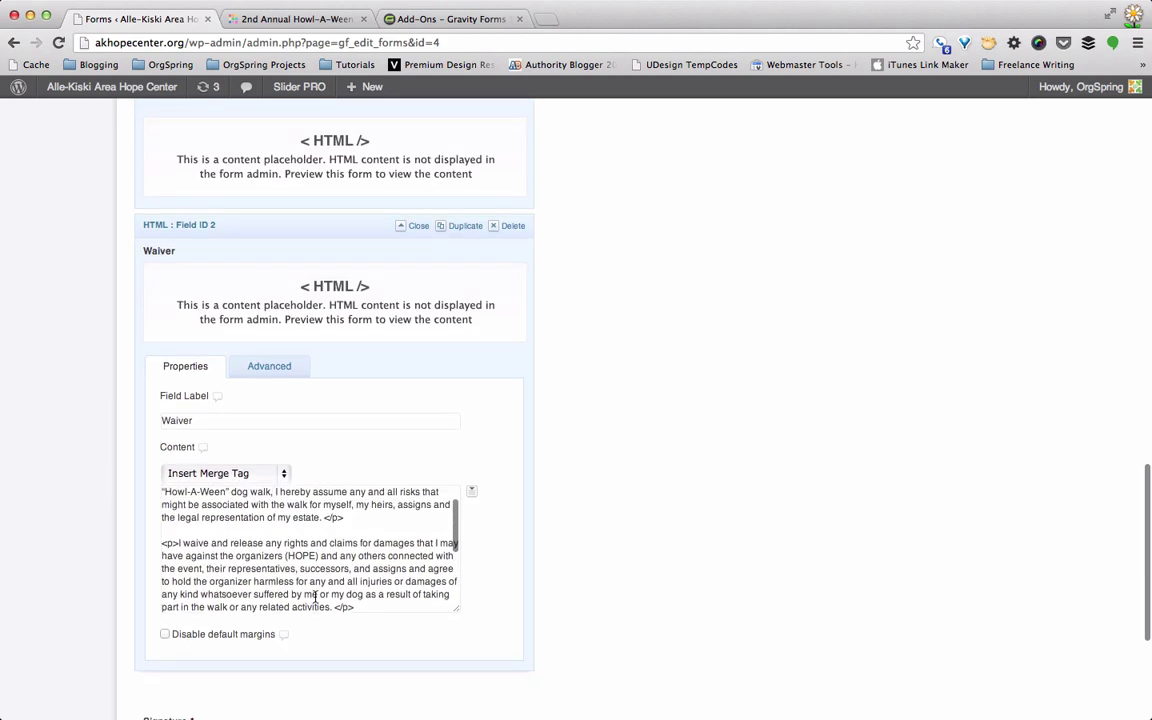
scroll(287, 572, "down", 3)
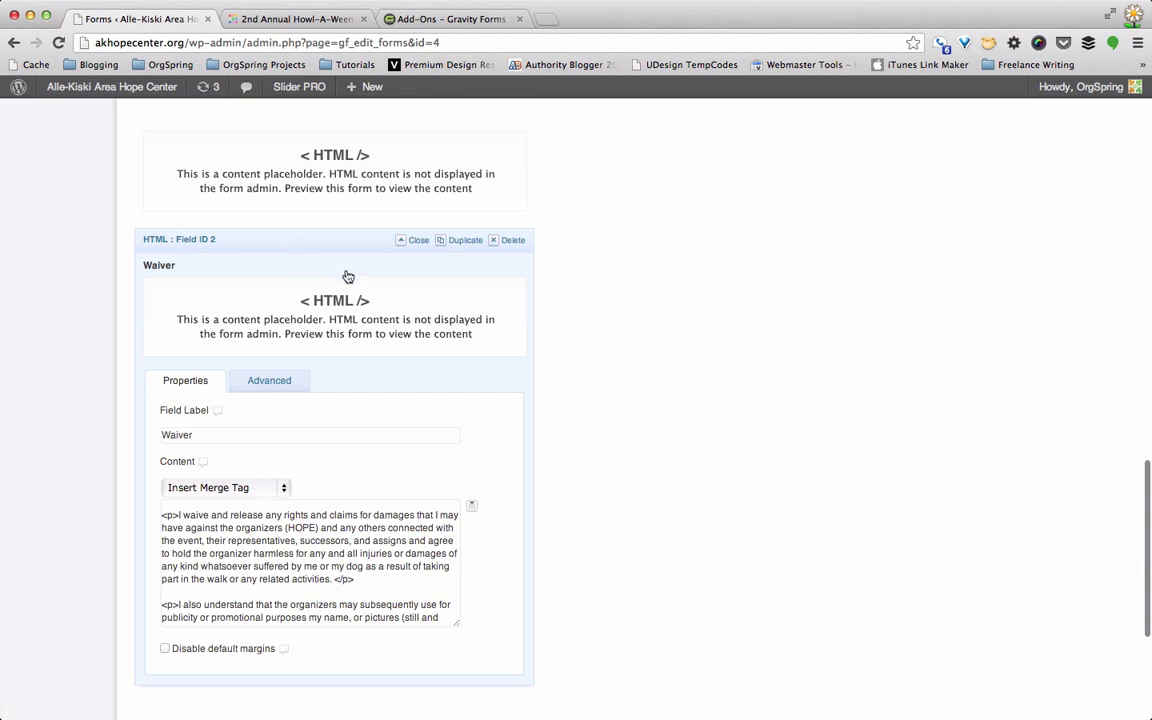
left_click(314, 248)
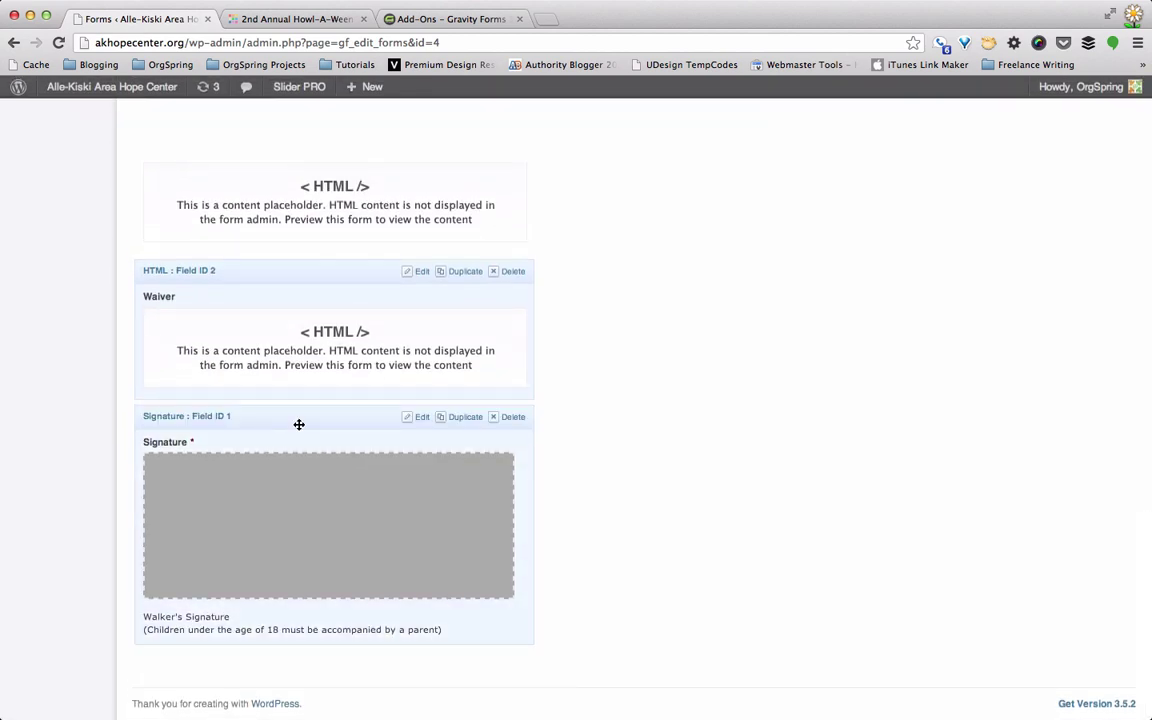
Step: Locate the Signature type among the advanced fields and return to the form's Signature field
scroll(854, 337, "up", 10)
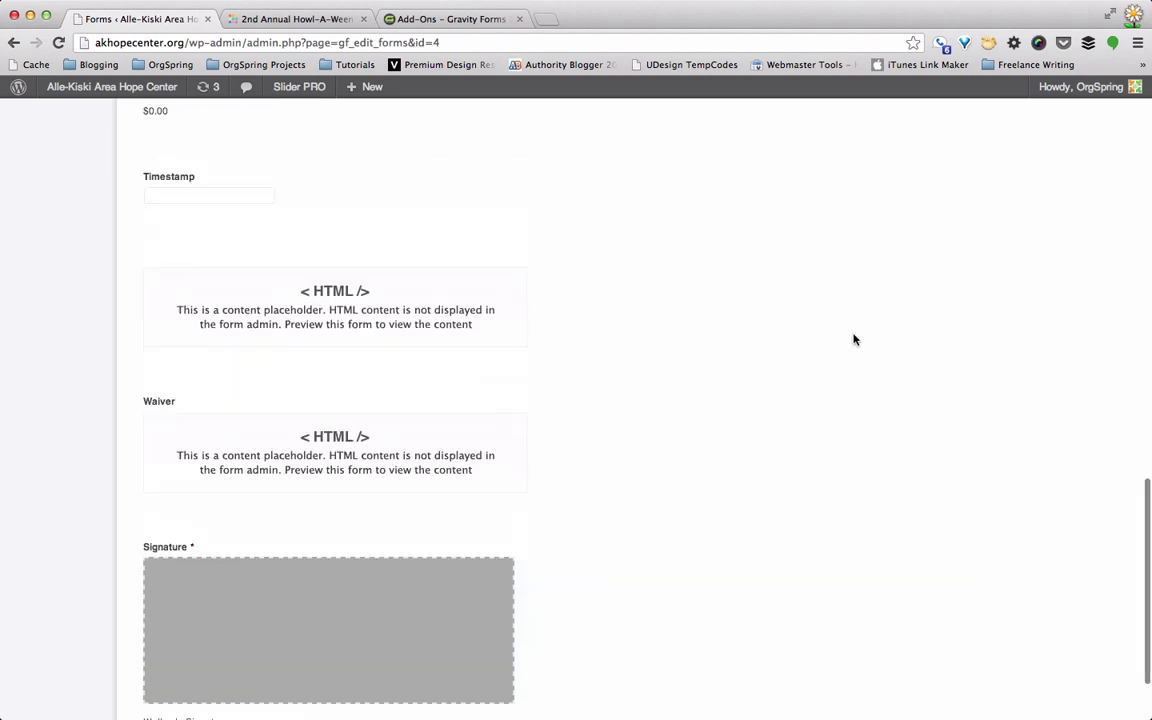
scroll(854, 340, "up", 10)
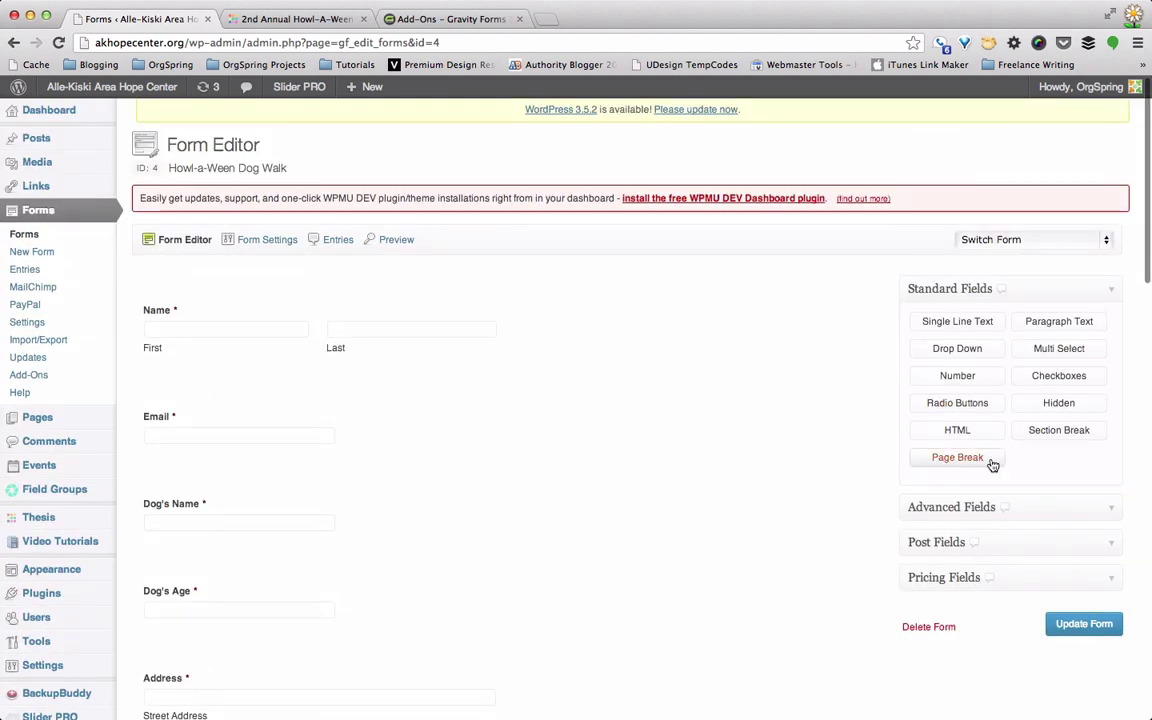
left_click(1029, 508)
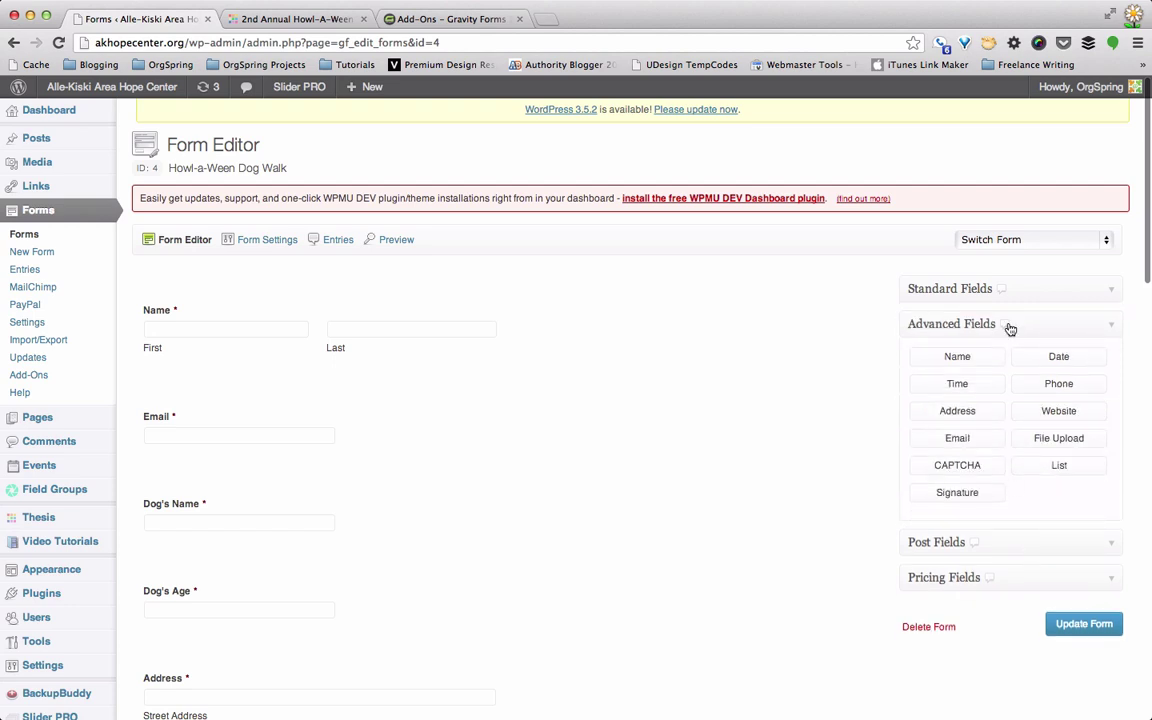
left_click(957, 492)
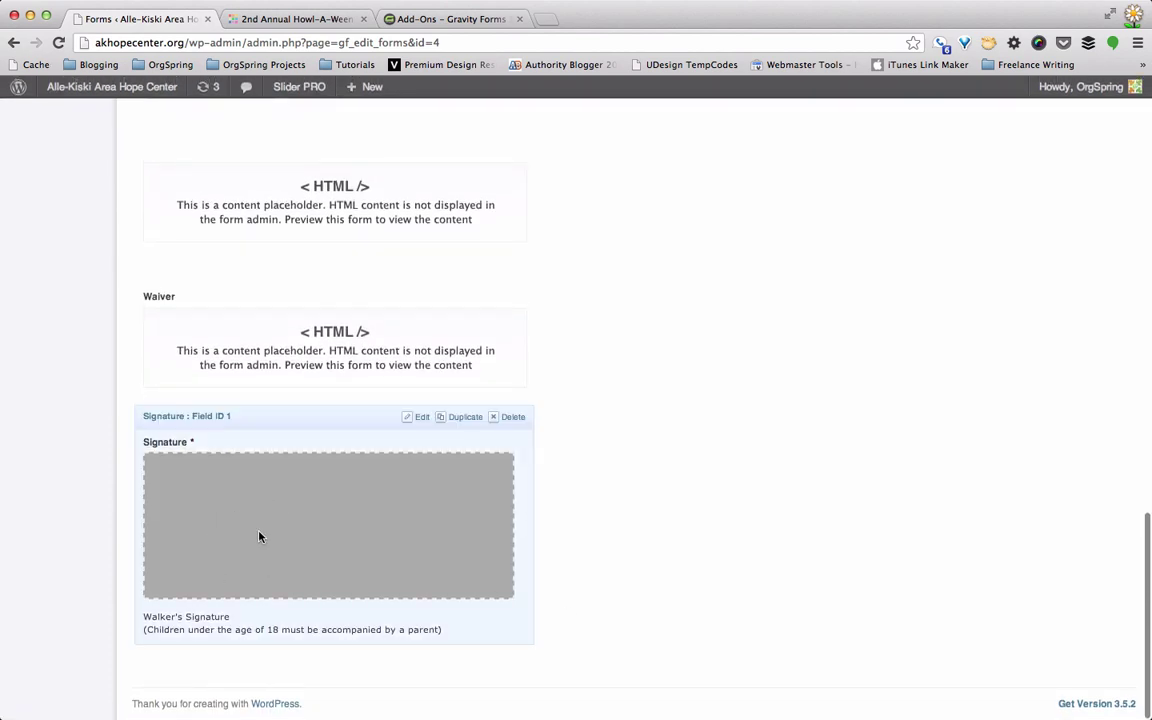
Step: Draw a sample signature in the Signature box on the live event page, and return to the Form Editor
left_click(290, 19)
scroll(304, 383, "down", 5)
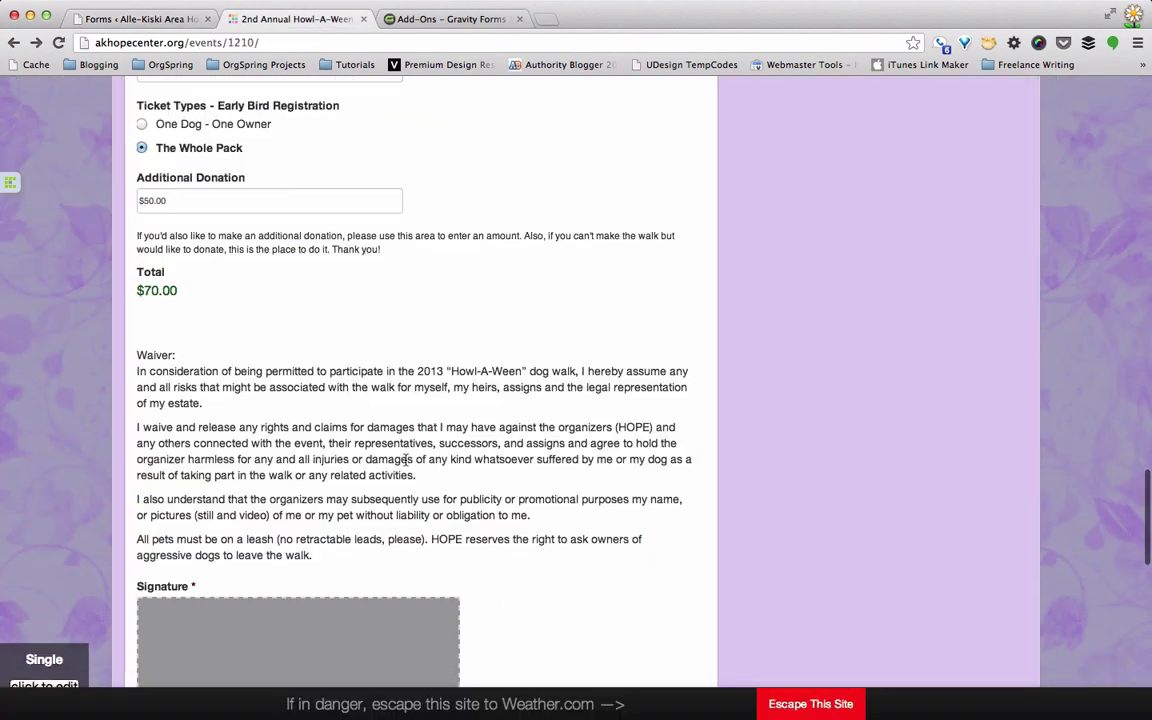
mouse_move(184, 300)
left_mouse_down()
mouse_move(278, 321)
mouse_move(366, 366)
mouse_move(412, 338)
mouse_move(360, 328)
left_mouse_up()
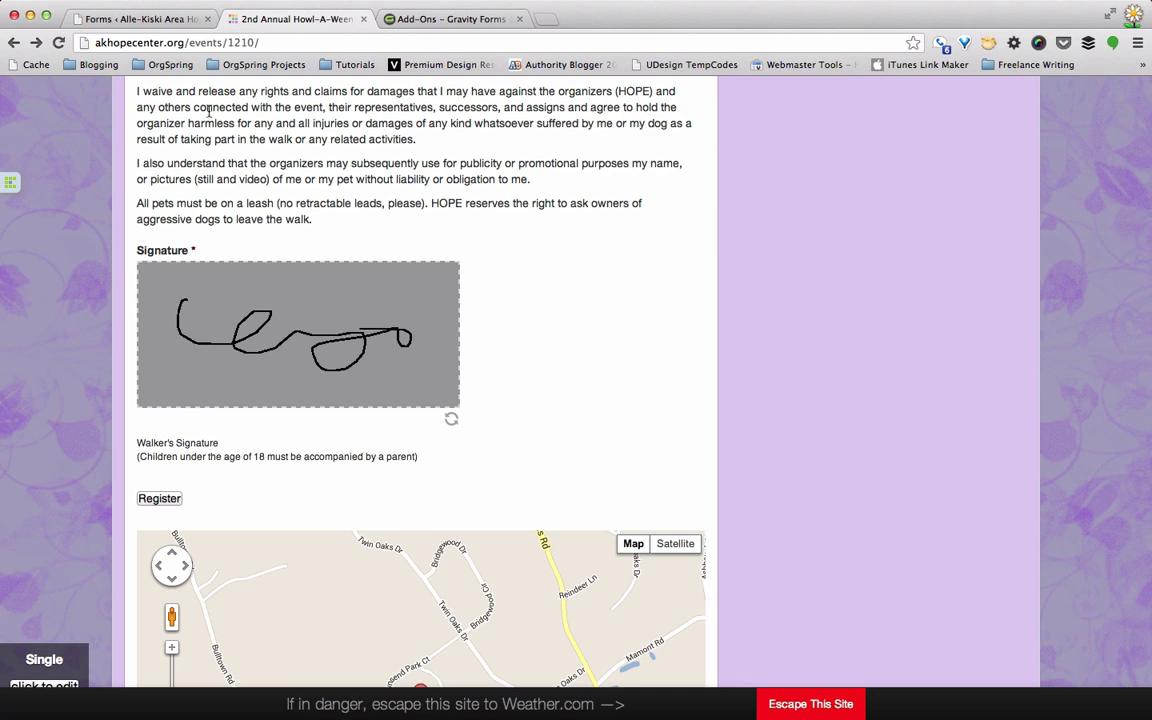
left_click(130, 19)
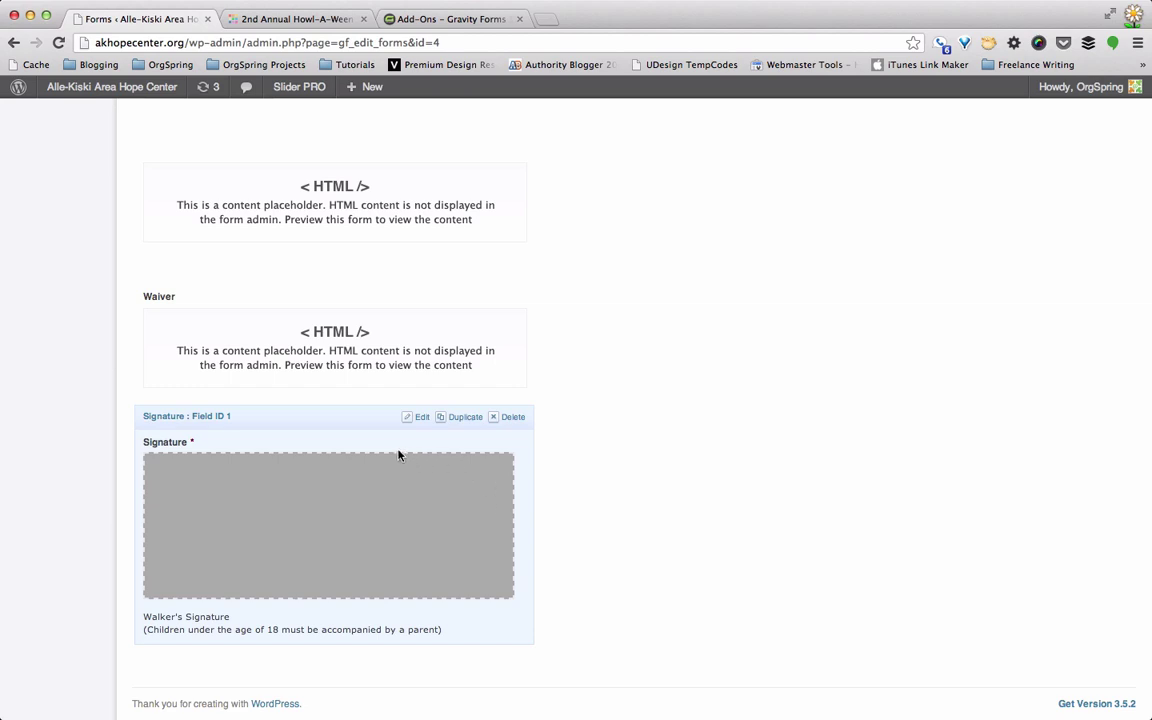
Step: Open the Signature field's settings and look at the label and the background colour palette, keeping the background at #a0a0a0
left_click(364, 446)
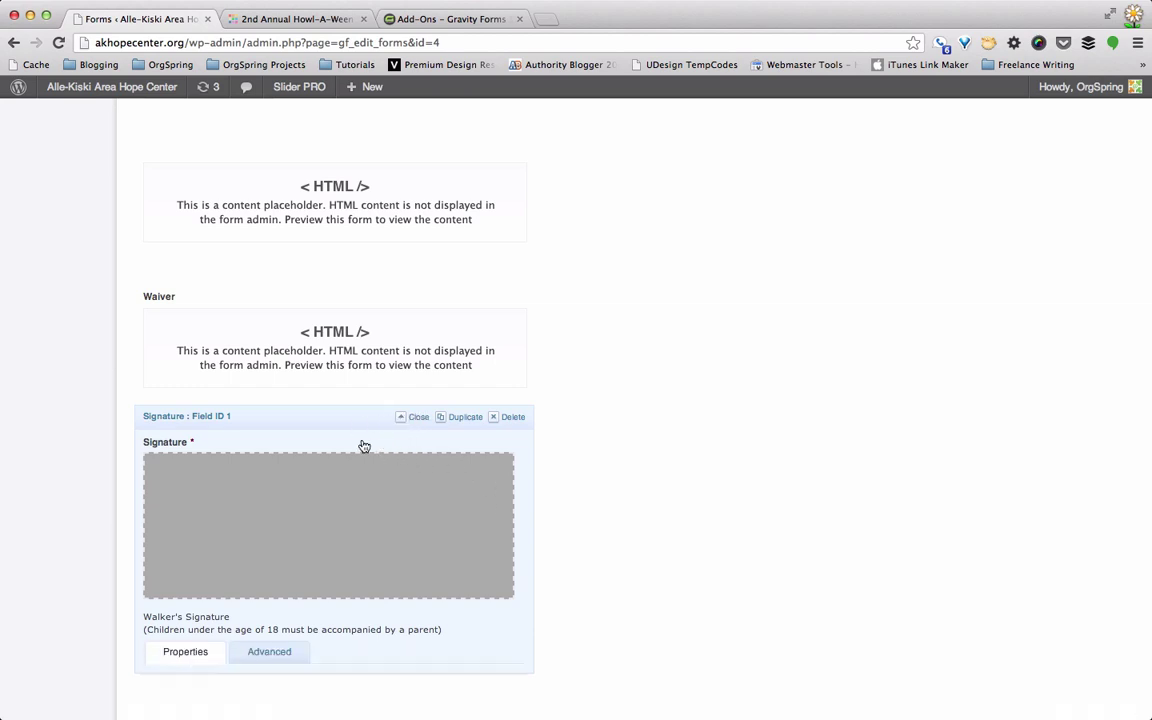
scroll(308, 530, "down", 5)
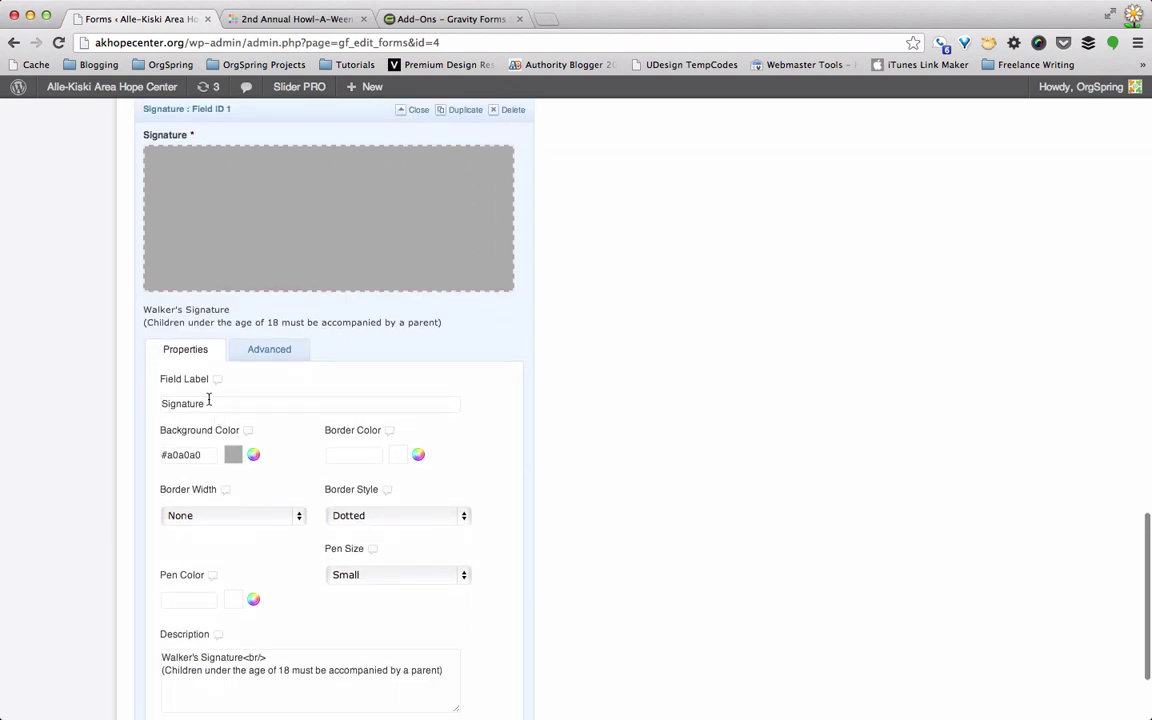
left_click(234, 457)
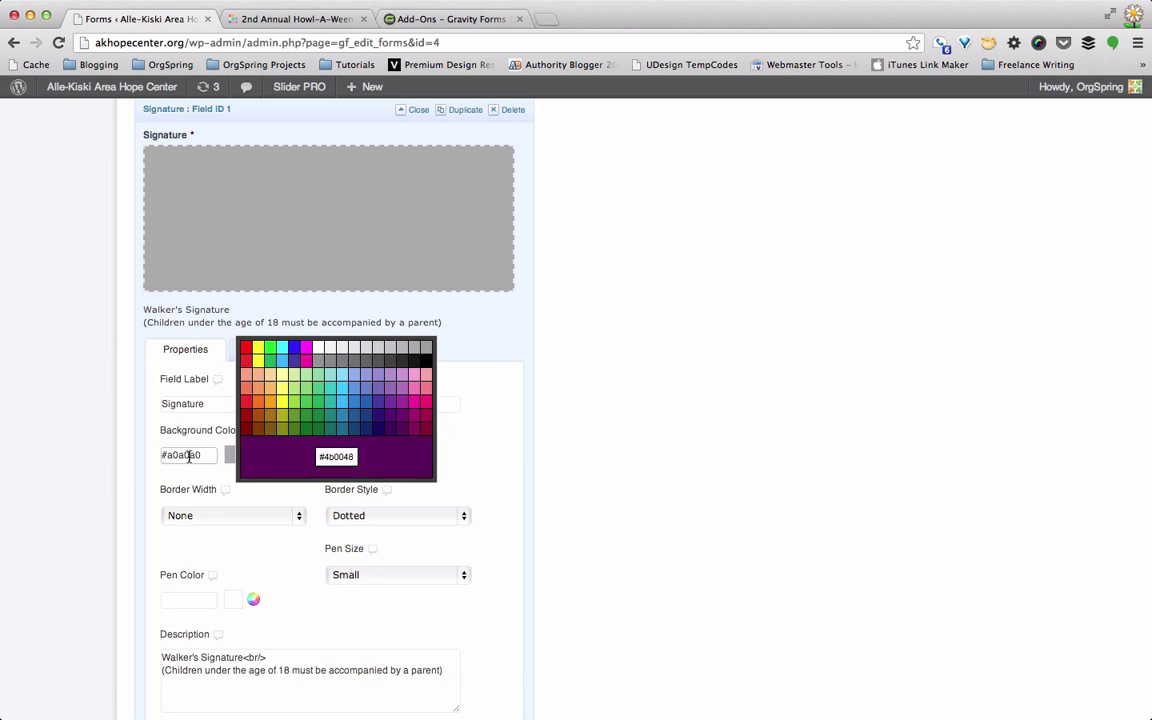
left_click(418, 351)
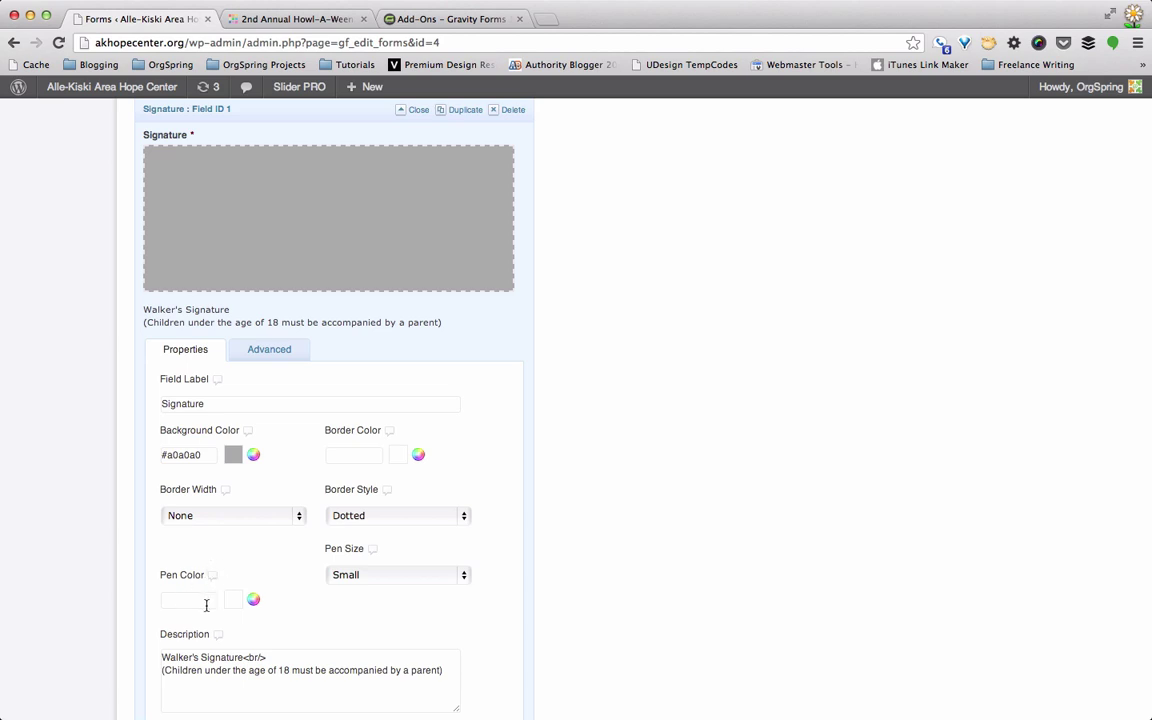
Step: Review the Signature field's border, pen and description settings and its Required rule
scroll(306, 620, "down", 3)
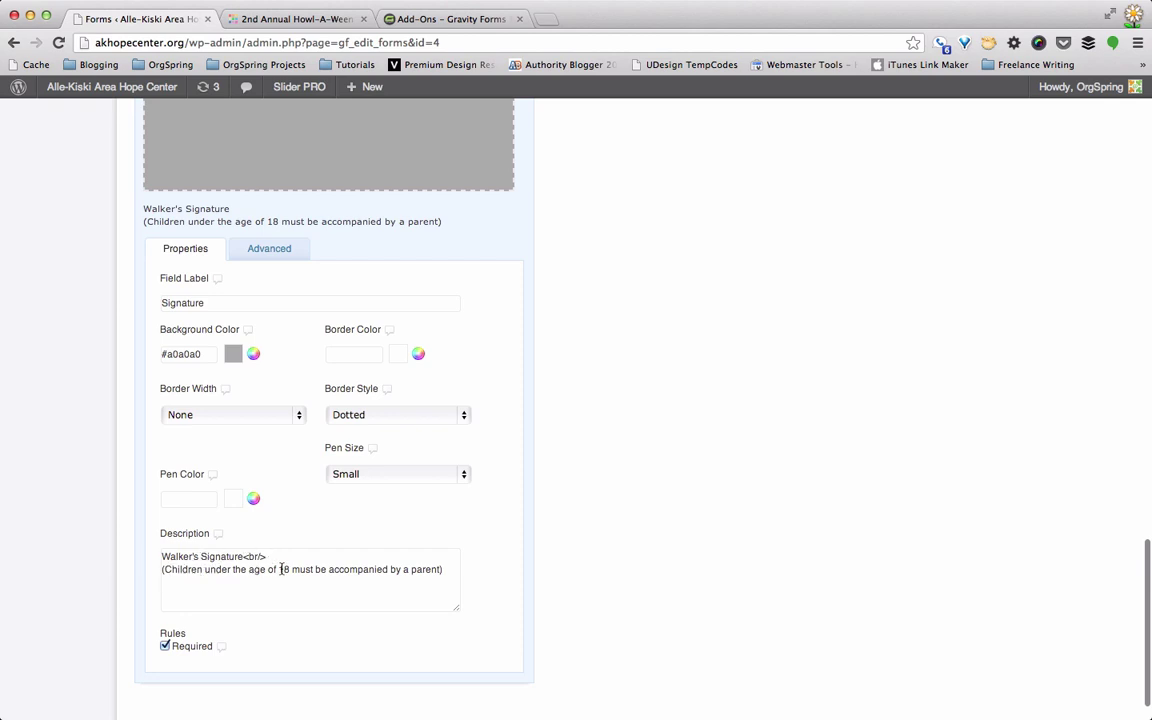
scroll(446, 578, "down", 2)
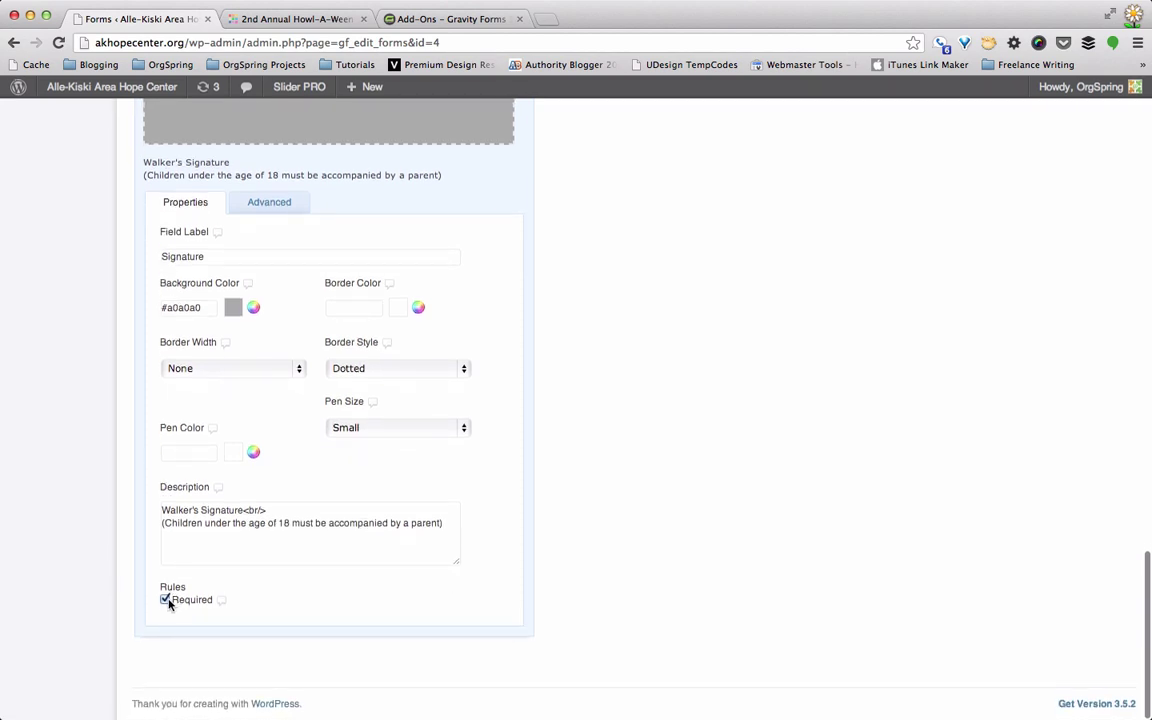
scroll(483, 373, "up", 5)
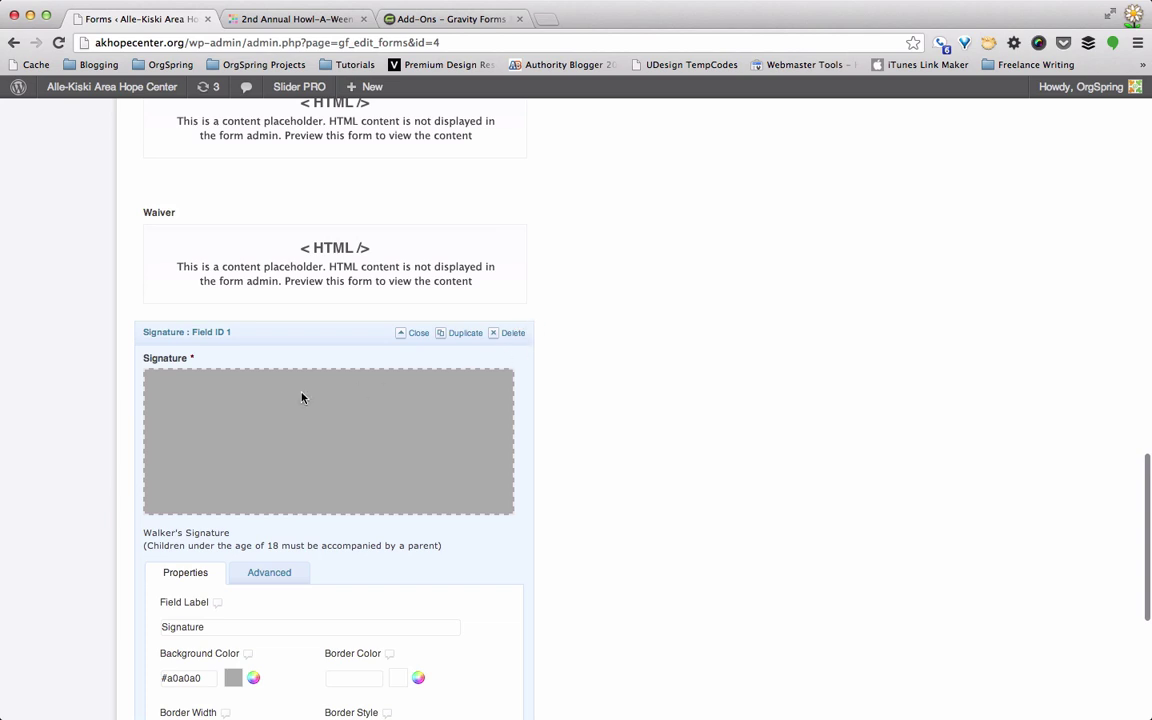
scroll(316, 375, "down", 3)
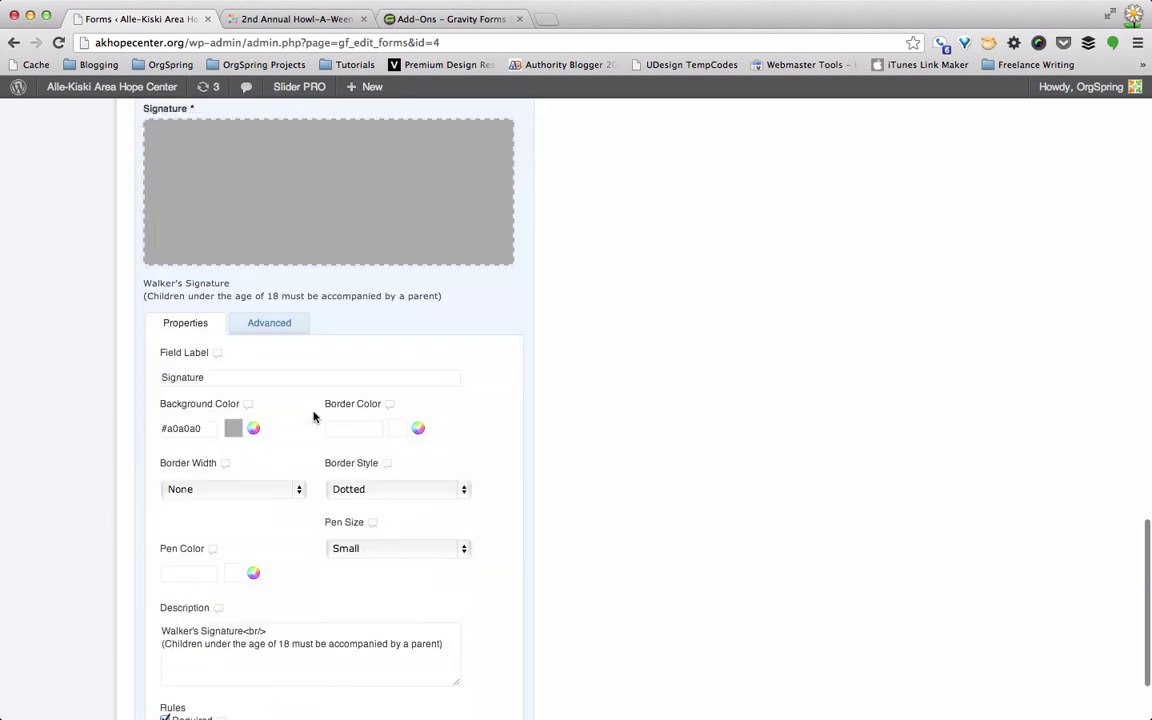
scroll(314, 417, "down", 2)
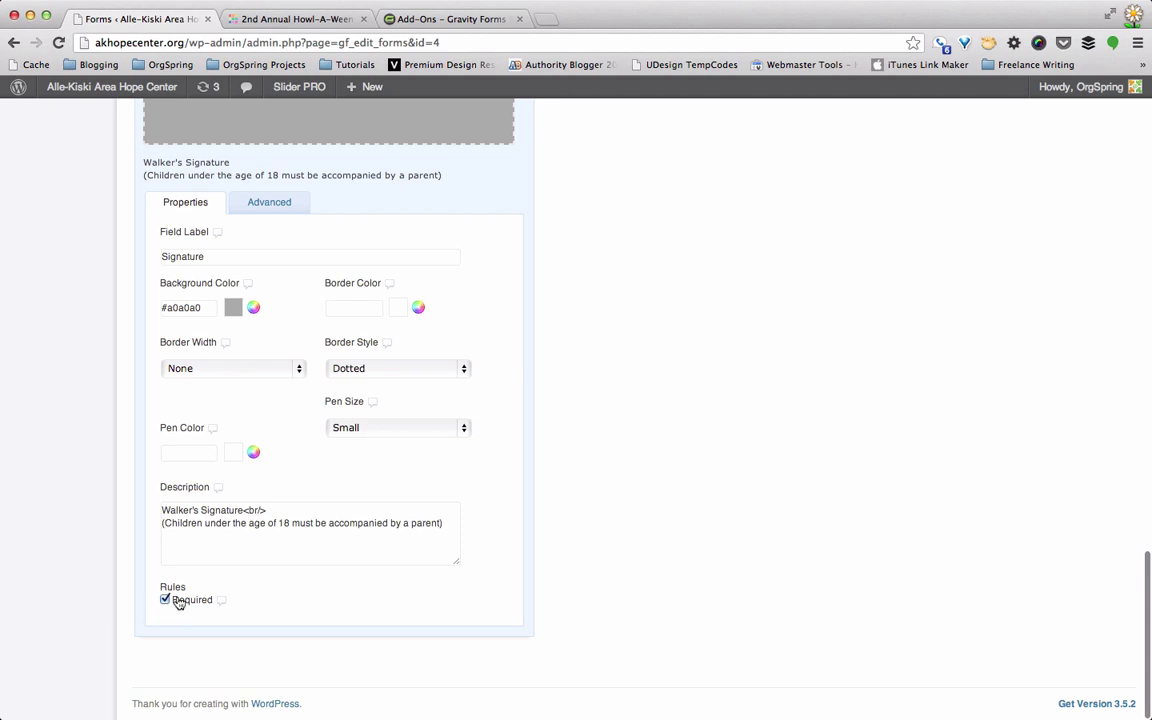
Step: Open the Howl-a-Ween Dog Walk form's settings and review its title, description, layout, button text, restrictions and options
scroll(759, 361, "up", 20)
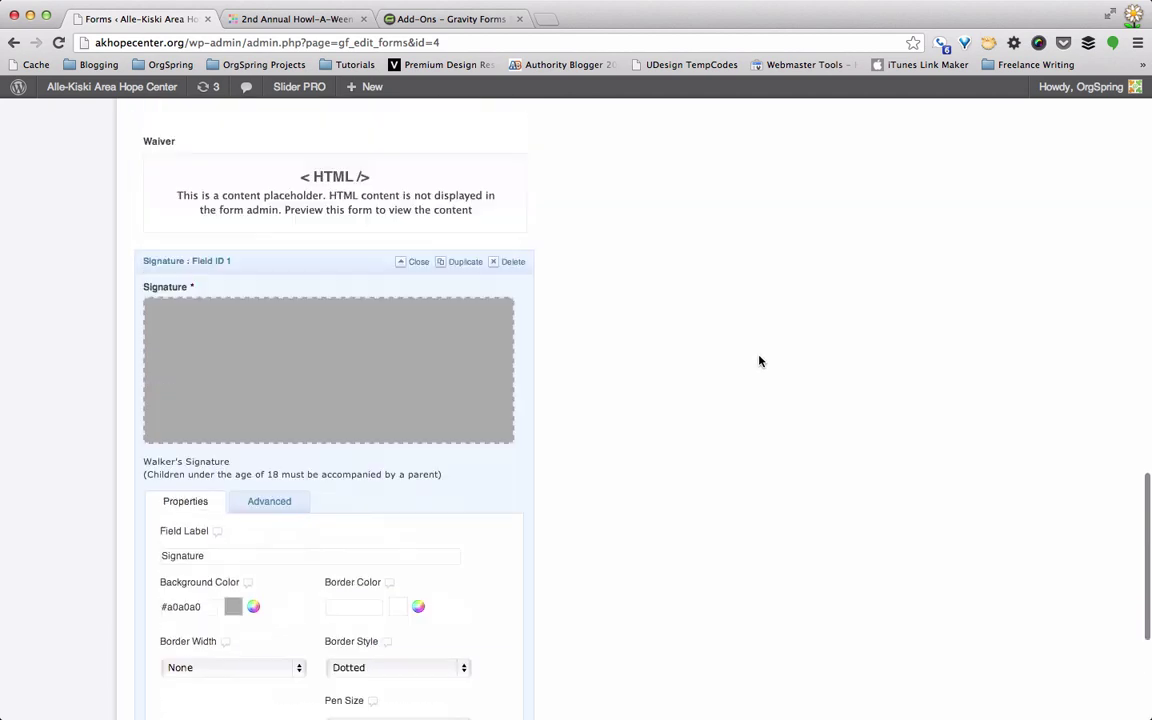
scroll(759, 361, "up", 1)
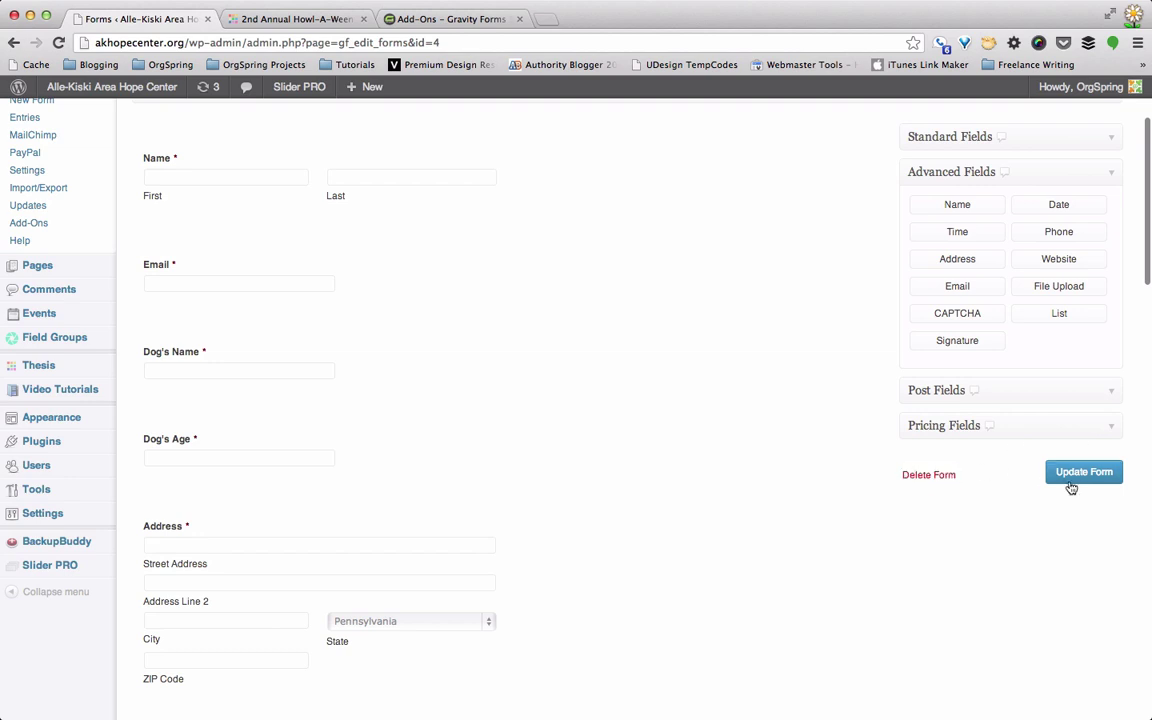
scroll(756, 460, "up", 3)
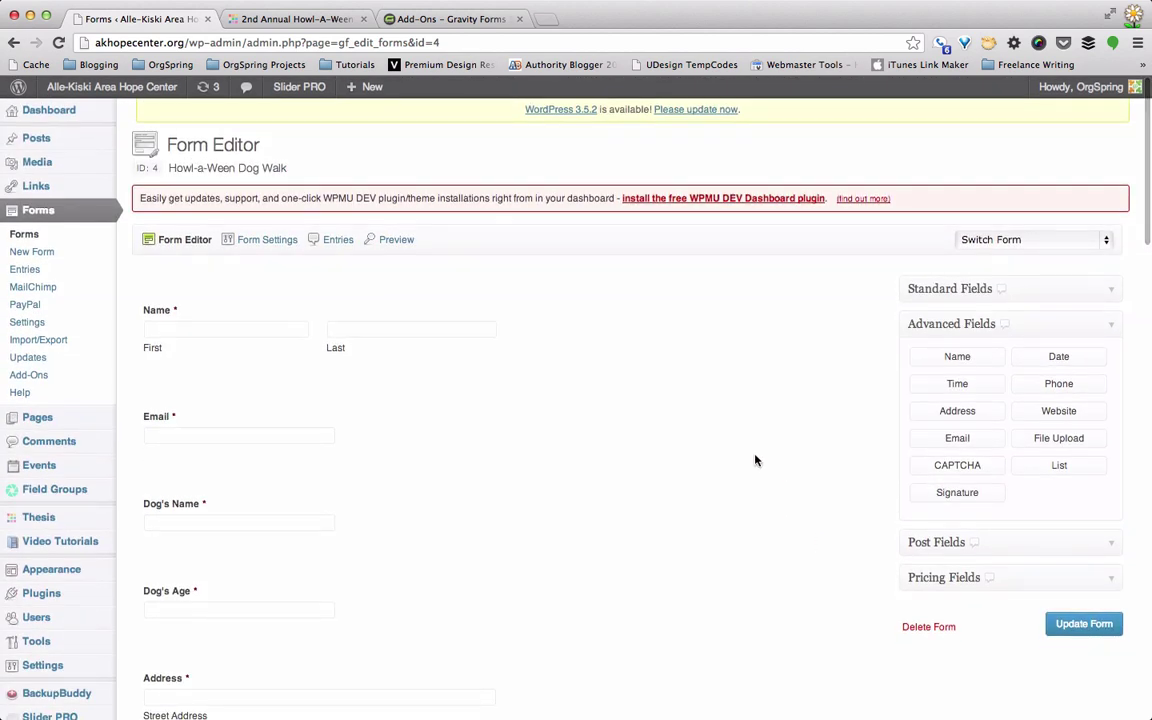
mouse_move(265, 244)
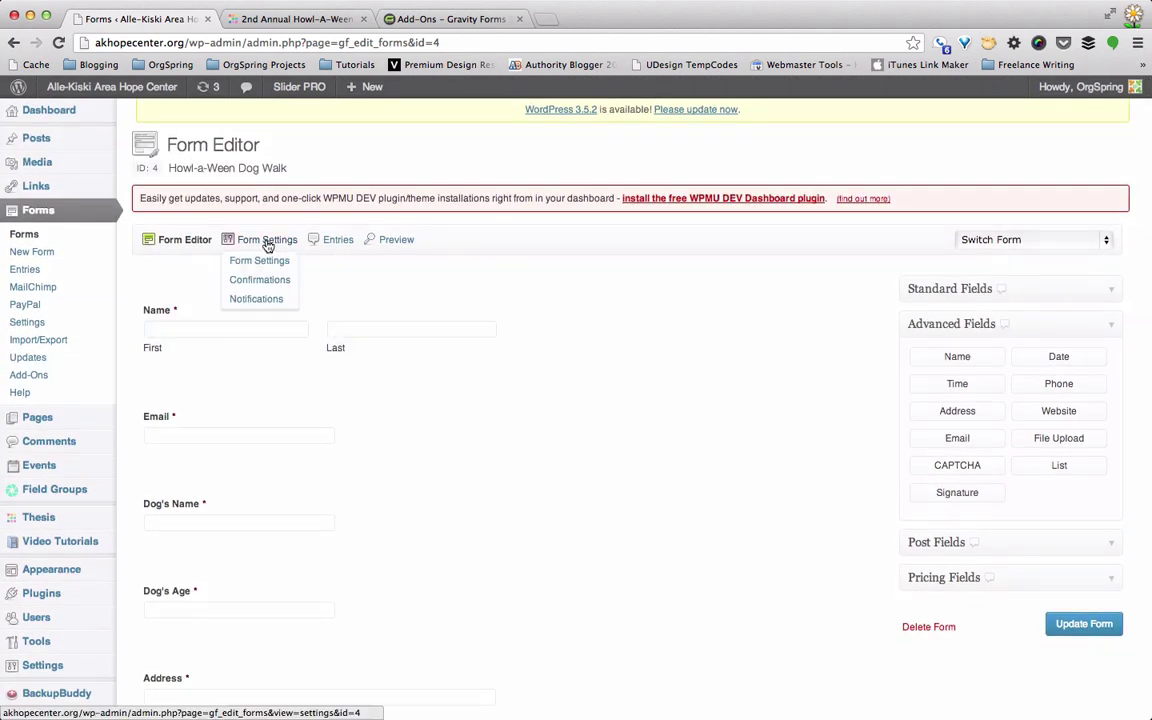
left_click(263, 244)
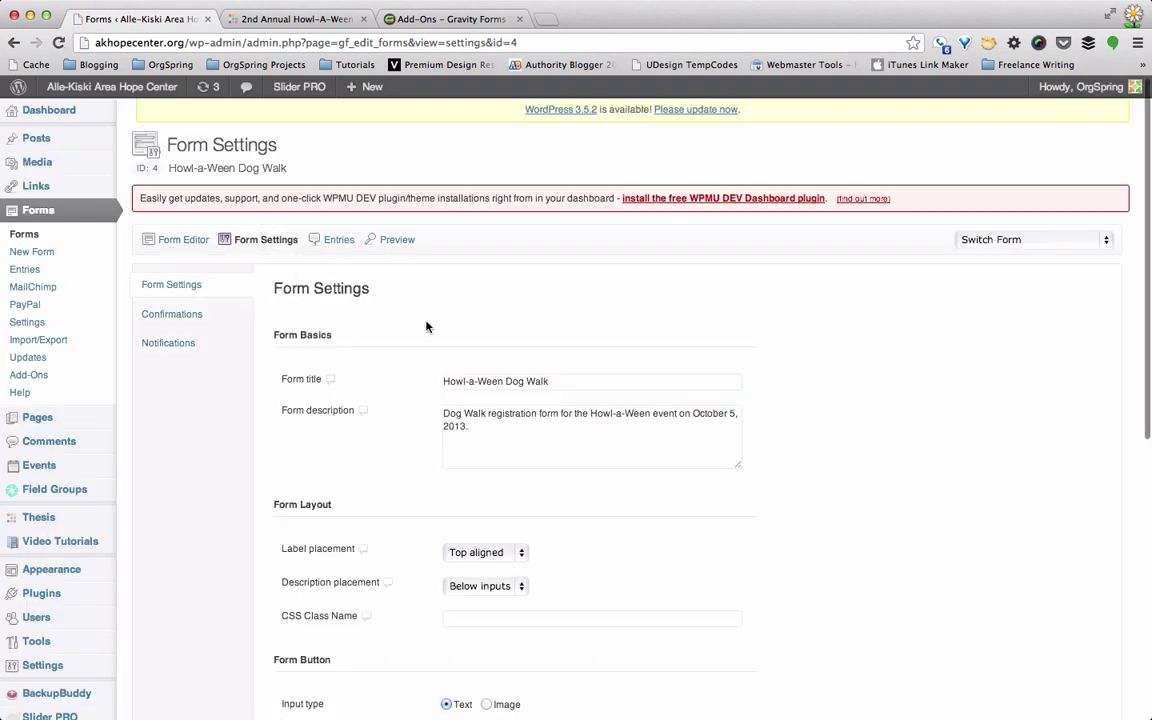
scroll(500, 404, "down", 1)
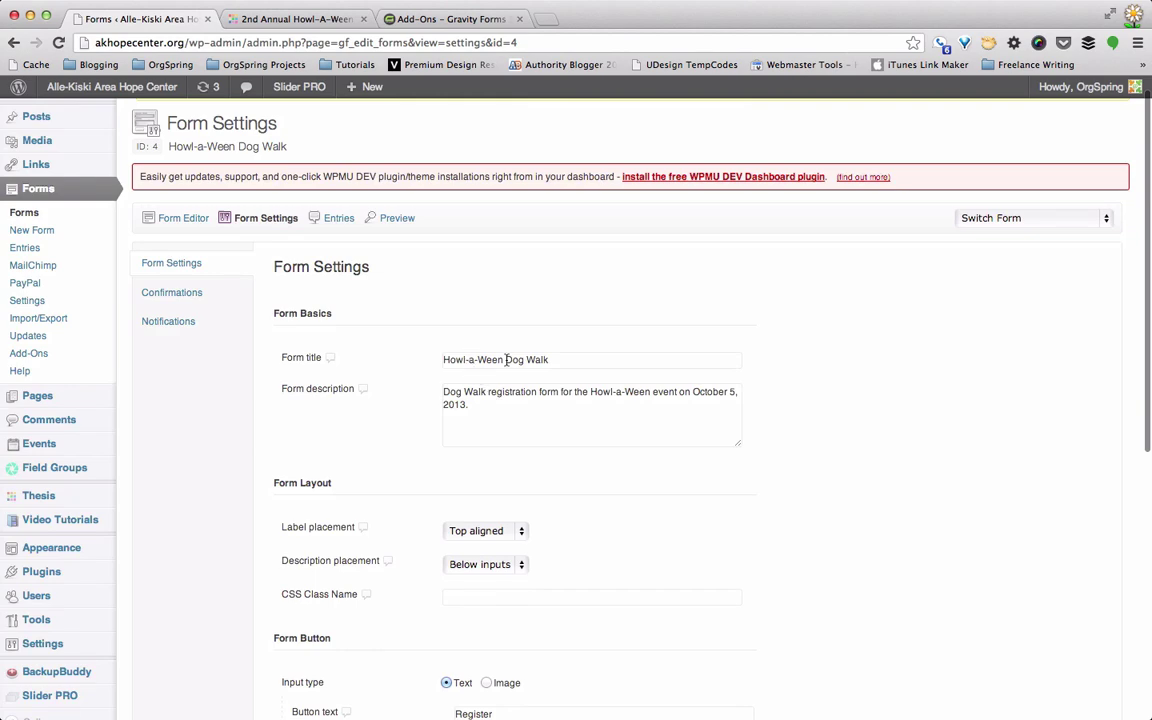
scroll(474, 408, "down", 5)
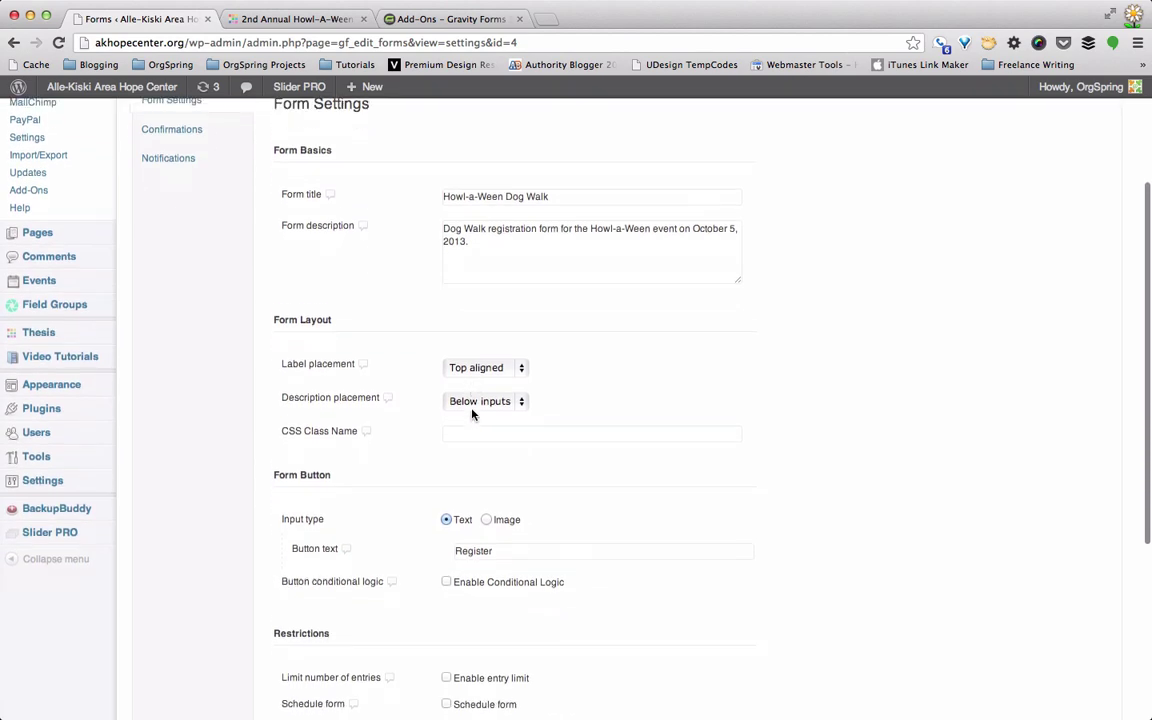
scroll(472, 412, "down", 3)
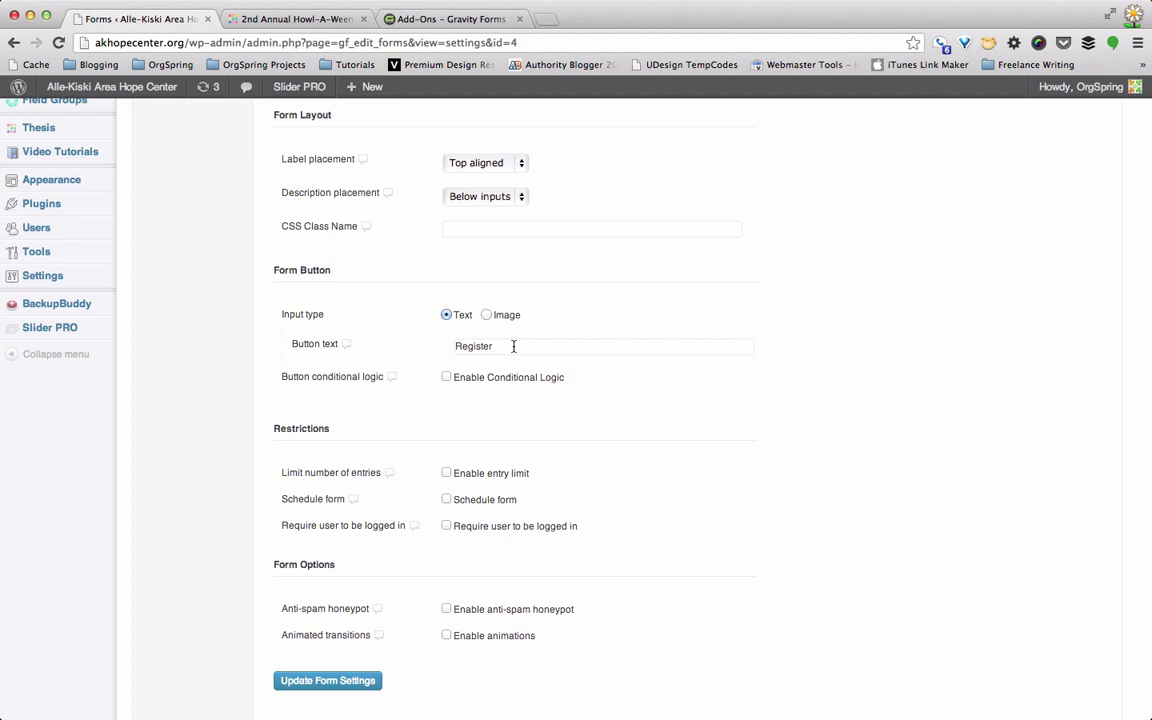
scroll(442, 409, "up", 4)
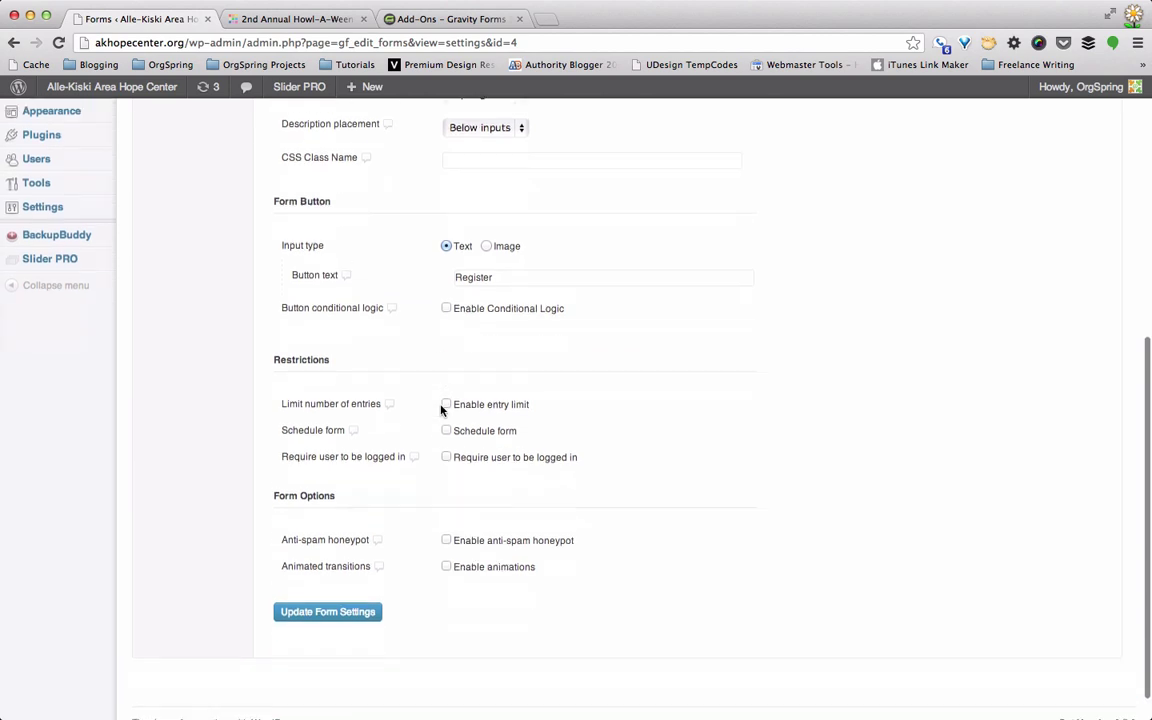
Step: Open the form's Default Confirmation to read its type and message, and view the list of notifications
scroll(442, 409, "up", 3)
left_click(195, 290)
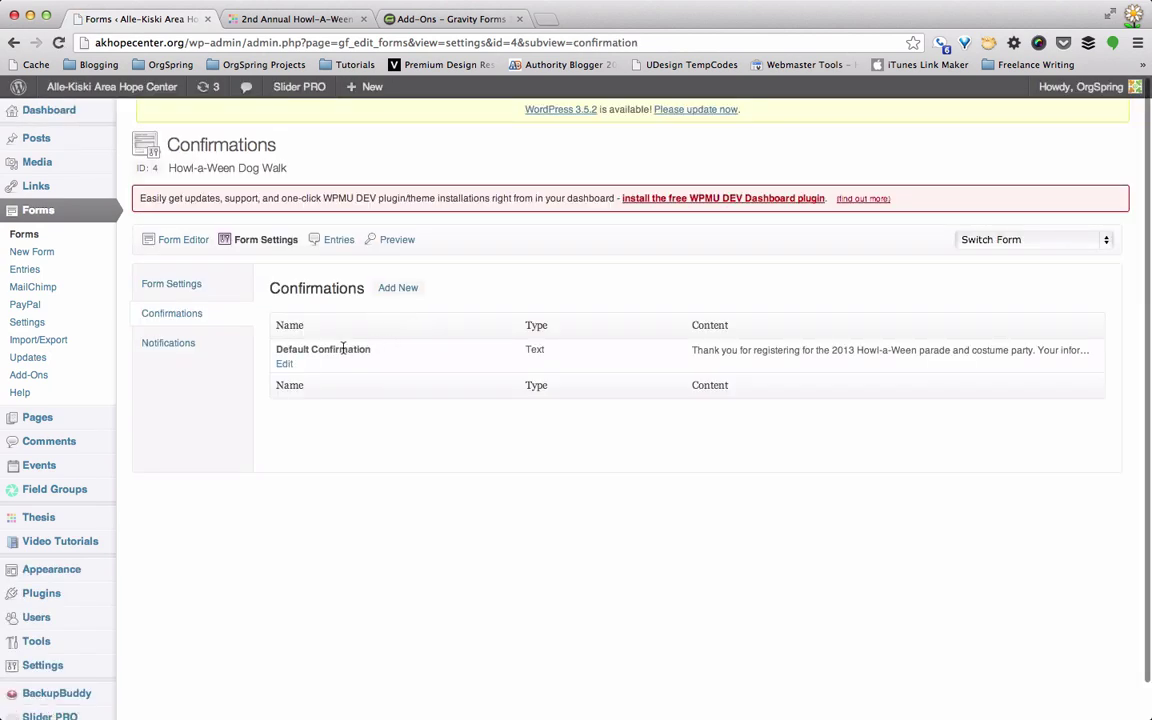
left_click(289, 365)
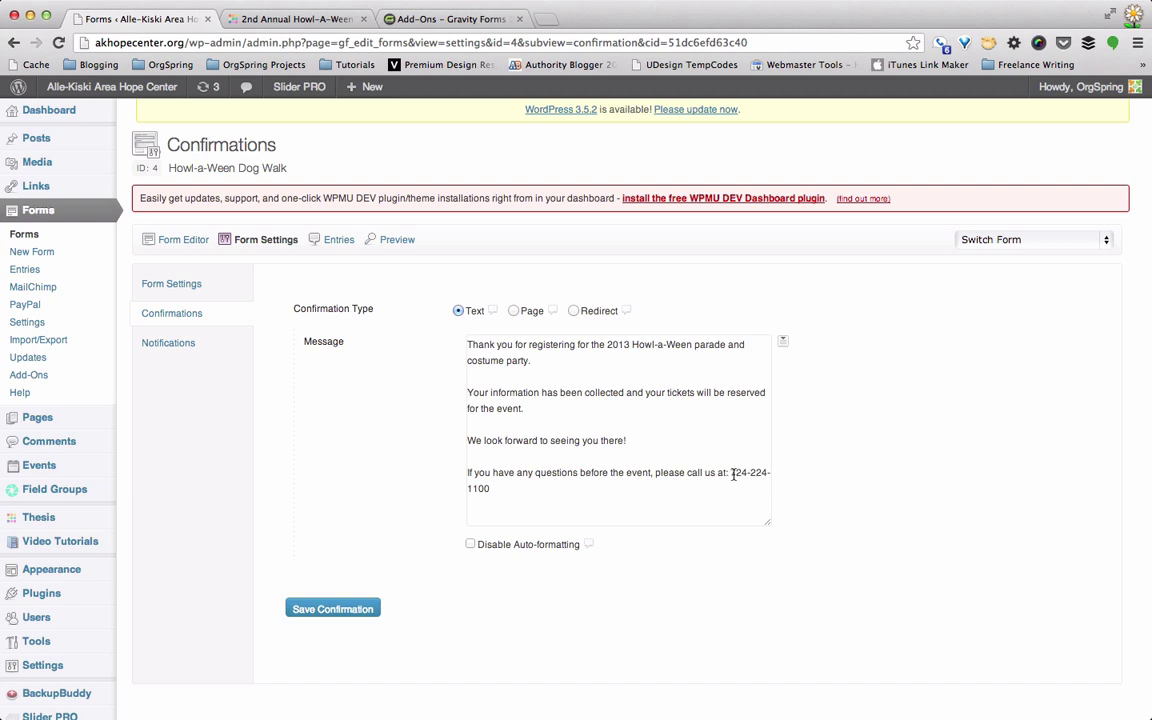
left_click(186, 343)
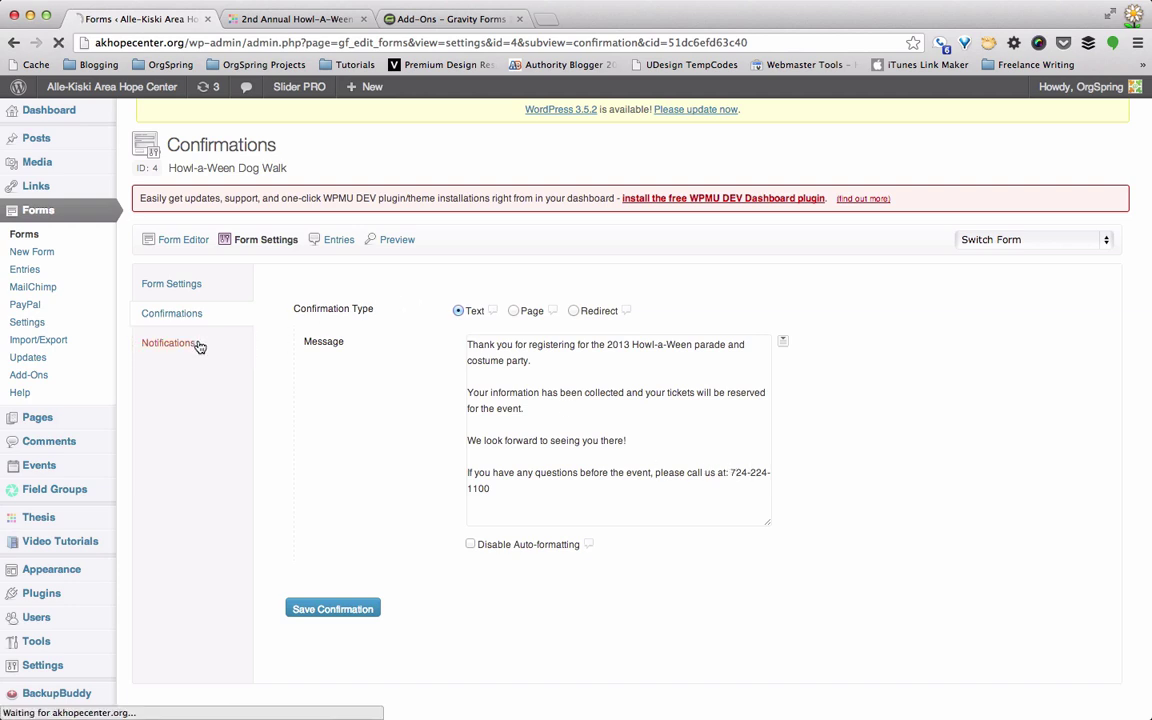
mouse_move(296, 363)
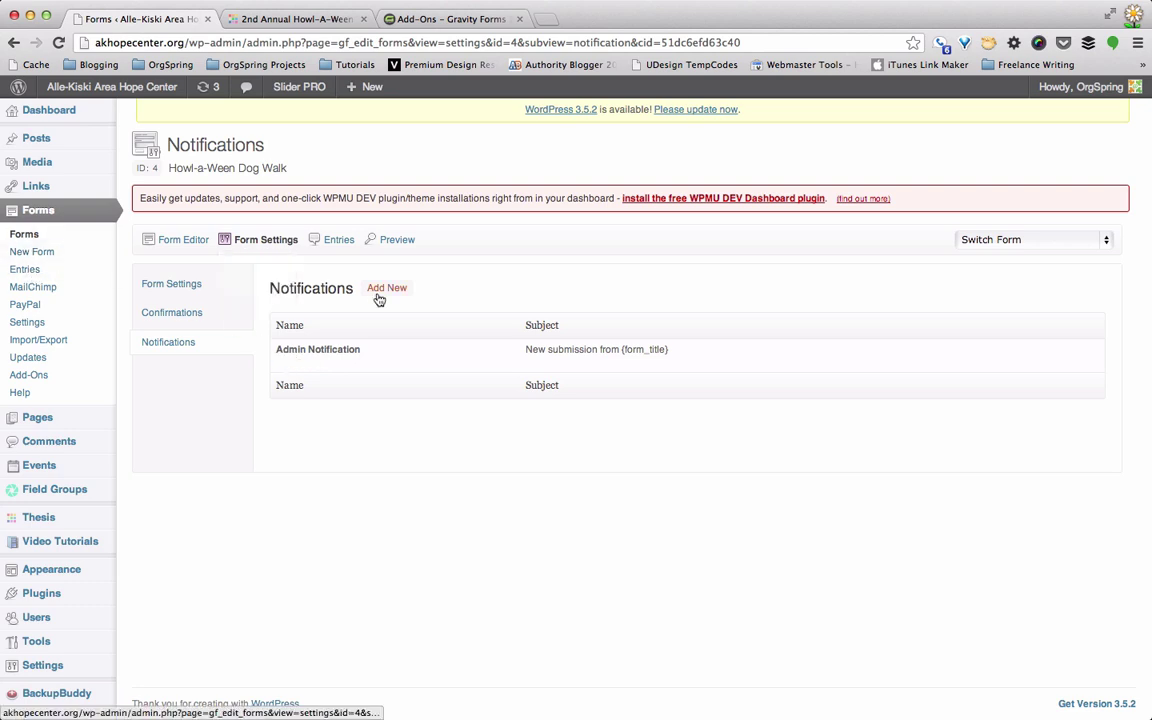
Step: Preview the Howl-a-Ween Dog Walk form from its name fields to the signature, and close the preview
left_click(388, 240)
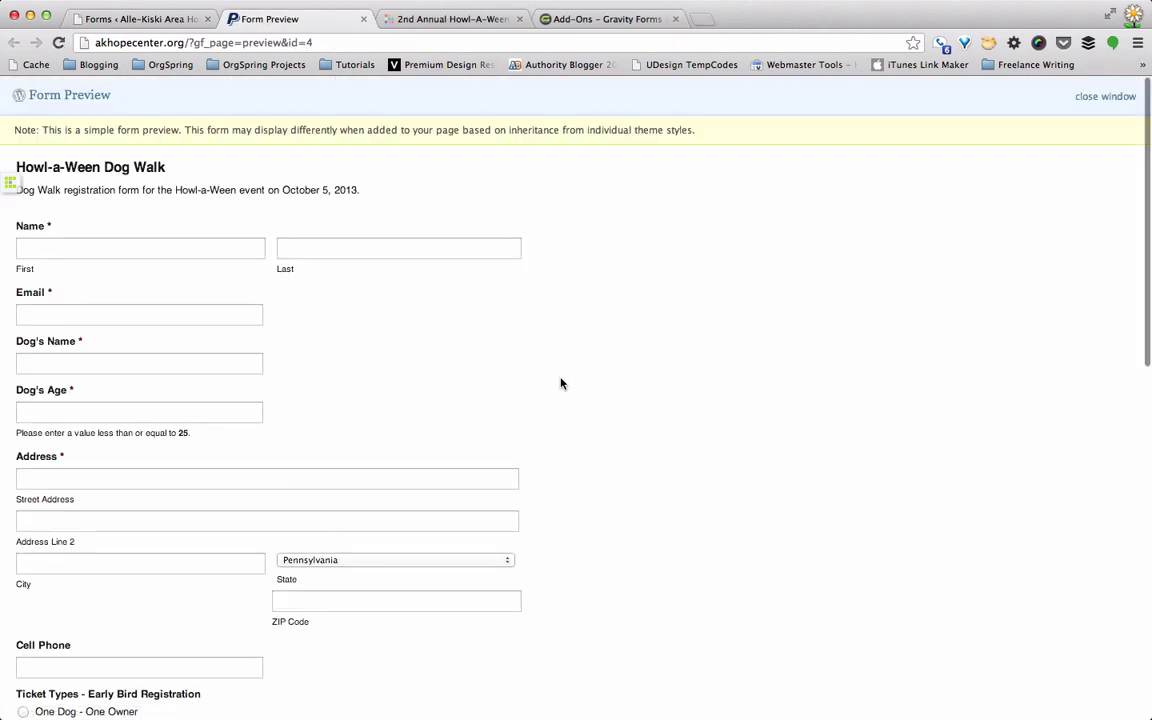
scroll(560, 383, "down", 5)
scroll(560, 383, "down", 5)
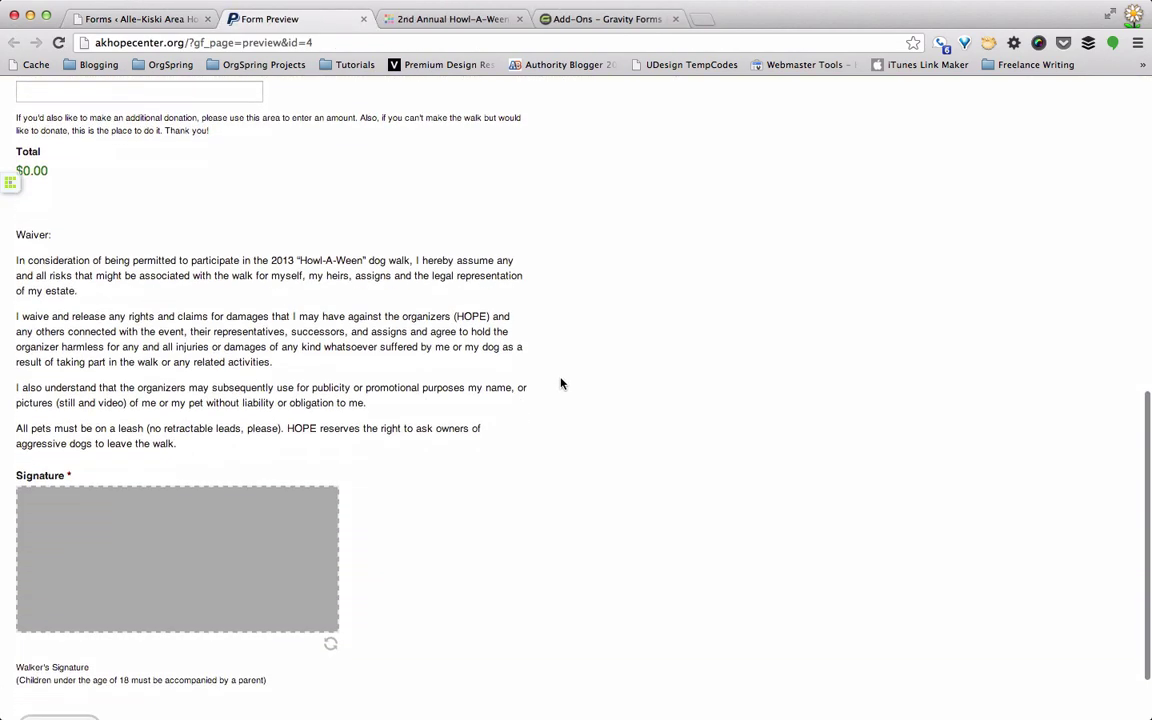
scroll(560, 383, "up", 3)
scroll(560, 383, "up", 5)
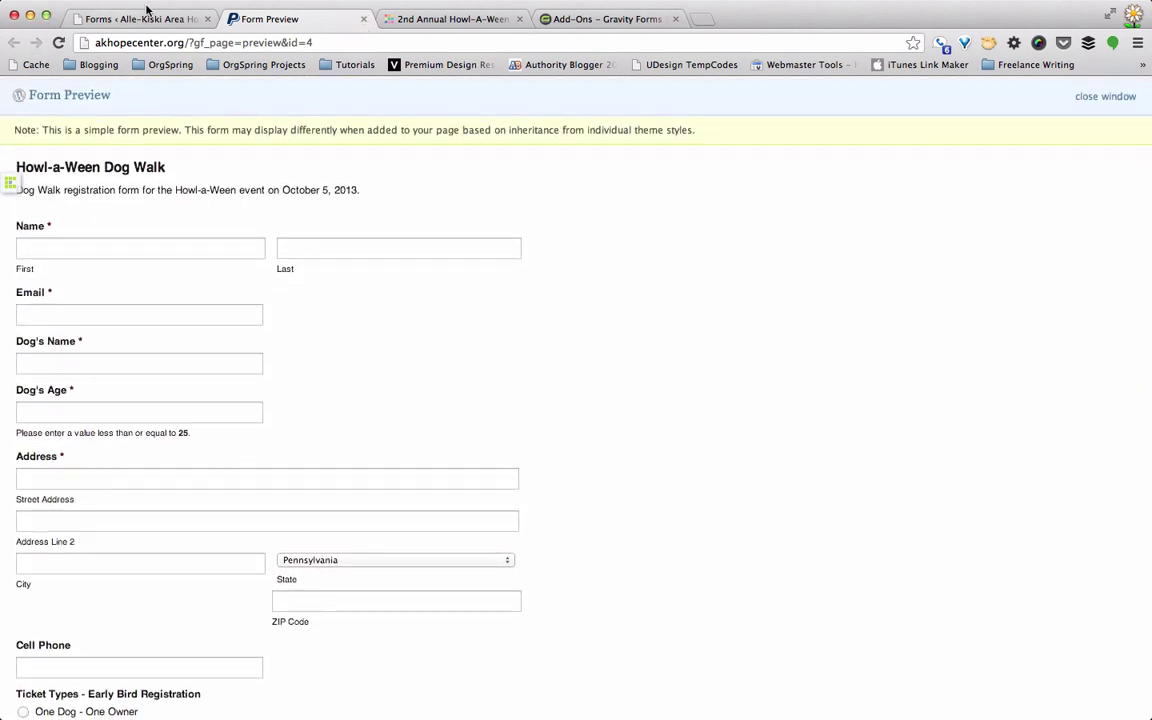
left_click(363, 19)
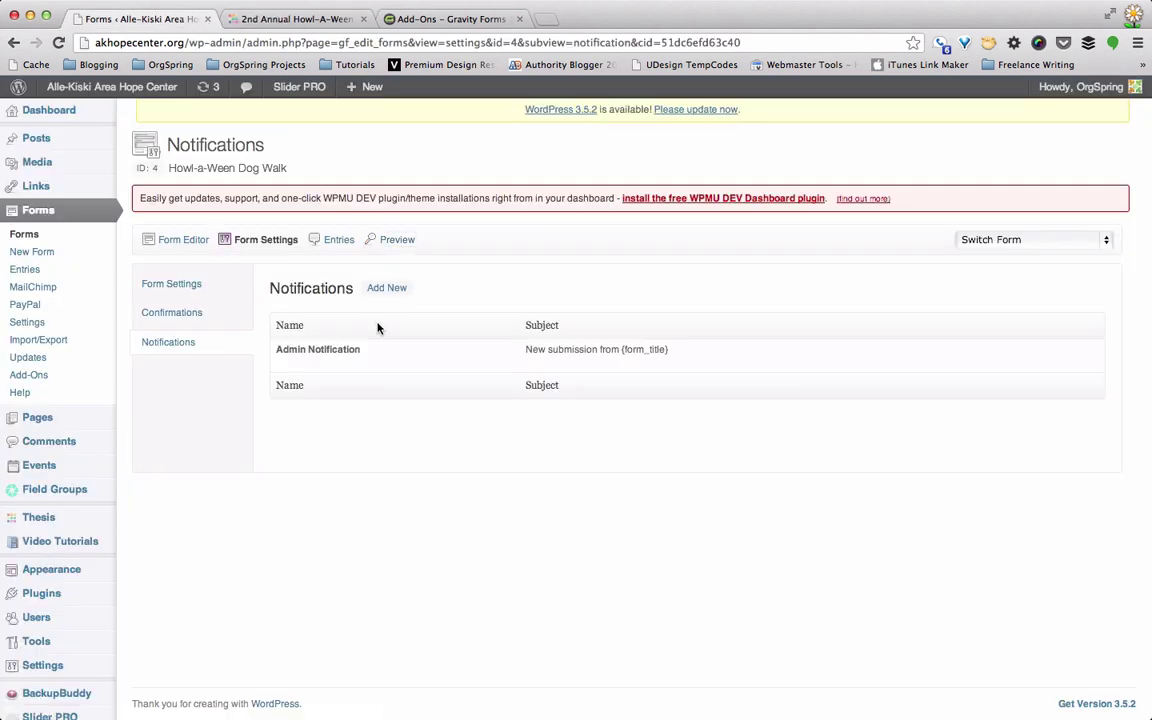
Step: Open the PayPal forms list and check the Howl-a-Ween Dog Walk entry's transaction type
left_click(33, 308)
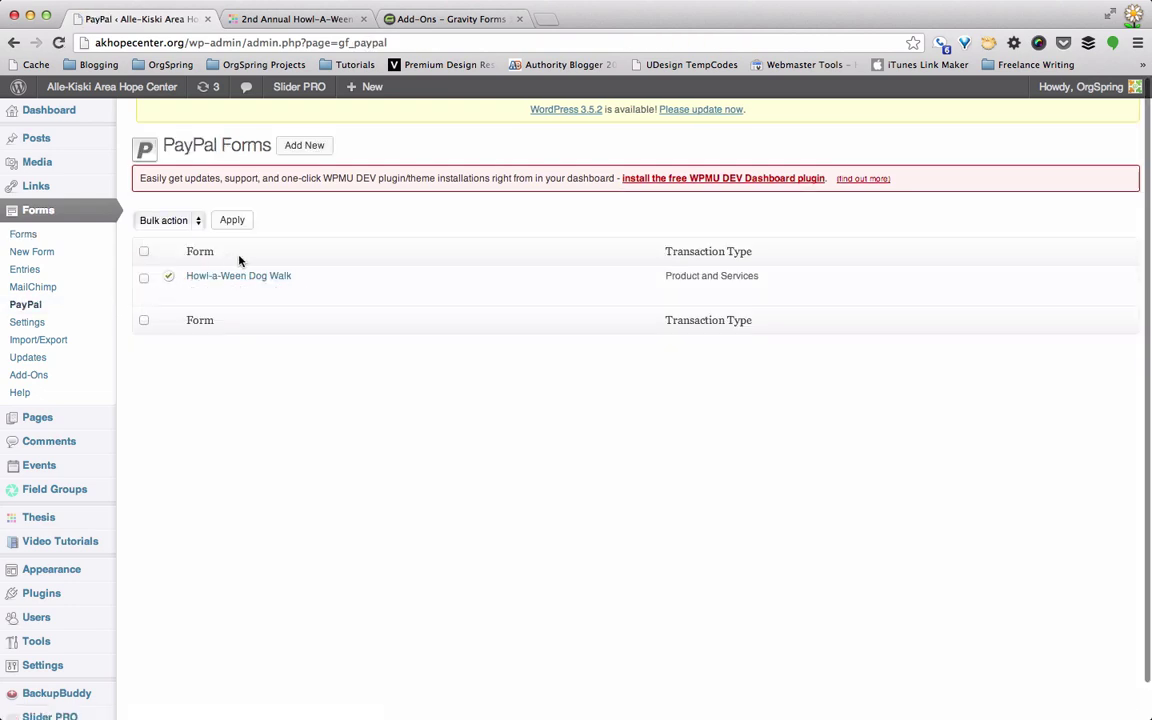
mouse_move(258, 279)
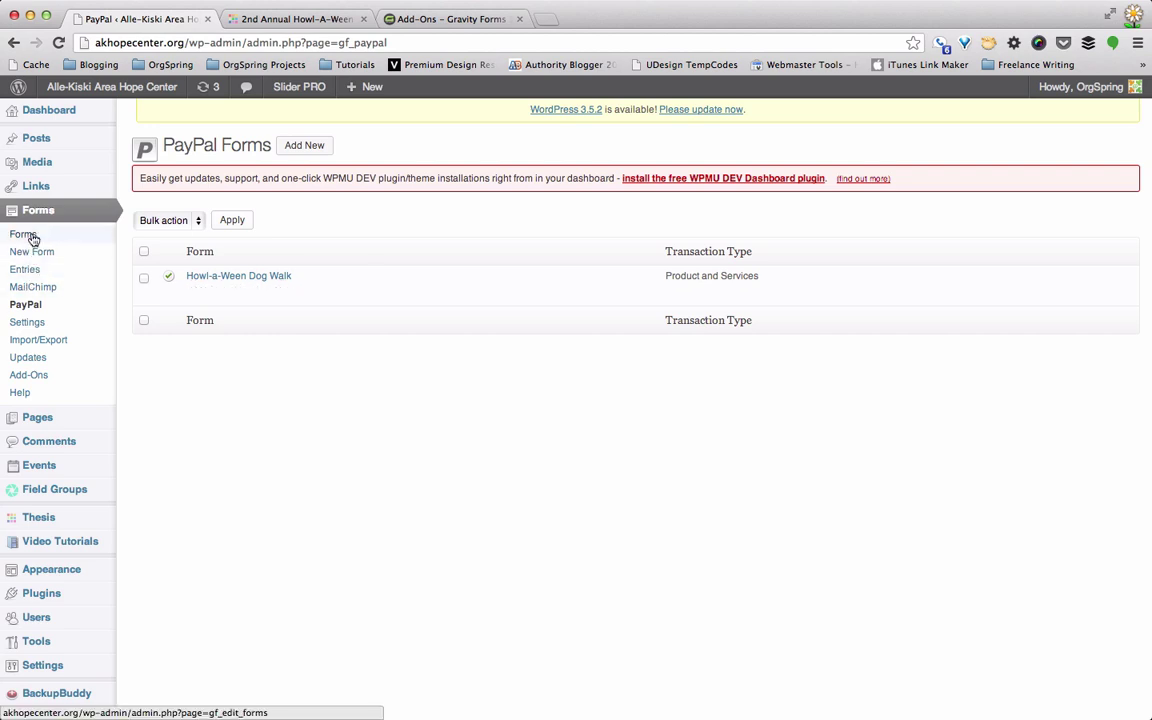
Step: Open the Gravity Forms PayPal settings, review the IPN instructions and highlight the notification URL
left_click(30, 322)
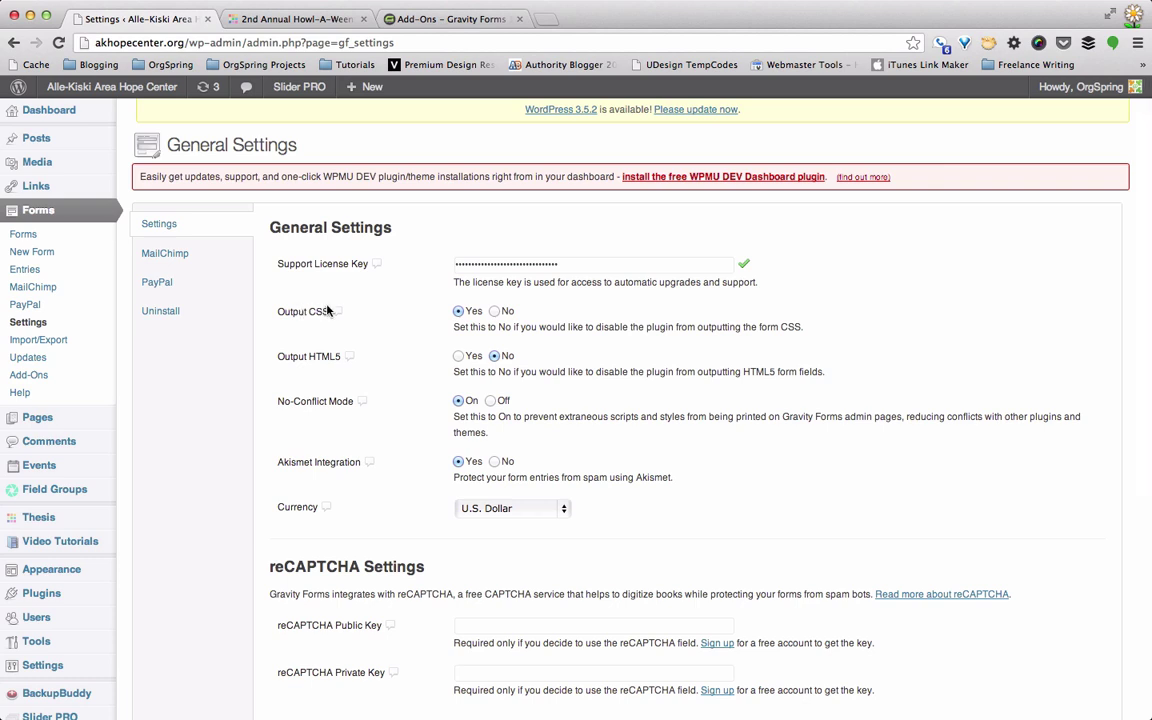
left_click(166, 286)
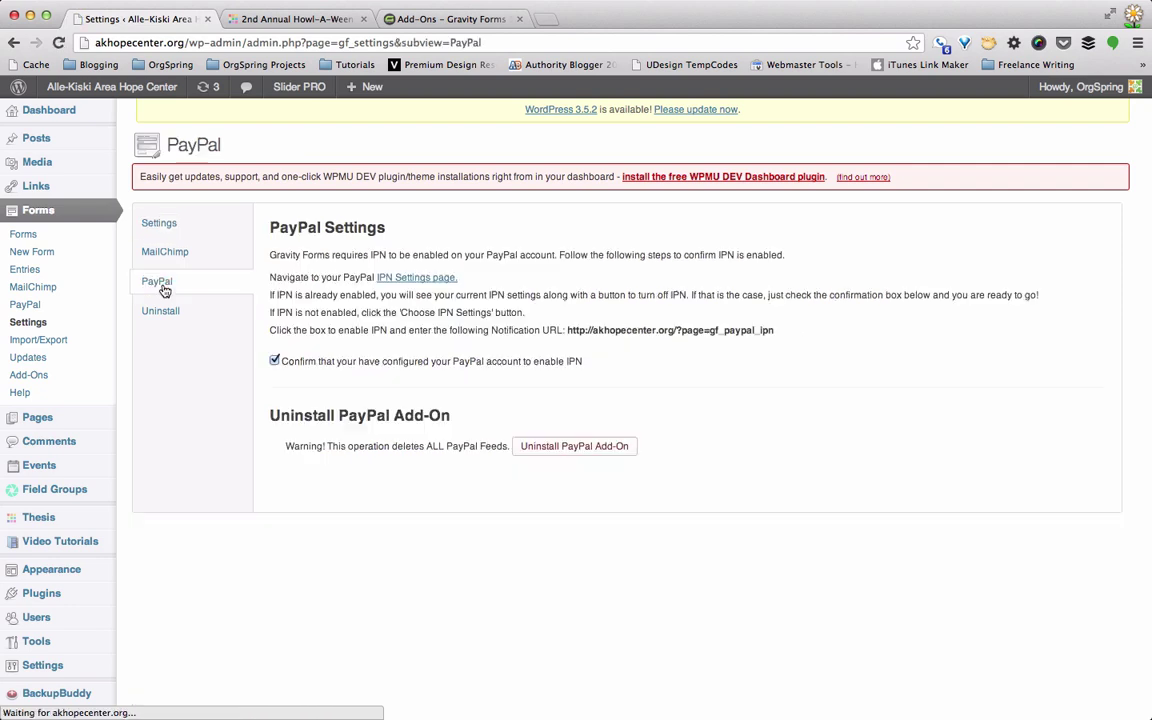
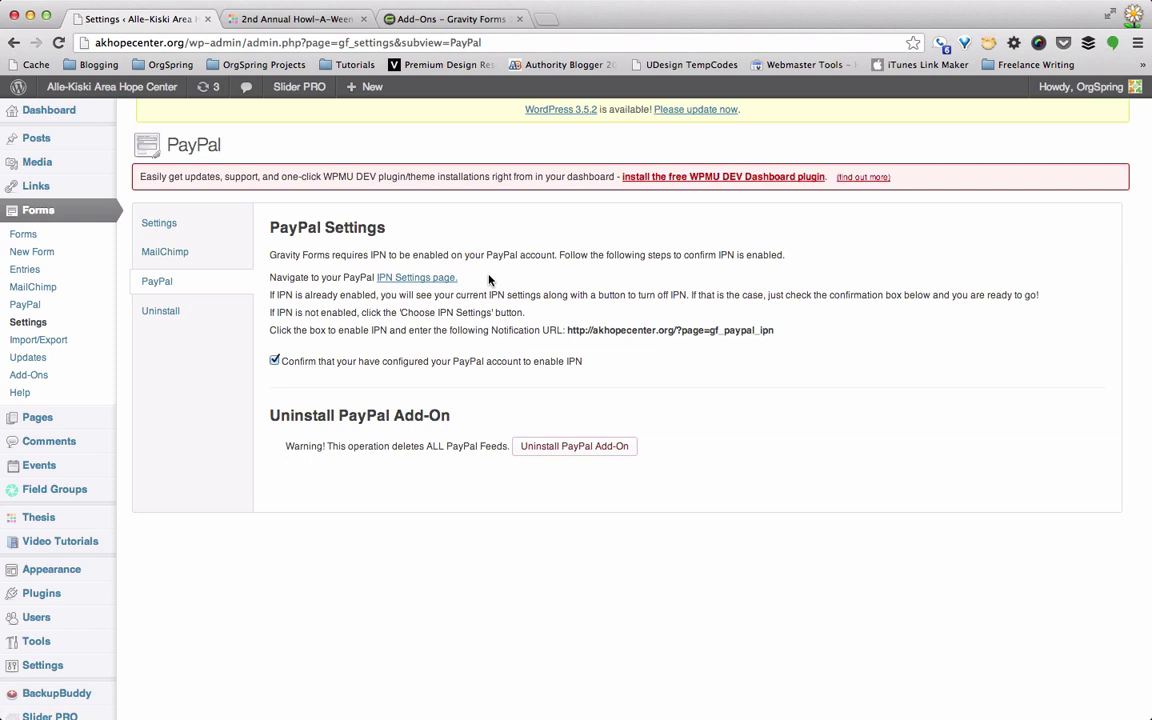
left_click_drag(776, 331, 566, 331)
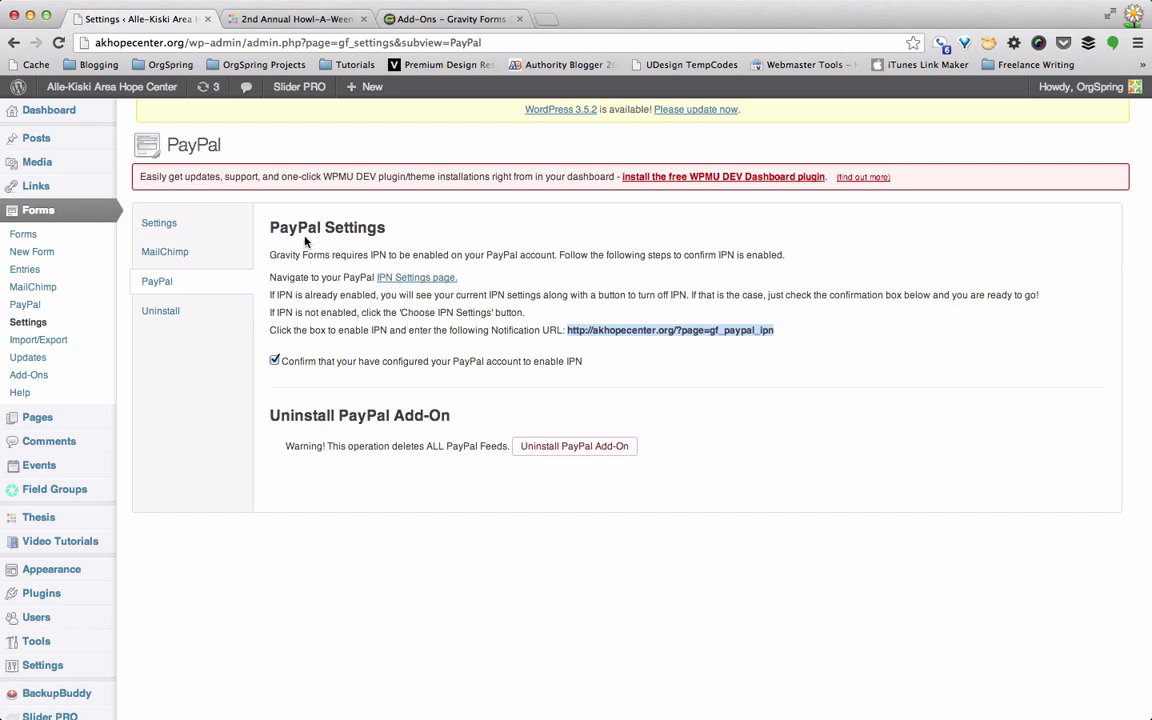
Step: Open the Howl-a-Ween Dog Walk form in the form editor, and return to its entry in the PayPal forms list
left_click(30, 235)
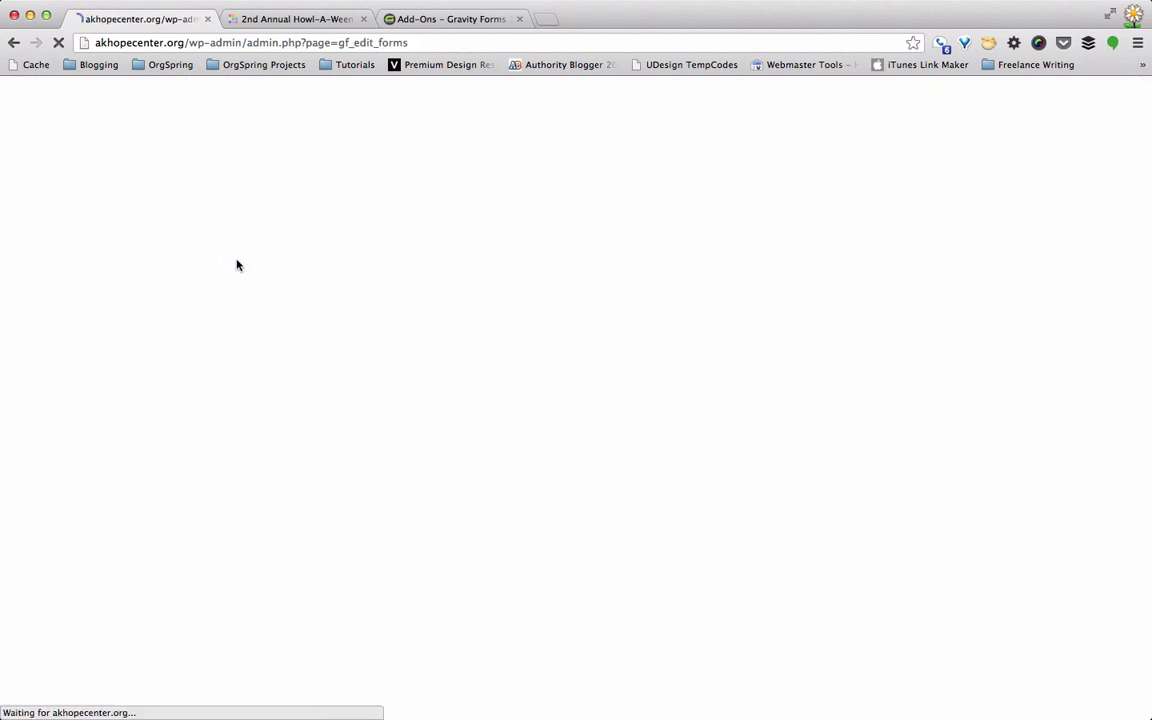
left_click(244, 360)
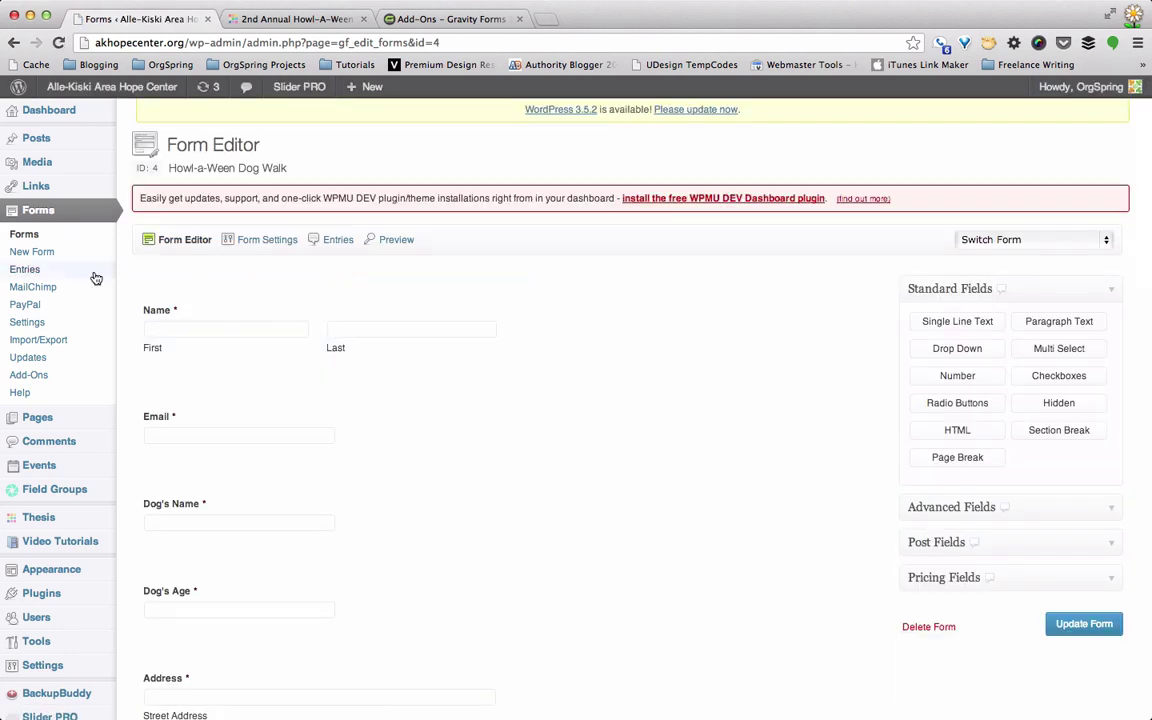
left_click(37, 309)
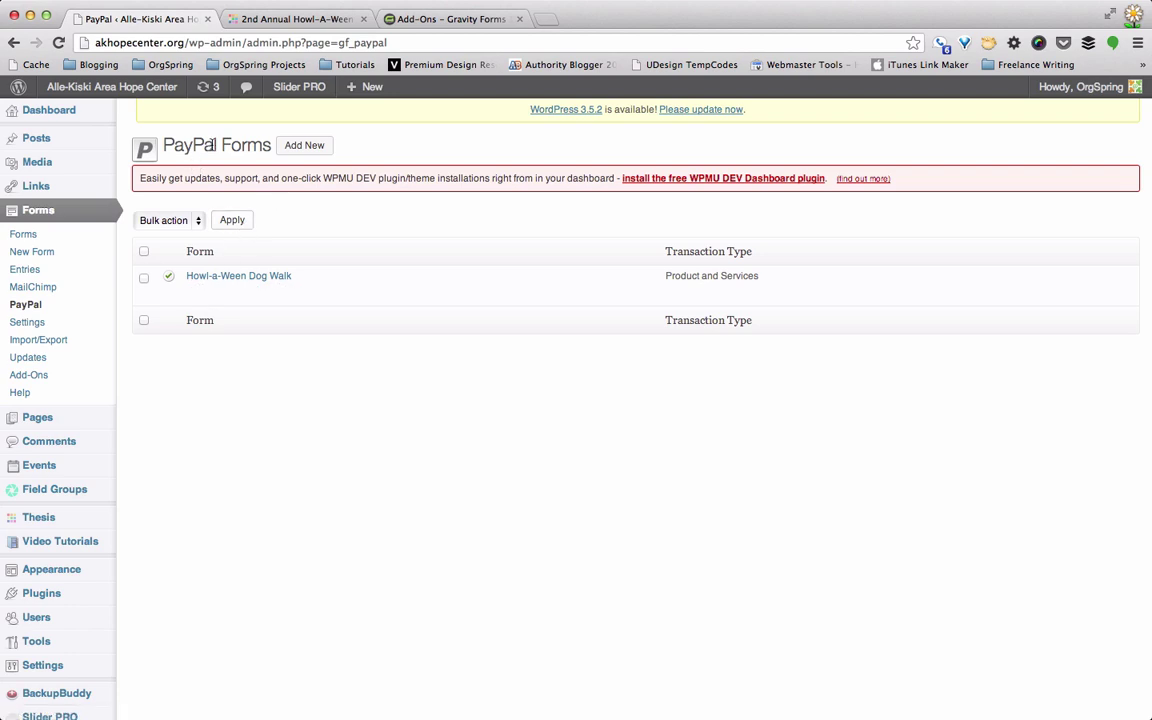
mouse_move(260, 298)
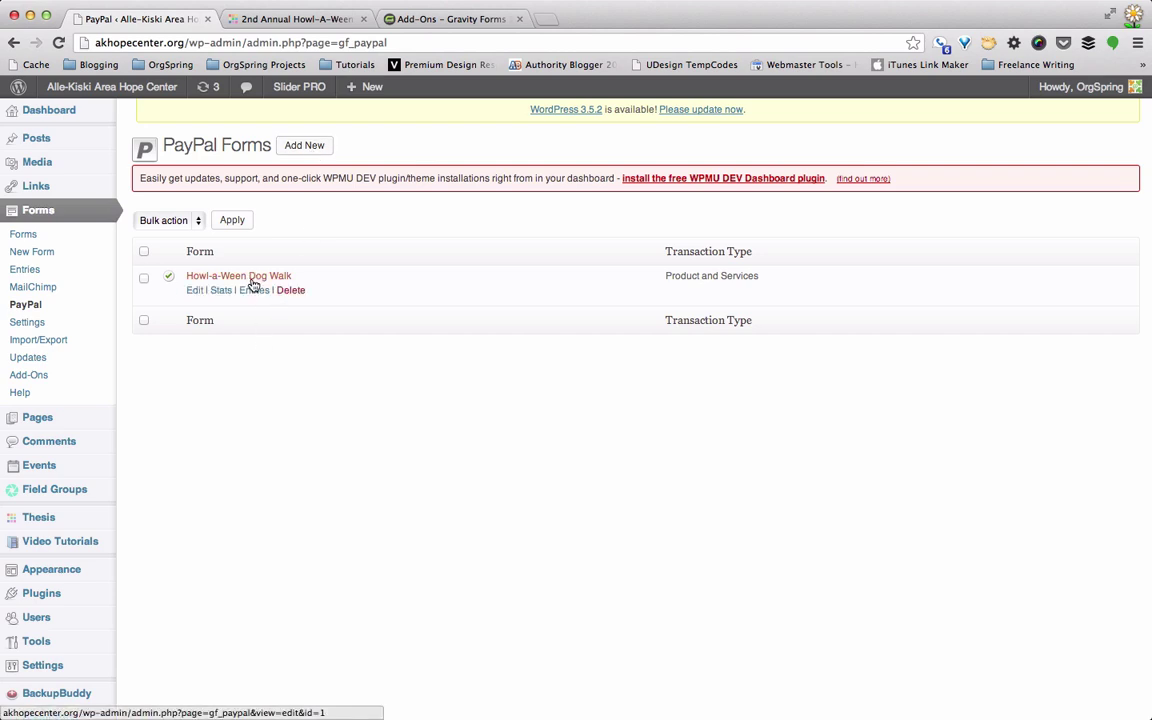
Step: Add a new PayPal feed and fill in the PayPal account's email address
left_click(316, 147)
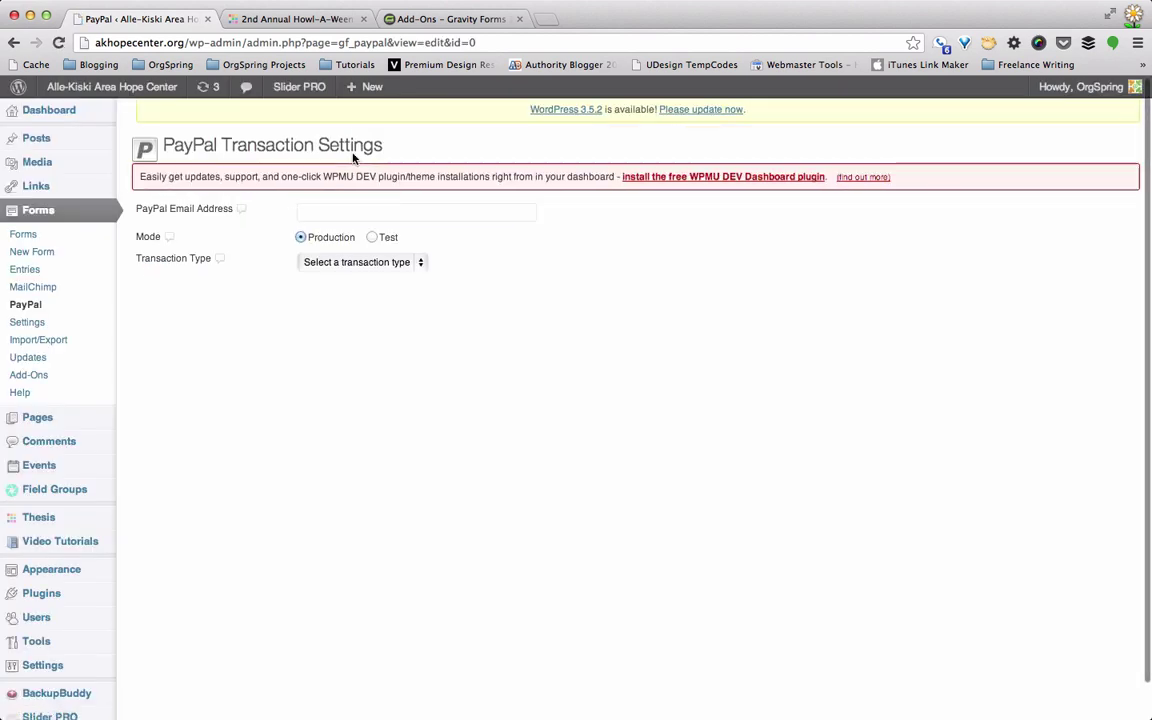
left_click(353, 211)
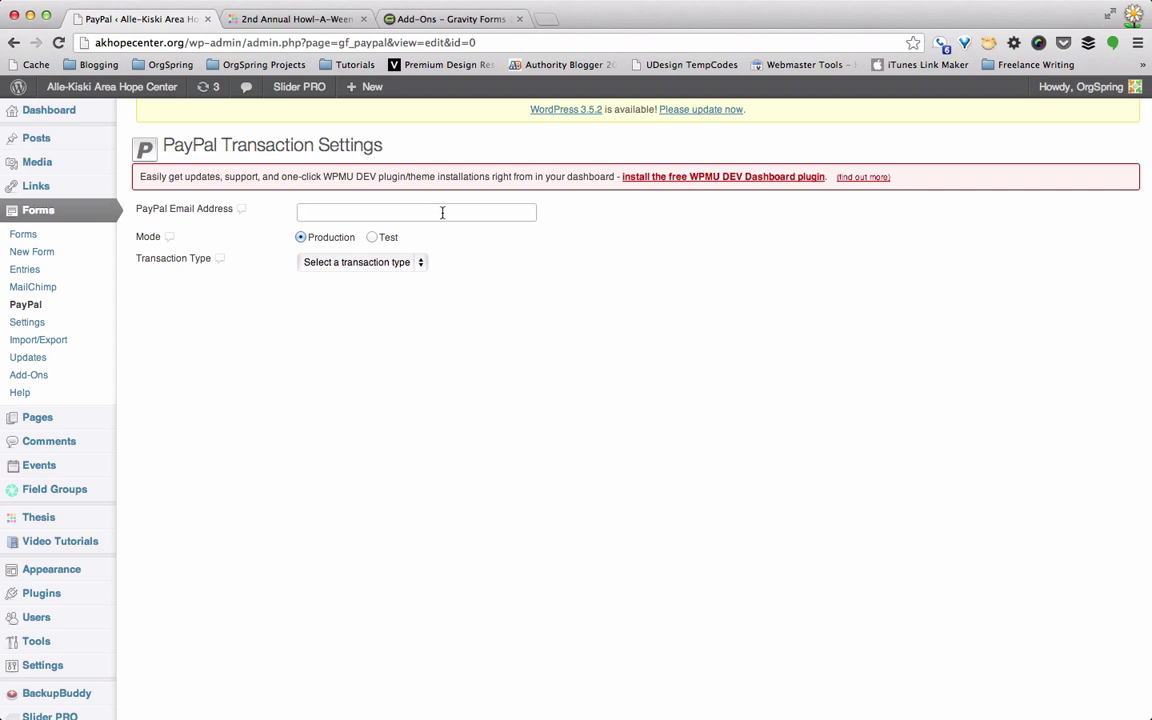
type("youremail@email.com")
key("Tab")
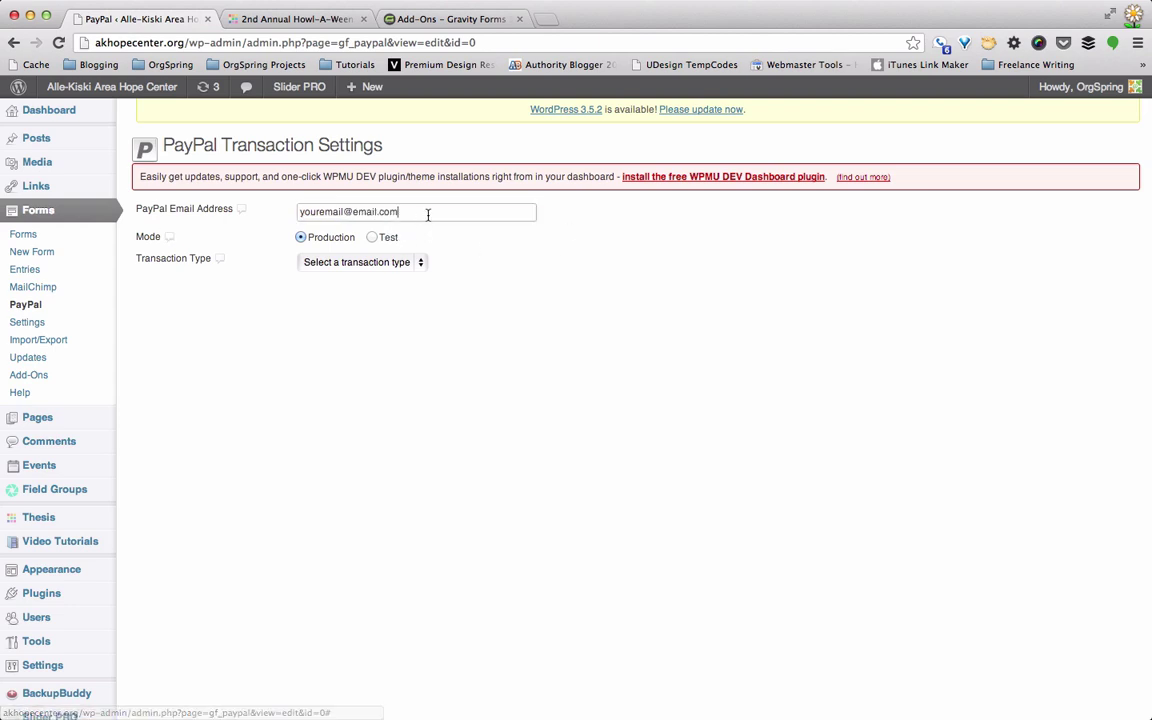
left_click_drag(420, 214, 300, 212)
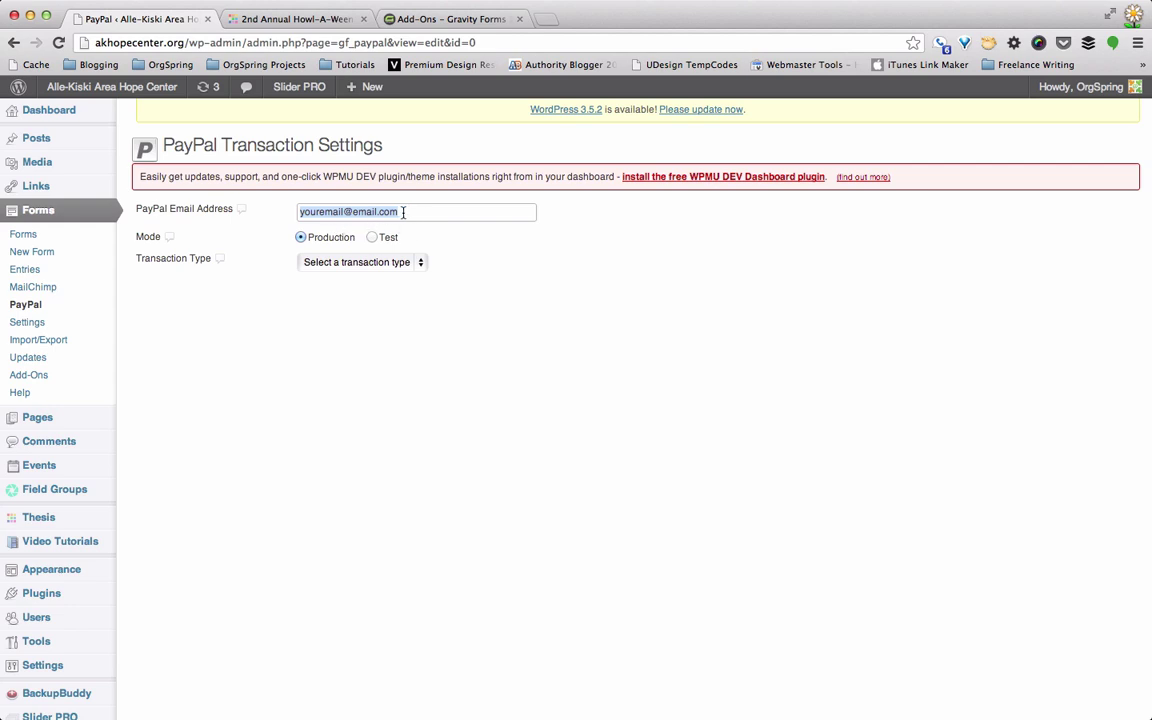
Step: Set the feed's transaction type to Products and Services and link it to the Howl-a-Ween Dog Walk form
left_click(343, 263)
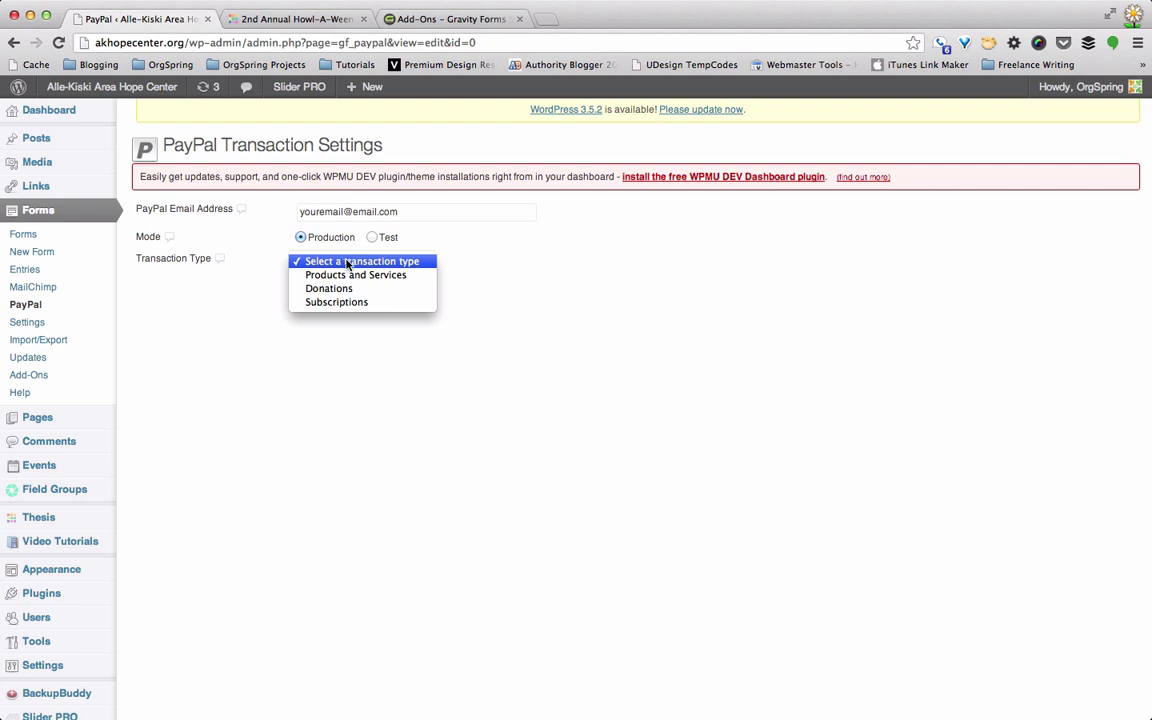
left_click(413, 280)
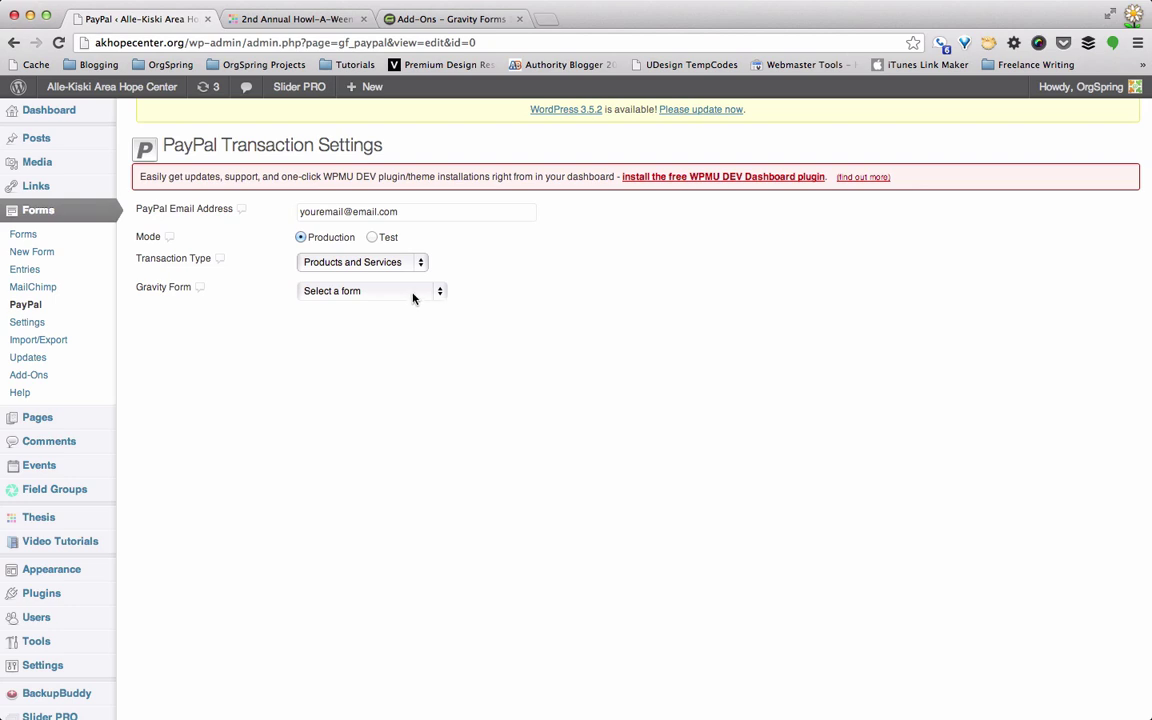
left_click(413, 292)
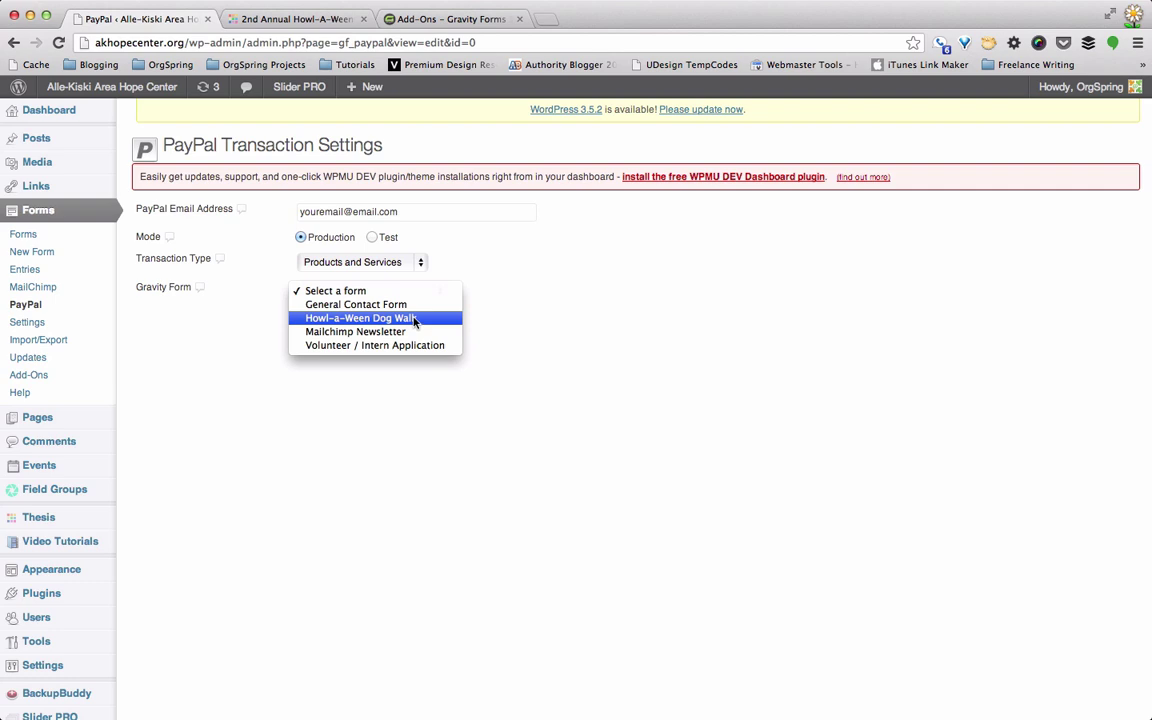
left_click(414, 318)
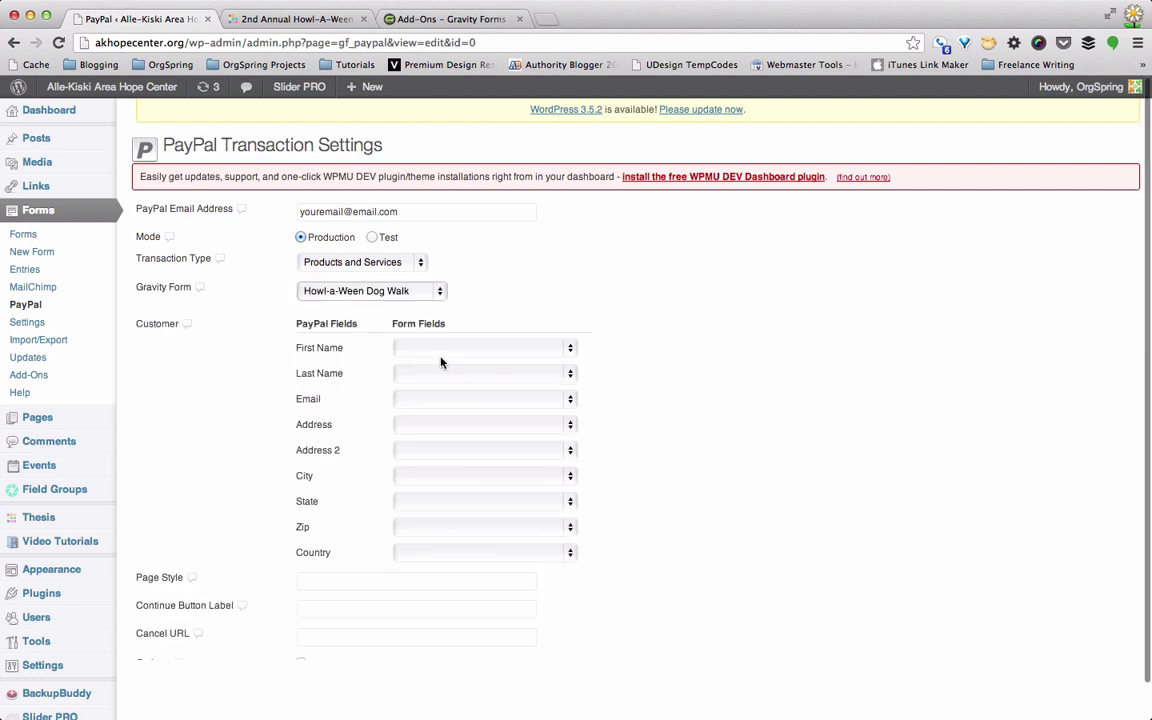
scroll(441, 362, "down", 3)
scroll(440, 362, "up", 3)
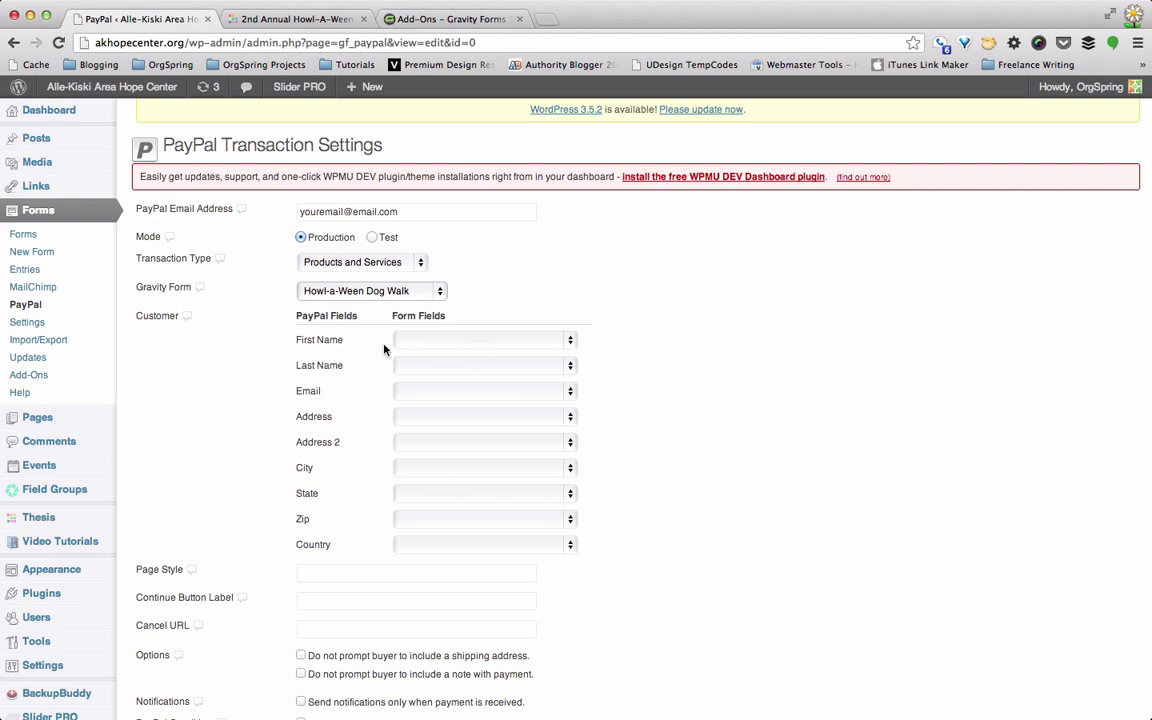
Step: Map the PayPal First Name, Last Name and Email fields to Name (First), Name (Last) and Email
left_click(492, 346)
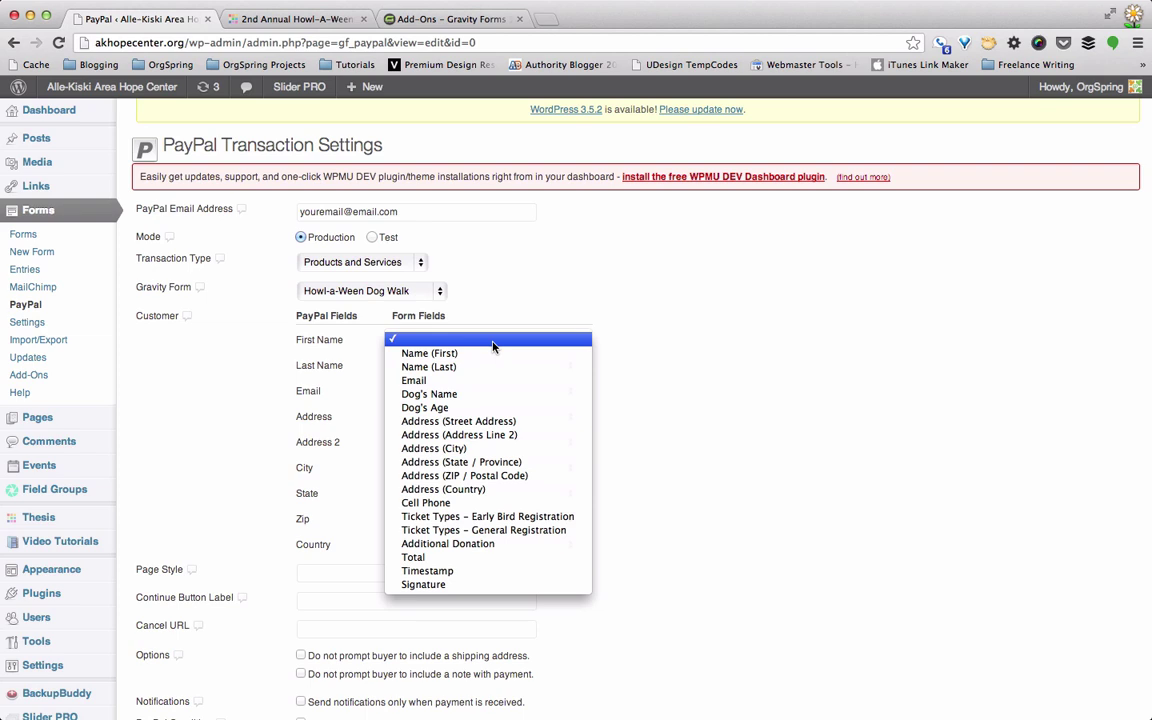
left_click(460, 353)
left_click(470, 366)
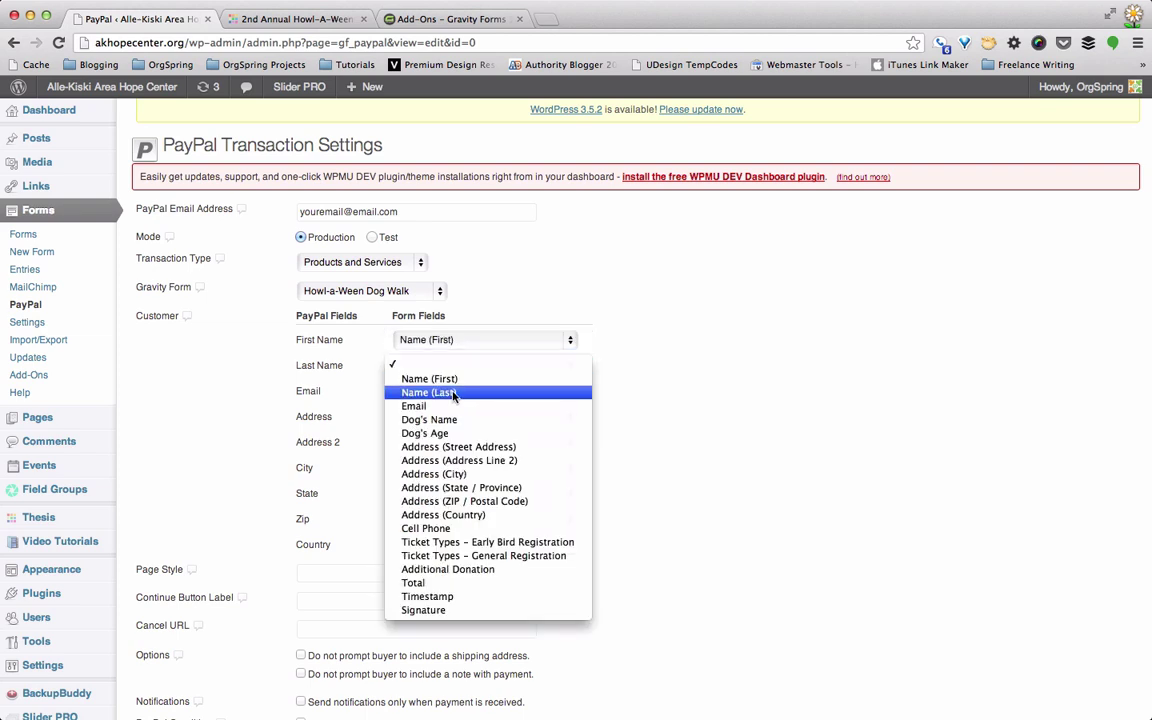
left_click(453, 394)
left_click(453, 391)
left_click(453, 433)
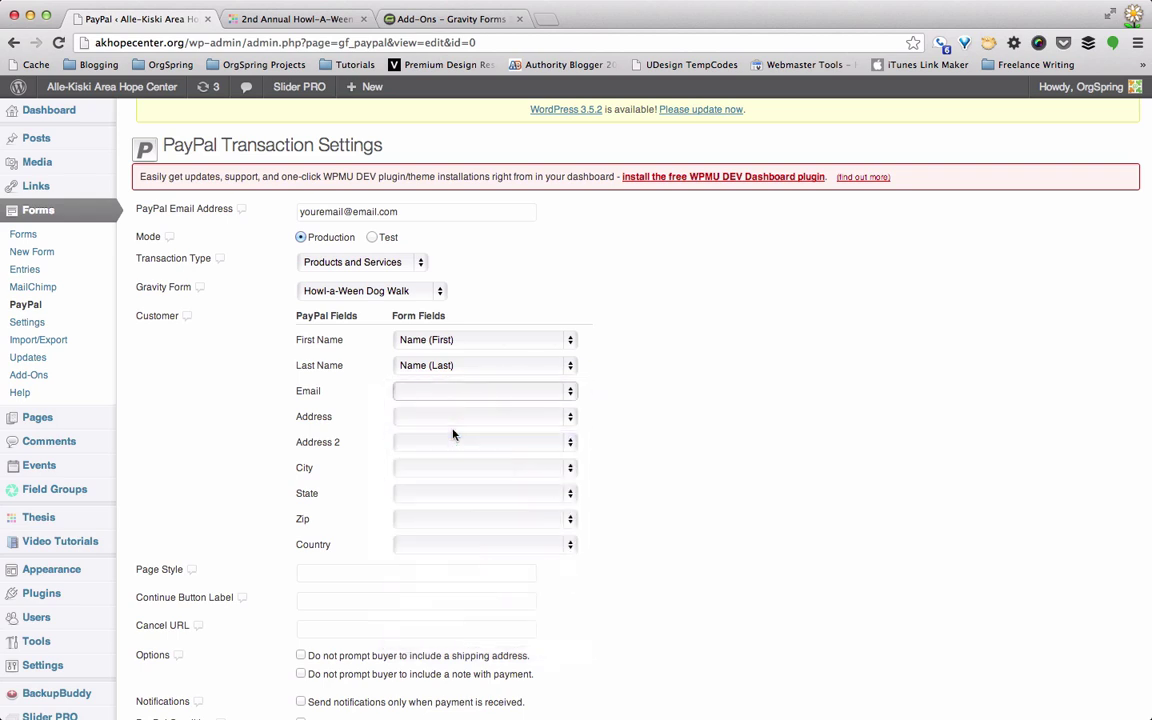
Step: Map the PayPal Address, Address 2 and City fields to the form's Street Address, Address Line 2 and City
left_click(456, 418)
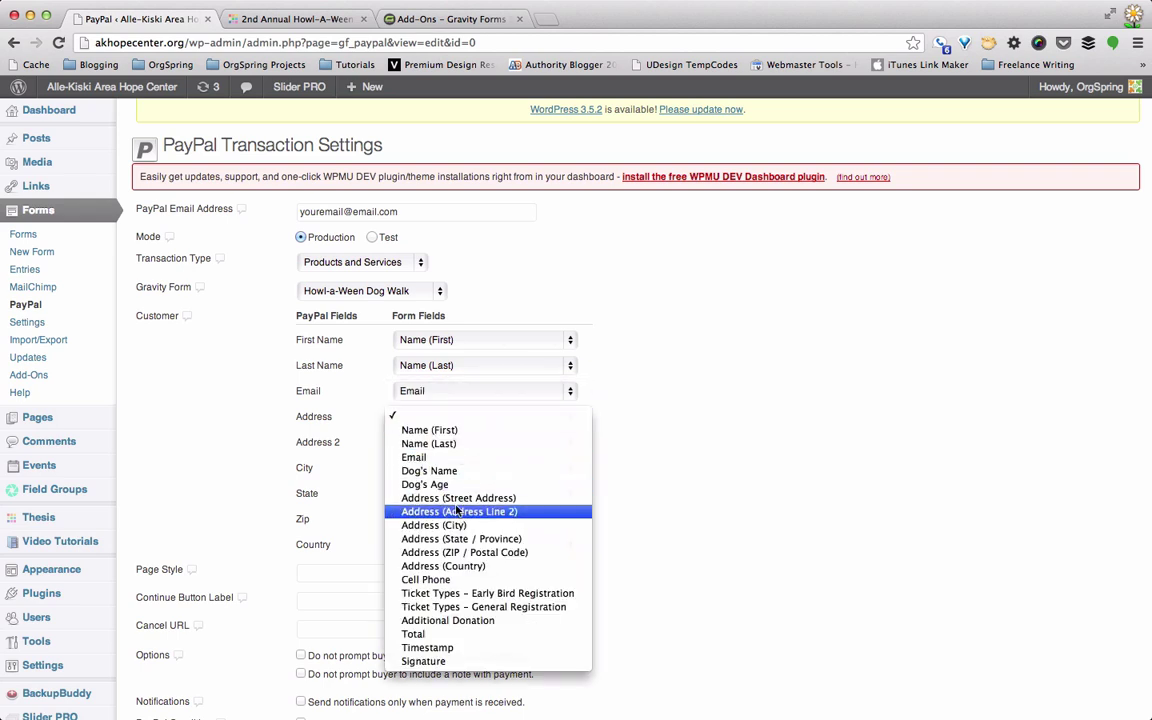
left_click(458, 497)
left_click(445, 442)
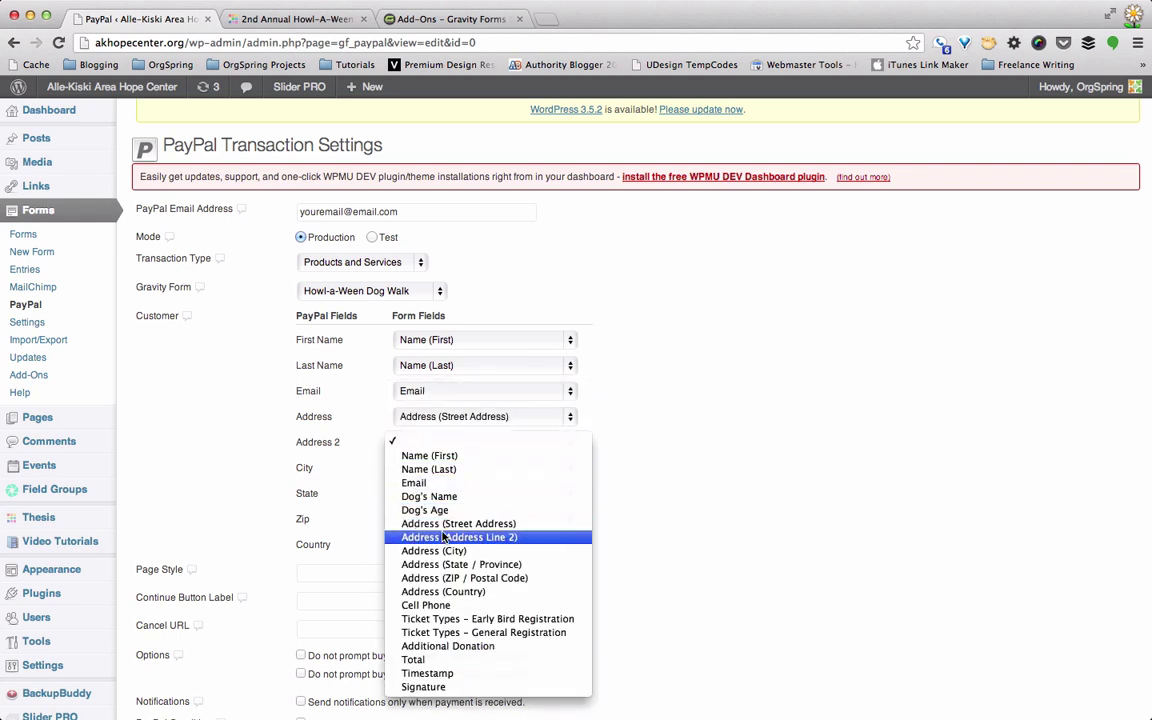
left_click(443, 538)
left_click(433, 468)
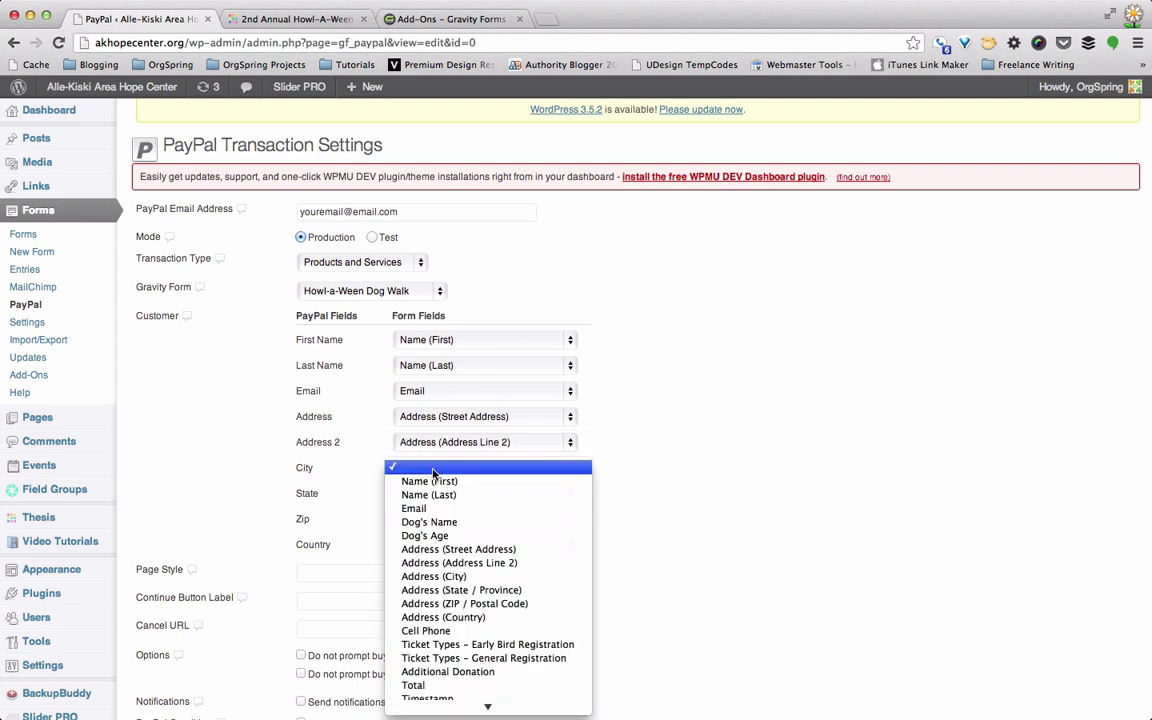
left_click(440, 576)
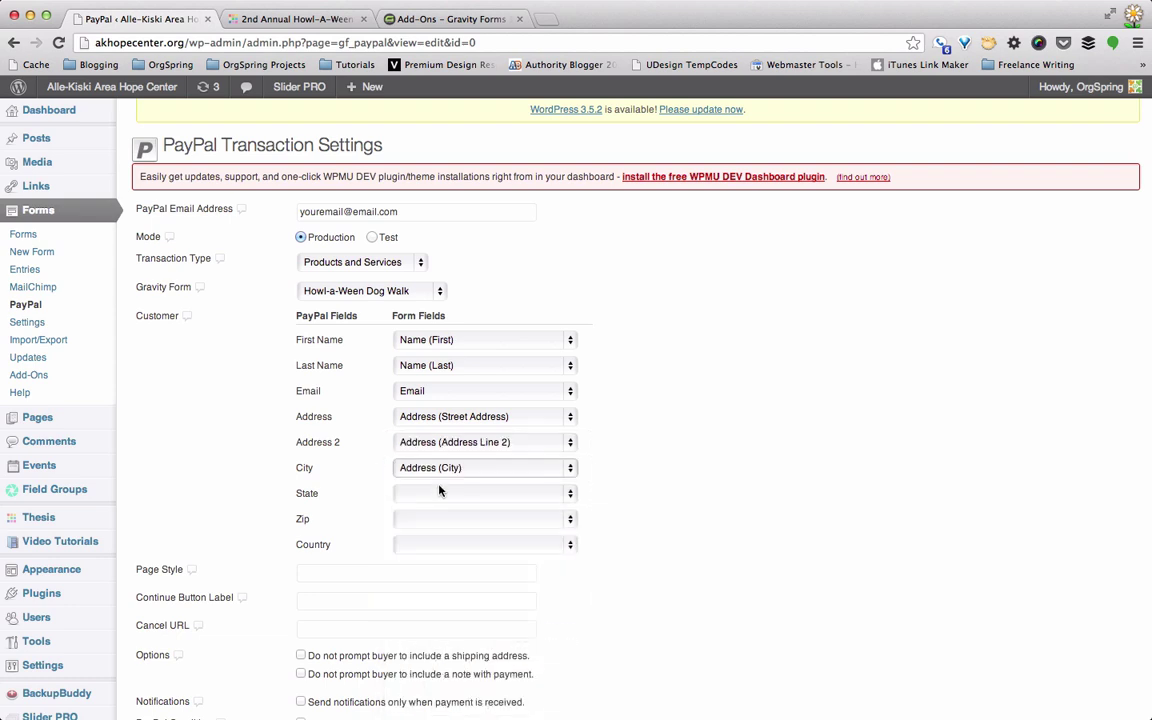
Step: Map the PayPal State, Zip and Country fields to the form's State / Province, ZIP / Postal Code and Country
left_click(440, 500)
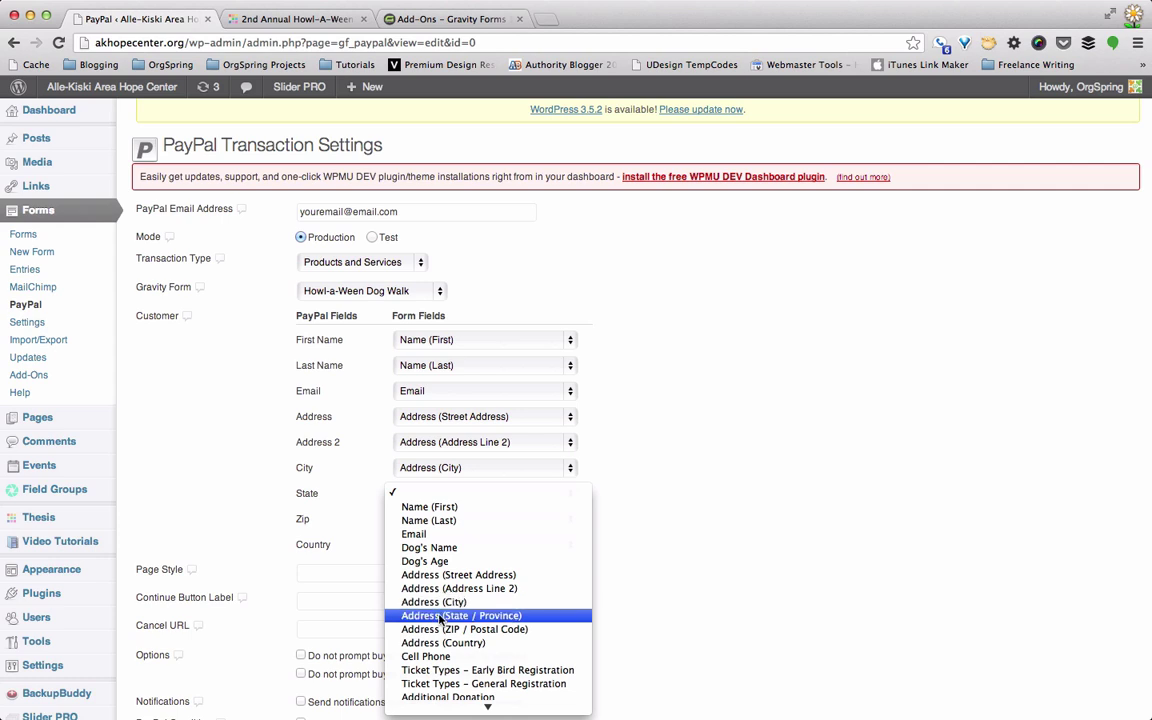
left_click(440, 609)
left_click(442, 524)
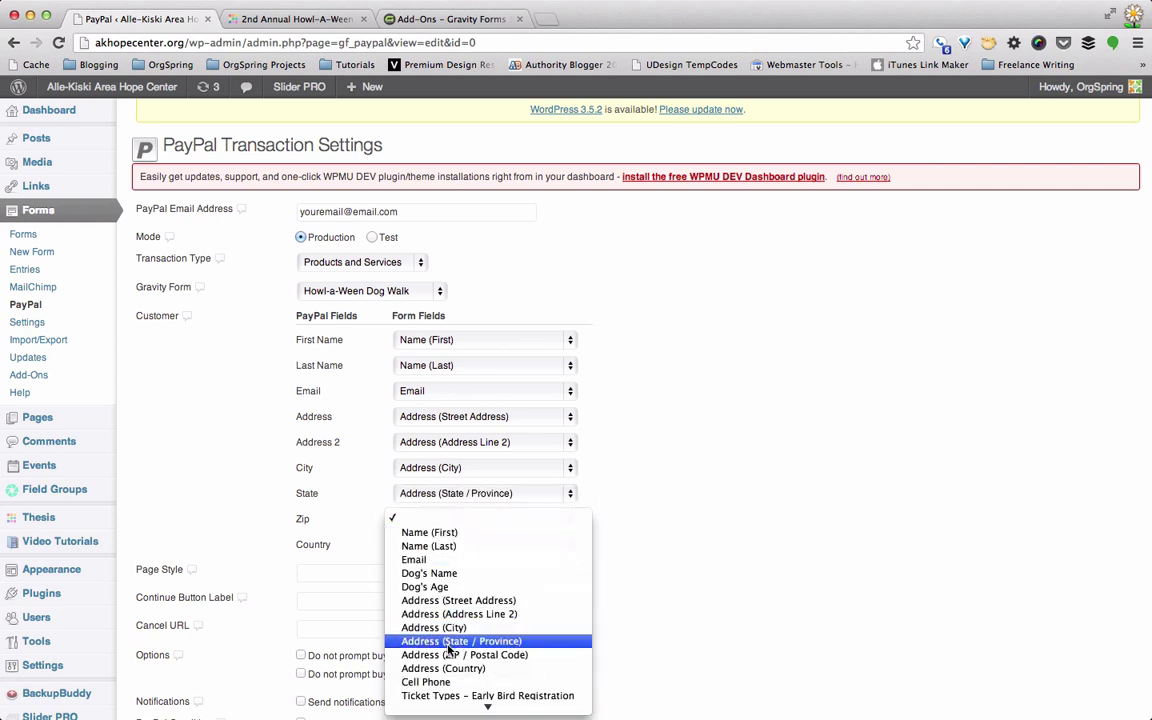
left_click(450, 654)
left_click(440, 545)
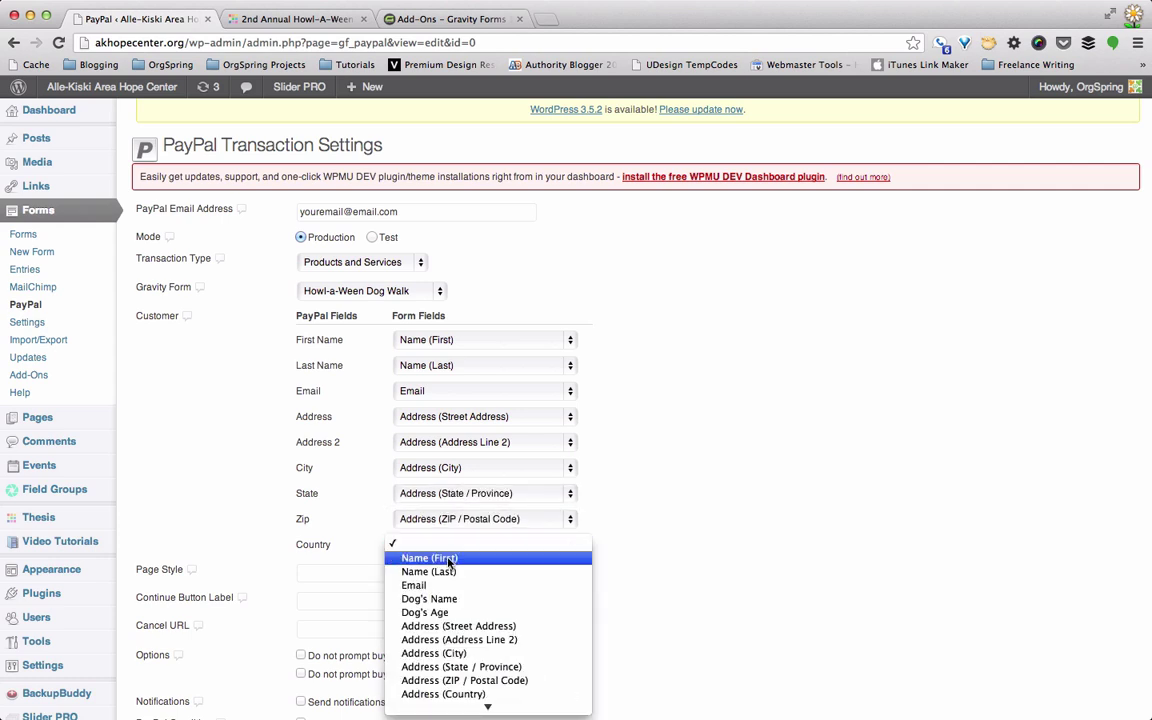
left_click(447, 703)
Step: Review the page style and continue button label fields, and enable both options that stop prompting buyers for a shipping address or payment note
scroll(633, 584, "down", 3)
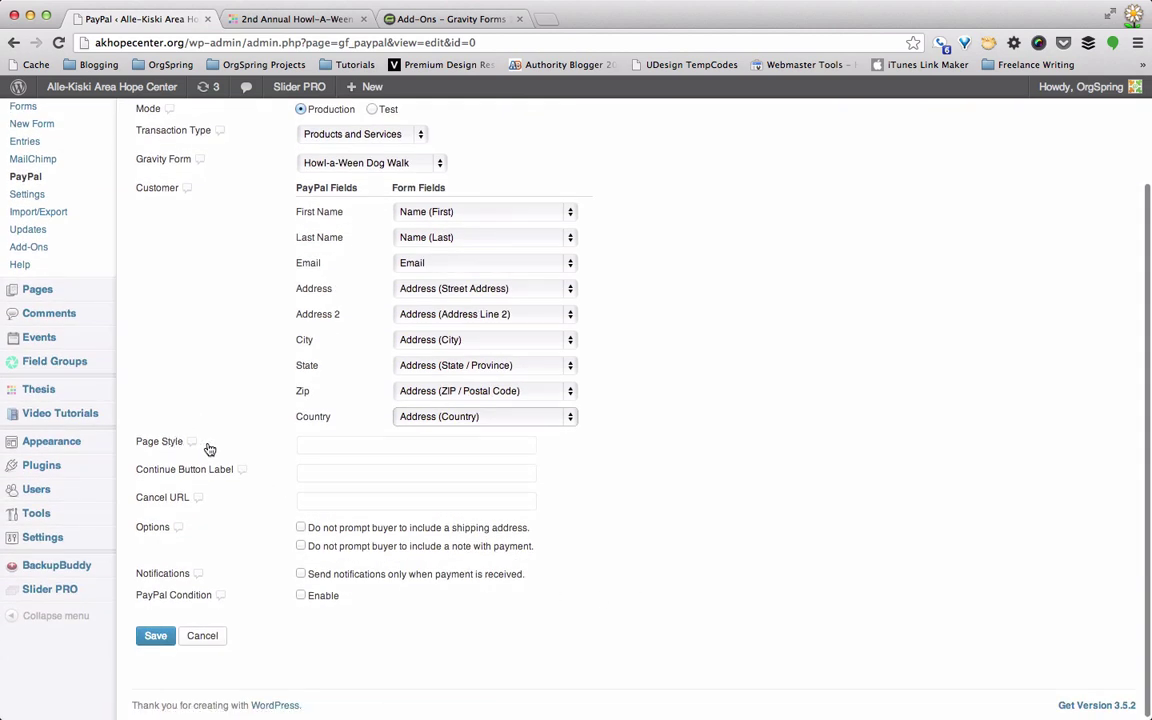
left_click(319, 445)
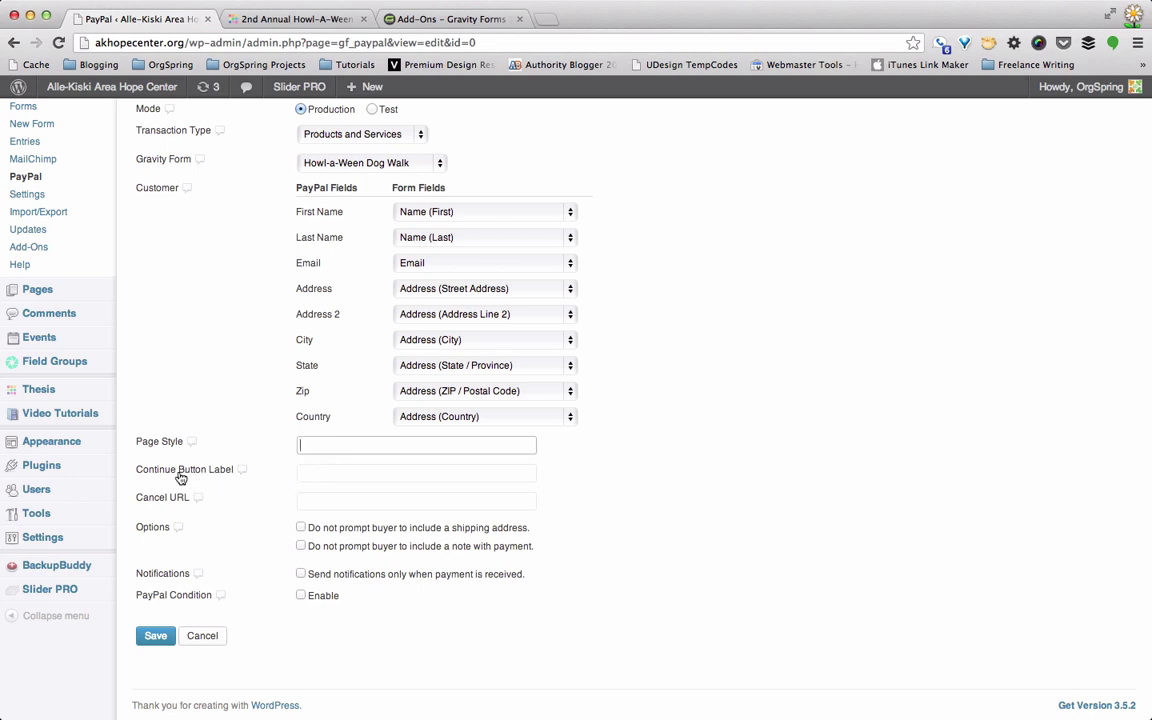
left_click(323, 470)
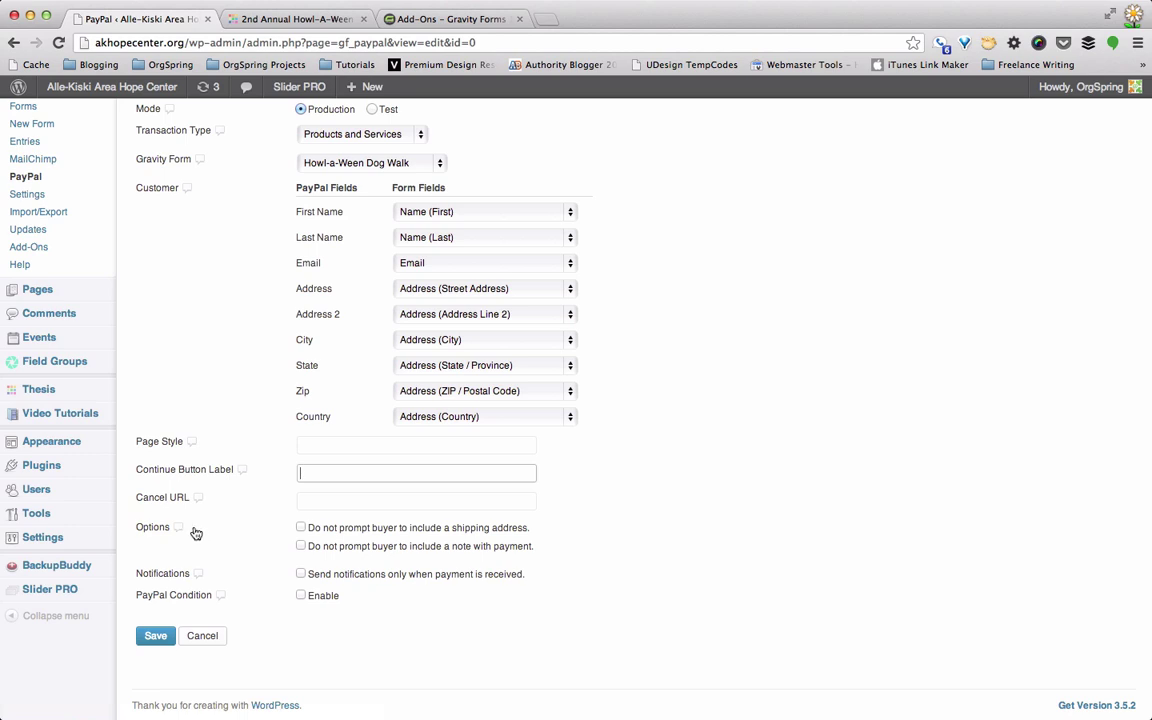
left_click(302, 527)
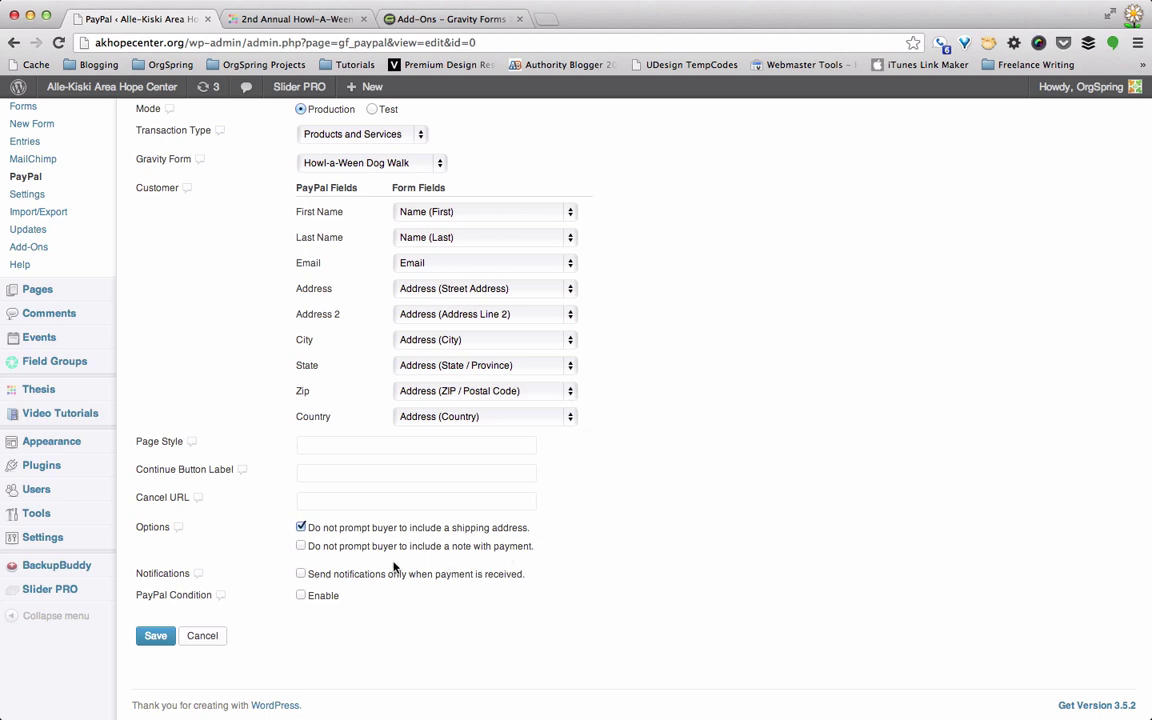
left_click(302, 548)
Step: Look over the whole new PayPal feed and cancel it without saving
scroll(262, 532, "up", 3)
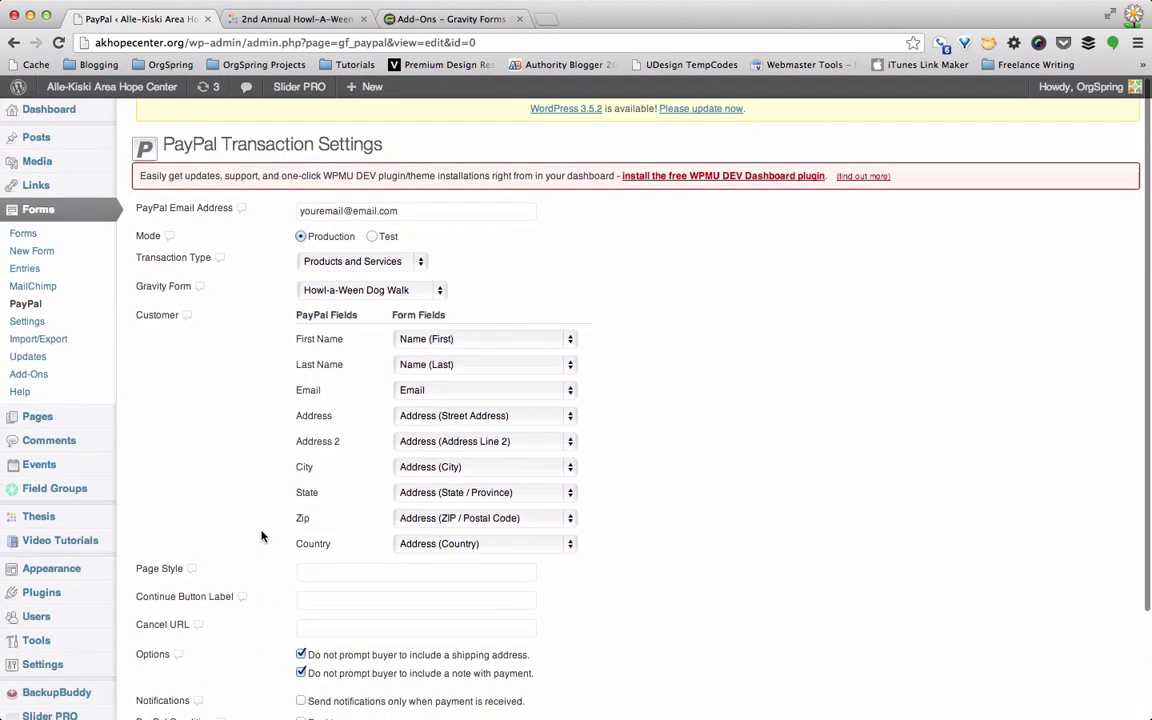
scroll(262, 532, "down", 3)
left_click(205, 628)
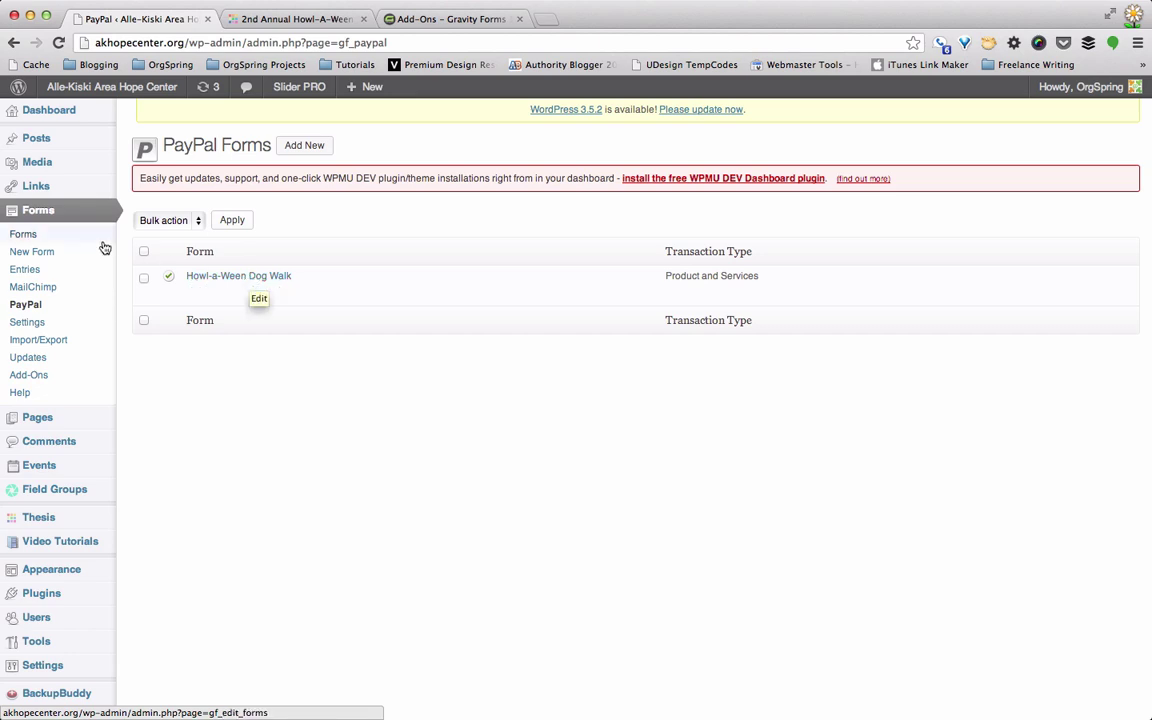
Step: Open the Howl-a-Ween Dog Walk form for editing and look through its fields, including the hidden Timestamp field and both ticket type fields
left_click(44, 235)
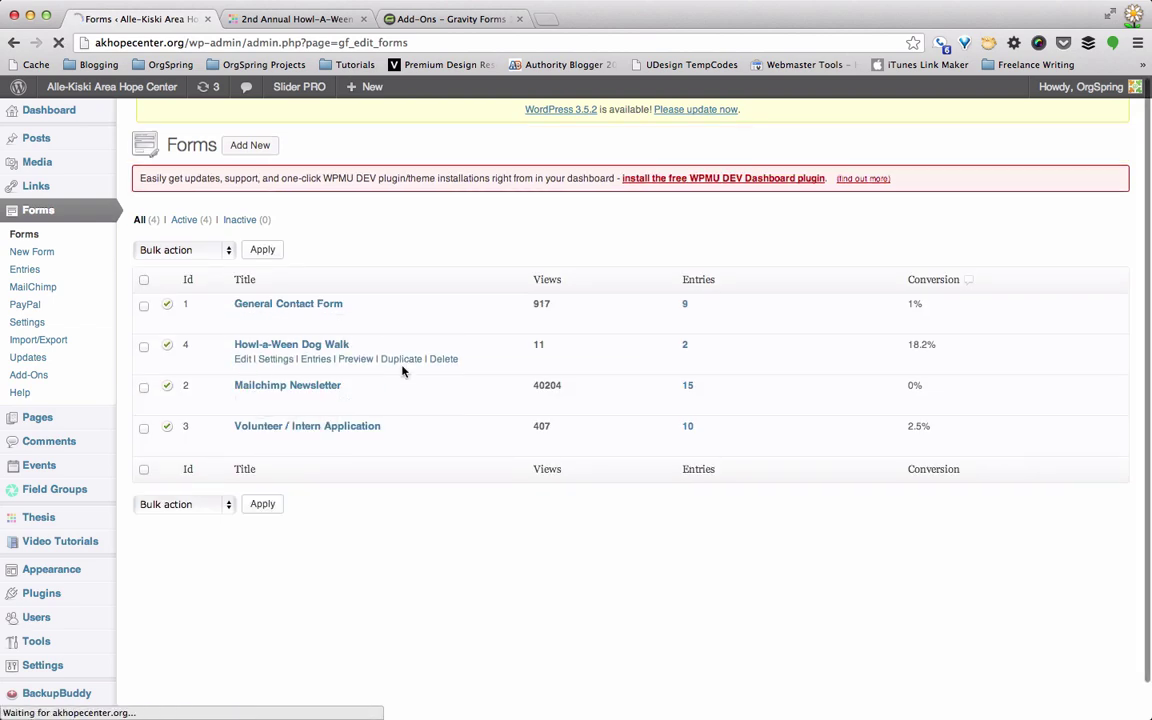
scroll(300, 350, "down", 2)
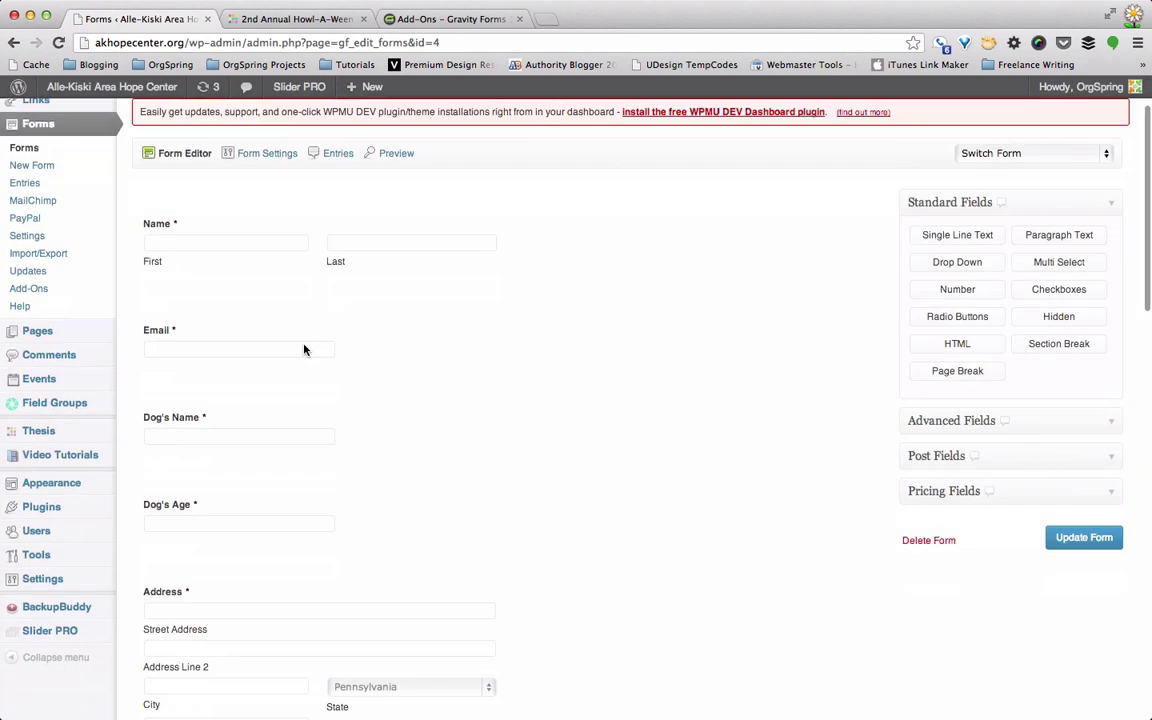
scroll(305, 349, "down", 12)
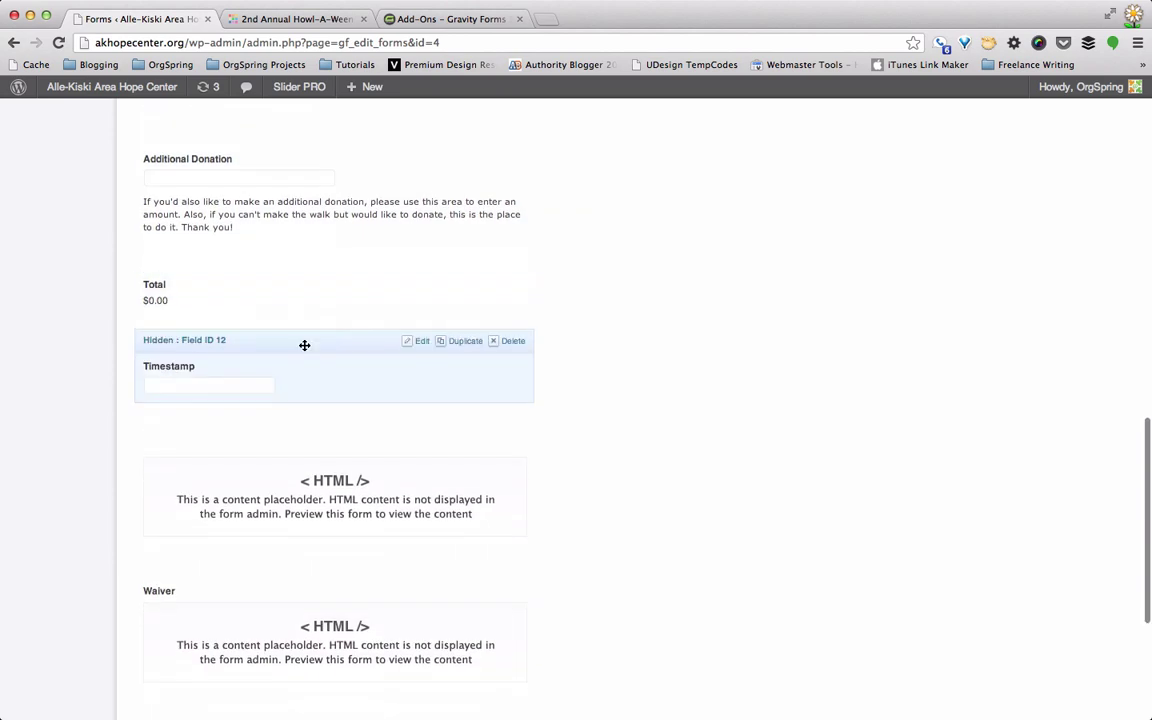
scroll(303, 340, "up", 5)
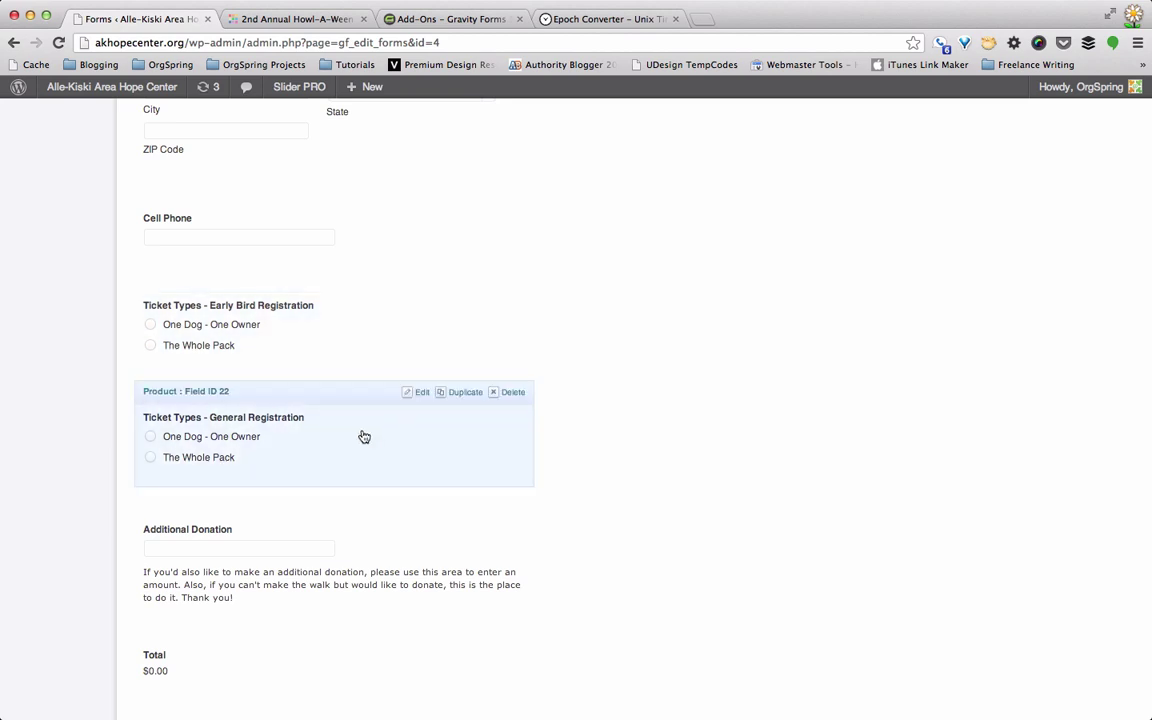
Step: Open the advanced settings of the Early Bird Registration ticket field and examine its conditional logic
left_click(321, 288)
left_click(277, 388)
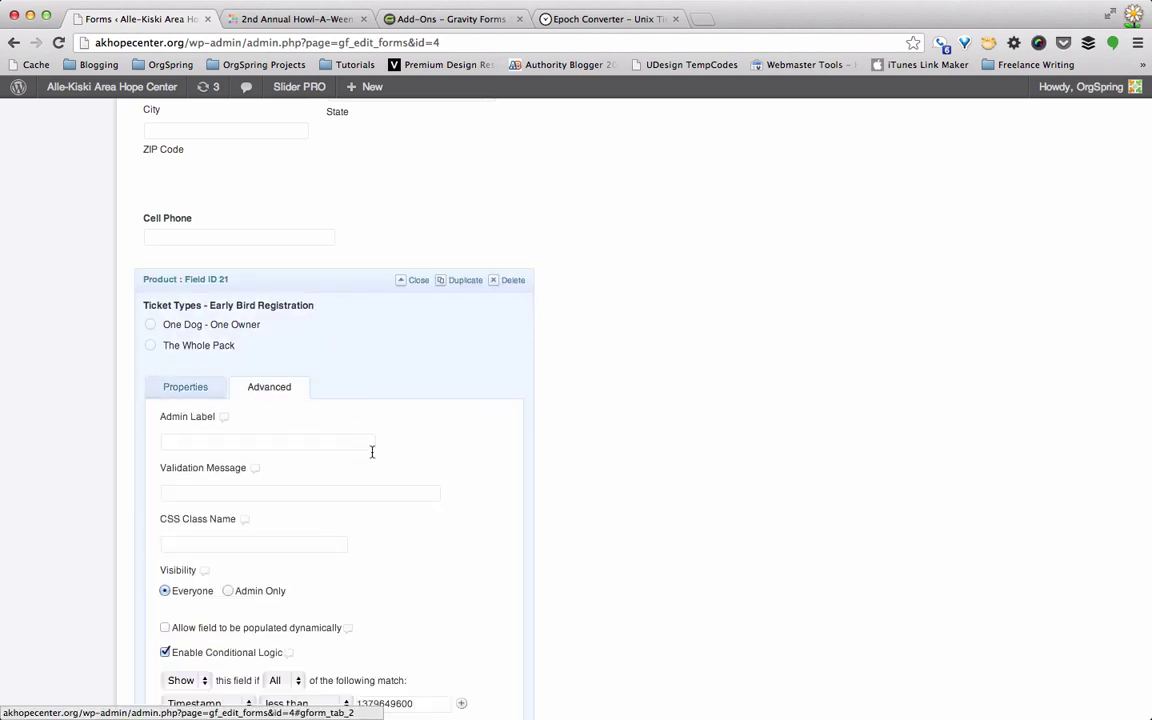
scroll(356, 496, "down", 3)
scroll(356, 496, "up", 3)
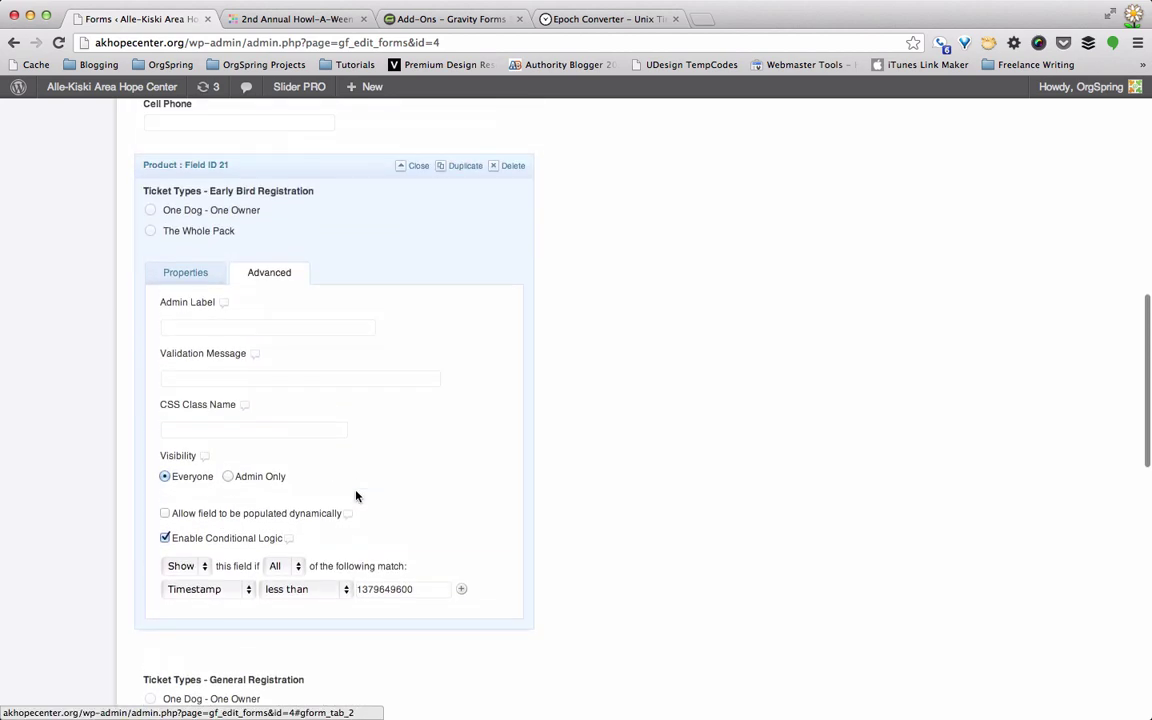
scroll(602, 495, "down", 5)
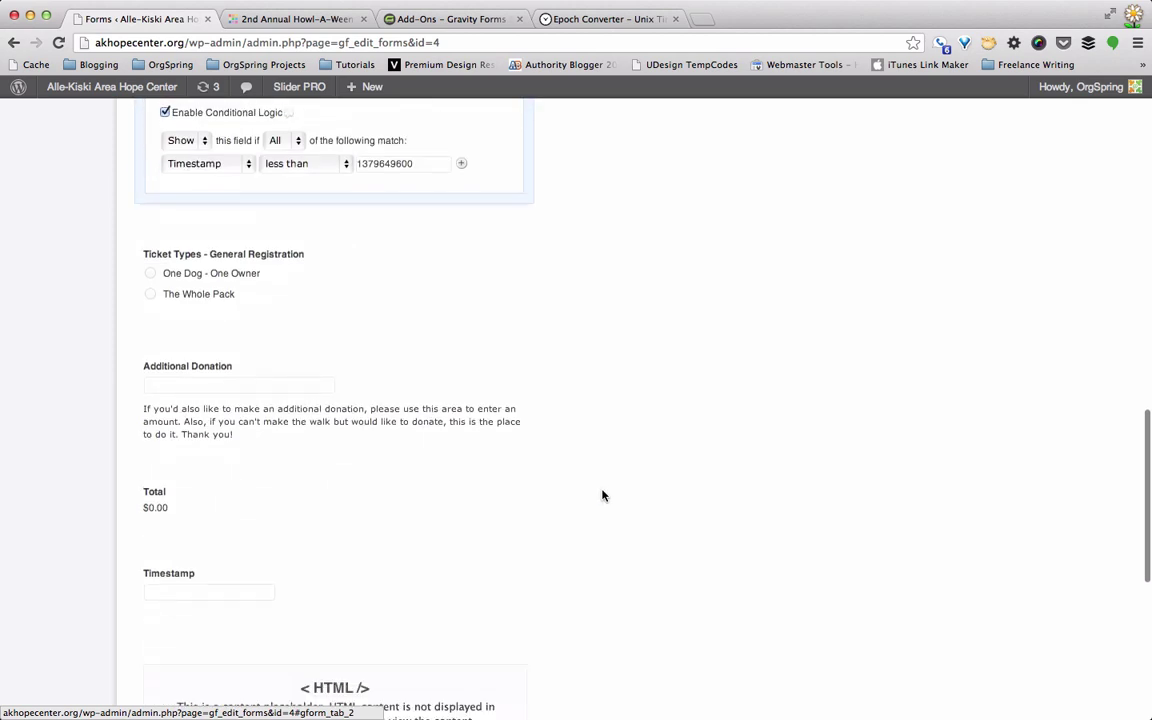
scroll(278, 478, "up", 3)
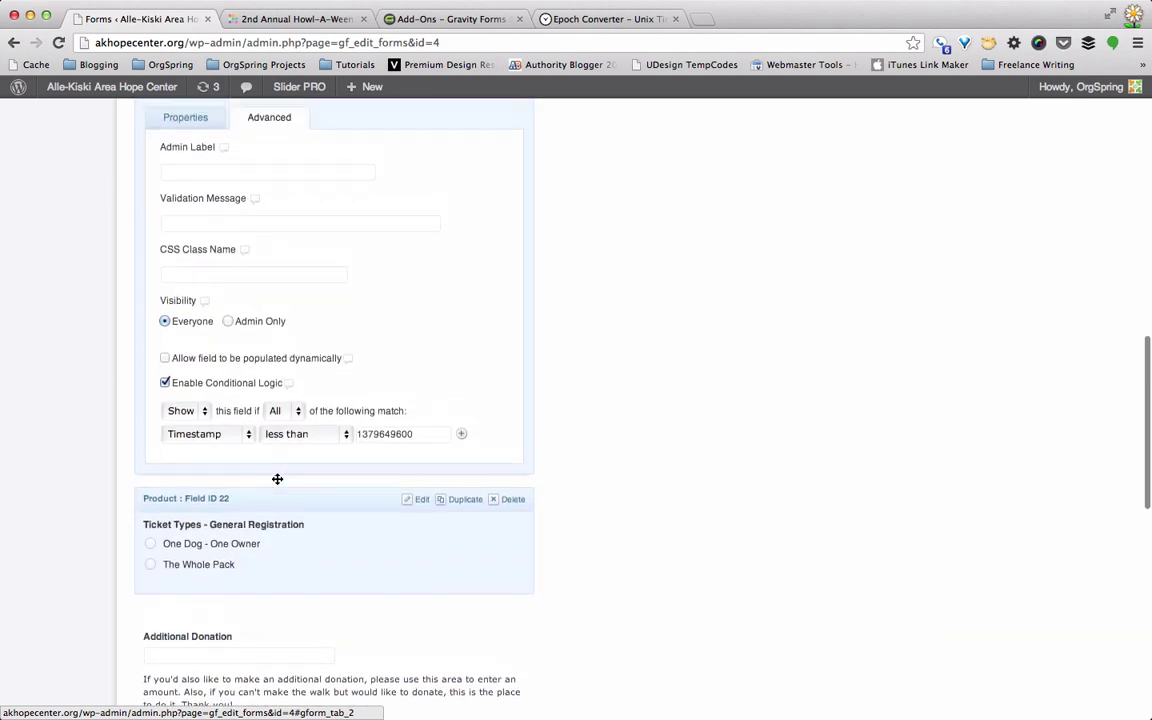
scroll(277, 479, "up", 1)
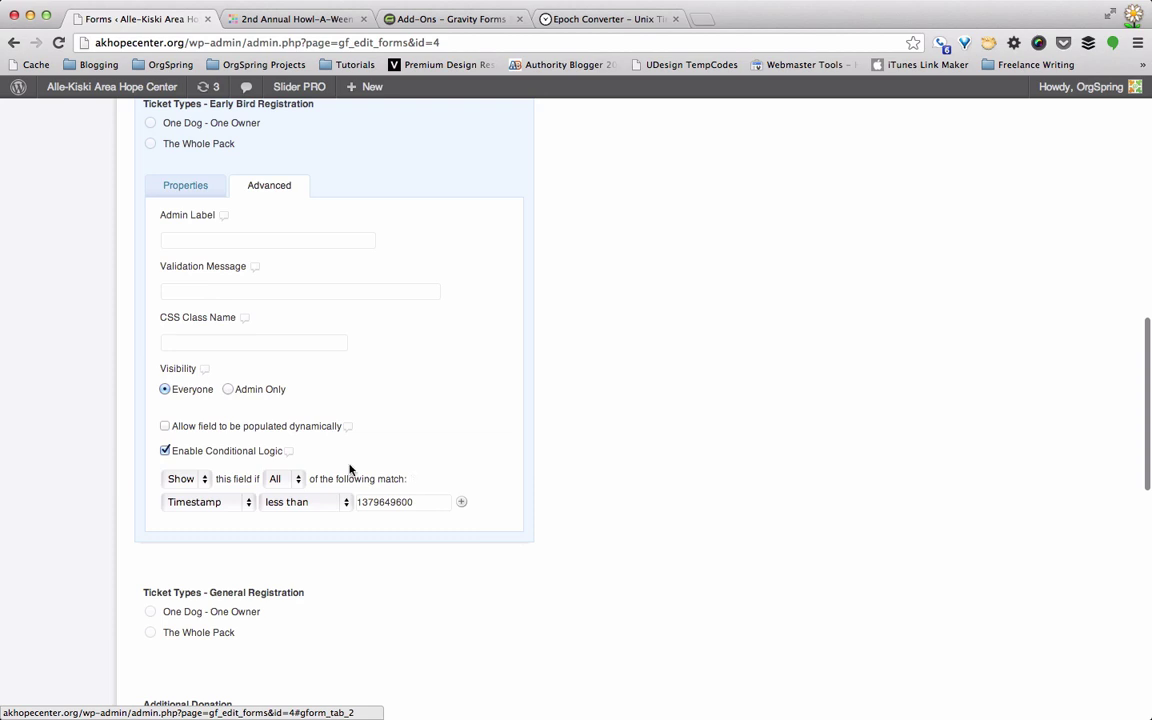
scroll(311, 228, "up", 2)
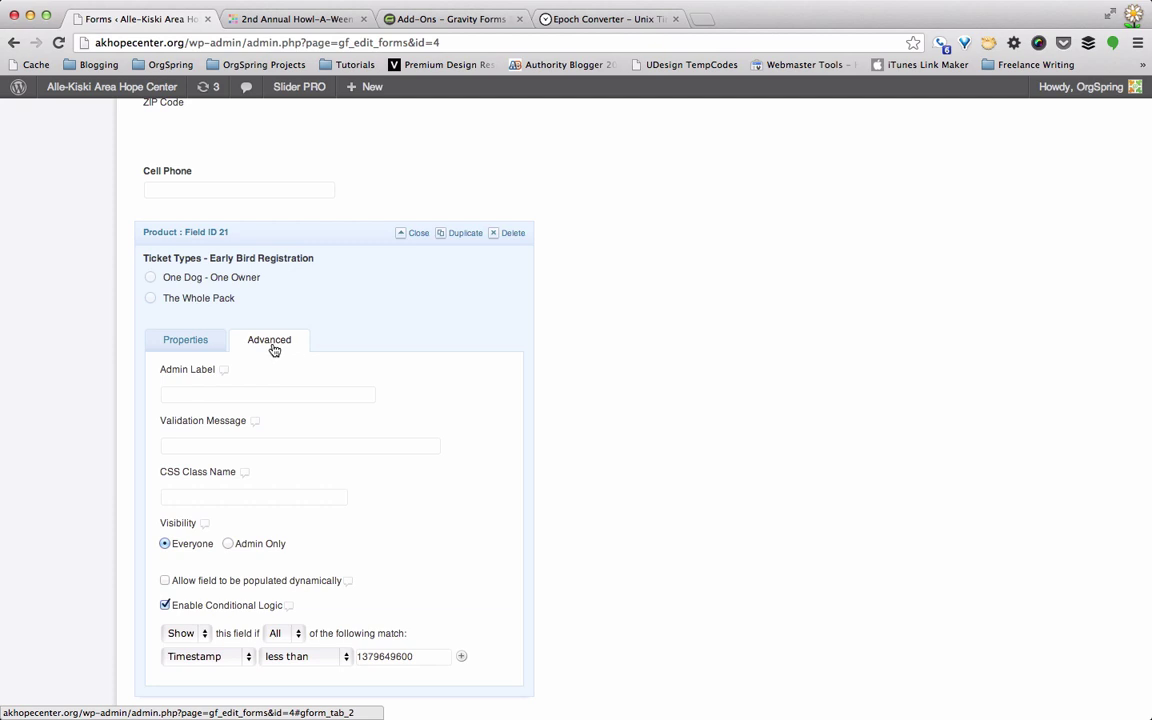
scroll(273, 344, "down", 3)
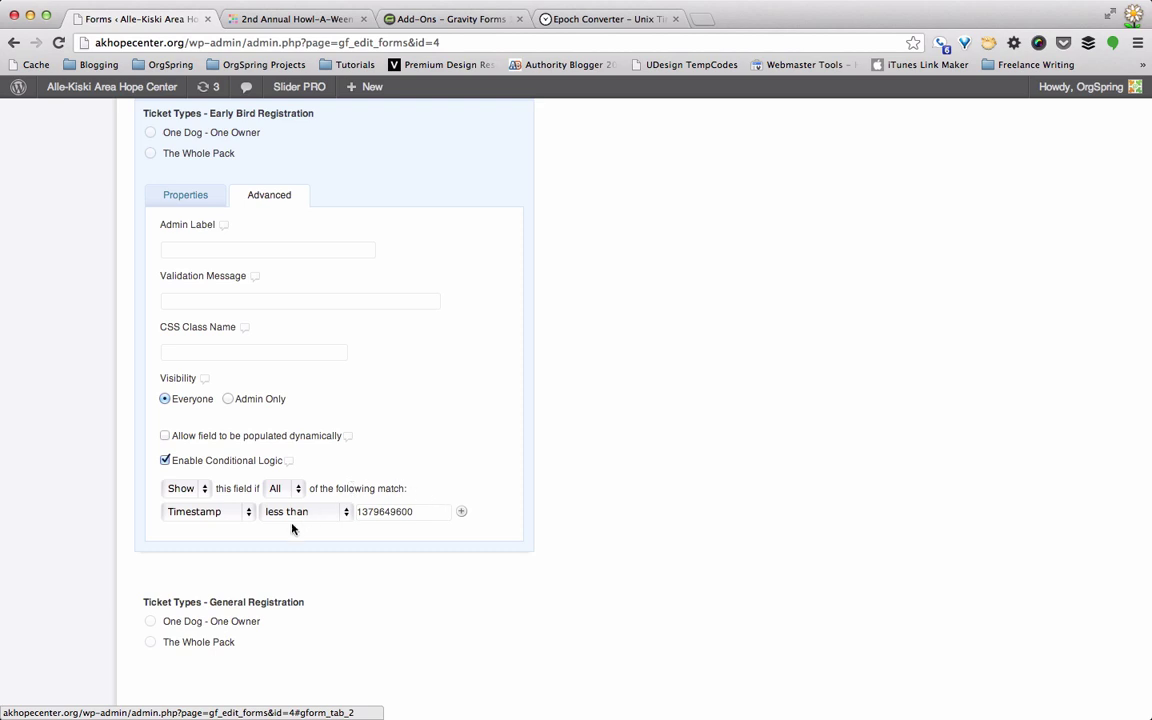
Step: Review the field choices for the Early Bird conditional logic rule, keep Timestamp, and select the rule's comparison value
left_click(248, 513)
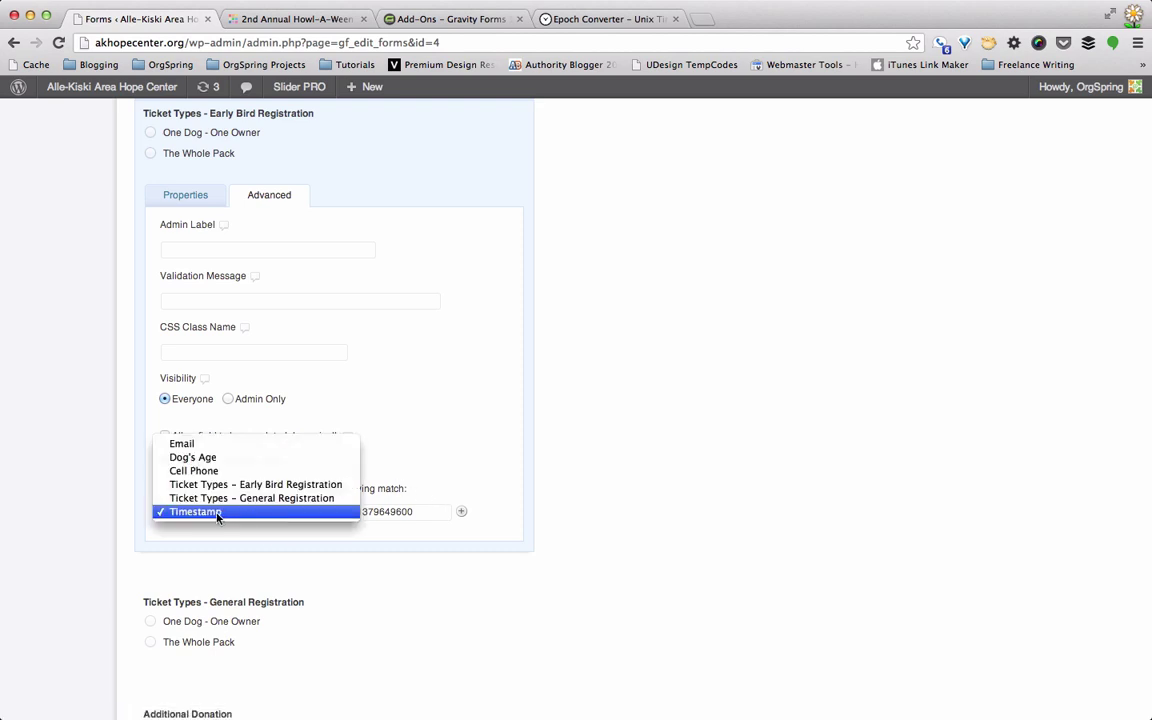
left_click(217, 513)
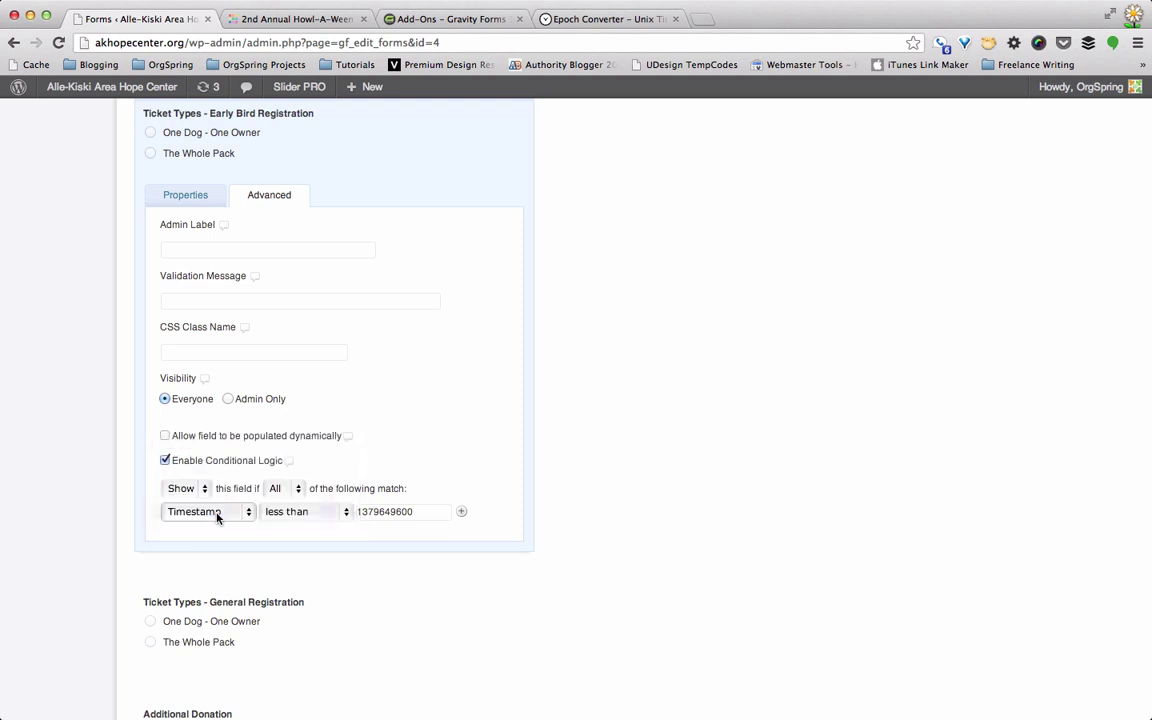
left_click(418, 511)
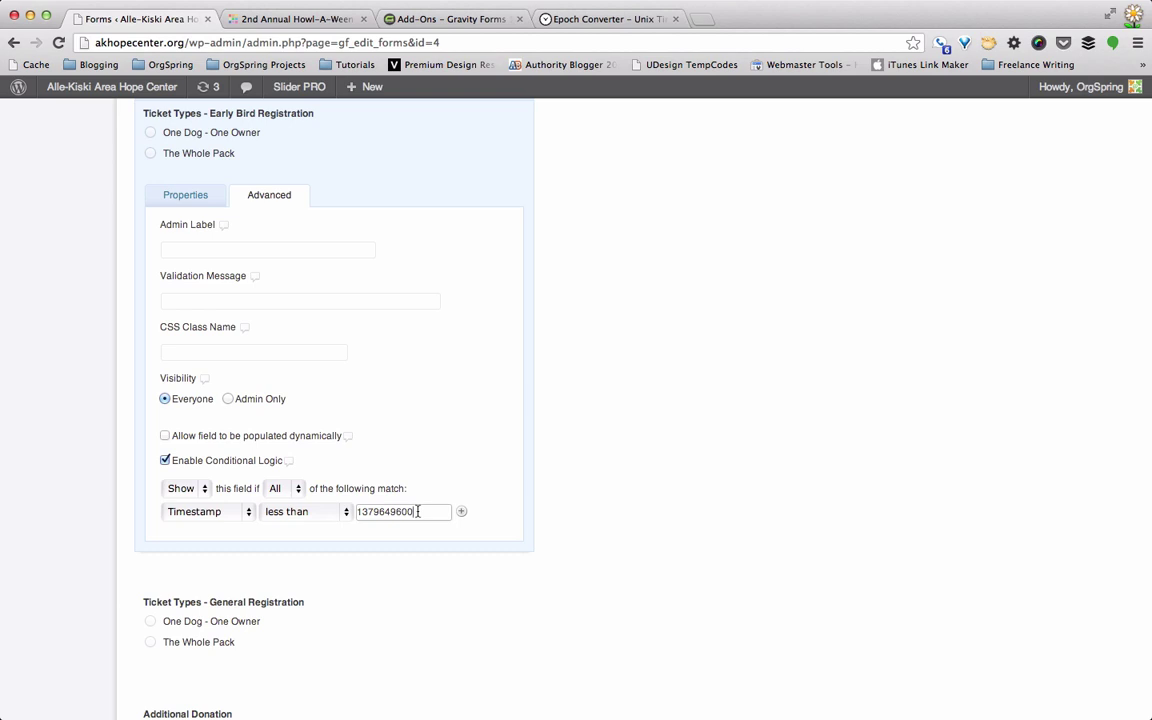
scroll(390, 290, "up", 1)
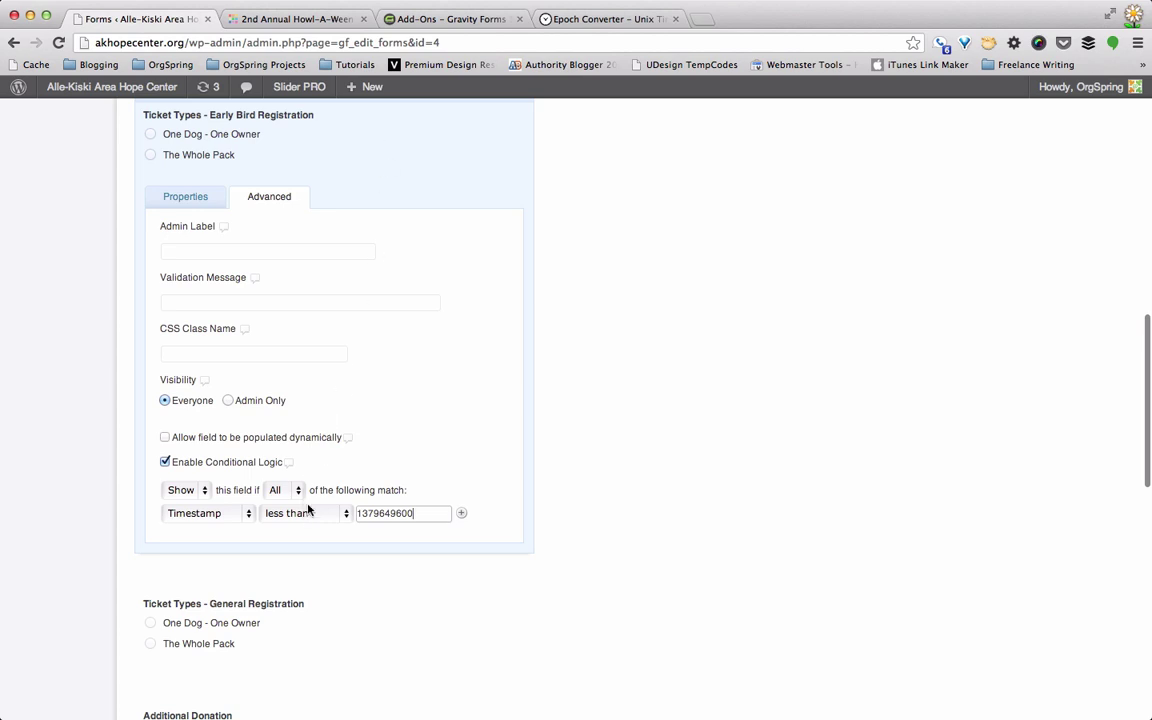
left_click(426, 516)
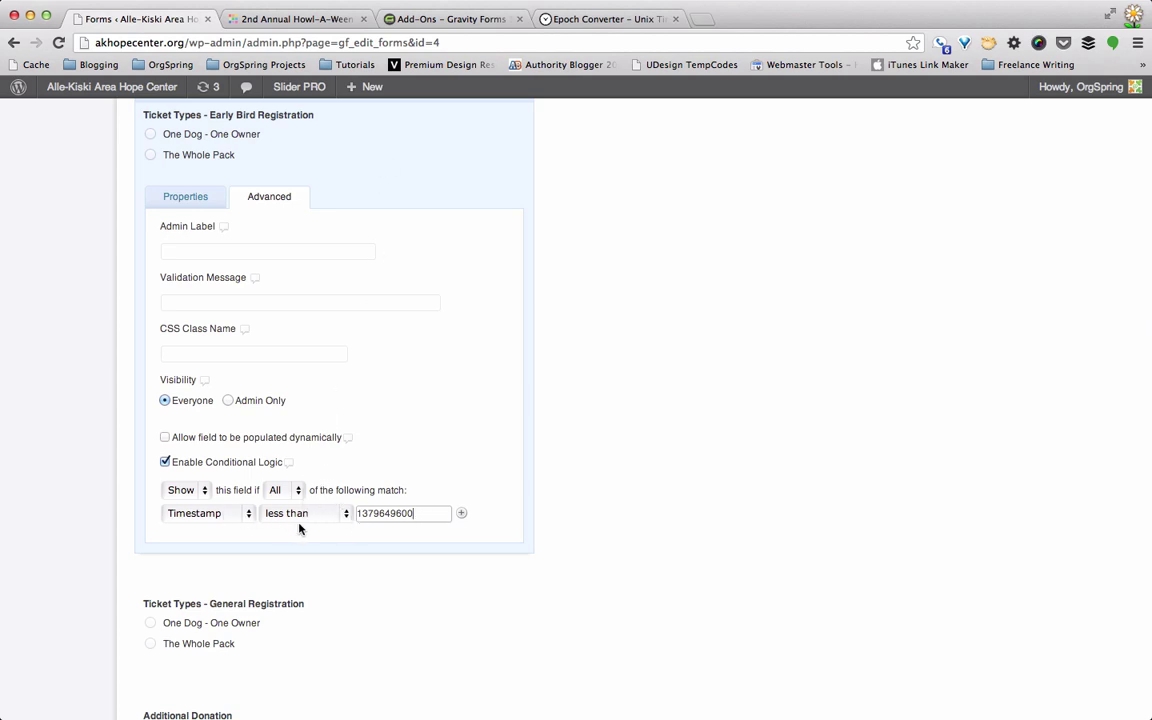
double_click(398, 515)
Step: Switch to the EpochConverter site and set the human date's month to 9 and day to 20
left_click(587, 20)
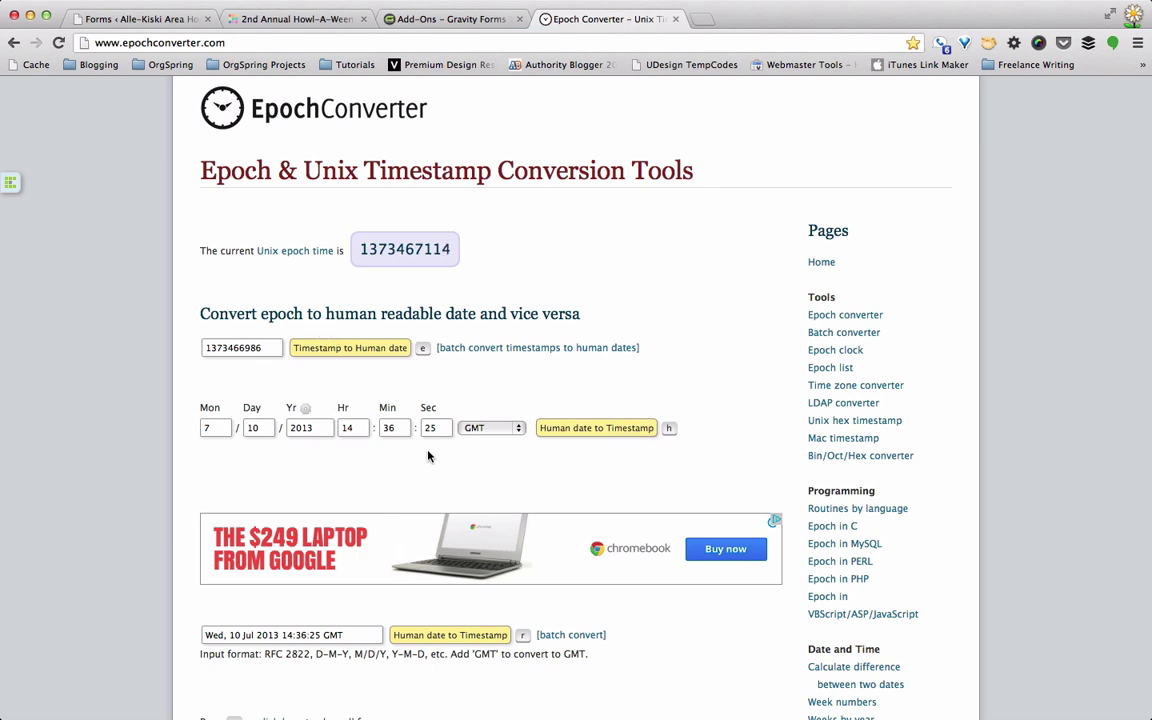
double_click(221, 428)
type("9")
key("Tab")
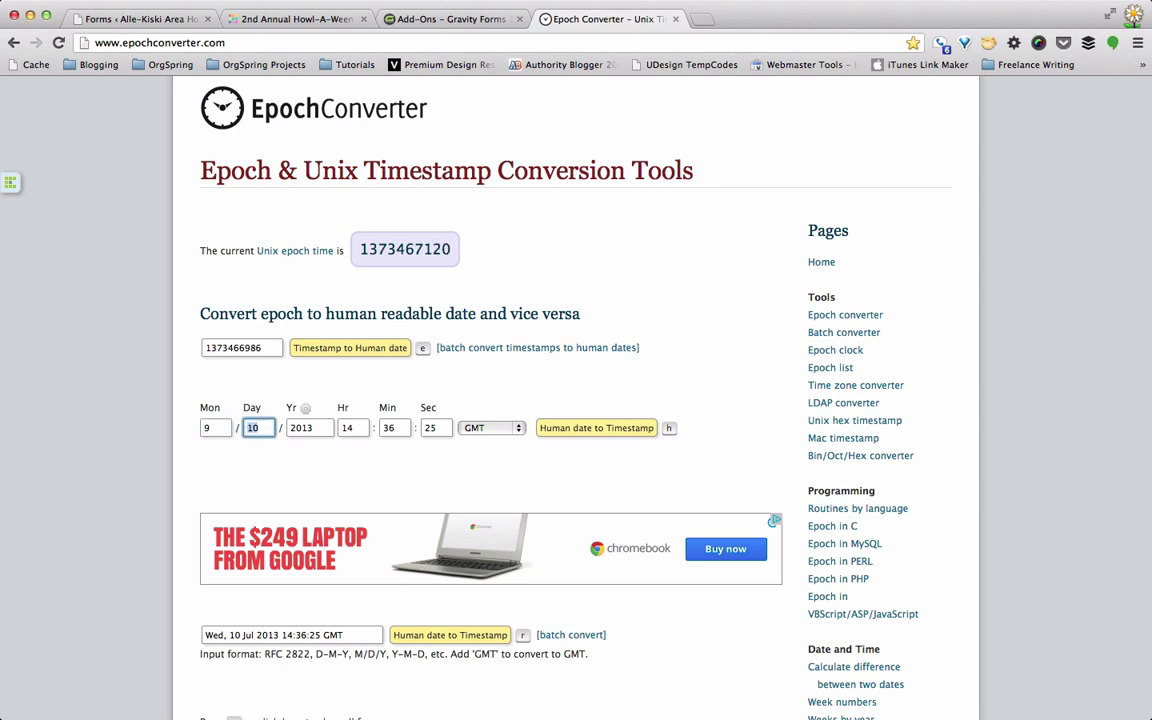
type("20")
key("Tab")
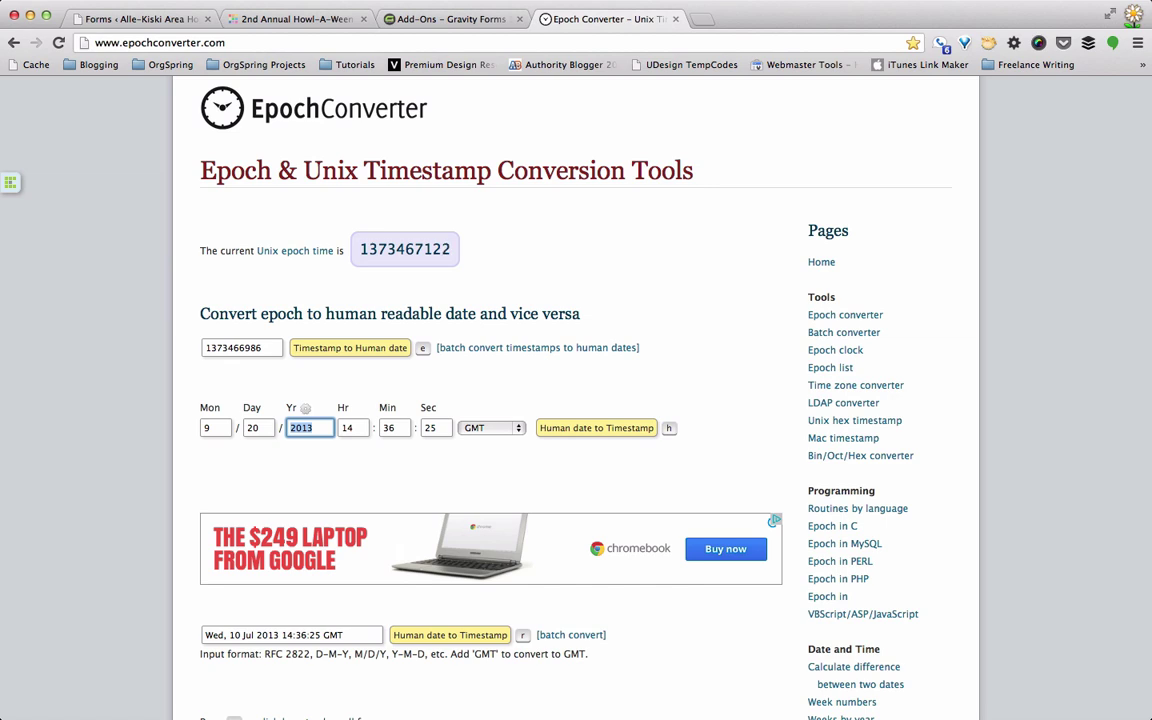
Step: Set the hour, minute and second of the date to 0 and its time zone to Local time
left_click(346, 427)
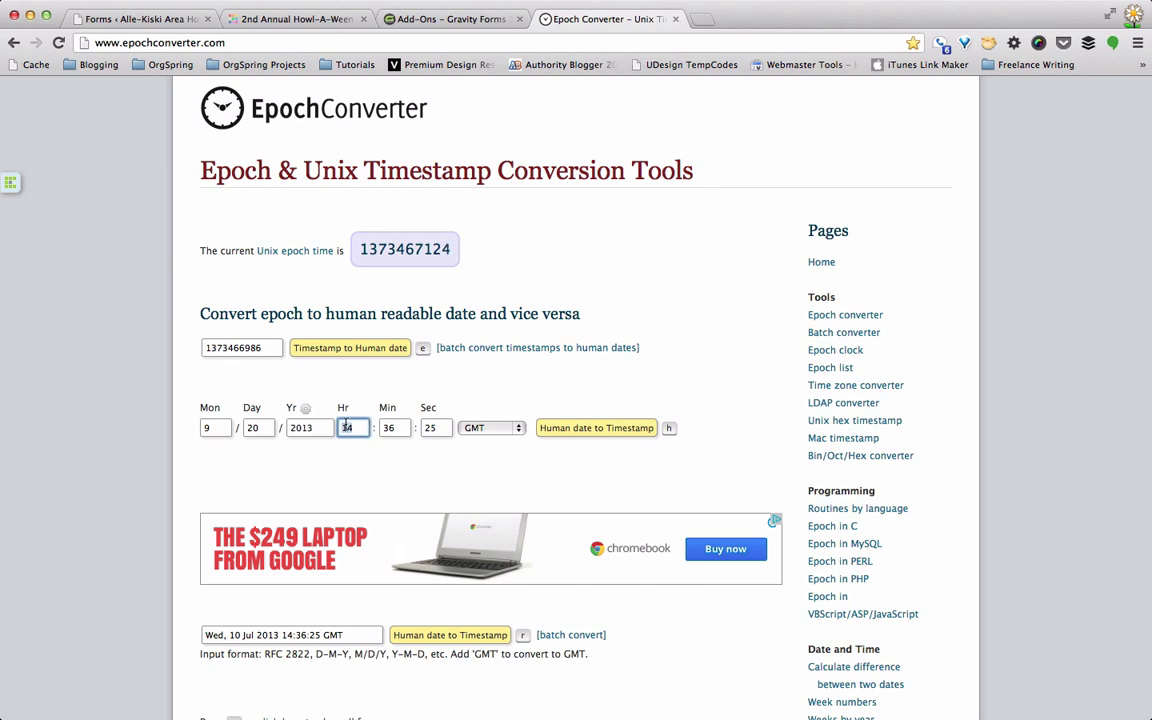
type("0")
key("Tab")
type("0")
key("Tab")
type("0")
key("Tab")
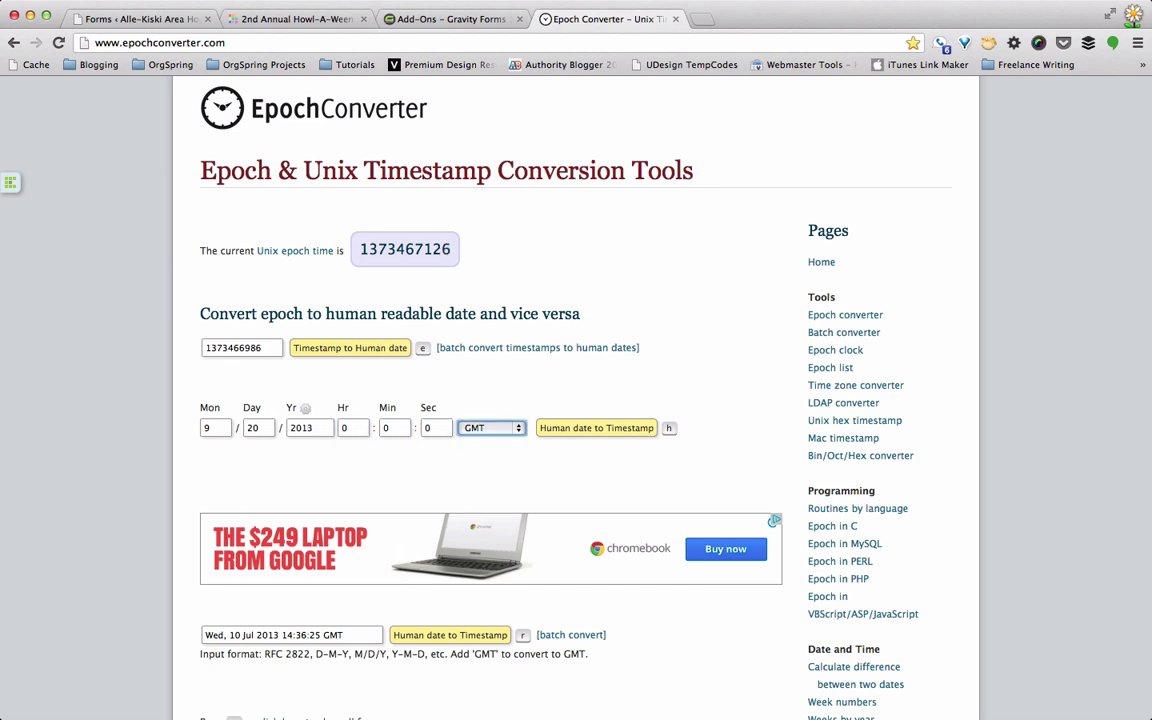
left_click(507, 428)
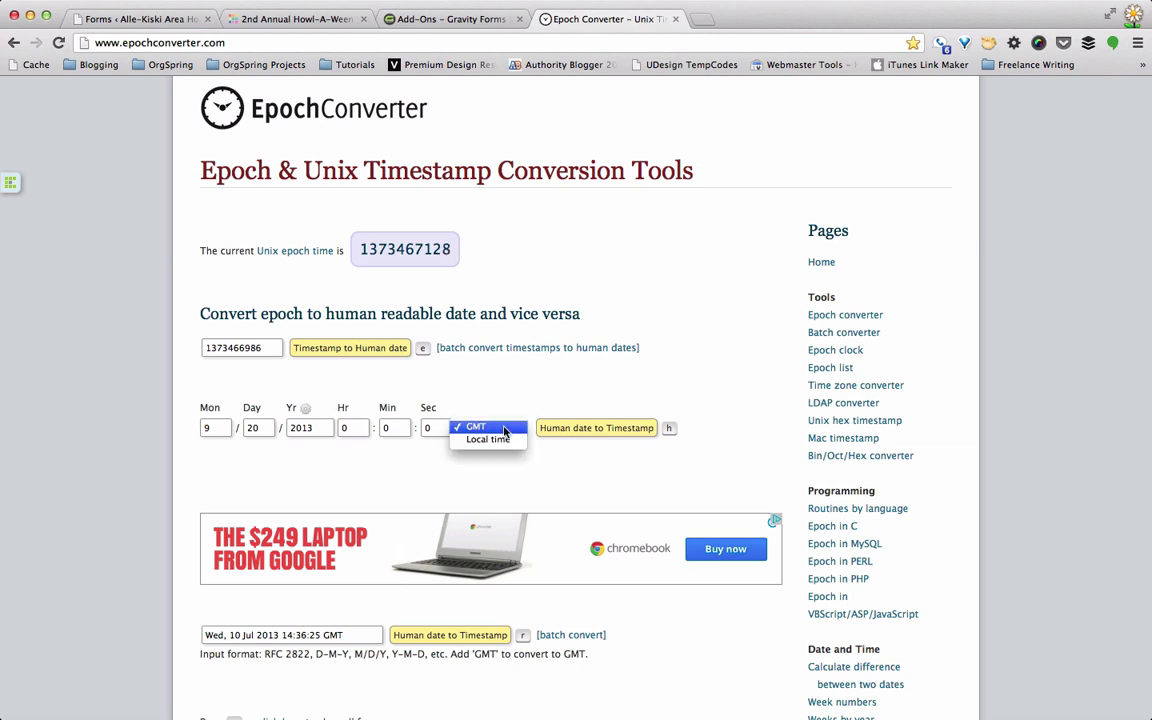
left_click(503, 439)
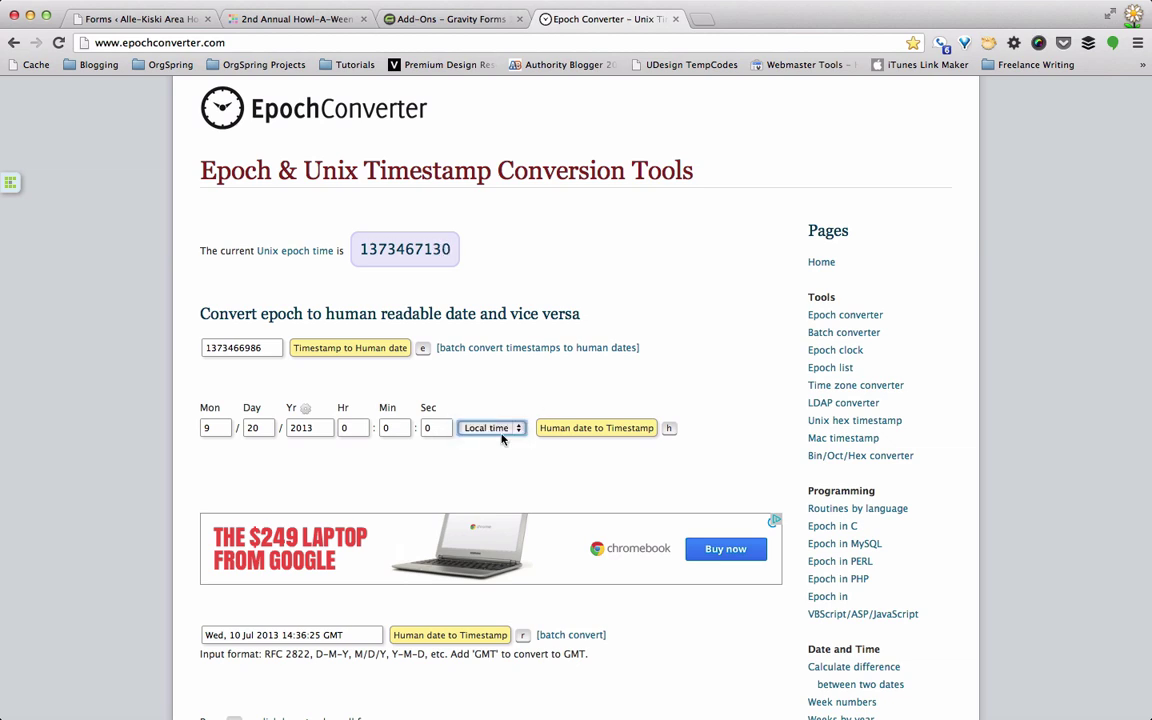
Step: Convert the human date to a timestamp, select the resulting epoch timestamp, and compare it with the Early Bird rule's value in the form editor
left_click(577, 430)
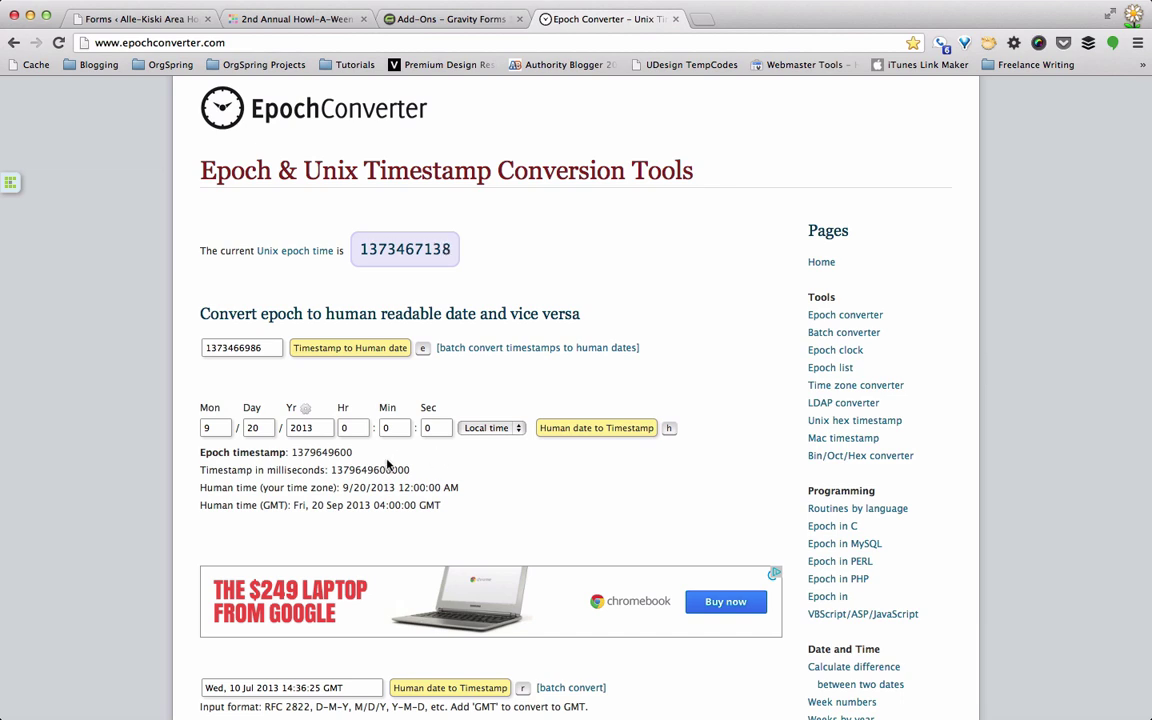
left_click_drag(355, 453, 293, 452)
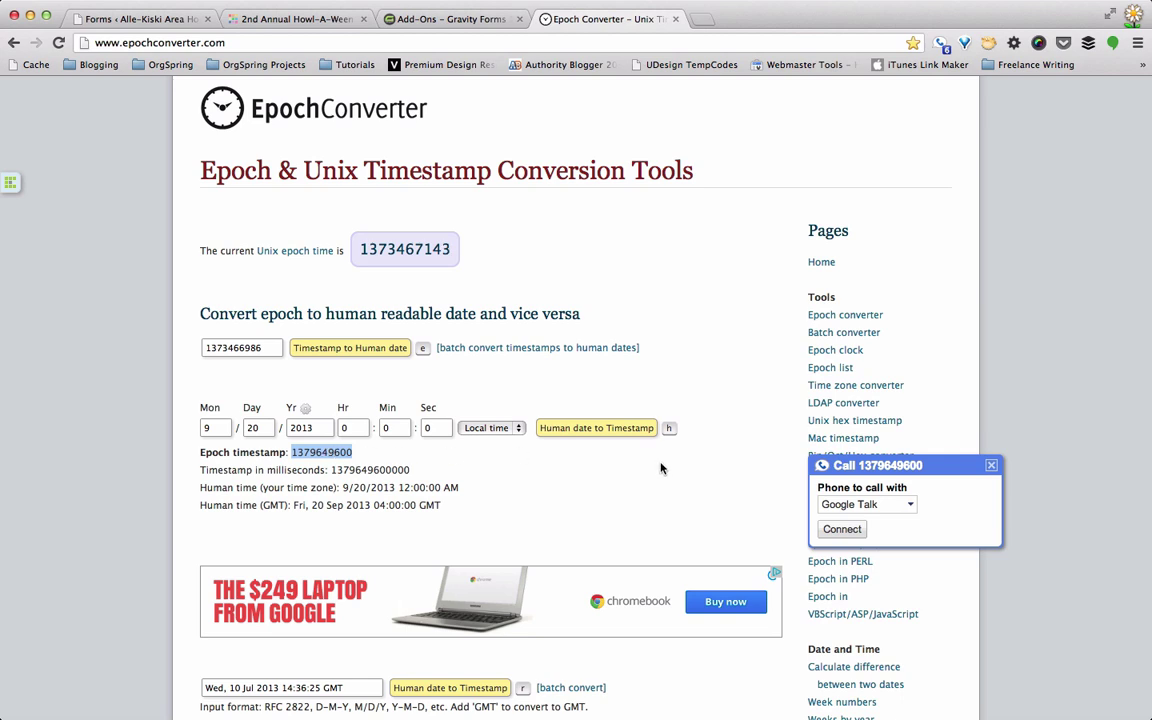
left_click(145, 20)
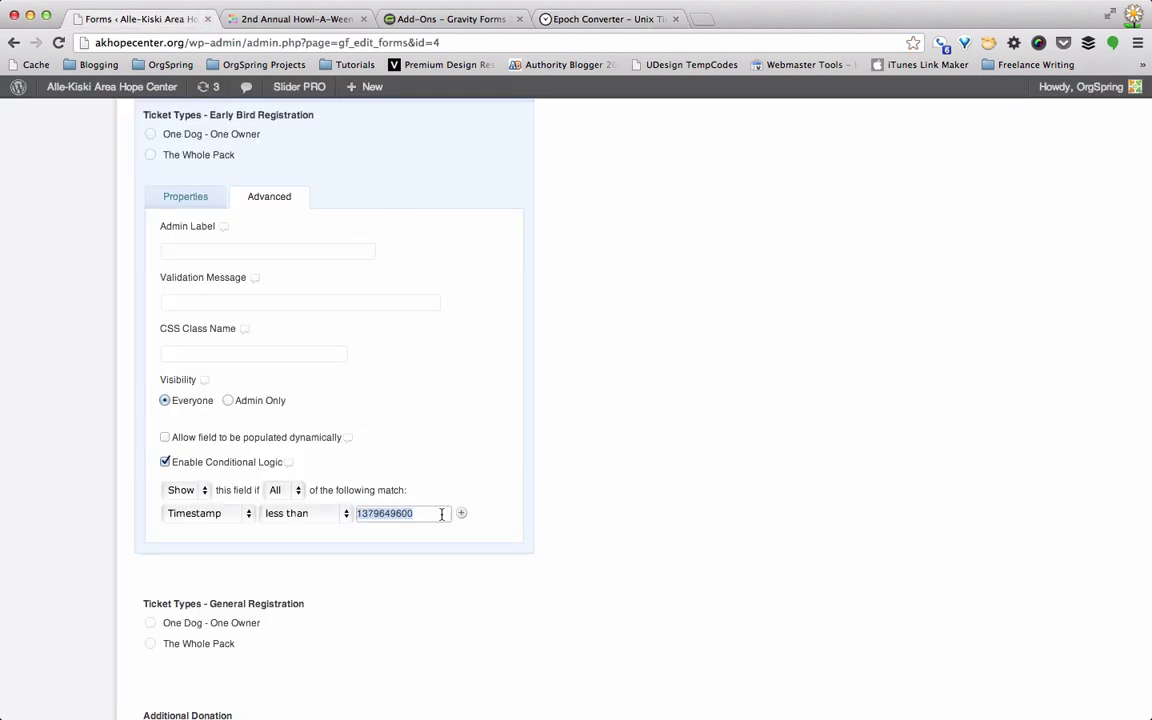
left_click(548, 19)
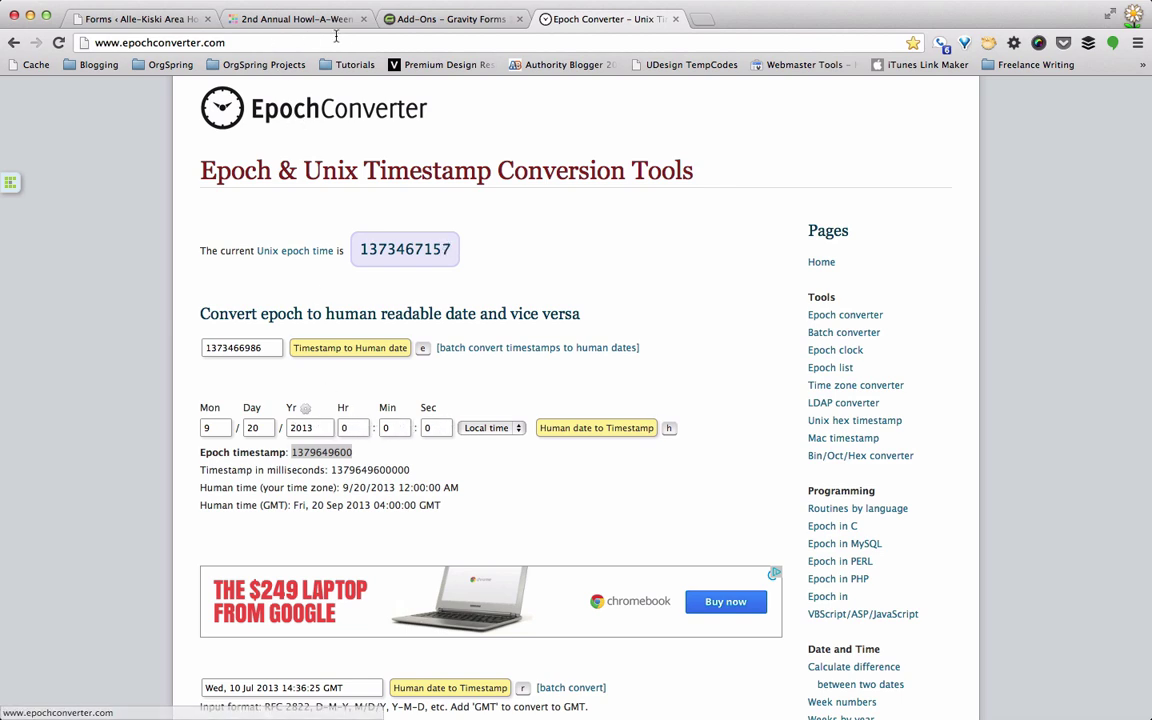
double_click(322, 452)
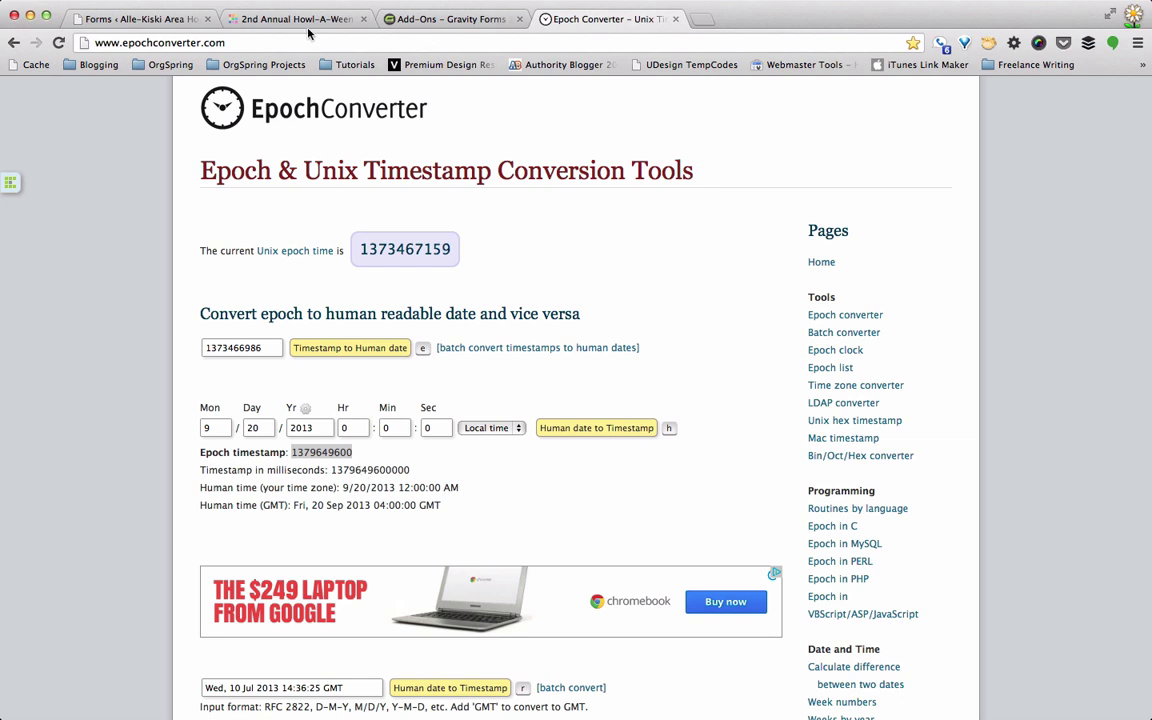
key("super+1")
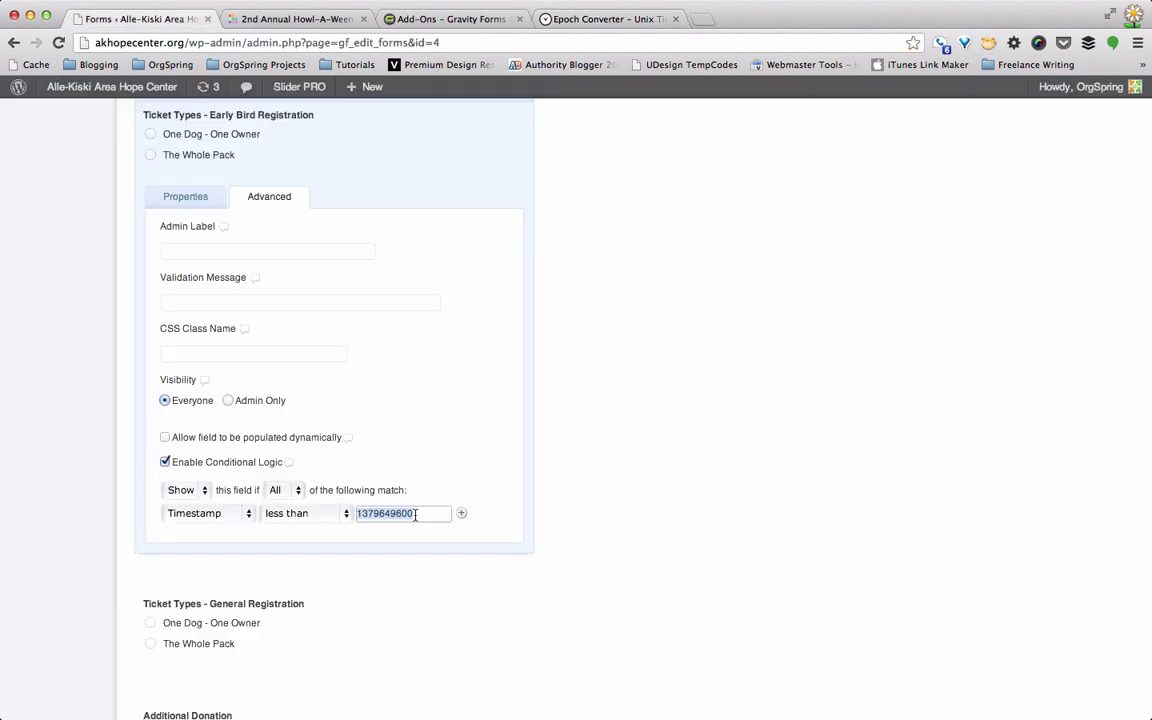
Step: Open the General Registration ticket field's advanced settings and examine its conditional logic rules, keeping the match option at Any
scroll(417, 512, "down", 2)
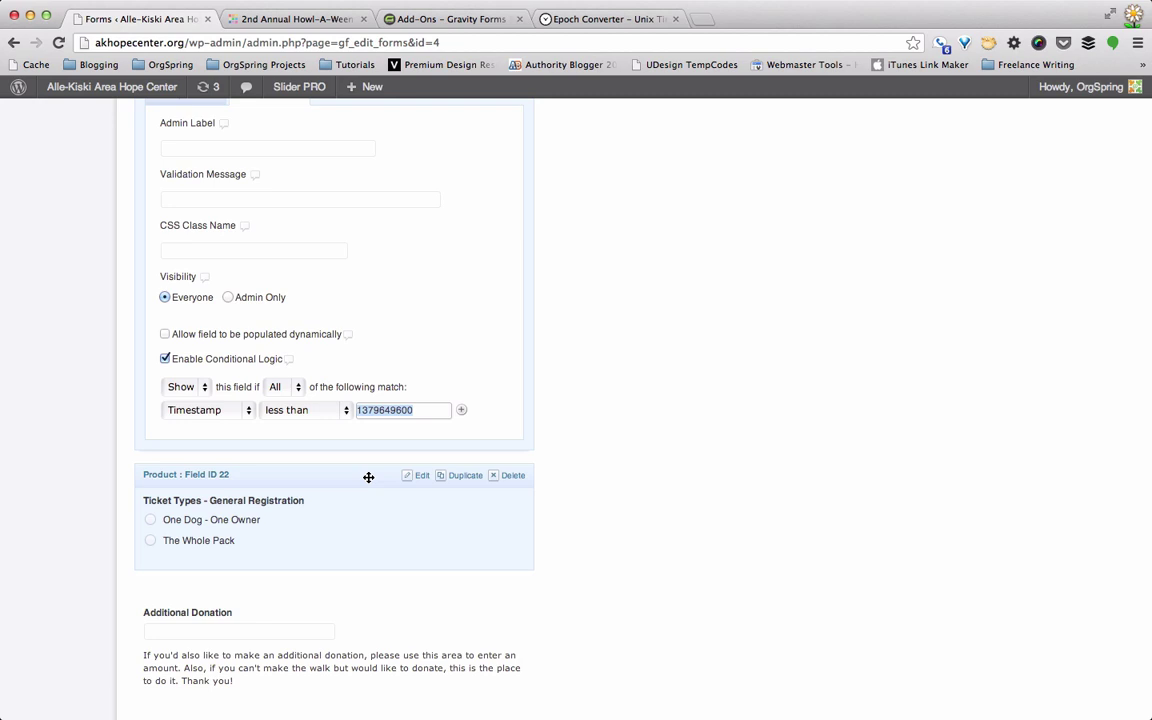
left_click(368, 477)
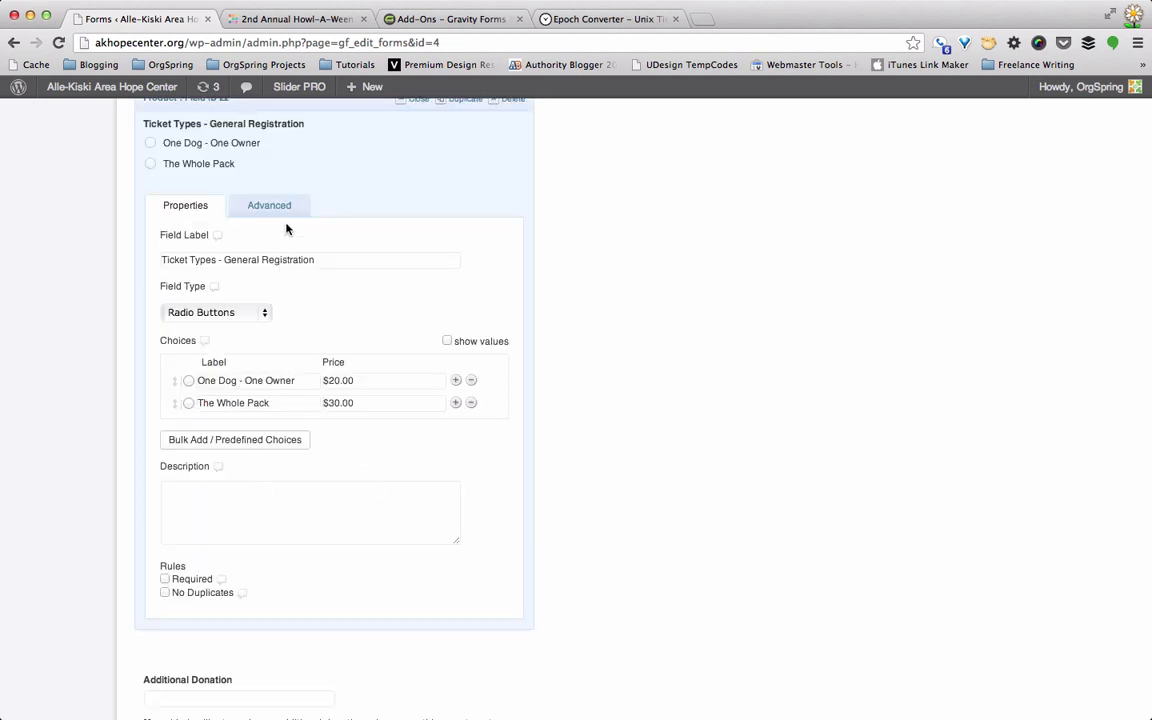
scroll(322, 248, "up", 2)
scroll(322, 248, "up", 1)
left_click(290, 296)
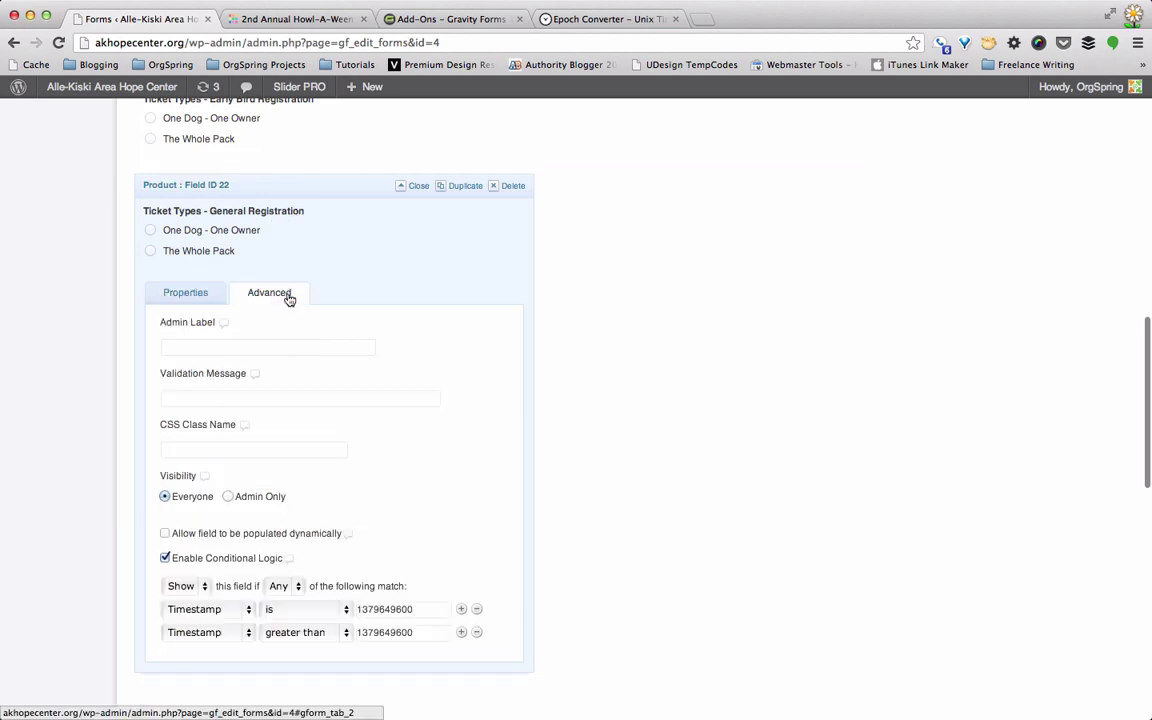
scroll(360, 475, "down", 3)
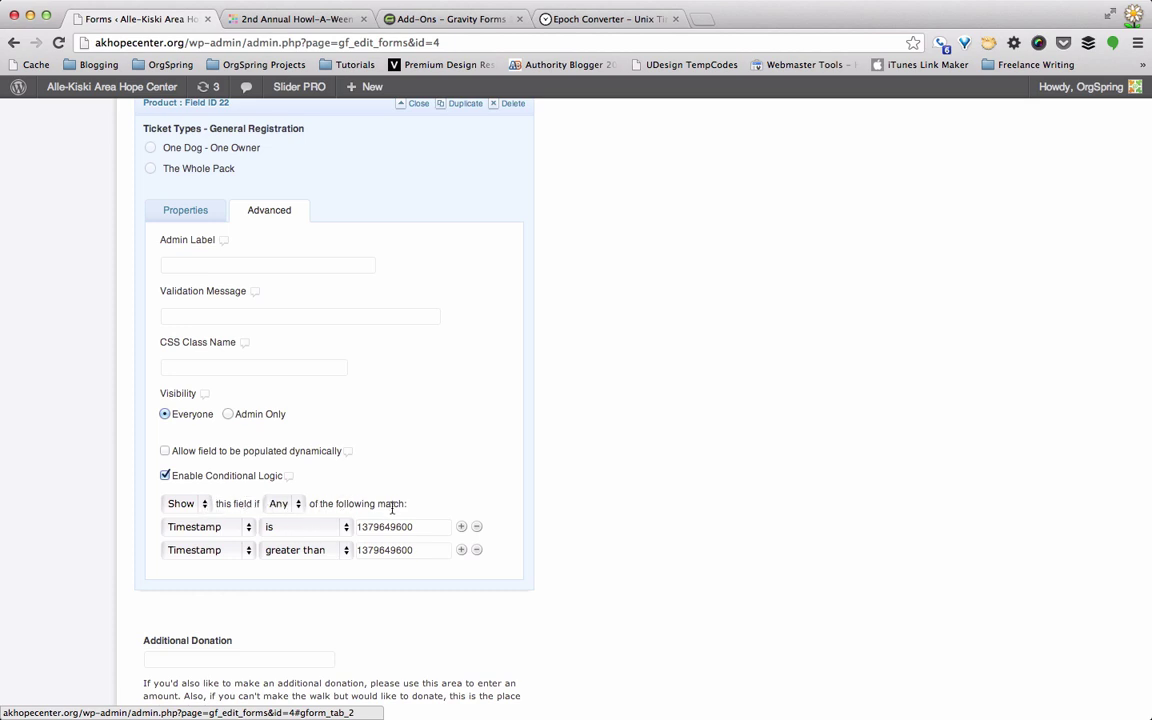
left_click(280, 504)
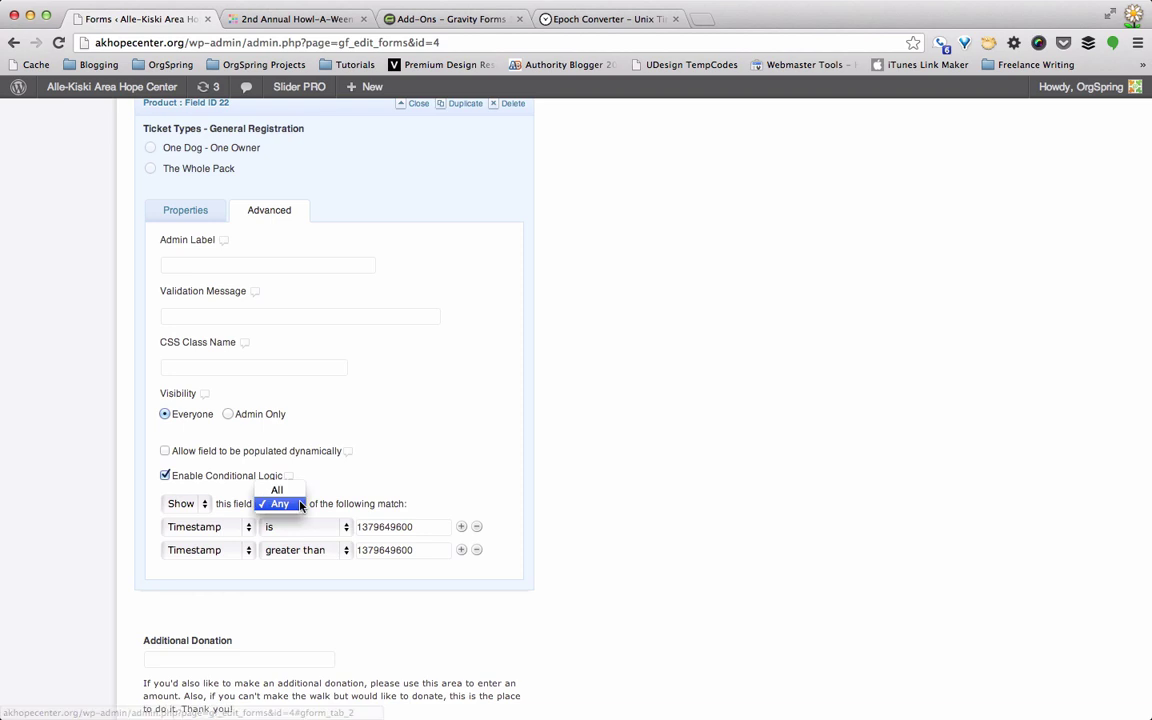
left_click(377, 484)
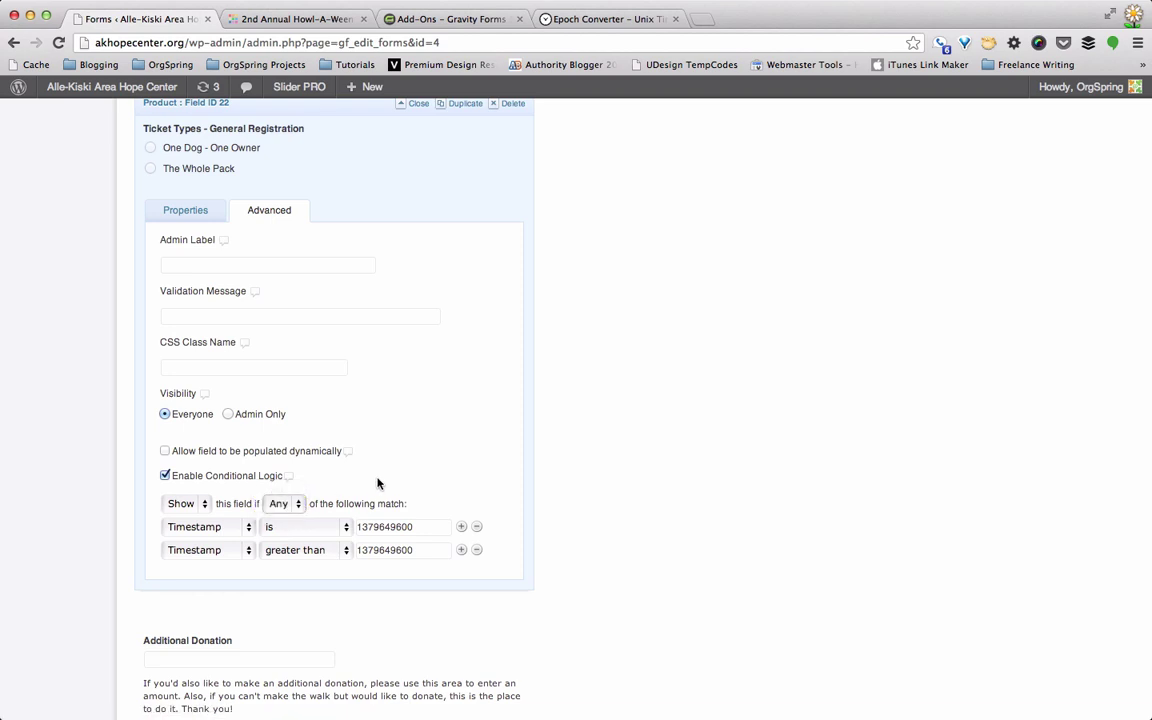
Step: Examine the General Registration field's two conditional logic rules, keeping Timestamp as the first rule's source and checking both timestamp values
left_click(248, 530)
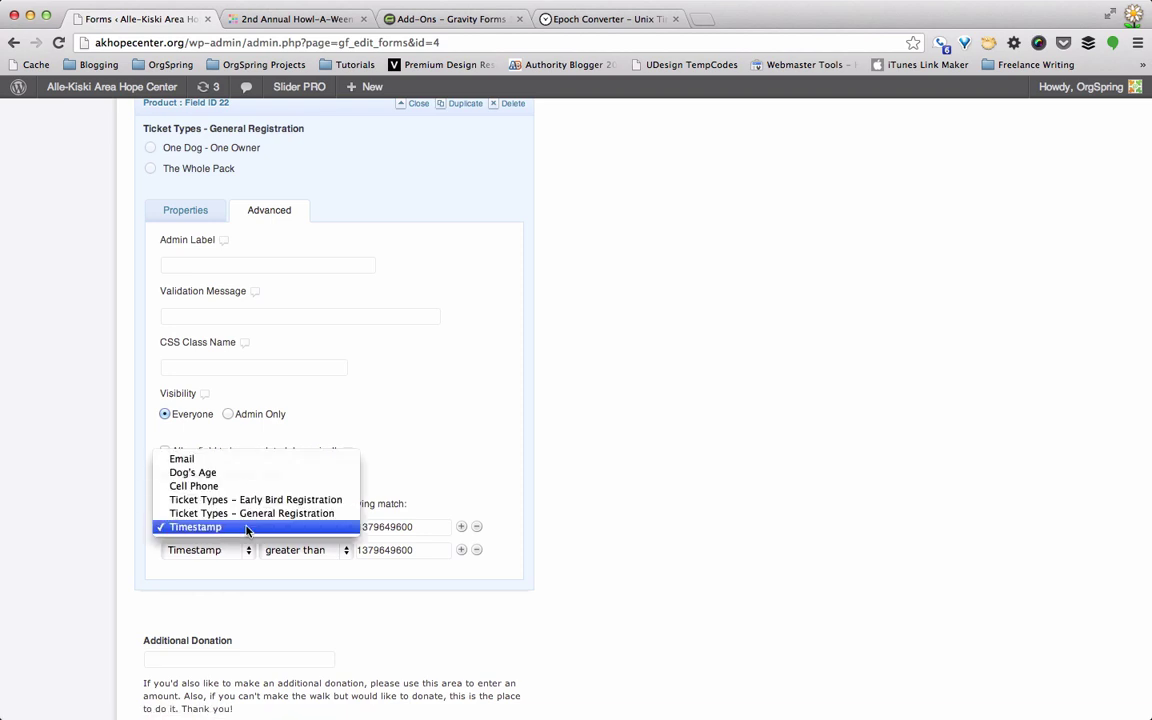
left_click(248, 528)
double_click(410, 527)
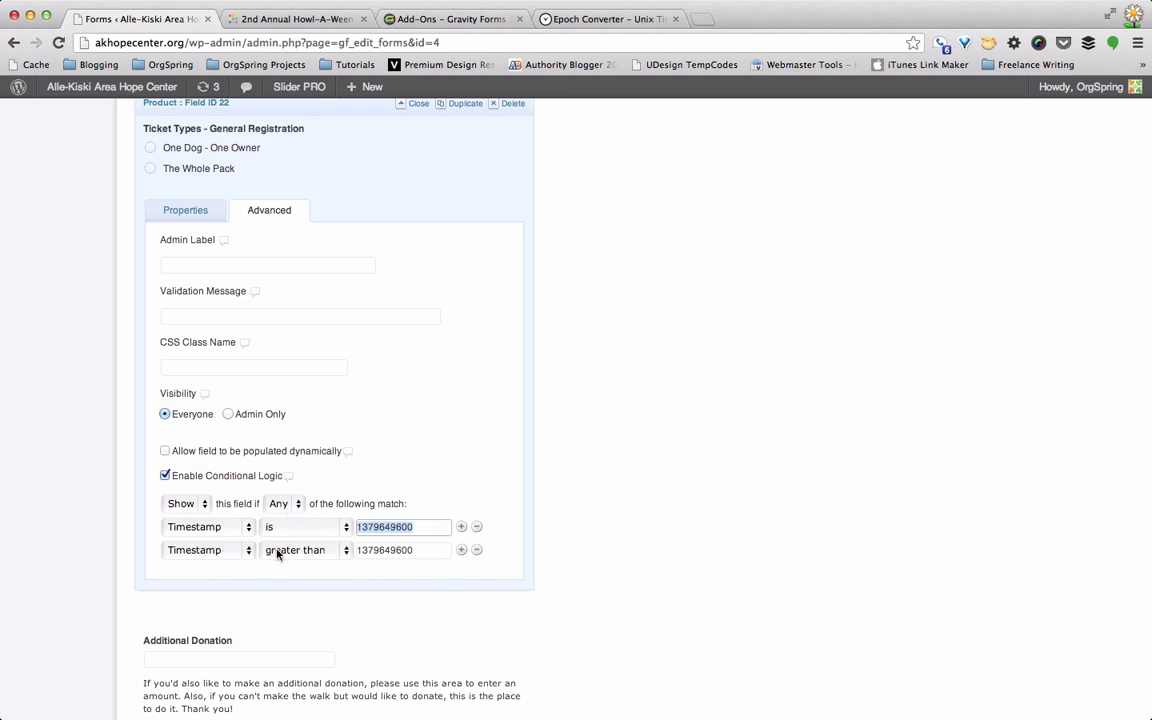
left_click(385, 551)
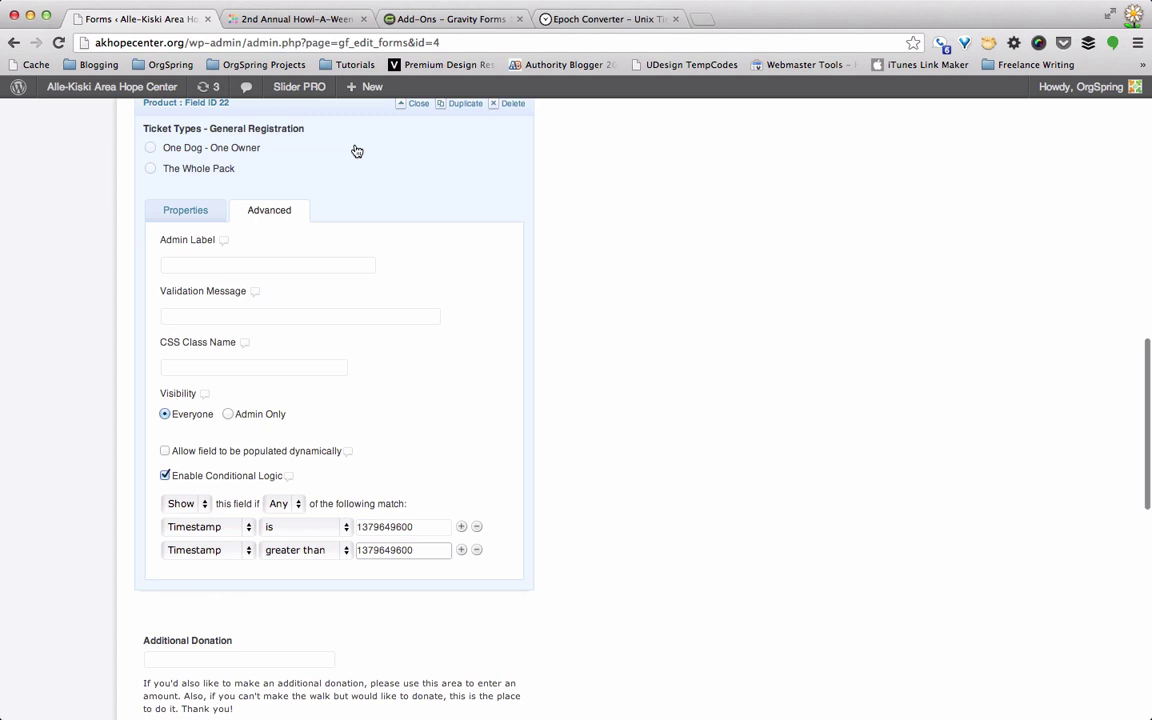
Step: Review the Early Bird and General Registration ticket fields together and collapse the General Registration field's settings
scroll(357, 151, "up", 3)
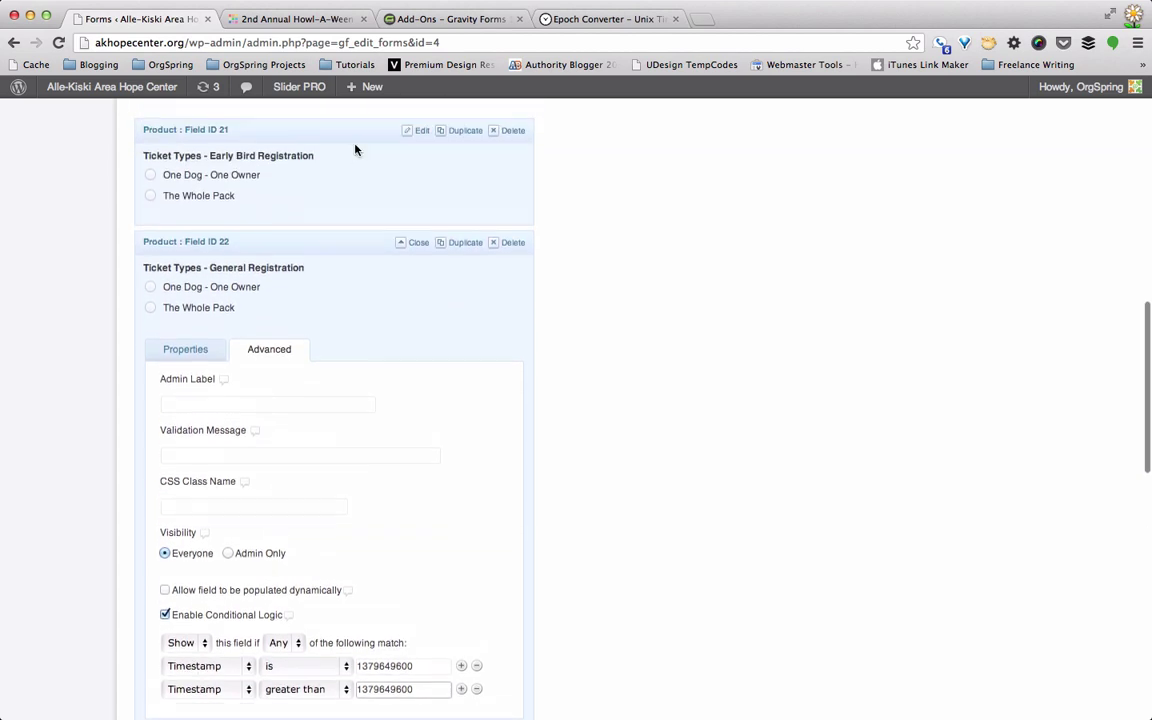
scroll(355, 148, "up", 1)
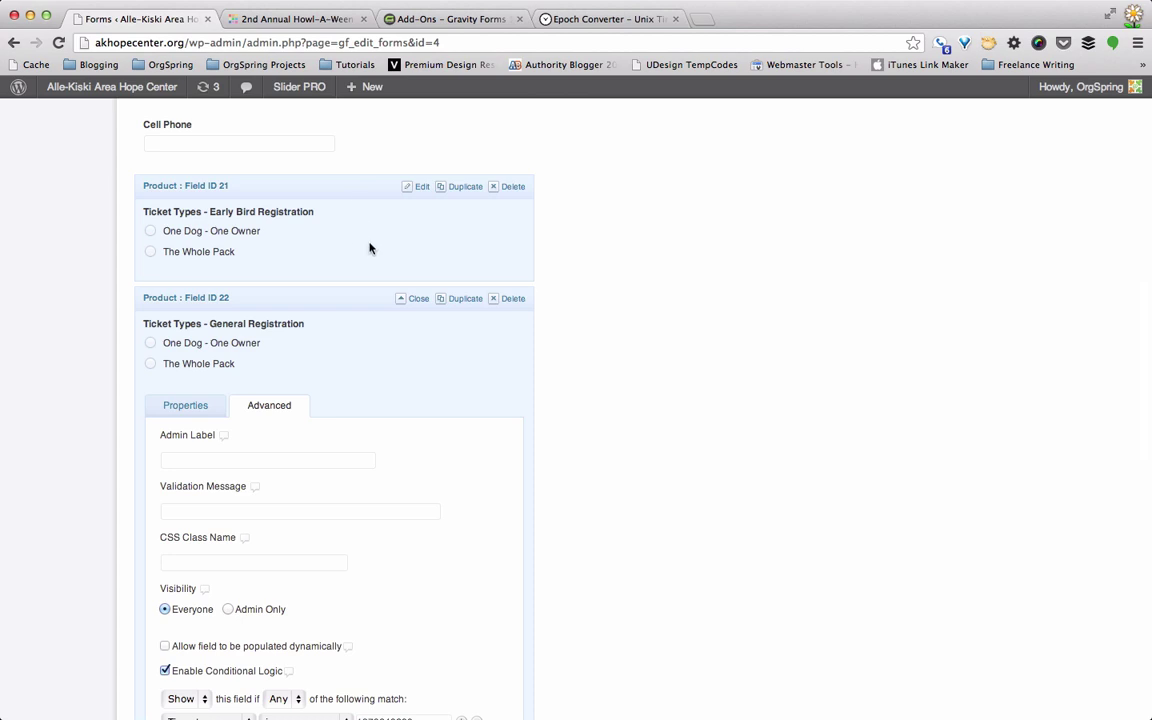
scroll(540, 382, "down", 3)
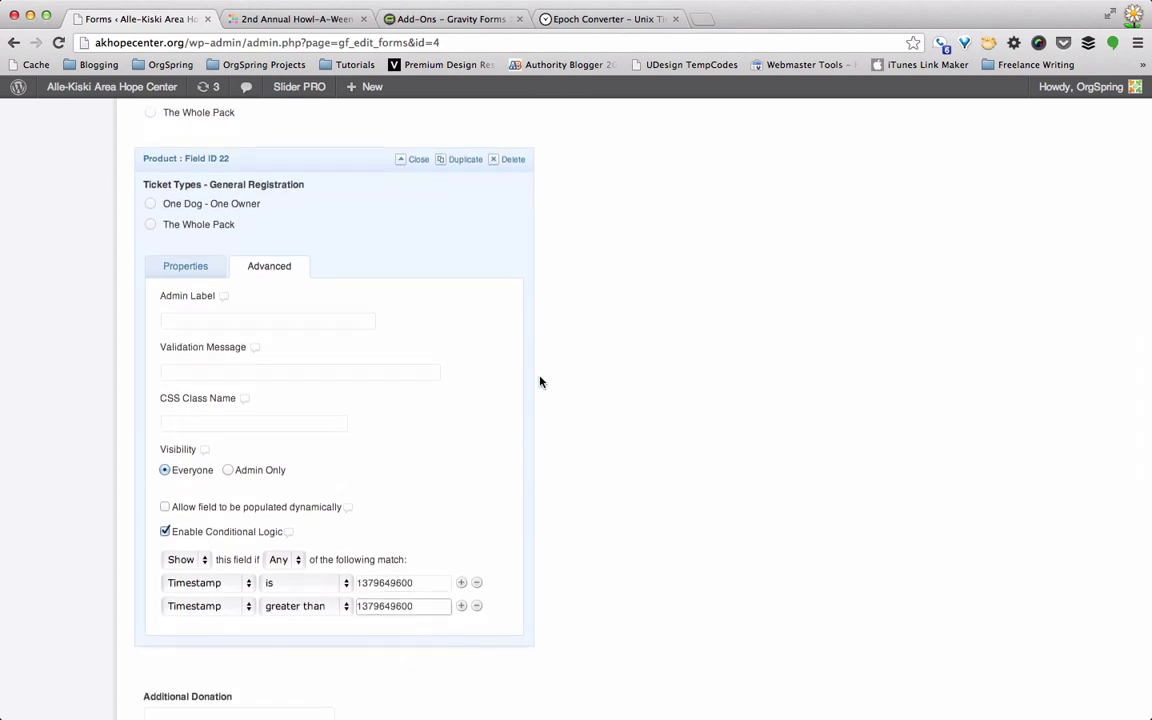
scroll(540, 382, "up", 5)
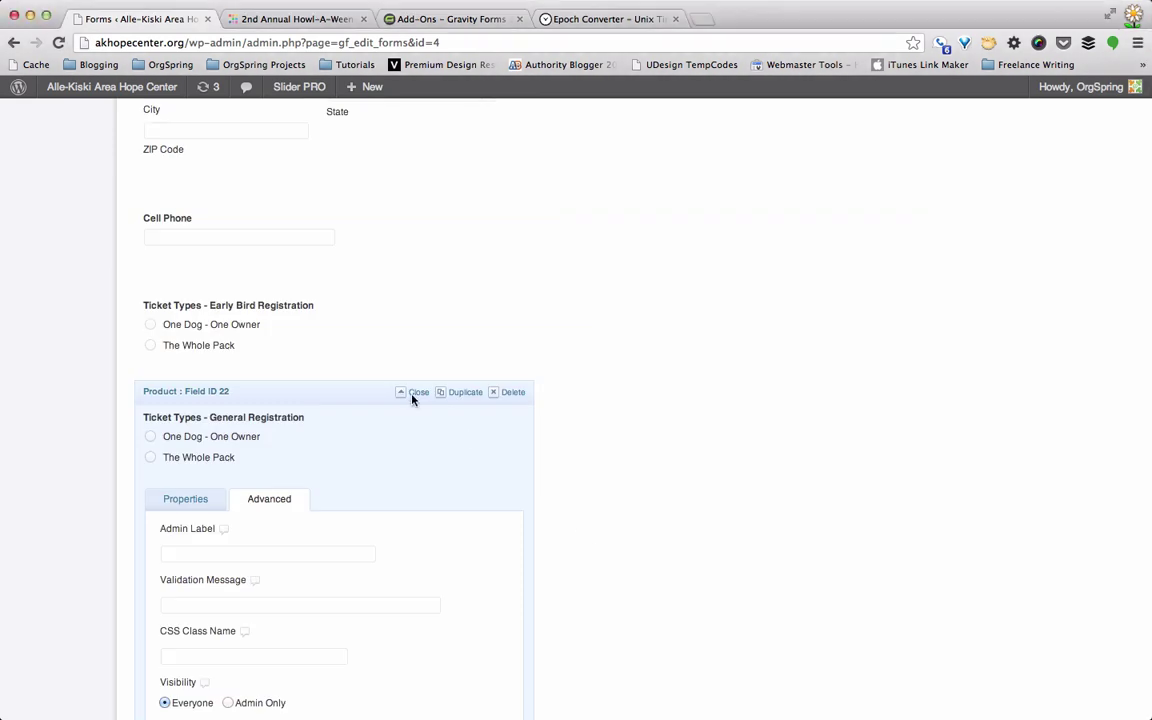
left_click(412, 393)
Step: Open the form's preview and test the Early Bird ticket choices, selecting One Dog - One Owner followed by The Whole Pack
scroll(690, 479, "down", 2)
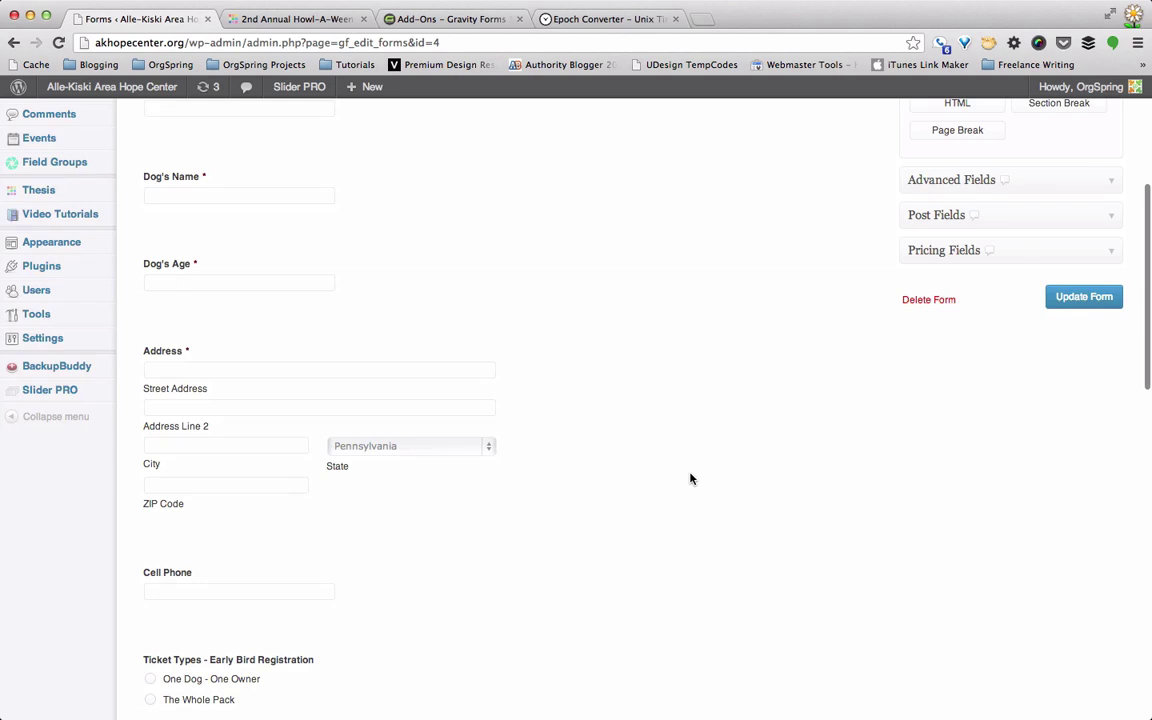
scroll(690, 479, "up", 4)
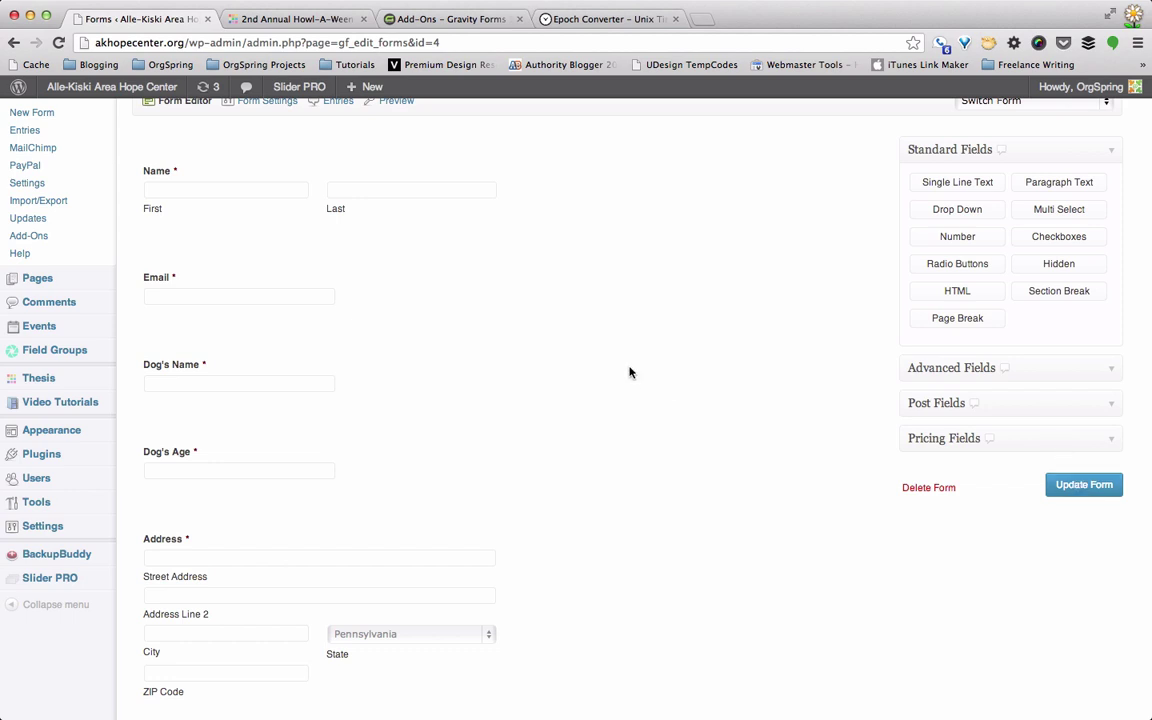
scroll(565, 328, "up", 3)
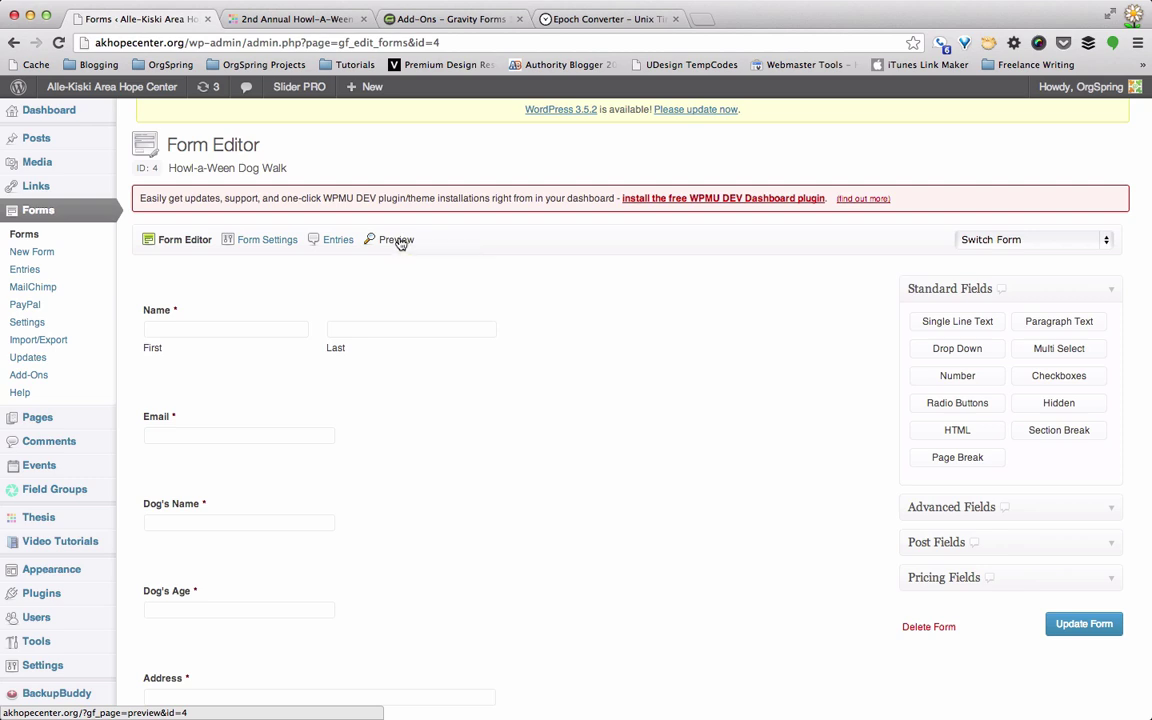
left_click(398, 240)
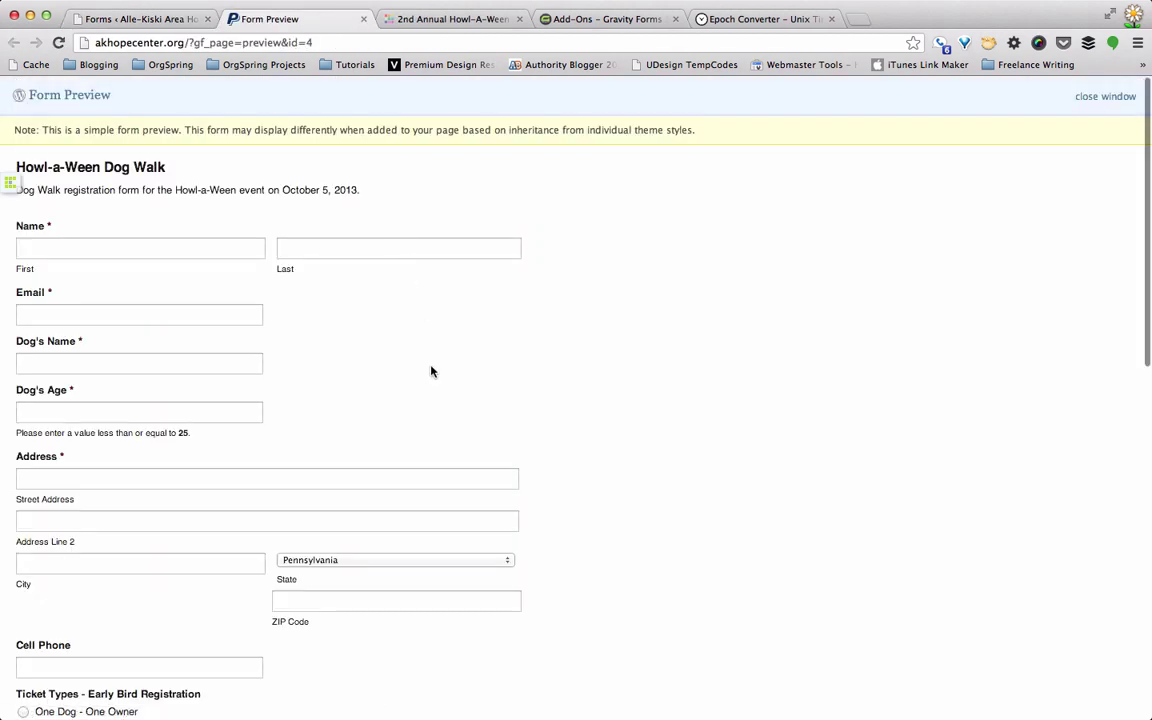
scroll(431, 371, "down", 6)
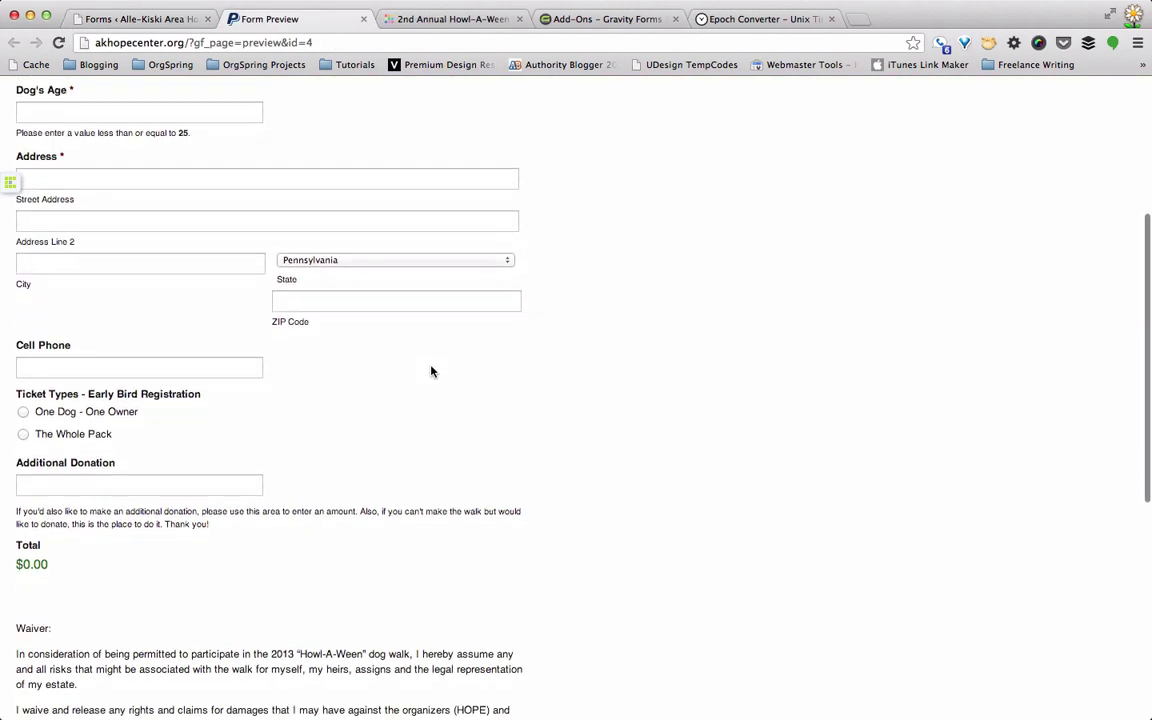
scroll(431, 371, "down", 3)
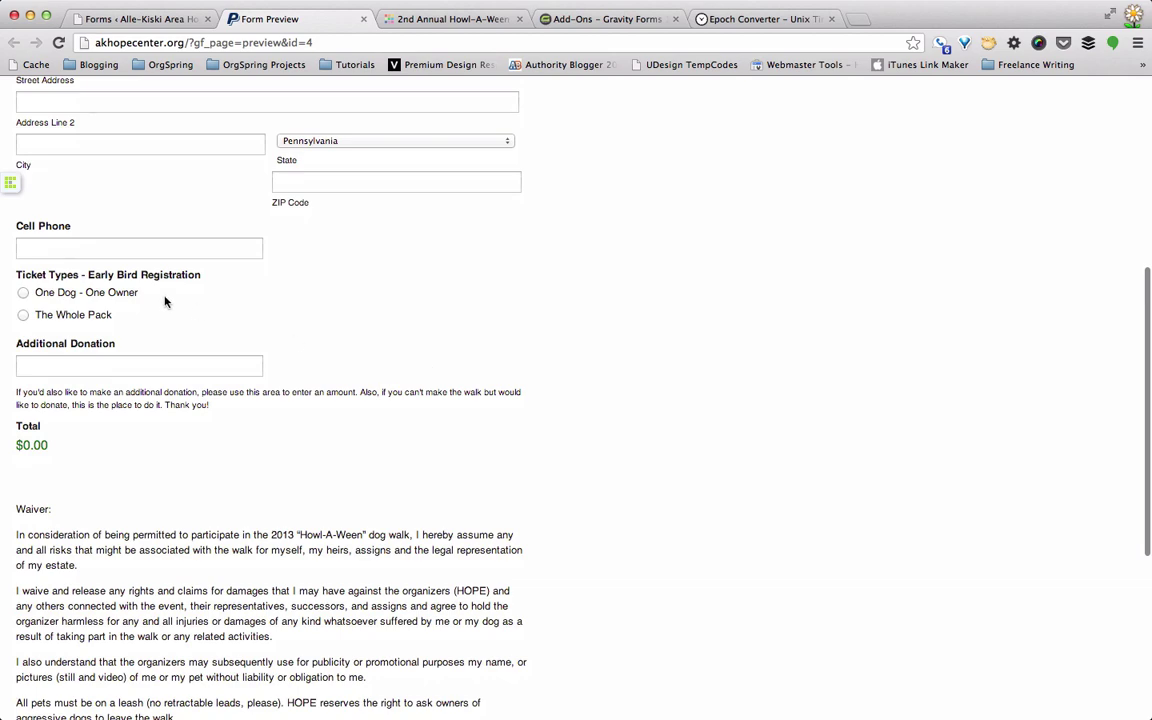
left_click(22, 292)
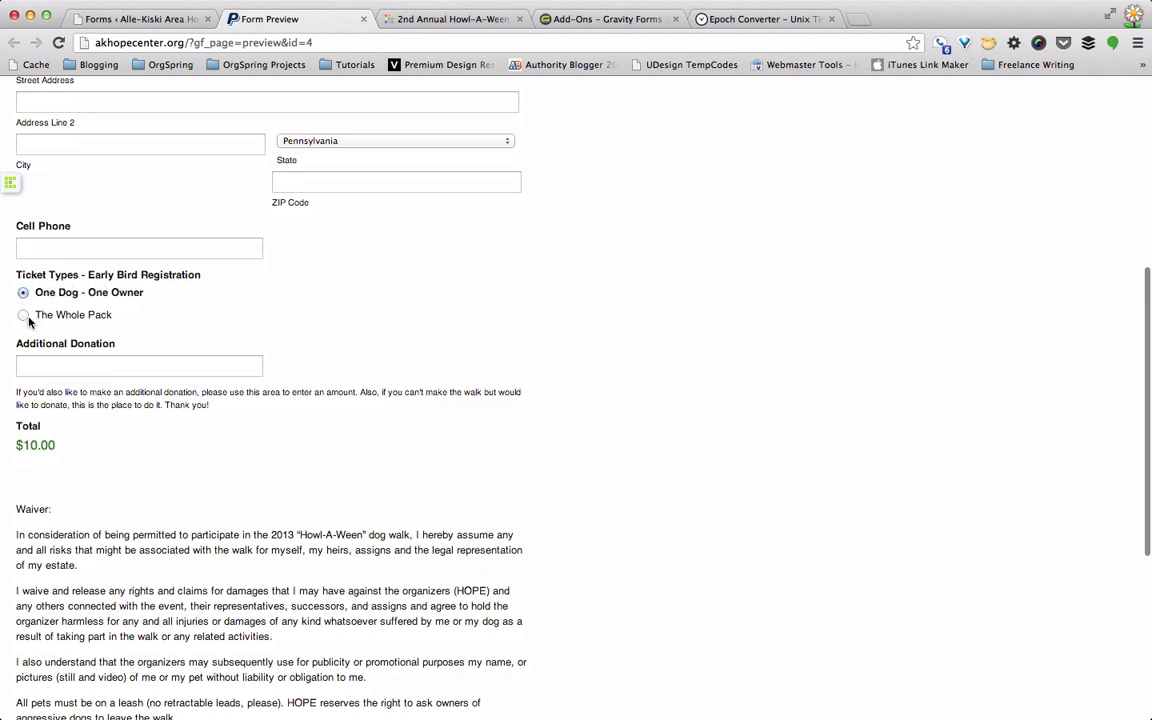
left_click(23, 316)
Step: Review the total, waiver and signature sections of the previewed form and close the preview to return to the form editor
scroll(170, 340, "down", 6)
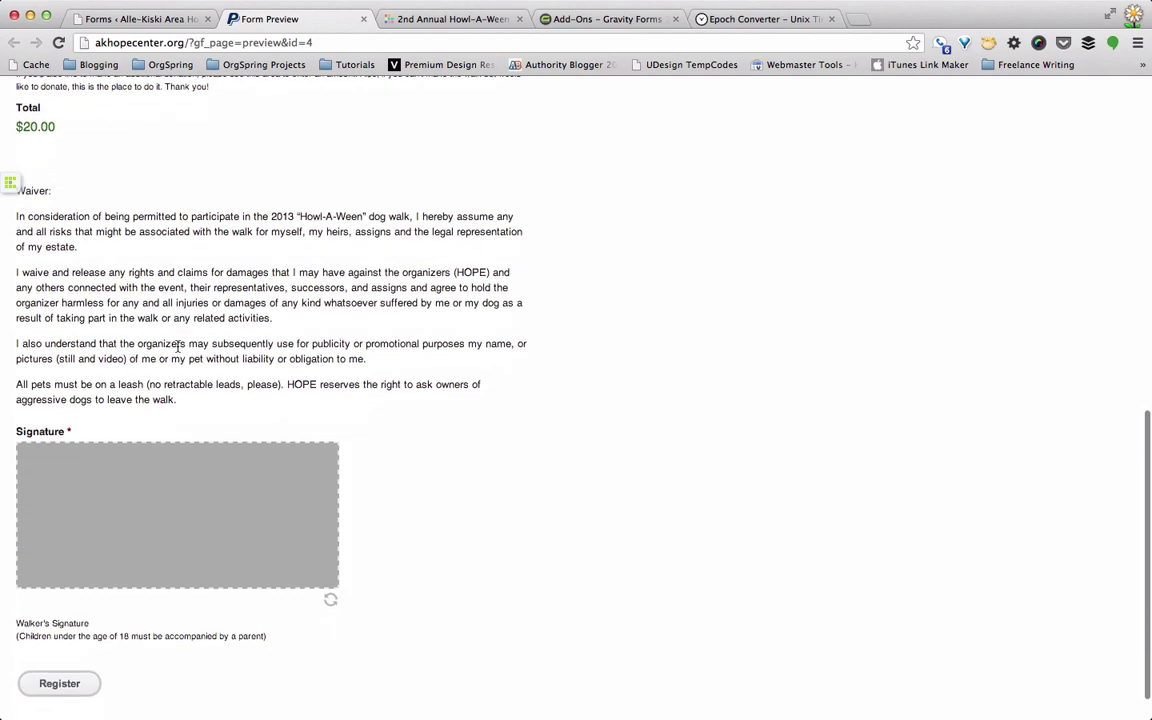
scroll(178, 345, "down", 2)
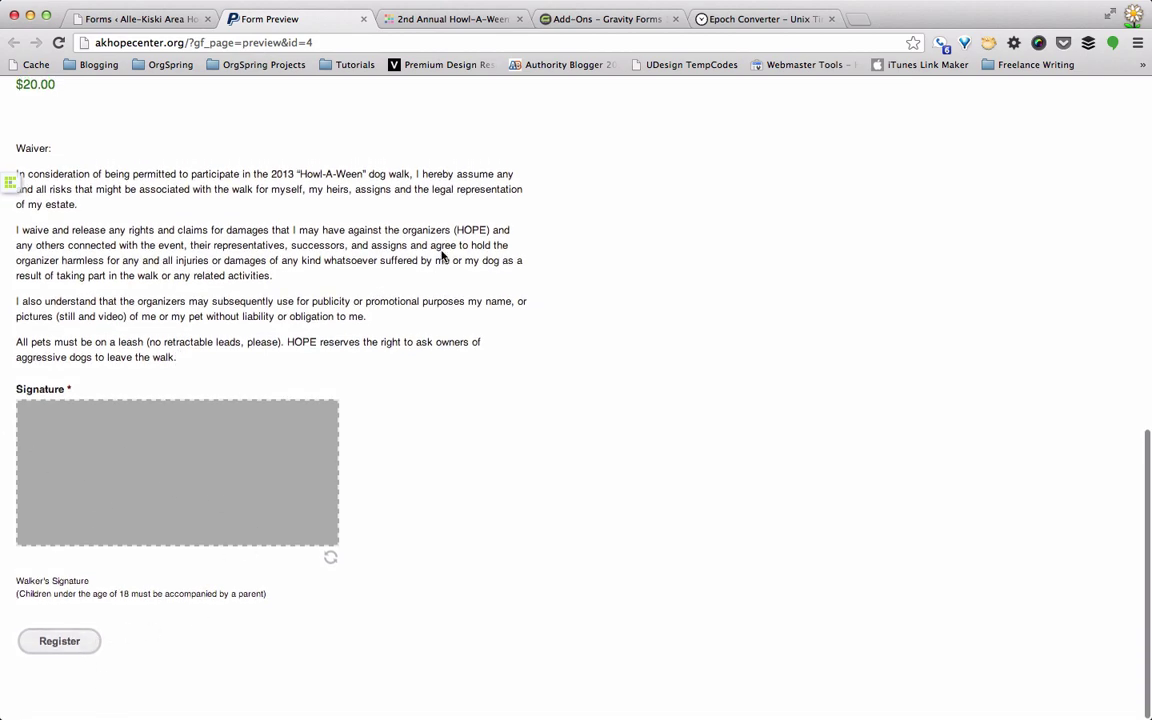
scroll(441, 257, "up", 15)
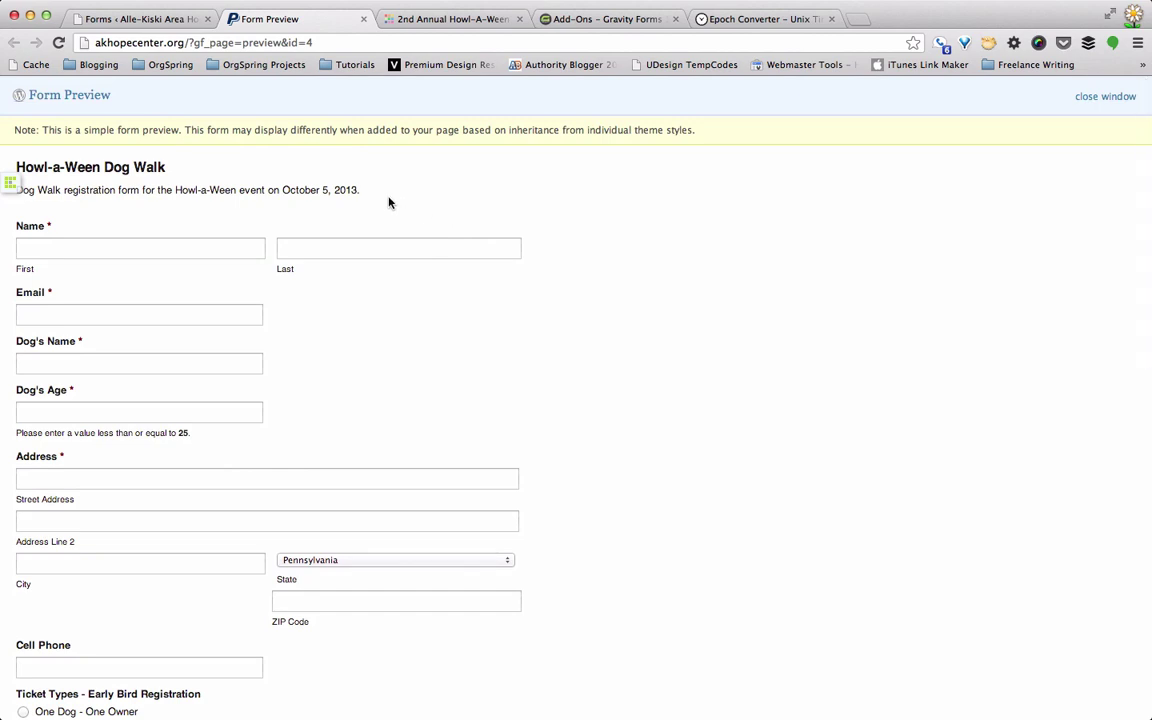
left_click(363, 19)
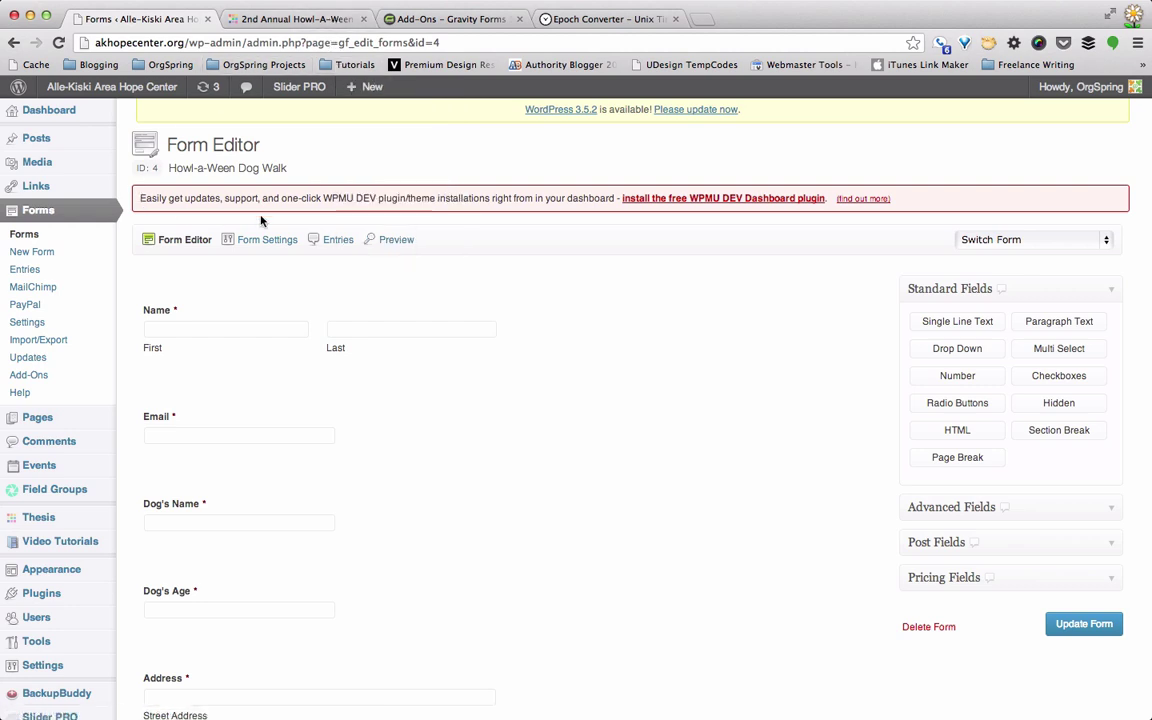
mouse_move(405, 289)
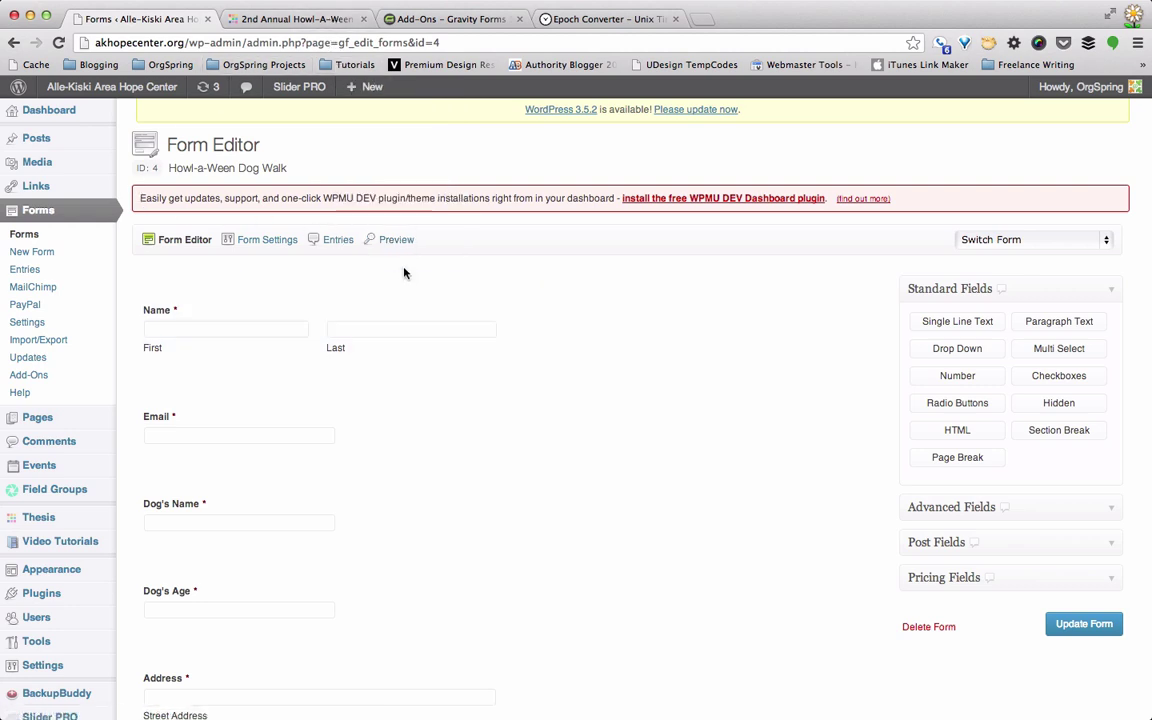